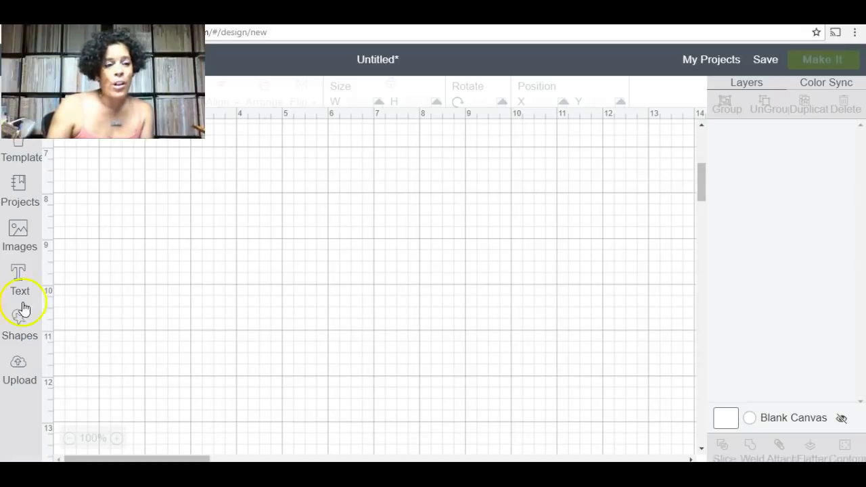
Insert a square shape on the canvas
left_click(11, 336)
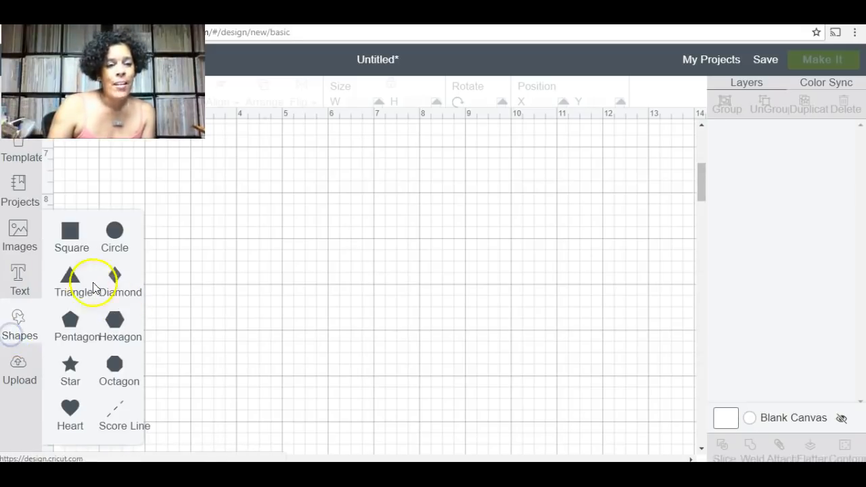
left_click(70, 235)
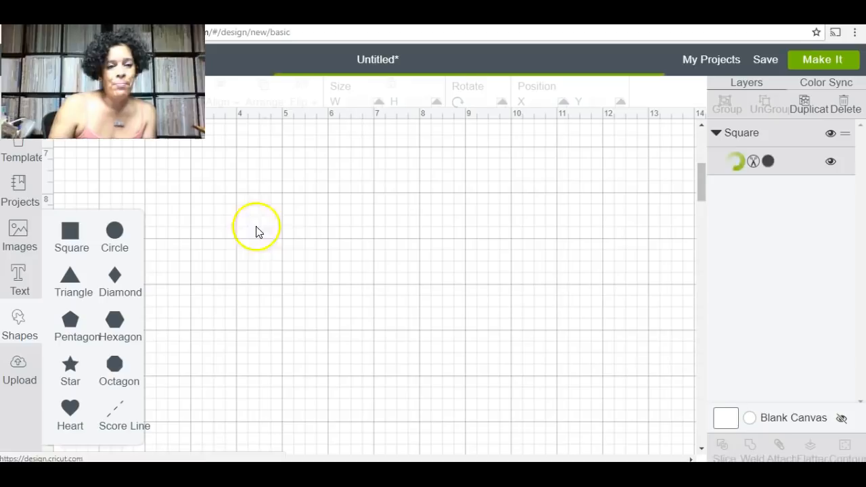
left_click(283, 297)
left_click_drag(699, 183, 694, 157)
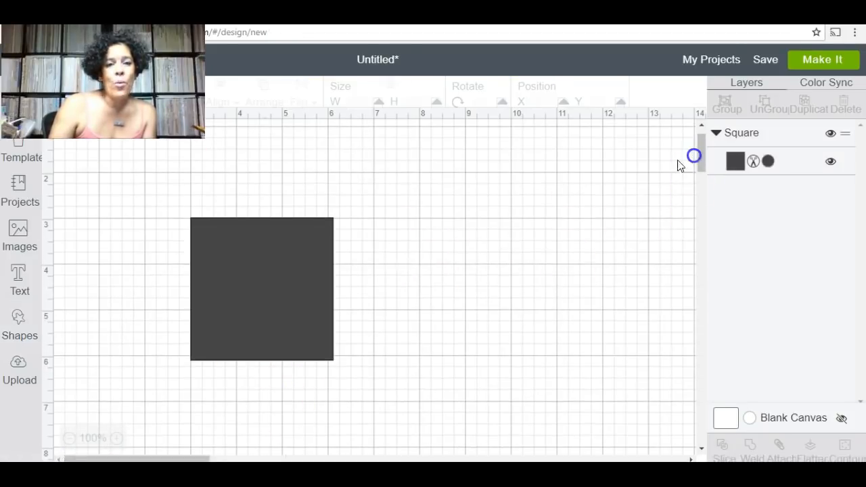
Unlock the square's proportions, size it 1.5" wide by 5.5" high, and move it to about X 4.97, Y 2.09
left_click(262, 309)
left_click(352, 103)
type("1.5")
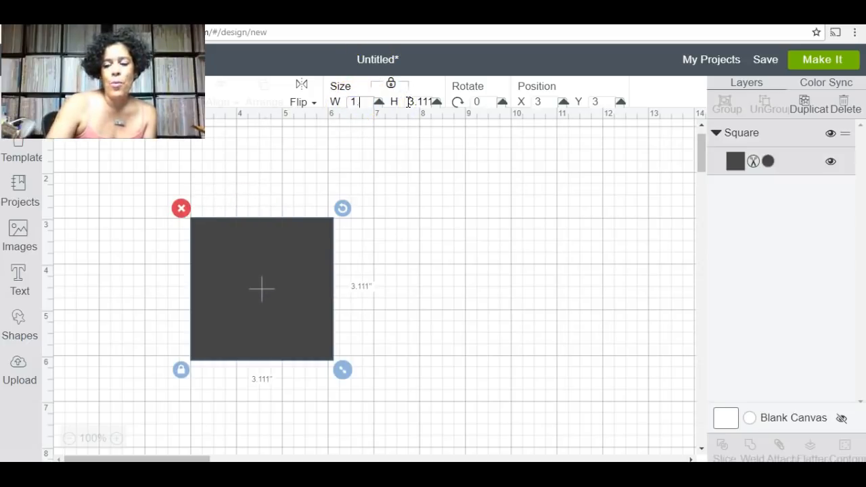
key("Return")
left_click(390, 84)
left_click(394, 103)
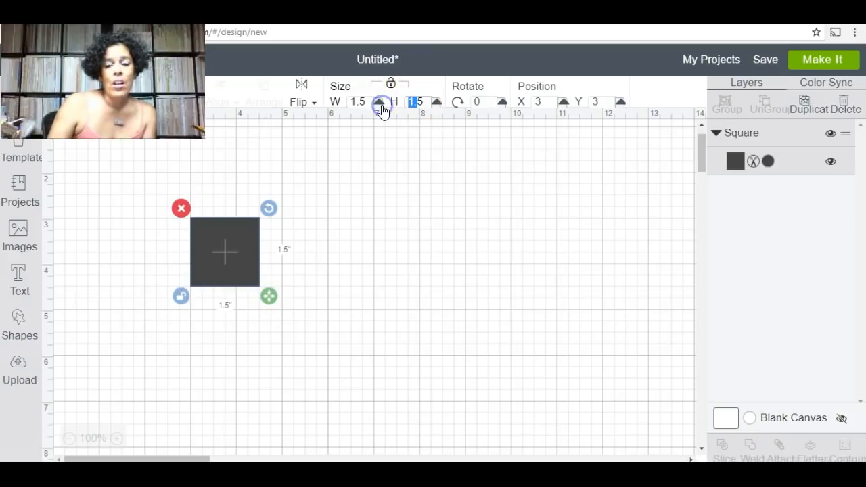
type("5.")
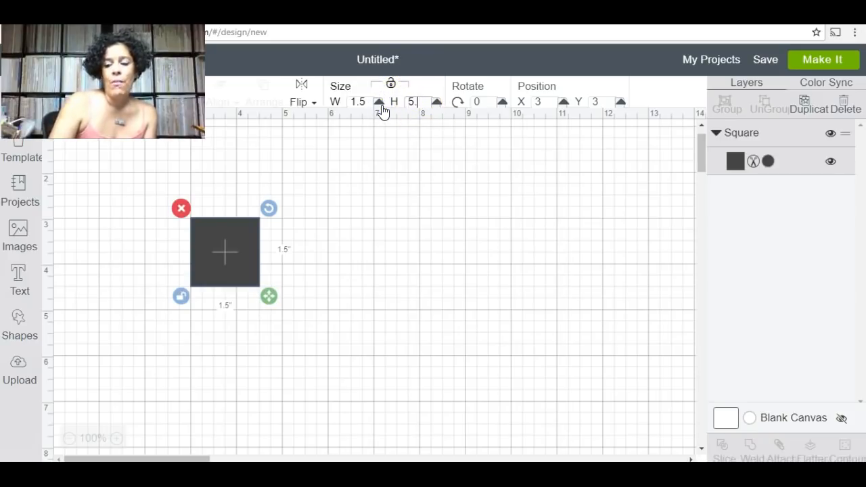
type("5")
key("Return")
left_click_drag(225, 340, 315, 298)
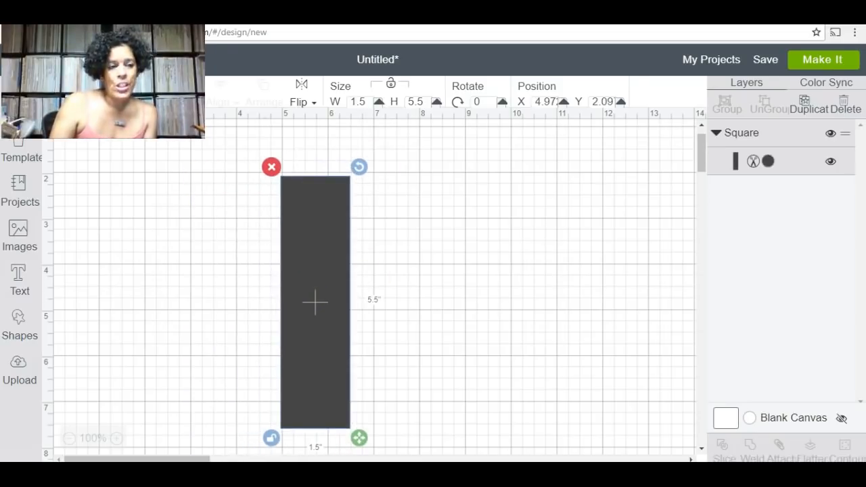
Insert three star shapes and move the ones overlapping the rectangle out to the right side of the canvas
left_click(23, 330)
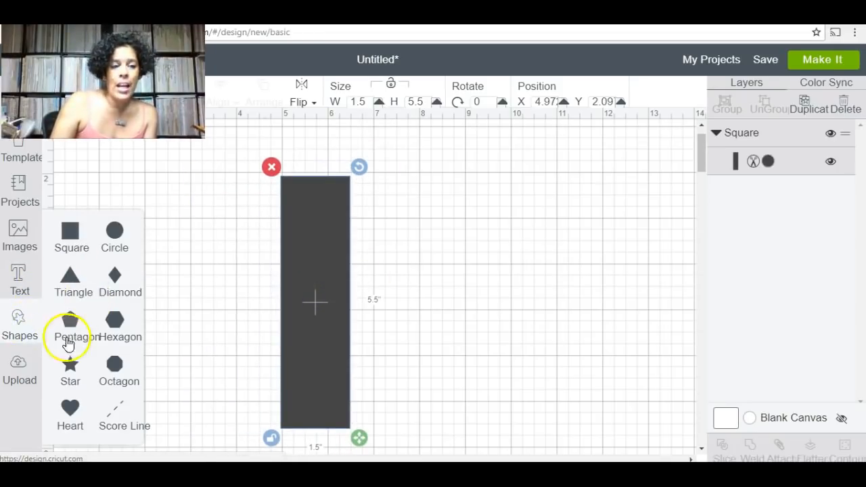
left_click(73, 370)
left_click(74, 371)
left_click(76, 371)
left_click_drag(274, 362, 710, 271)
left_click_drag(296, 323, 656, 291)
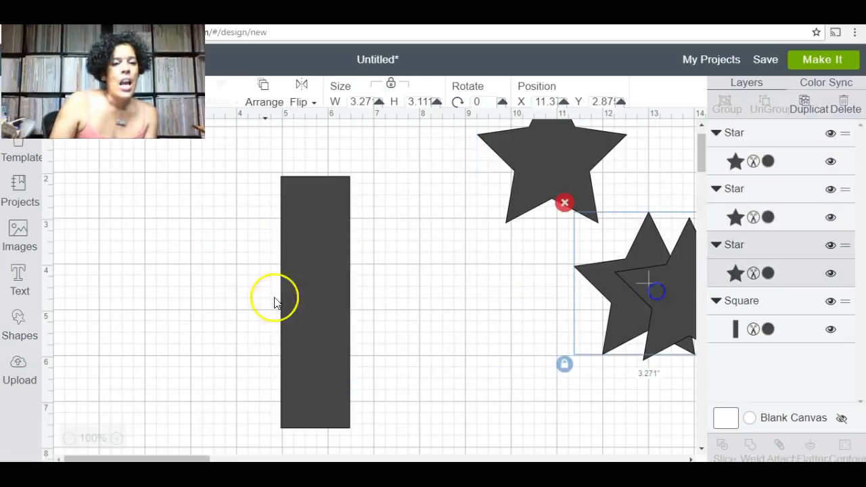
left_click(14, 330)
left_click(67, 242)
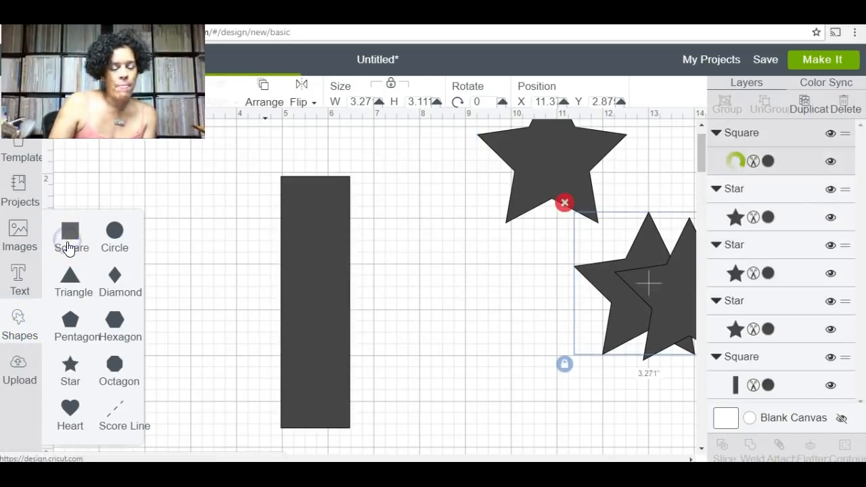
left_click(209, 249)
left_click_drag(209, 249, 198, 294)
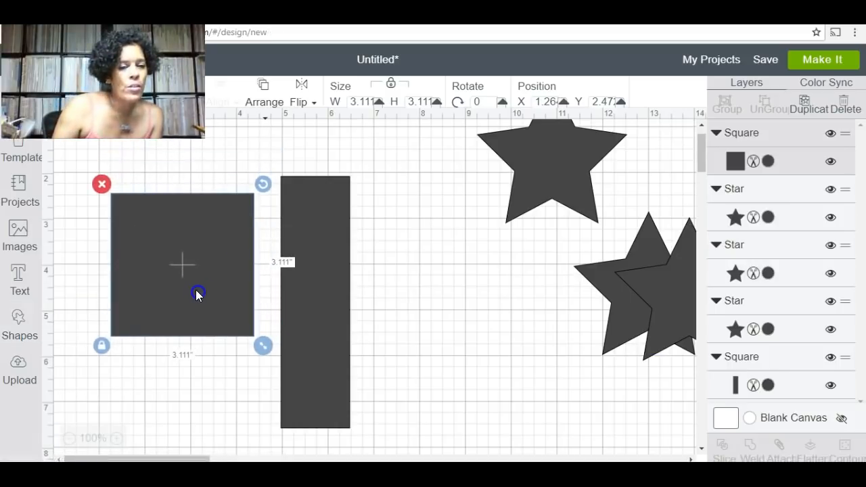
left_click(102, 184)
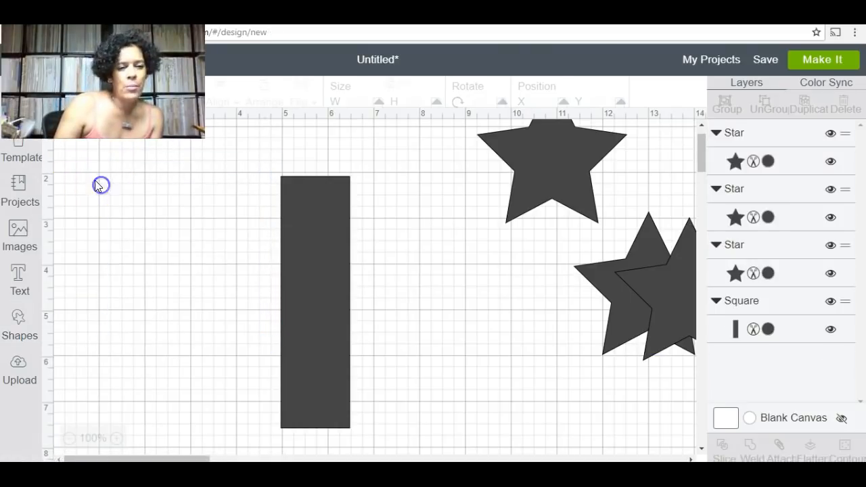
Duplicate the tall rectangle and rotate the copy about 12.8° clockwise over the original
left_click(306, 271)
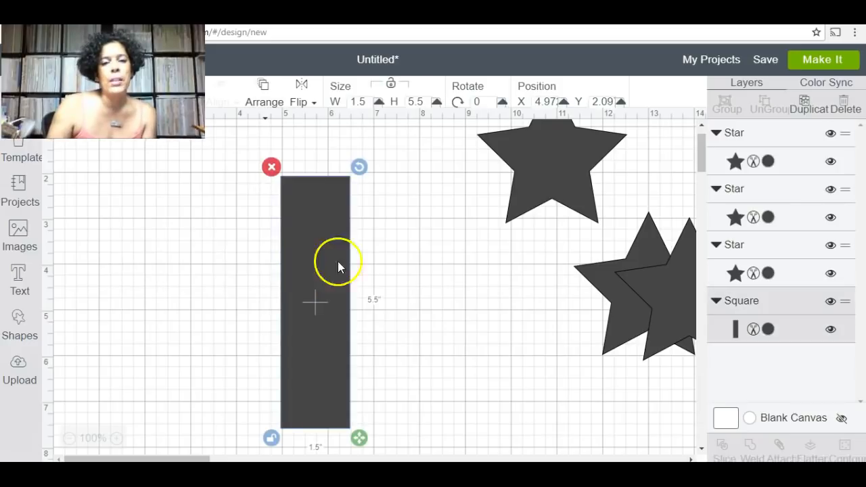
left_click(808, 108)
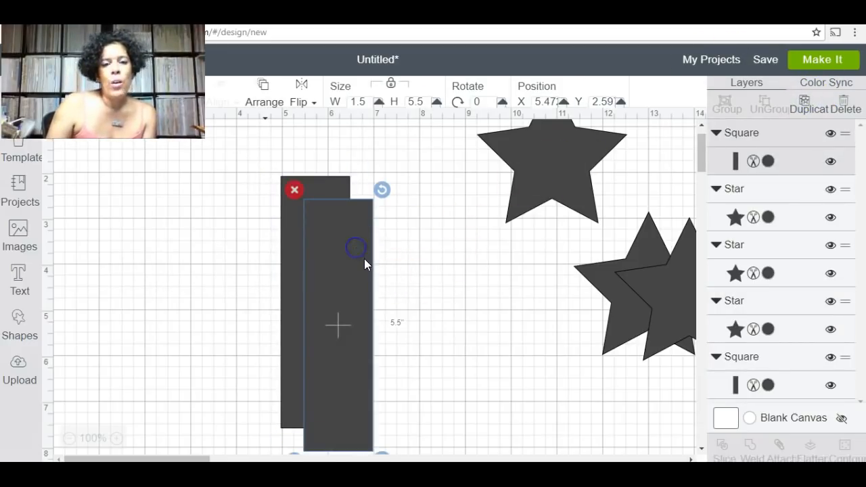
left_click_drag(382, 190, 406, 212)
left_click_drag(379, 248, 375, 254)
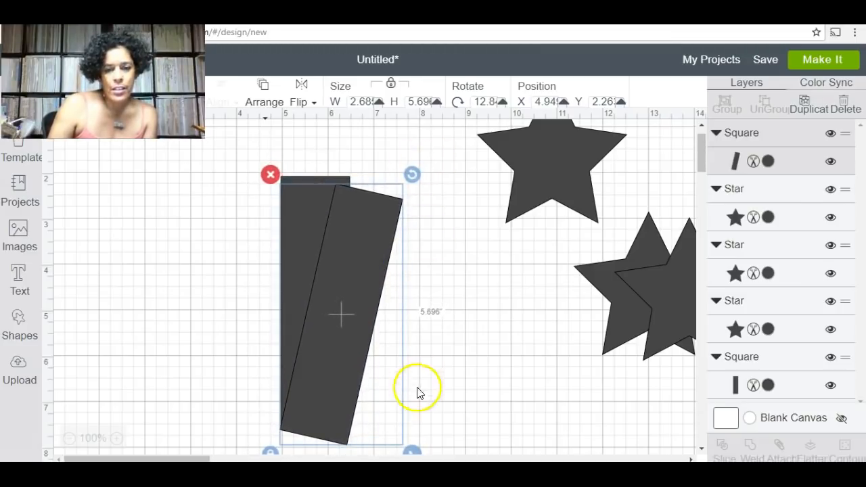
Enlarge the tilted rectangle copy to about 3.13" by 6.65" and reposition it over the original
left_click_drag(354, 332, 375, 289)
left_click_drag(438, 415, 460, 454)
left_click_drag(379, 343, 357, 345)
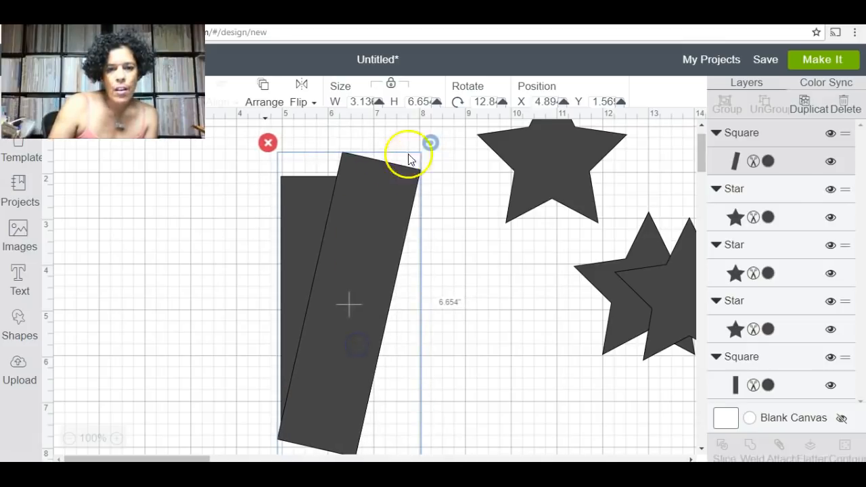
Adjust the copy's rotation to about 14.6° and move it so its left edge runs diagonally across the original rectangle
left_click_drag(431, 142, 440, 157)
left_click(395, 198)
mouse_move(359, 268)
left_mouse_down()
mouse_move(373, 277)
mouse_move(360, 270)
left_mouse_up()
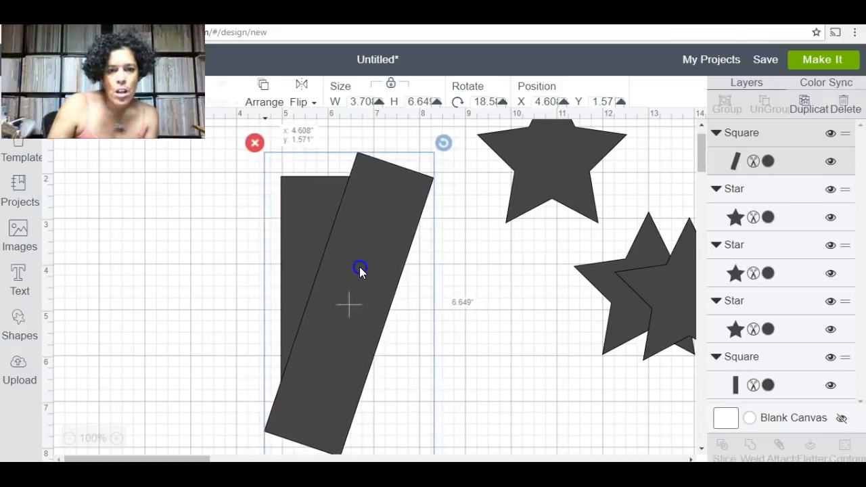
left_click_drag(440, 147, 434, 141)
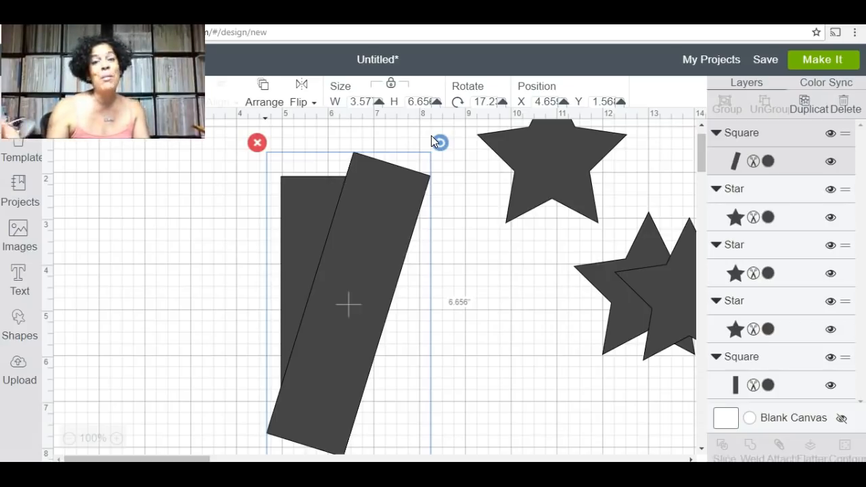
left_click(430, 142)
left_click_drag(386, 289, 375, 294)
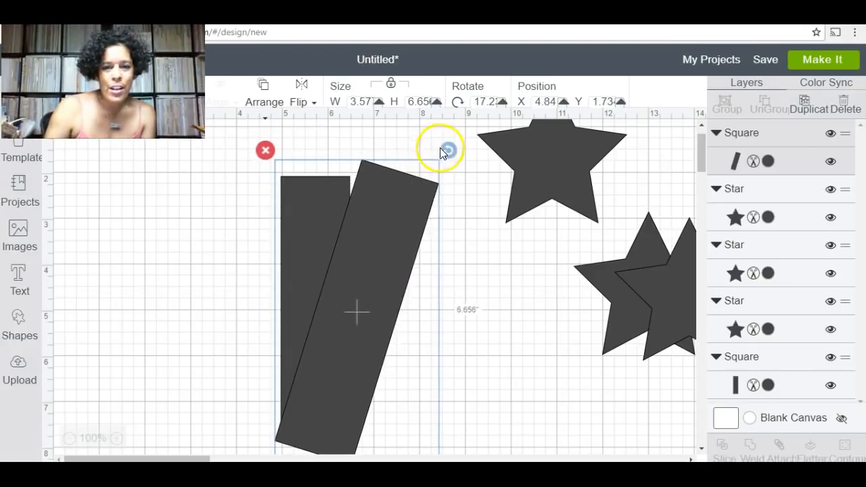
left_click_drag(405, 214, 398, 213)
left_click_drag(441, 148, 436, 149)
left_click_drag(396, 190, 400, 199)
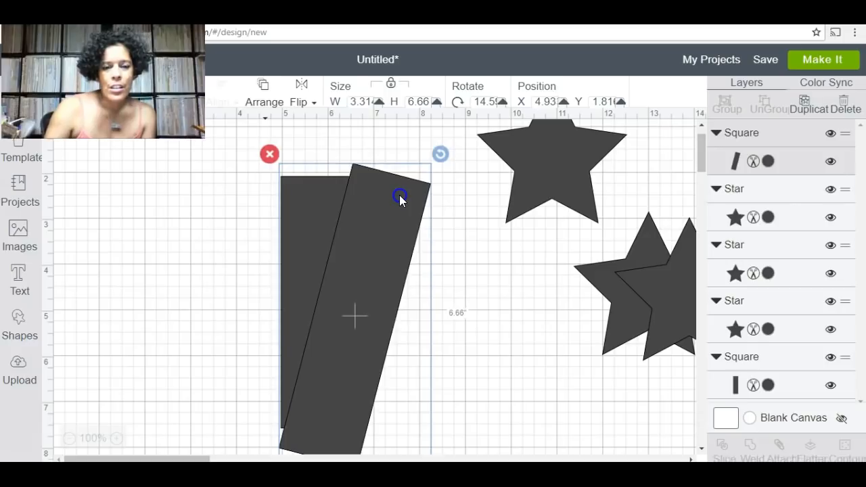
left_click_drag(343, 352, 339, 350)
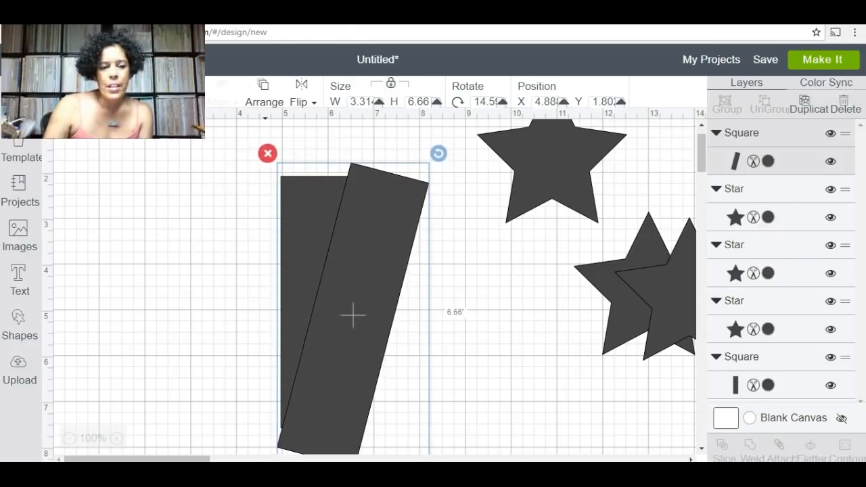
Scale the tilted copy down to about 3.22" by 6.47" and nudge it to about X 4.93, Y 1.88
left_click(69, 438)
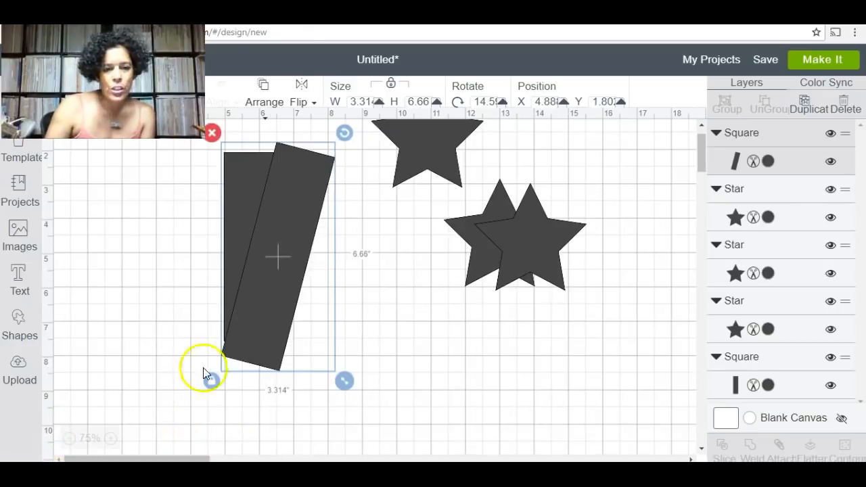
left_click_drag(345, 381, 340, 377)
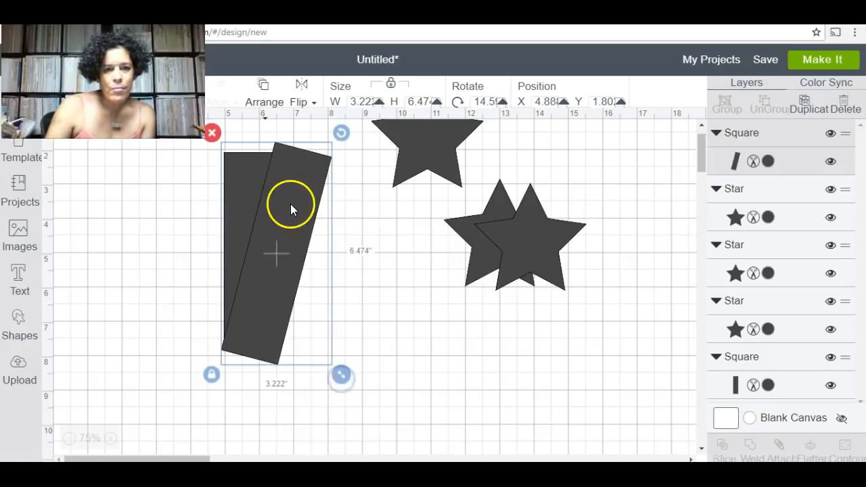
left_click_drag(291, 208, 294, 207)
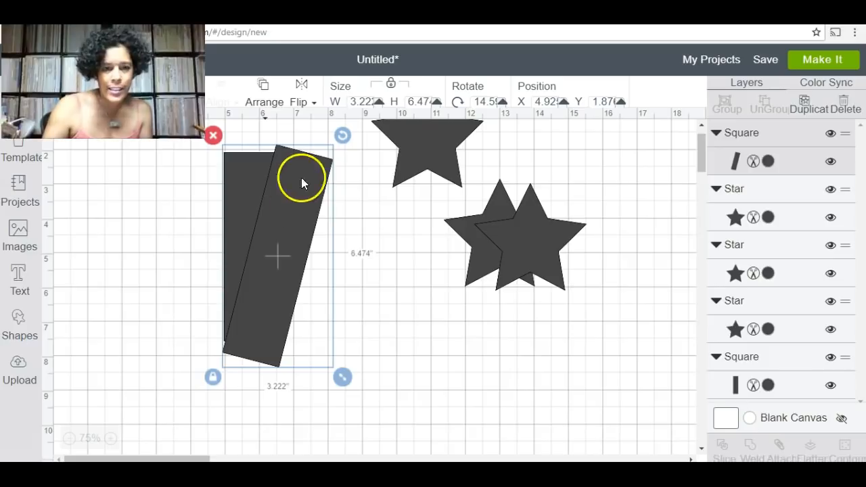
Fine-tune the copy's rotation to about 15.2° so its left edge joins the original rectangle's opposite corners
left_click_drag(341, 135, 344, 136)
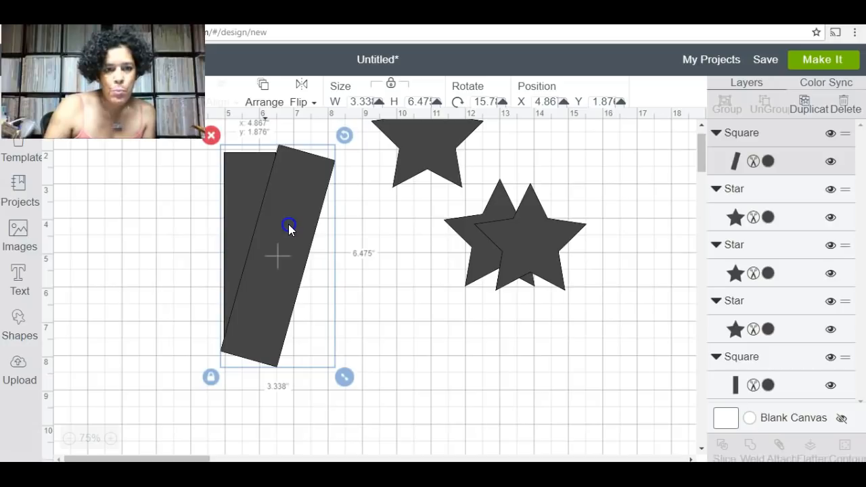
left_click_drag(289, 229, 288, 229)
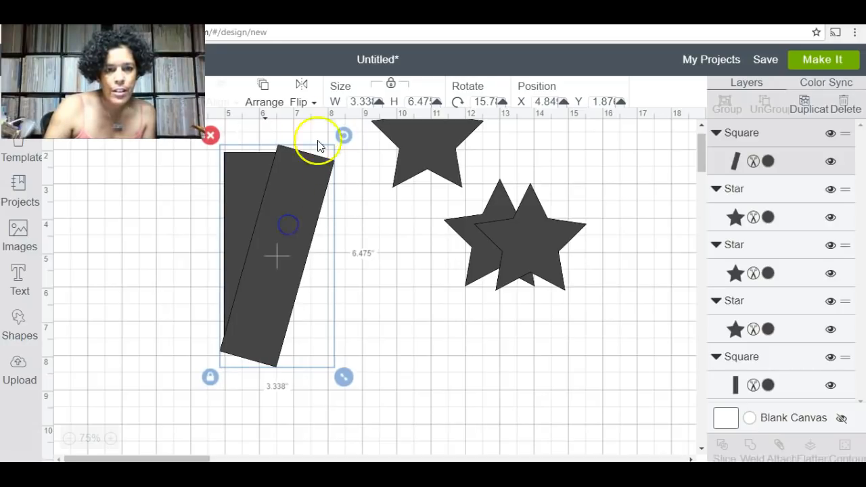
left_click_drag(343, 136, 325, 136)
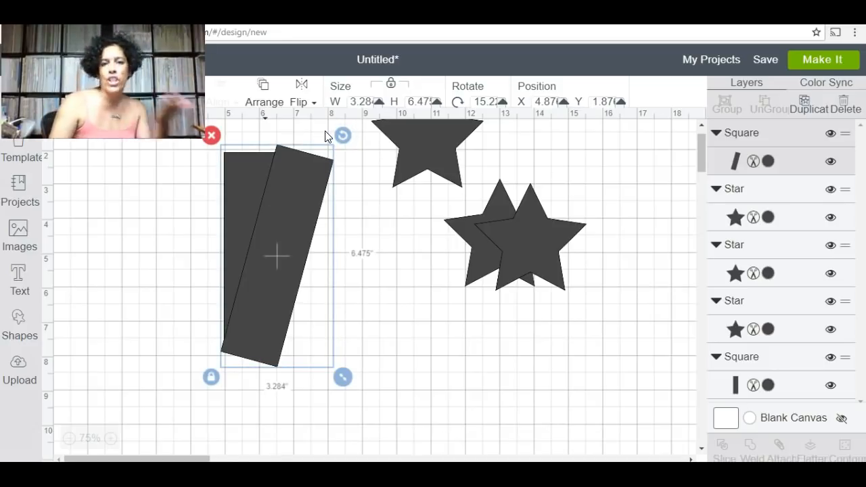
left_click(173, 245)
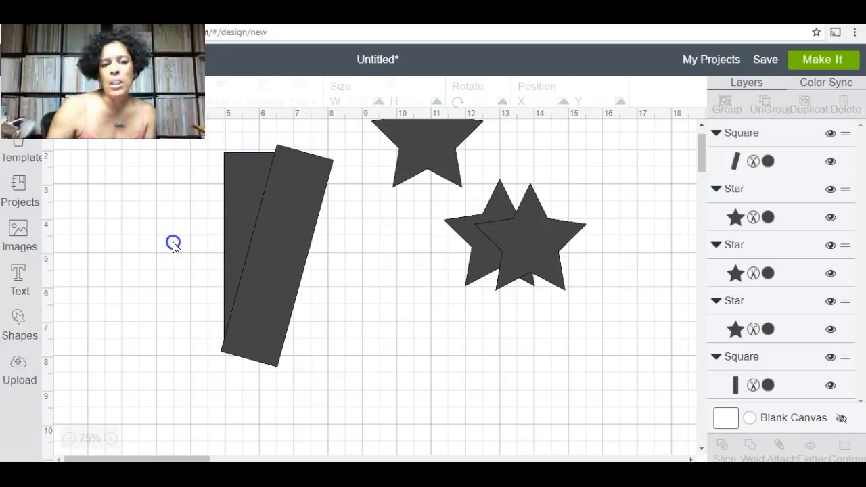
Select both overlapping rectangles and slice them
left_click_drag(196, 147, 373, 402)
left_click(213, 410)
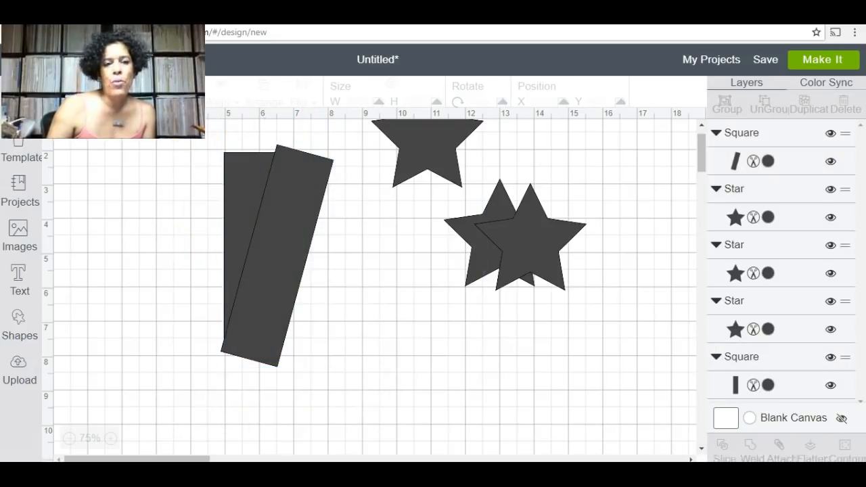
left_click_drag(336, 153, 187, 367)
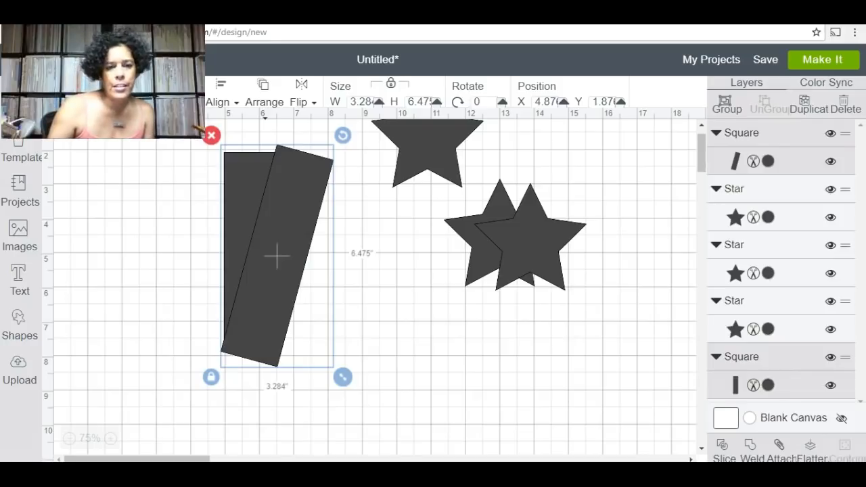
left_click(722, 446)
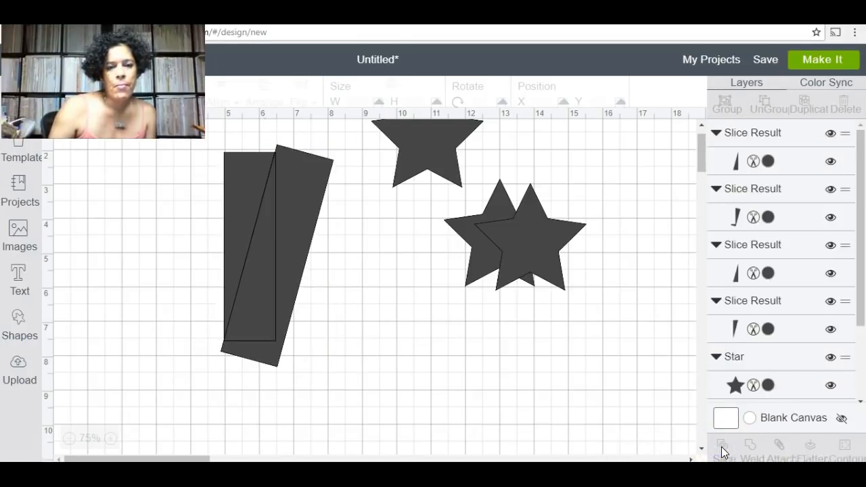
Separate the sliced pieces by moving the outer leftover and the two overlapping right-hand triangles away from the remaining wedge
left_click_drag(294, 252, 438, 401)
left_click(286, 333)
left_click_drag(287, 333, 352, 338)
left_click(281, 306)
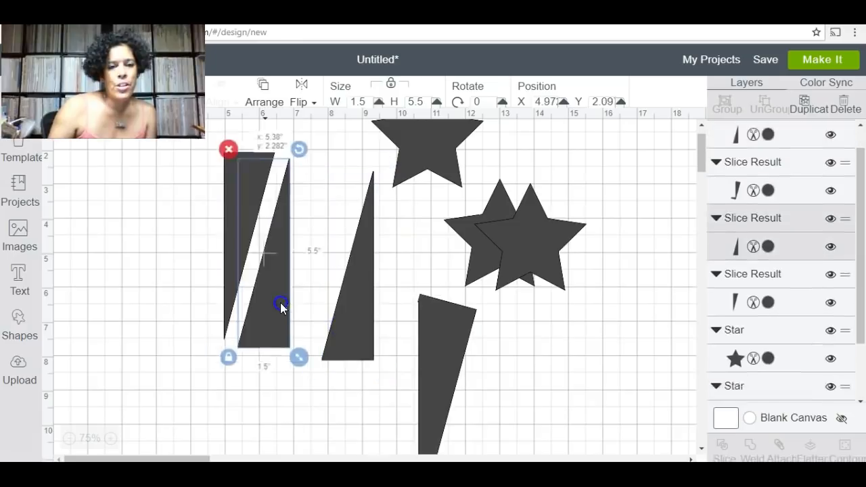
left_click_drag(280, 306, 295, 312)
Delete the outer leftover slice and move the spare triangle to the canvas's lower right, at about X 16.5, Y 5.08
left_click(439, 357)
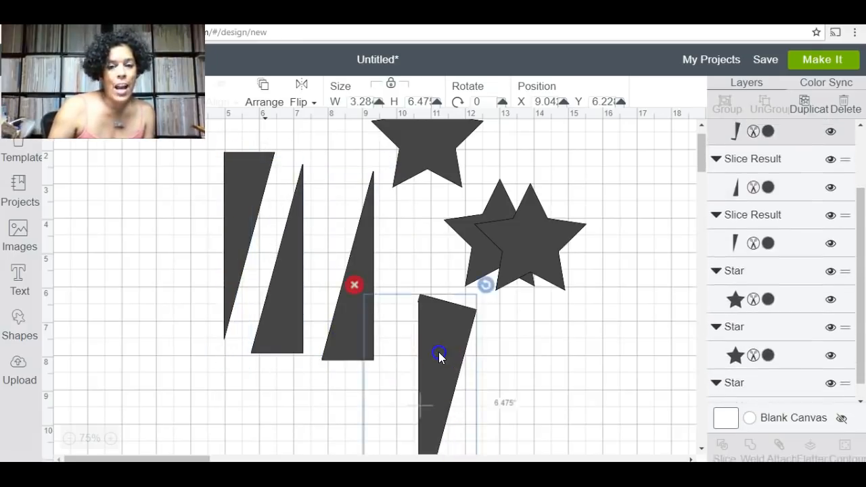
left_click_drag(439, 357, 627, 348)
left_click(534, 277)
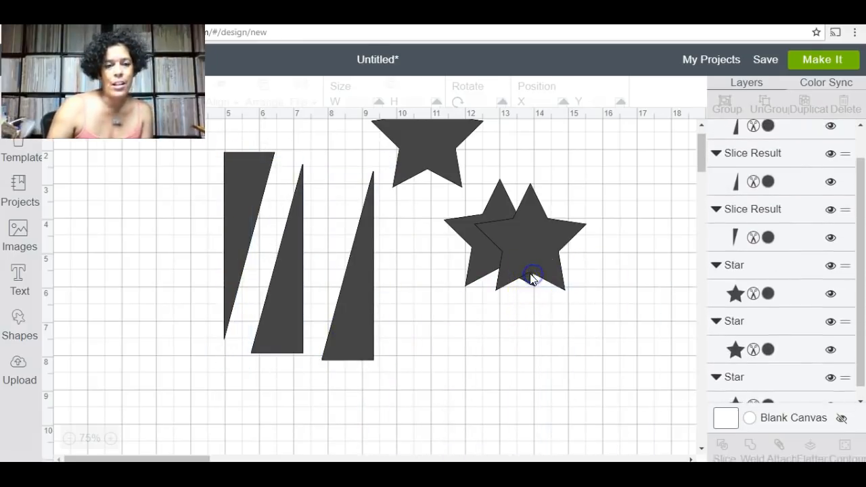
left_click_drag(354, 305, 650, 387)
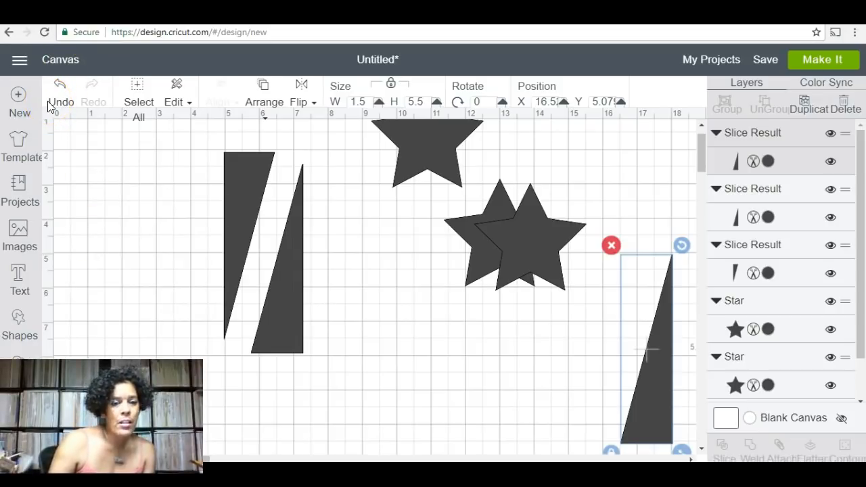
Undo the separating moves and the leftover's deletion until the two diagonal triangles rejoin as a rectangle
left_click(54, 103)
left_click(54, 103)
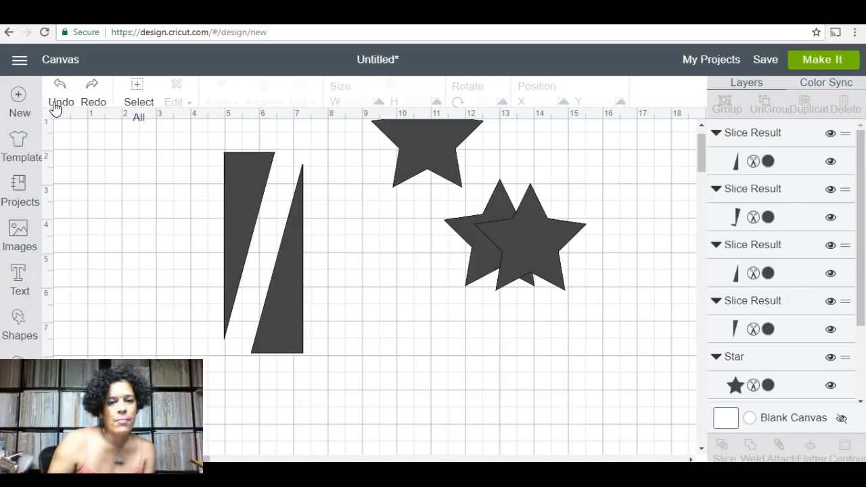
left_click(54, 103)
left_click(55, 103)
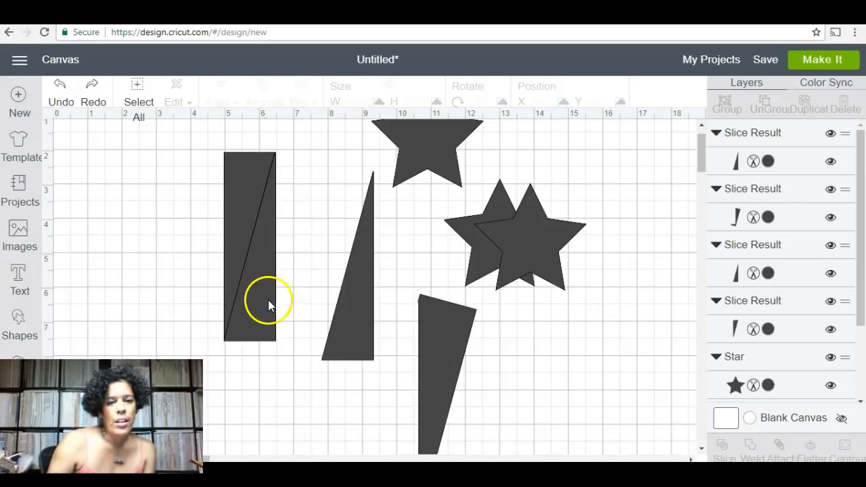
Delete the spare triangle beside the rejoined rectangle and the outer leftover slice below the stars
left_click(367, 252)
left_click(310, 161)
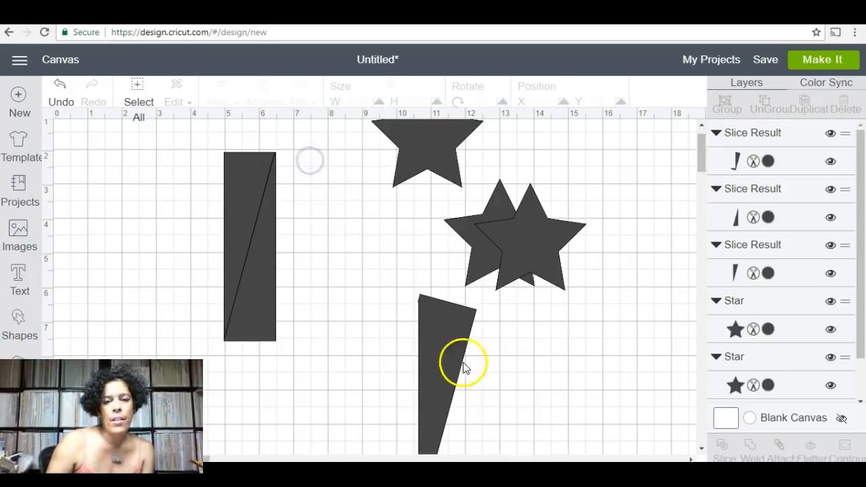
left_click(445, 348)
left_click(352, 286)
Select both triangles of the 1.5" by 5.5" rectangle and duplicate the pair four times
left_click_drag(198, 134, 348, 425)
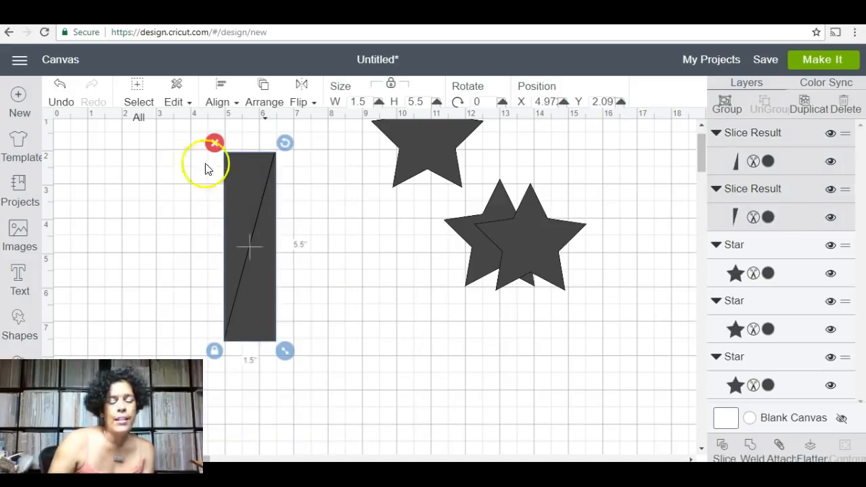
left_click(807, 110)
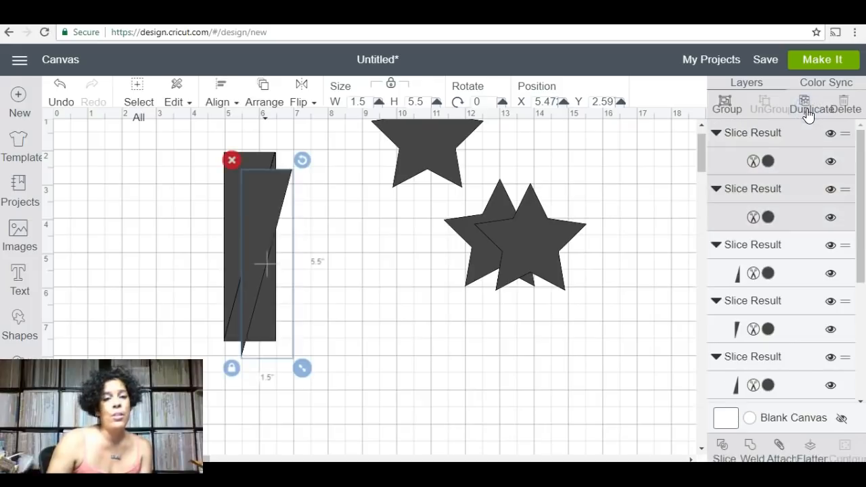
left_click(807, 109)
left_click(807, 110)
left_click(807, 110)
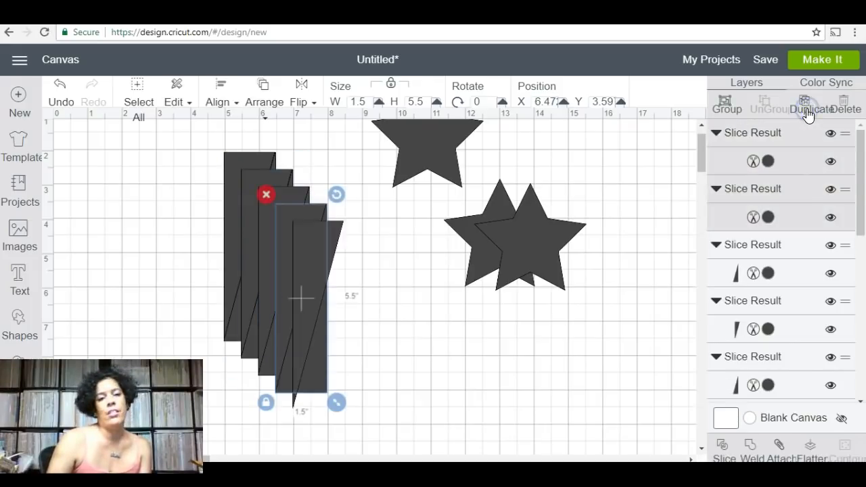
Move four of the triangle pairs to about X 1.69, Y 1.51 and spread the remaining pair's triangles apart below the stars
left_click_drag(327, 255, 439, 301)
left_click_drag(332, 132, 199, 403)
left_click_drag(280, 354, 169, 326)
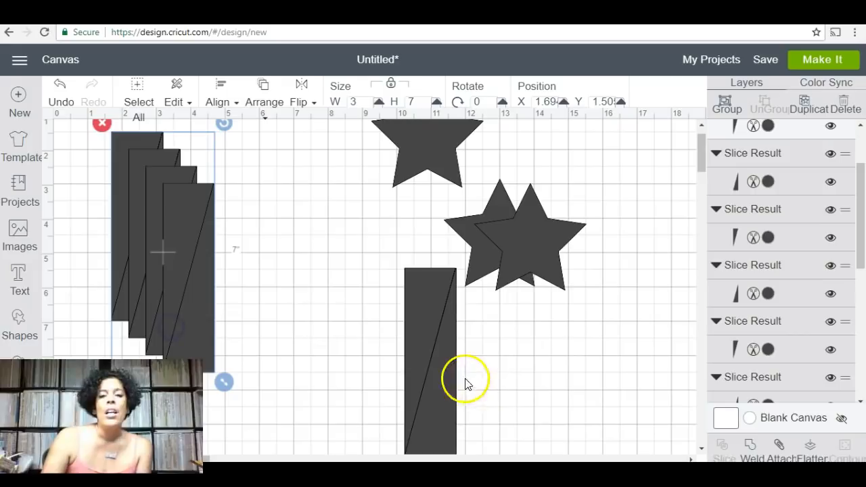
left_click_drag(440, 379, 576, 383)
left_click_drag(418, 342, 521, 353)
Add a square between the stacked pairs and the stars, unlock its proportions, and size it 4.25" wide by 5.50" high
left_click(20, 318)
left_click(70, 232)
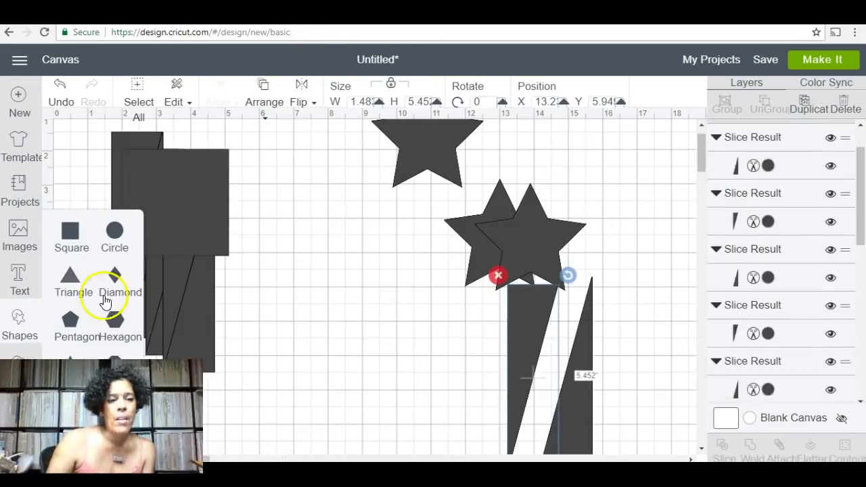
mouse_move(71, 234)
left_mouse_down()
mouse_move(257, 271)
mouse_move(87, 226)
mouse_move(81, 245)
left_mouse_up()
left_click_drag(195, 177, 332, 249)
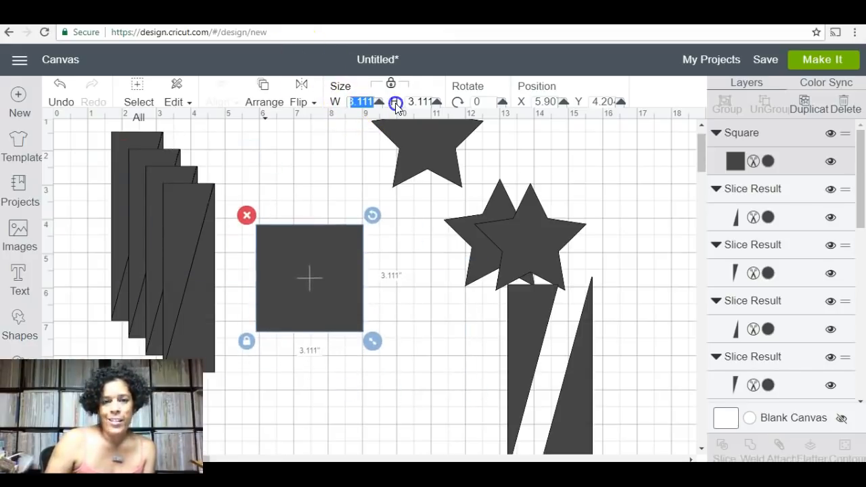
type("4.25")
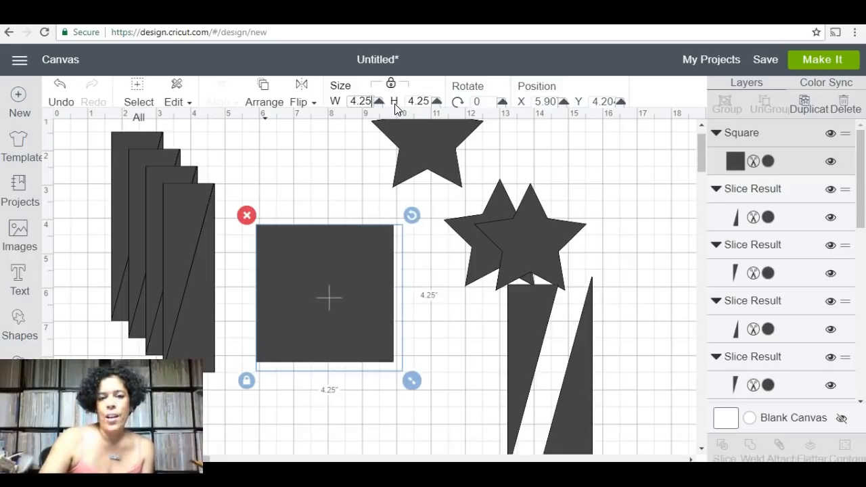
left_click(390, 83)
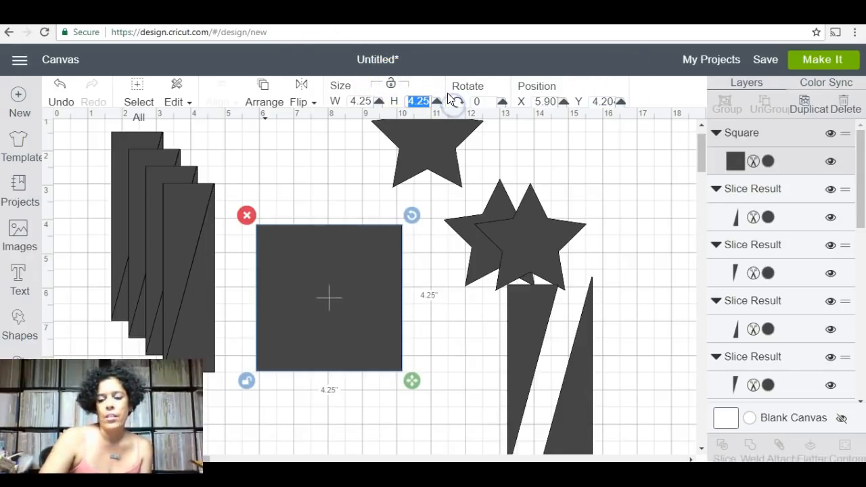
key("Return")
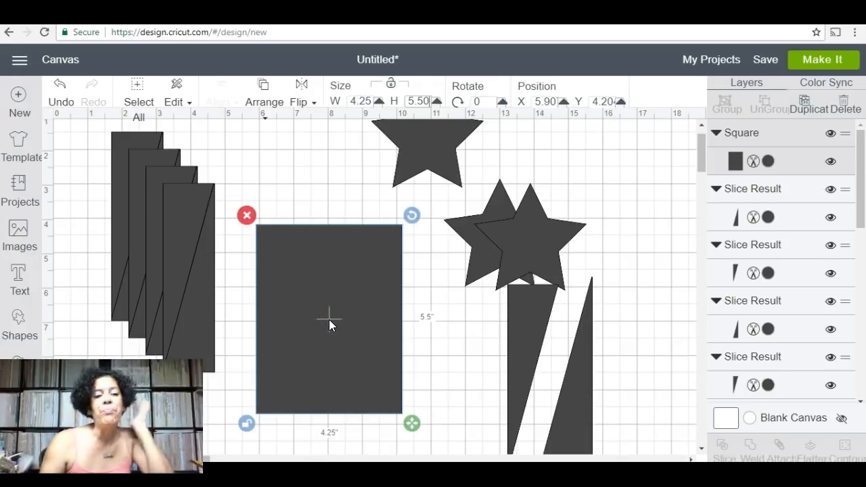
mouse_move(332, 319)
left_mouse_down()
mouse_move(333, 327)
mouse_move(338, 293)
mouse_move(343, 312)
left_mouse_up()
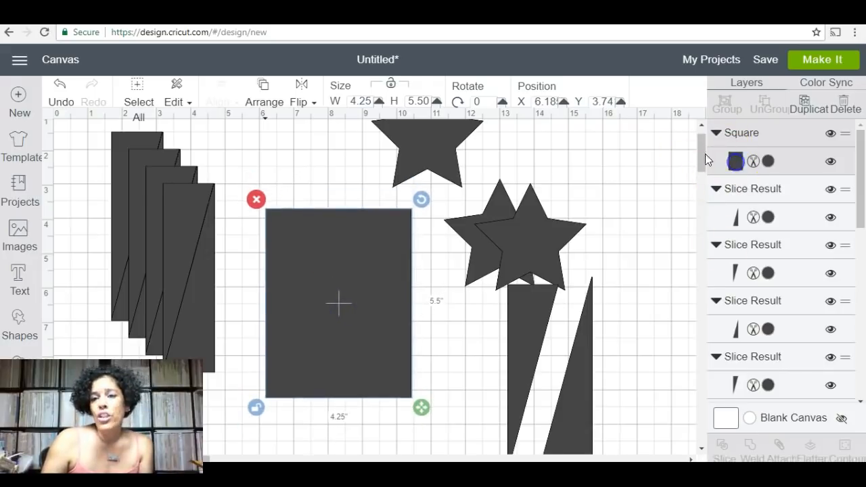
Try white on the 4.25" by 5.5" rectangle, settling on red #DB0F0F
left_click(572, 243)
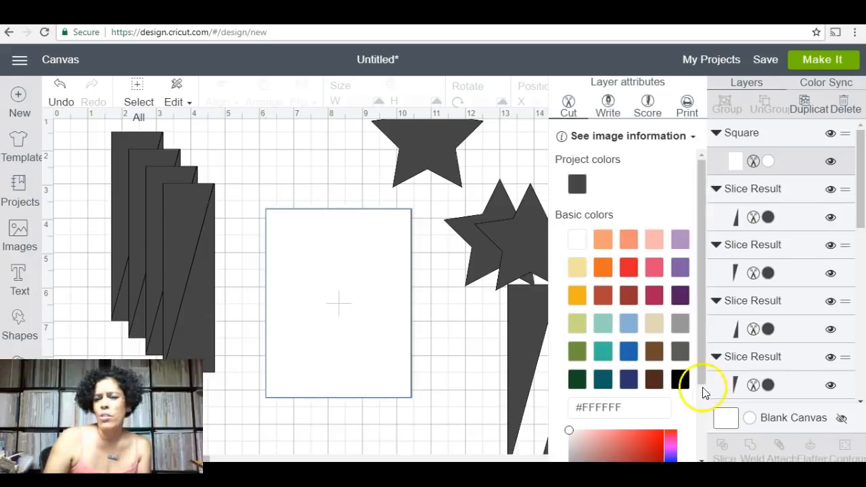
left_click(658, 440)
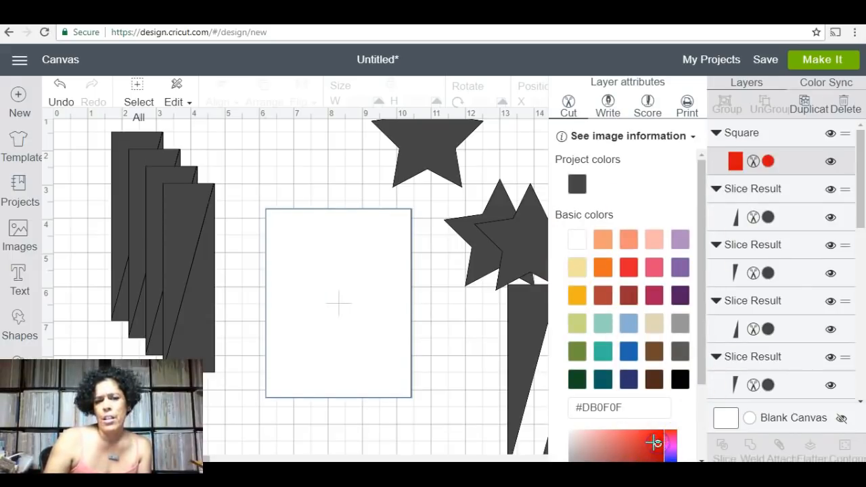
left_click(290, 236)
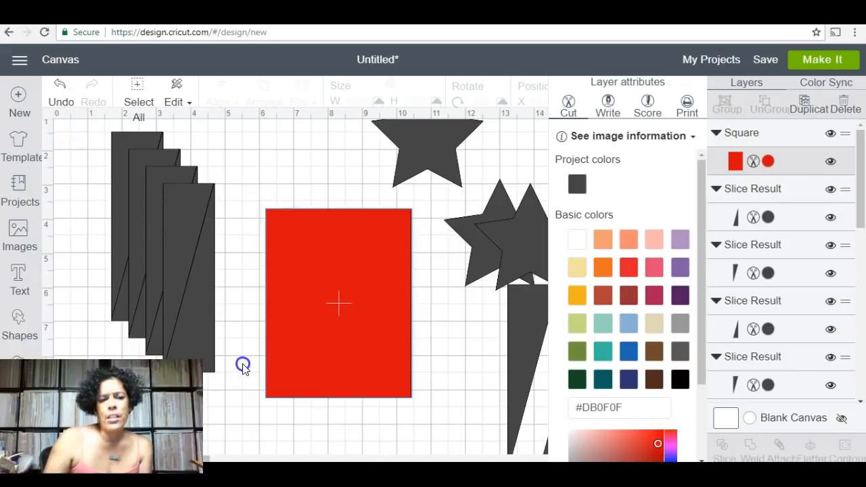
Recolor the lower-right triangle of the front stacked pair white (#FFFFFF)
left_click_drag(248, 123, 107, 383)
scroll(711, 161, "down", 1)
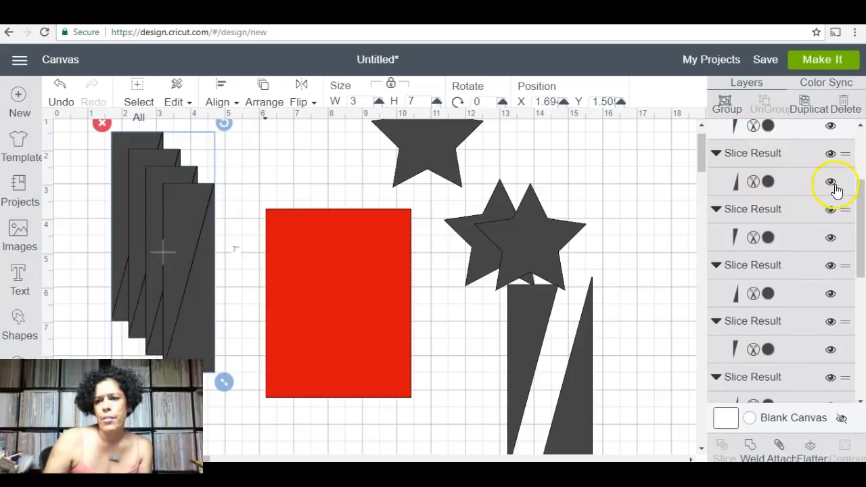
left_click(806, 182)
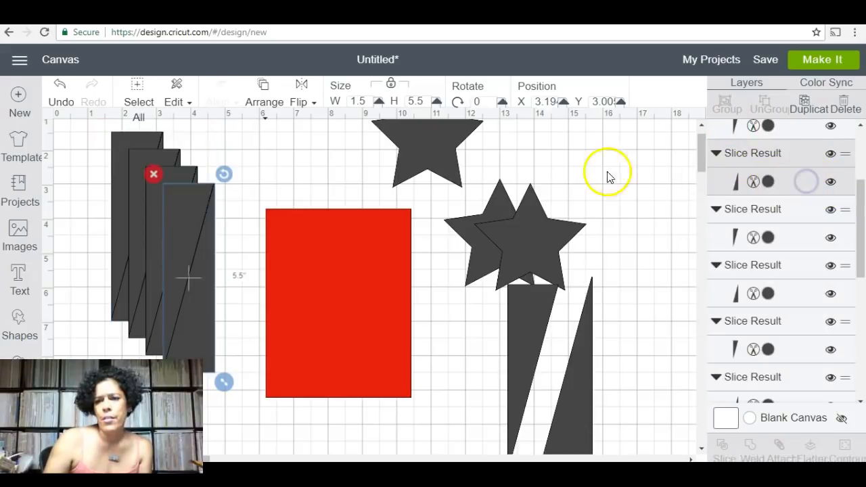
left_click(768, 182)
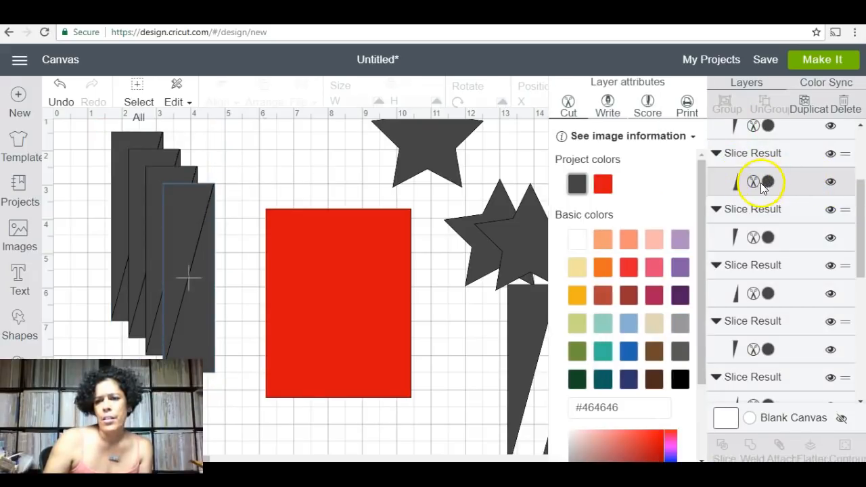
left_click(575, 240)
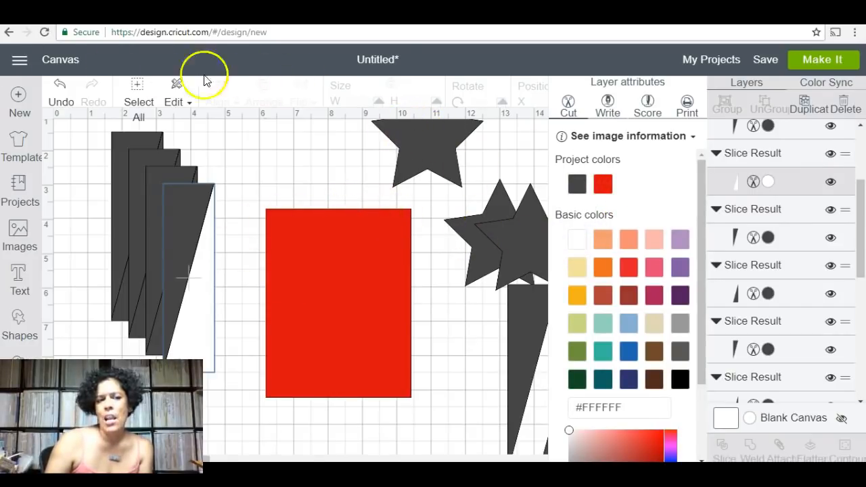
Undo the recoloring, the added rectangle, the moves, the duplicates and the slice deletions, back to the single sliced rectangle
left_click(59, 97)
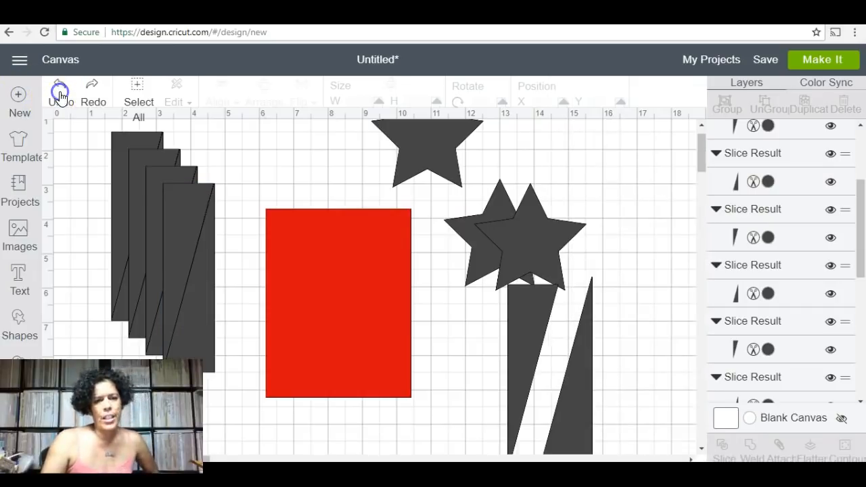
left_click(59, 96)
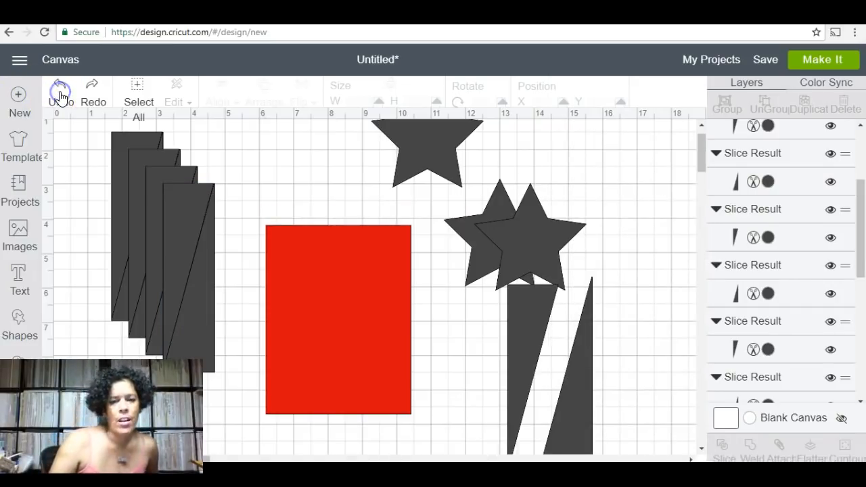
left_click(60, 96)
left_click(59, 97)
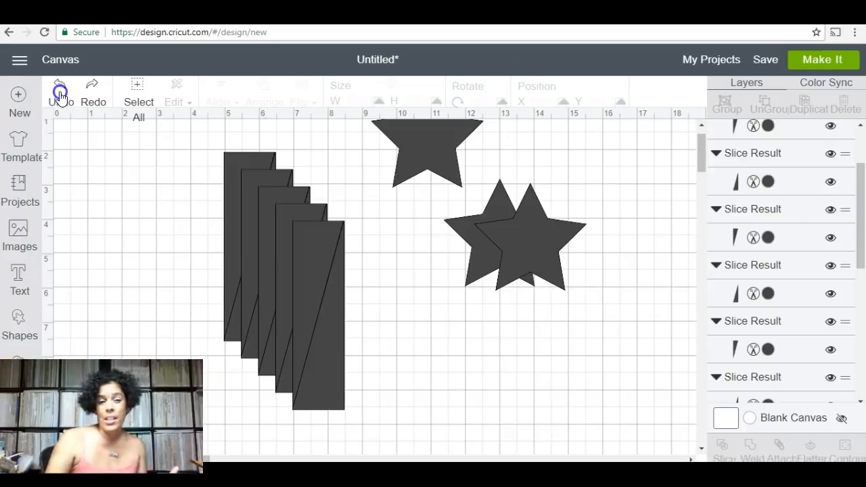
left_click(60, 97)
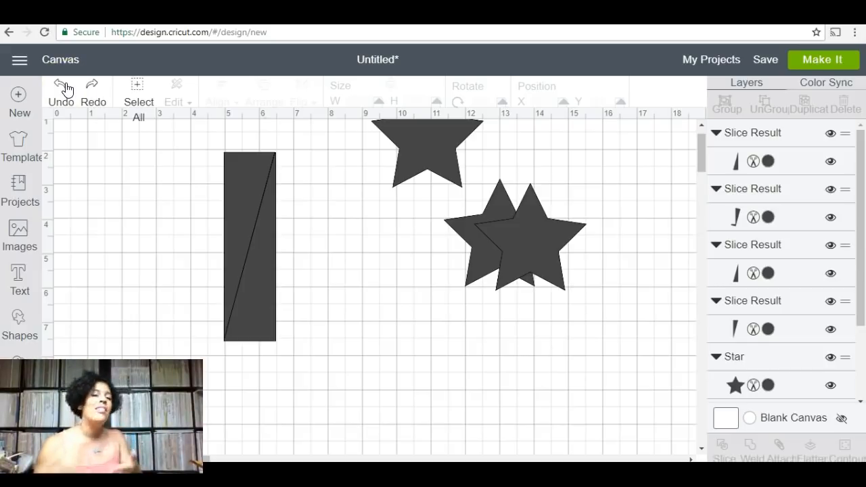
left_click(67, 89)
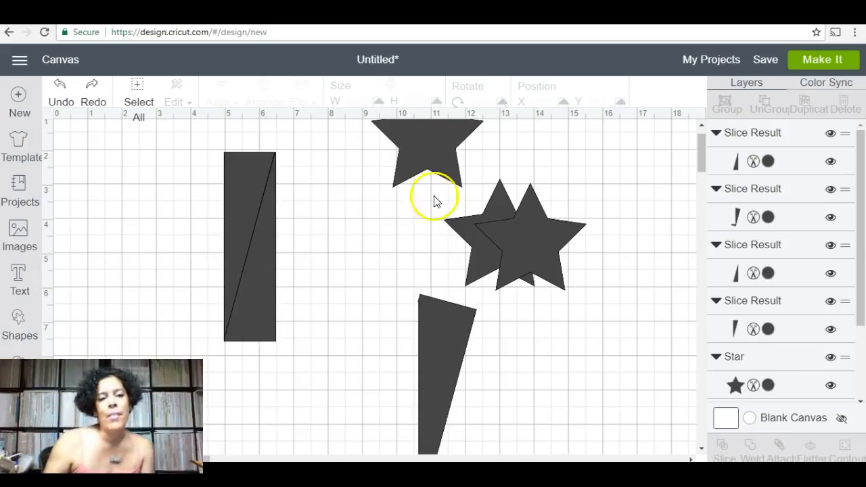
Delete the outer leftover slice below the stars
left_click_drag(180, 143, 317, 372)
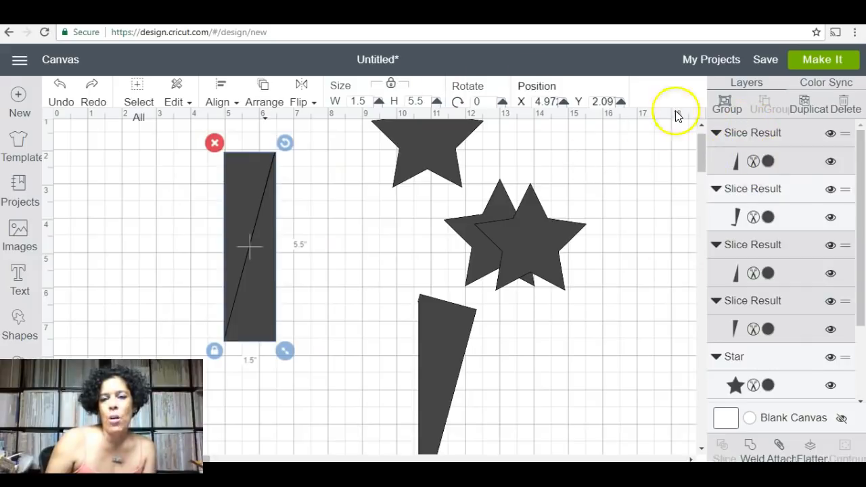
left_click(424, 315)
left_click(353, 283)
Move the duplicate lower-right triangle off the sliced rectangle and delete it
left_click_drag(194, 142, 315, 348)
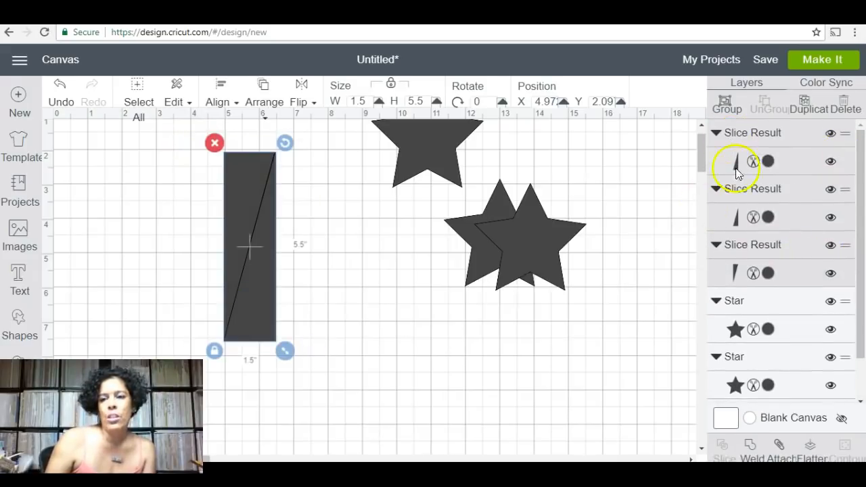
left_click(322, 300)
left_click_drag(261, 321, 383, 379)
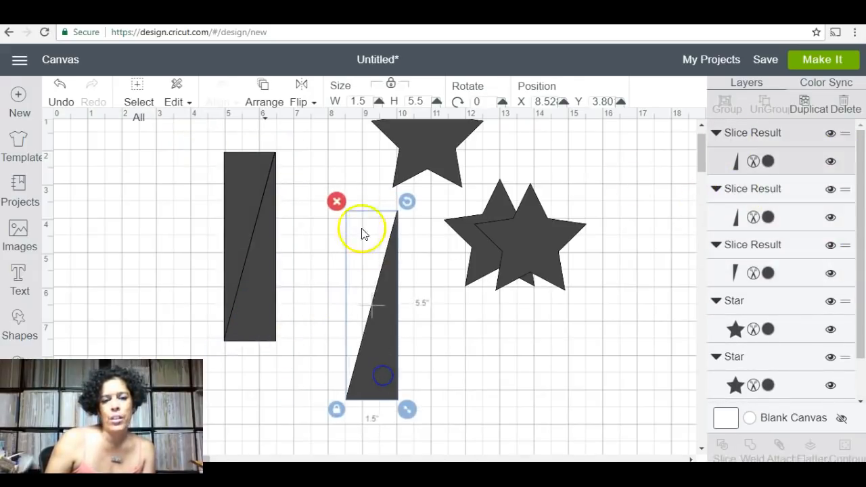
left_click(343, 202)
left_click_drag(294, 349, 318, 359)
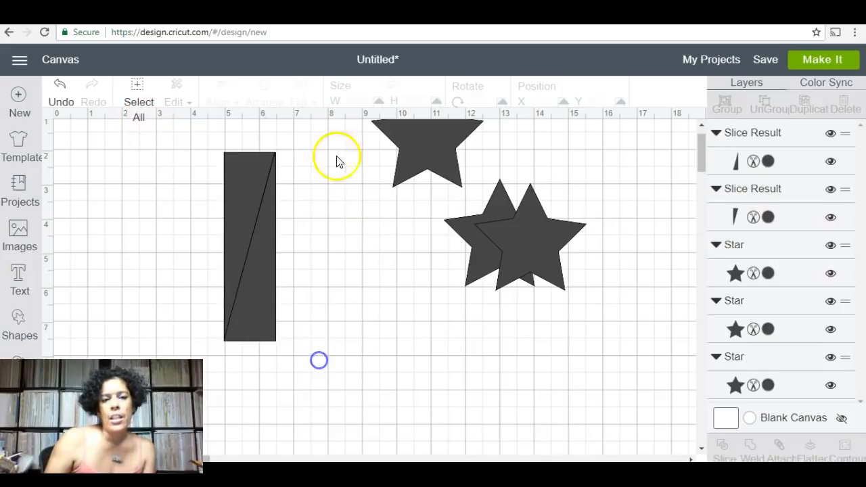
Recolor the upper-left triangle of the sliced rectangle white (#FFFFFF)
left_click_drag(325, 143, 186, 358)
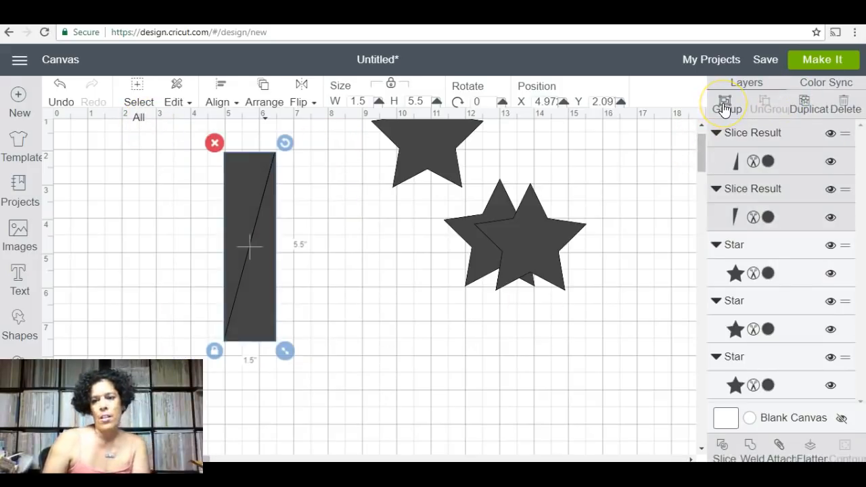
left_click(784, 166)
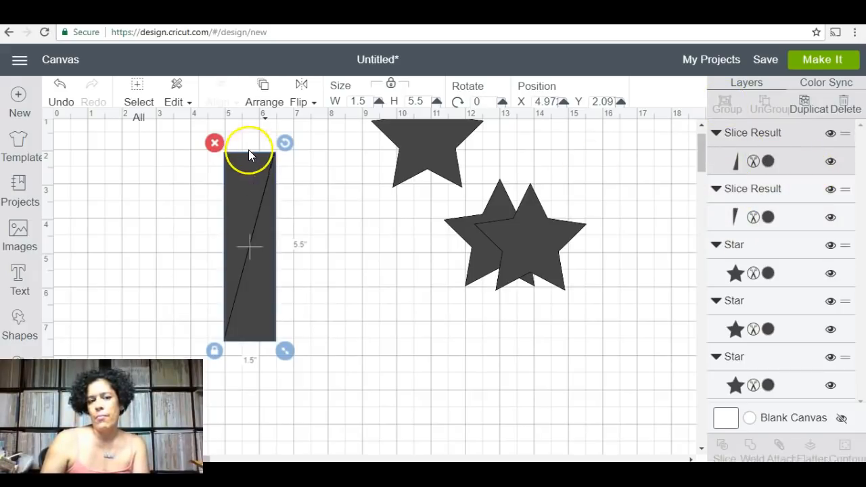
left_click(327, 217)
left_click_drag(304, 137, 187, 396)
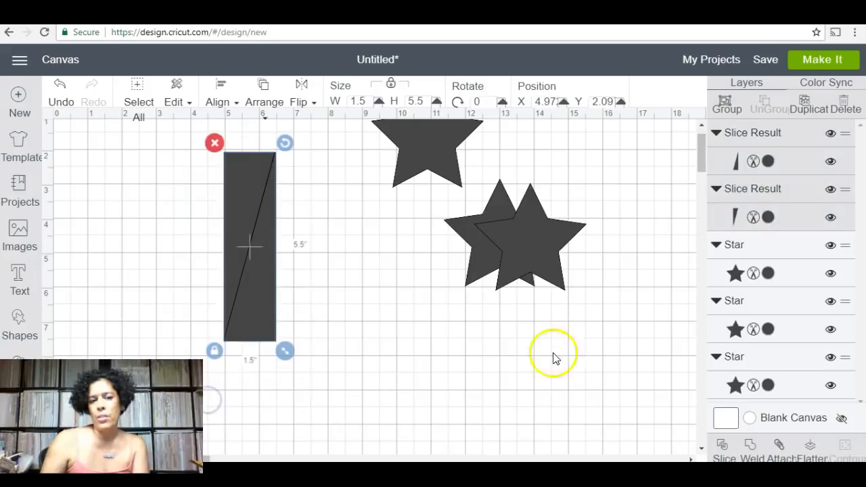
left_click(738, 218)
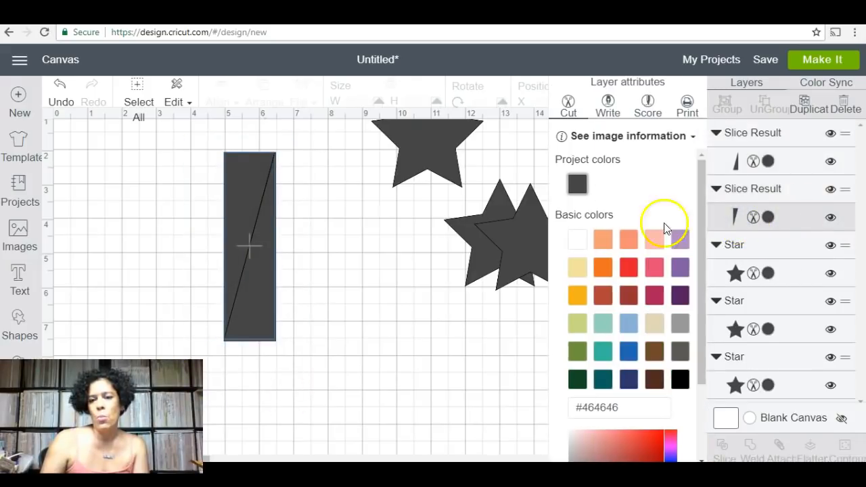
left_click(581, 239)
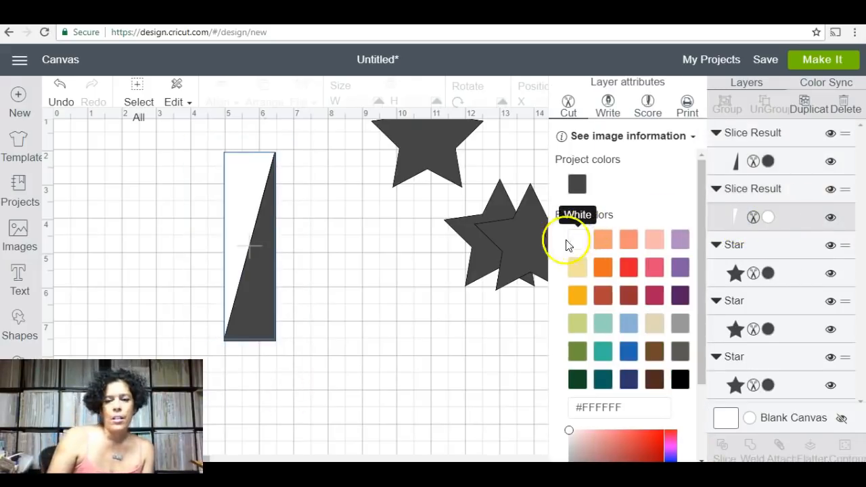
Recolor the lower-right triangle of the sliced rectangle white (#FFFFFF)
left_click(266, 284)
left_click(729, 166)
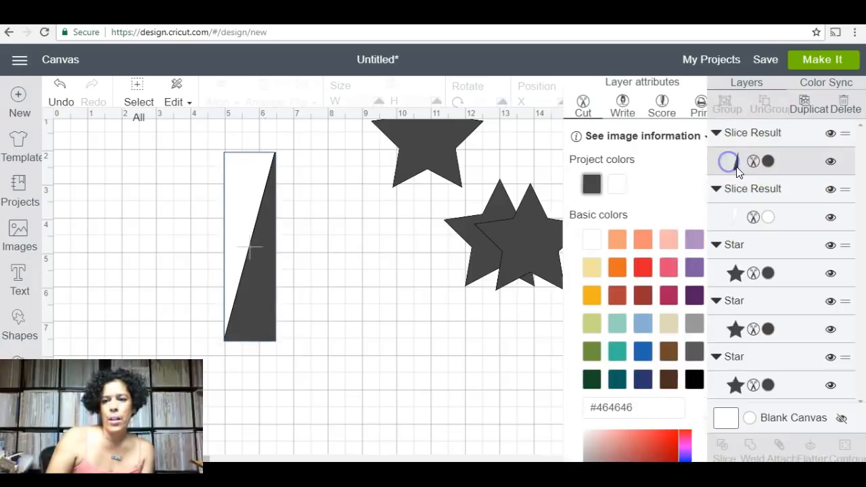
left_click(577, 242)
left_click(421, 367)
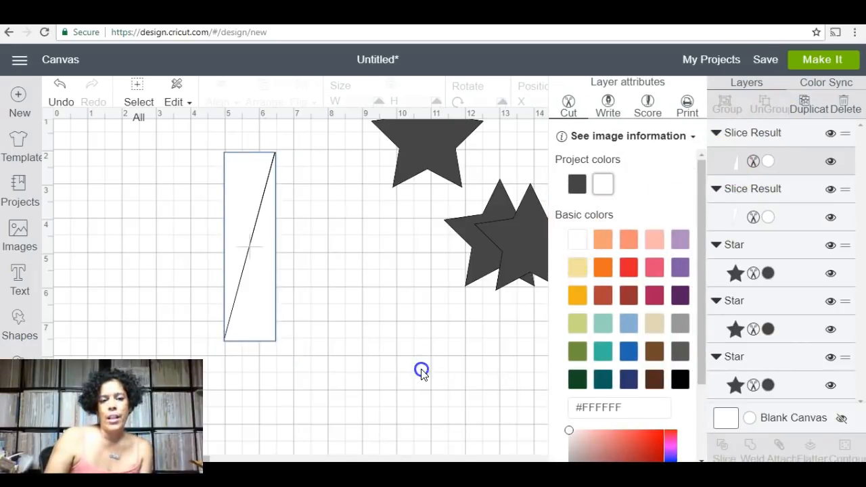
Select both white triangles of the sliced rectangle and duplicate the pair six times
left_click_drag(299, 136, 224, 390)
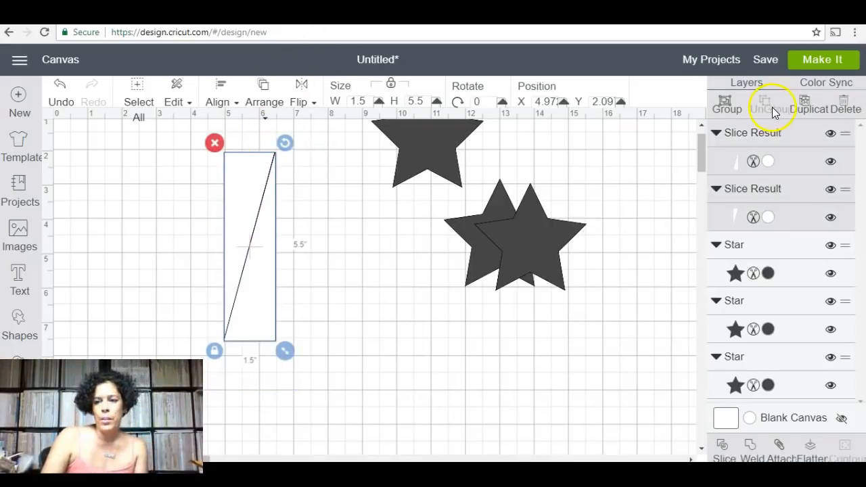
left_click(809, 115)
left_click(810, 115)
left_click(809, 115)
left_click(809, 115)
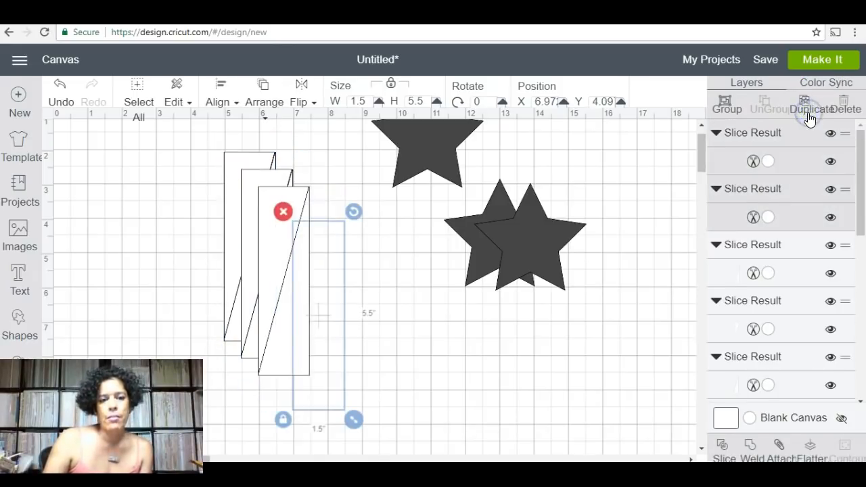
left_click(807, 113)
left_click(808, 113)
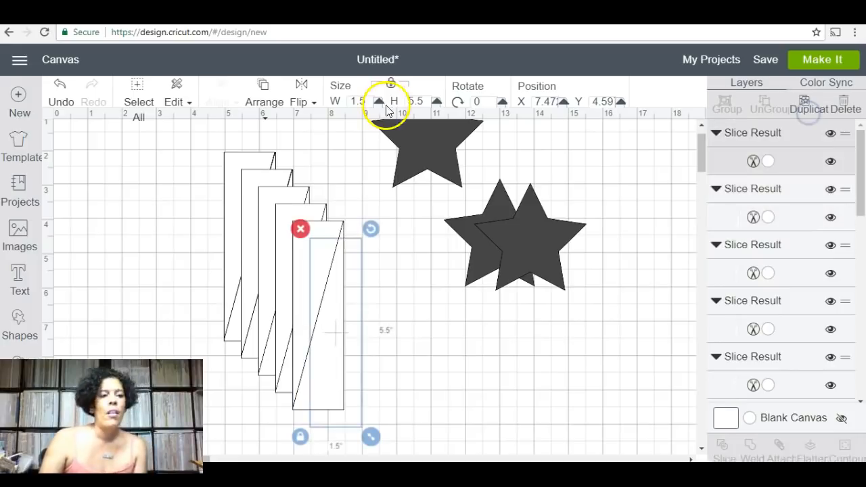
Add a square, unlock its proportions and size it to 4.25" wide by 5.5" high
left_click(17, 331)
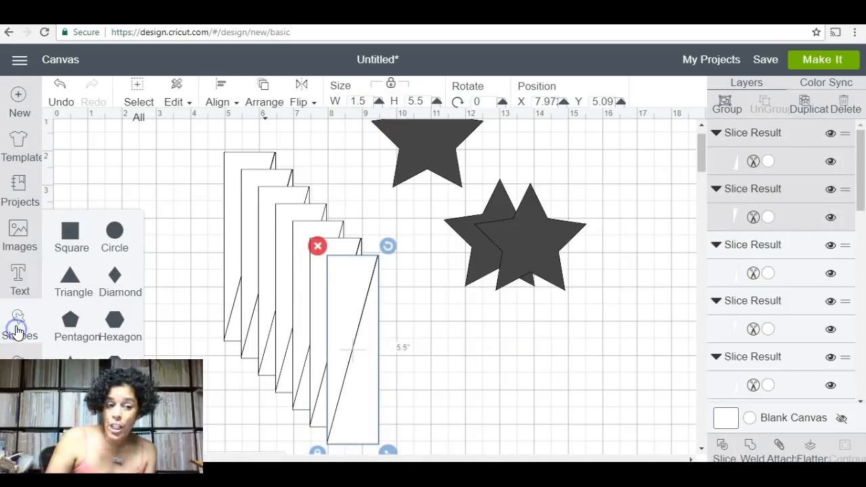
left_click(70, 232)
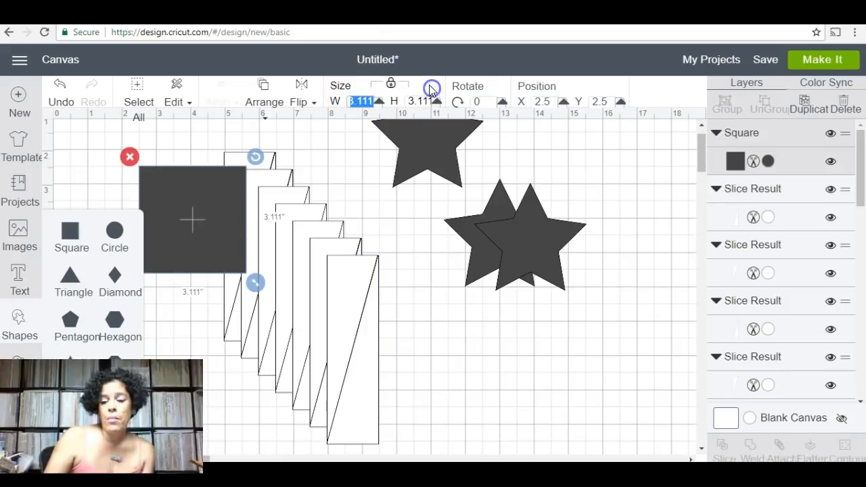
type("4.25")
key("Return")
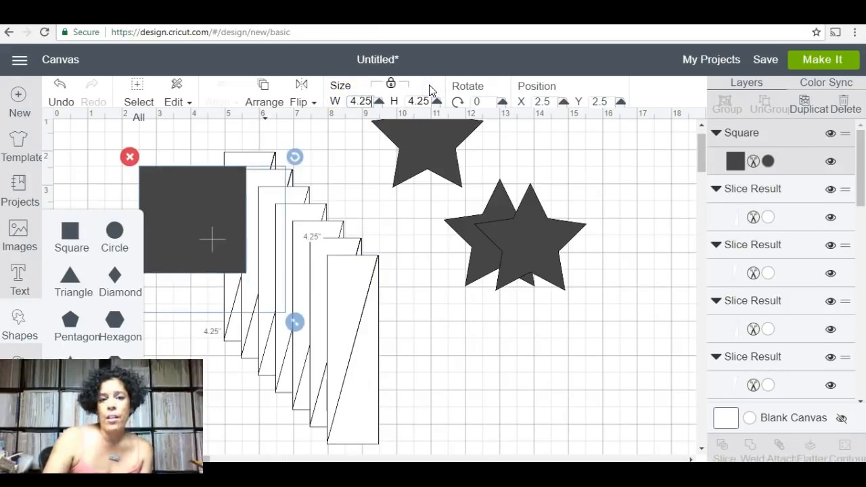
left_click(389, 84)
left_click_drag(406, 102, 451, 102)
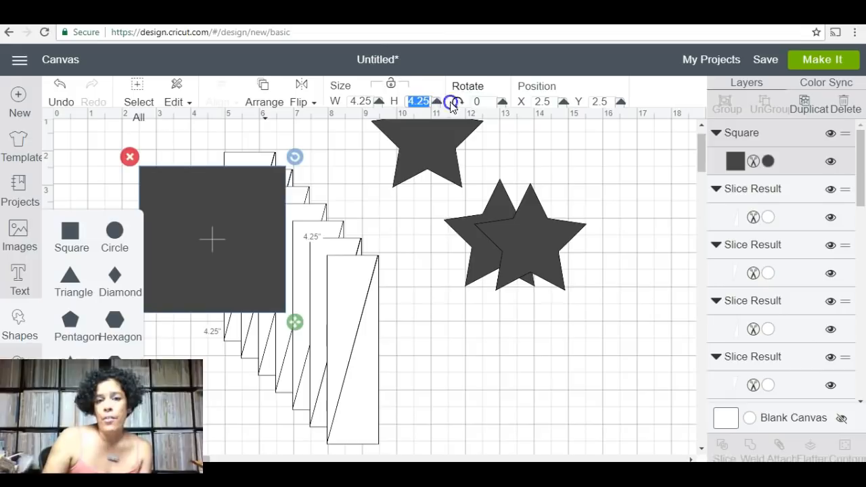
type("5.5")
key("Return")
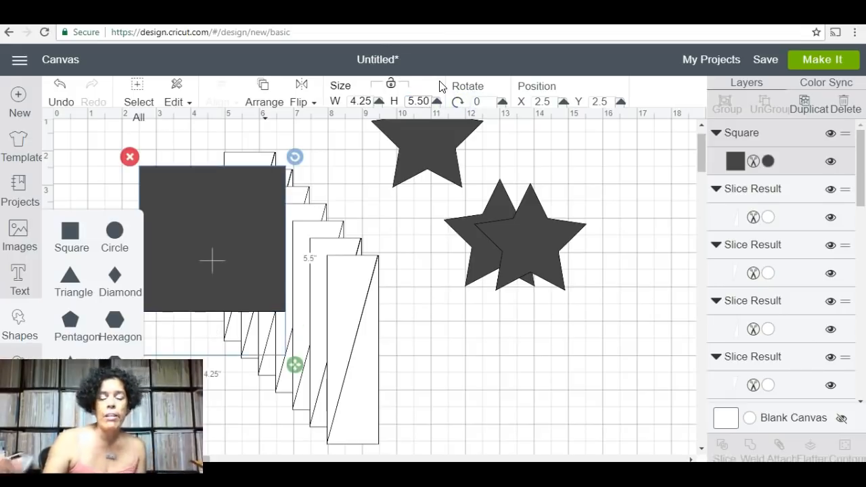
left_click(147, 108)
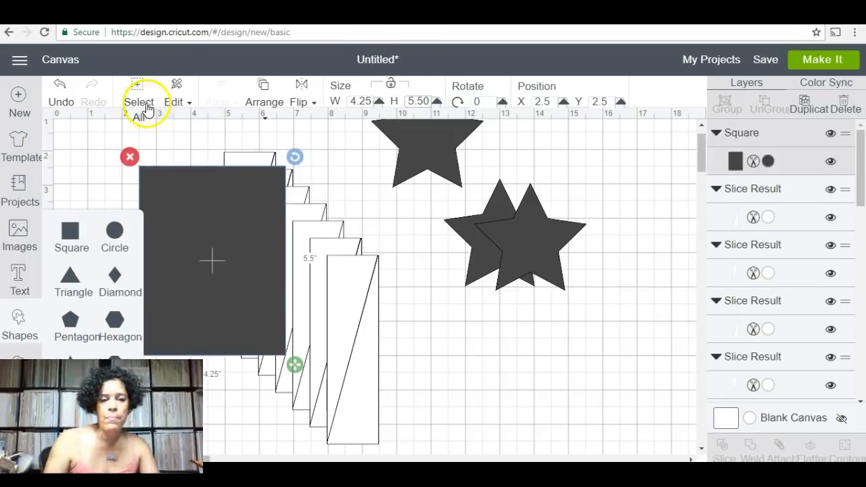
Move the 4.25" by 5.5" rectangle right of the white strips, shifting the two overlapping stars up and out of its way
left_click_drag(193, 256, 448, 345)
left_click_drag(495, 248, 643, 114)
left_click_drag(499, 203, 562, 131)
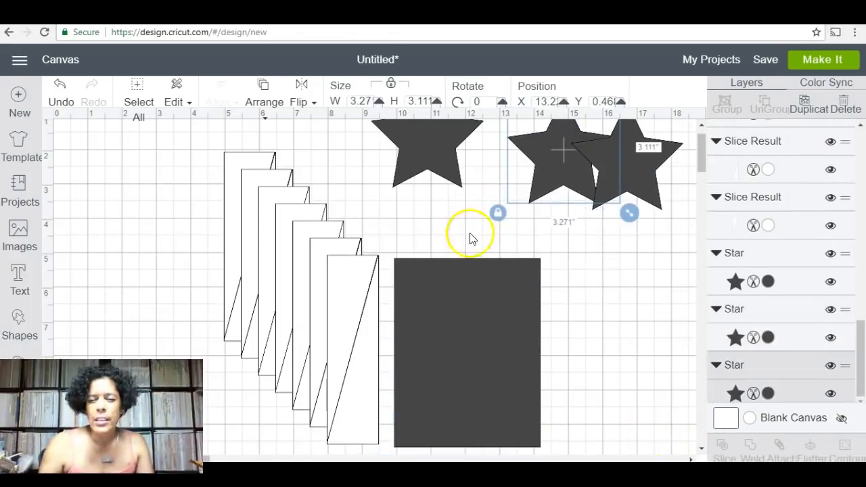
left_click_drag(512, 343, 519, 294)
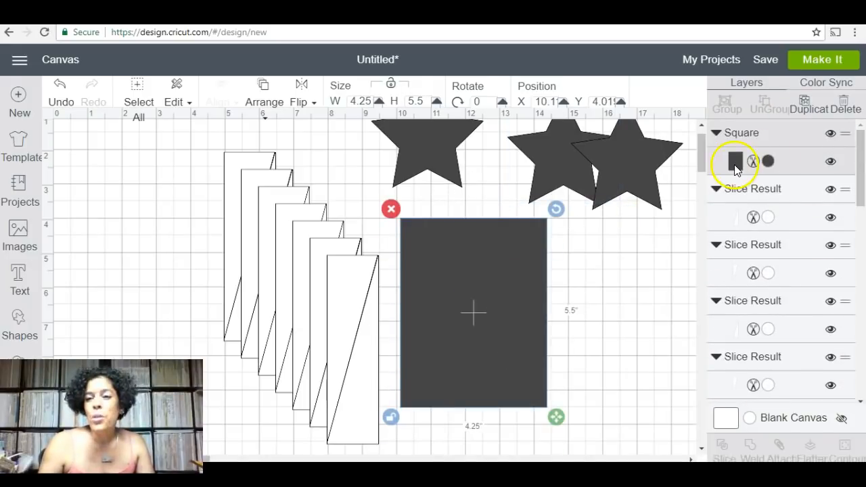
Recolor the 4.25" by 5.5" rectangle red (#D81A1A) and shift it slightly down and right
left_click(735, 166)
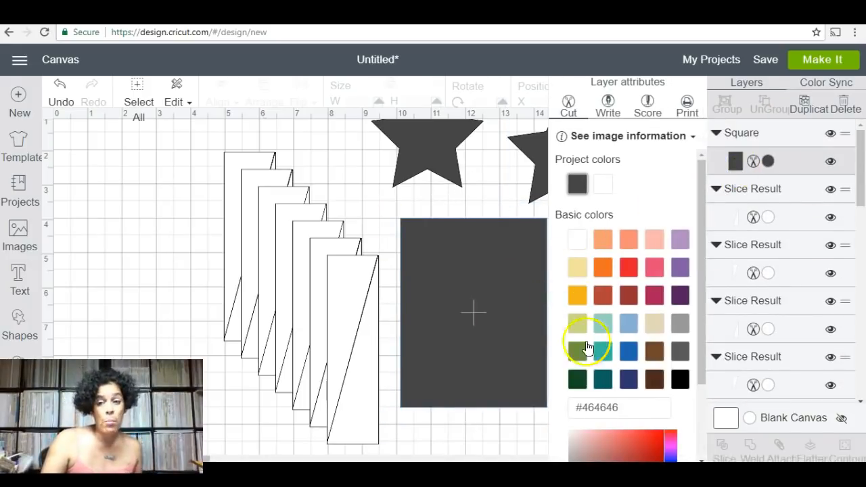
left_click(652, 444)
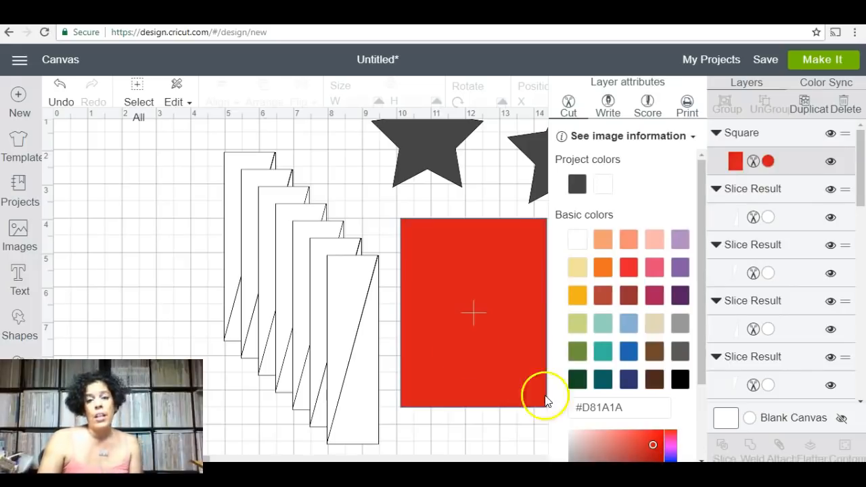
mouse_move(457, 311)
left_mouse_down()
mouse_move(419, 305)
mouse_move(469, 316)
left_mouse_up()
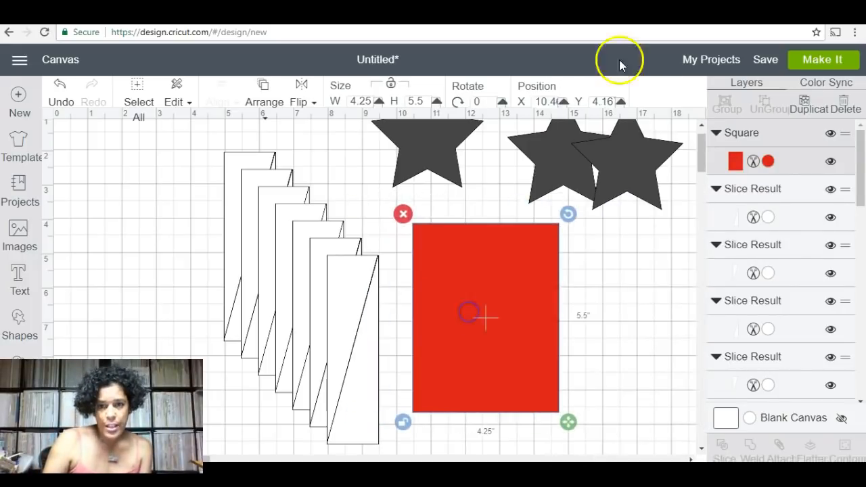
Send the red rectangle to the back and place one dark star on its upper part
left_click_drag(427, 157, 553, 320)
left_click(453, 314)
left_click(263, 101)
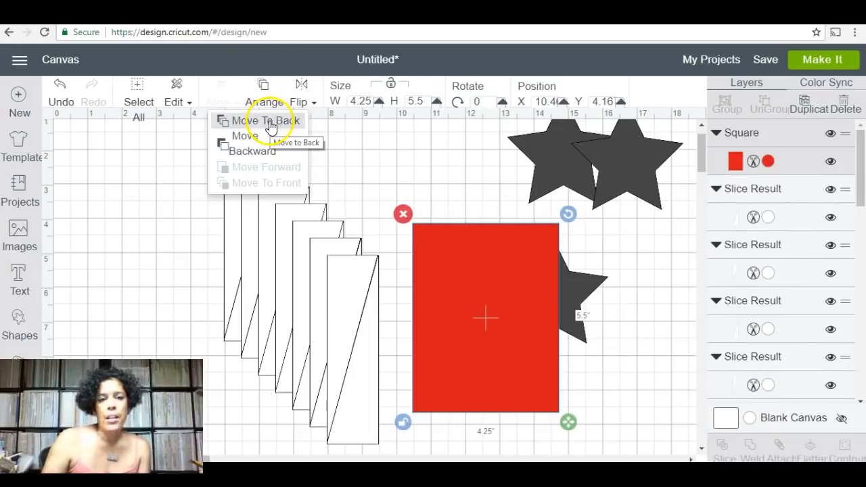
left_click(270, 121)
left_click_drag(571, 286, 499, 282)
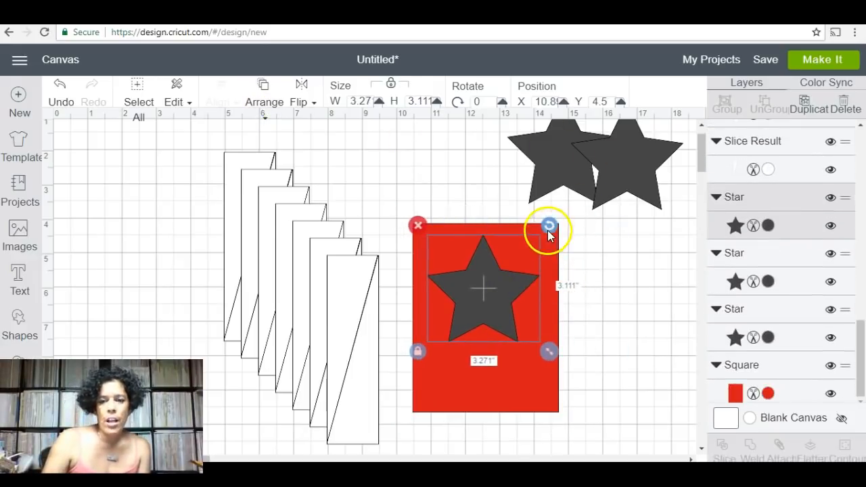
Rotate the star on the red rectangle to about 339° and shrink it to about 2.5" wide, moving another star aside
left_click_drag(546, 230, 522, 226)
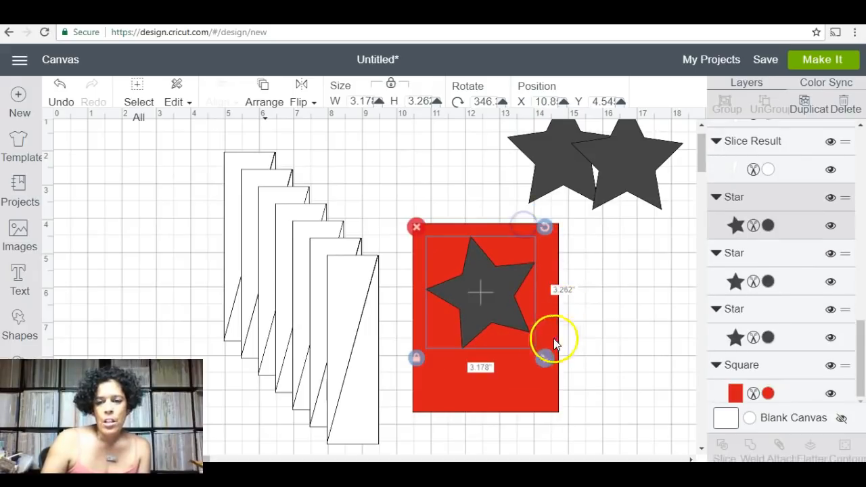
left_click_drag(545, 358, 523, 338)
left_click_drag(558, 168, 617, 286)
left_click(490, 287)
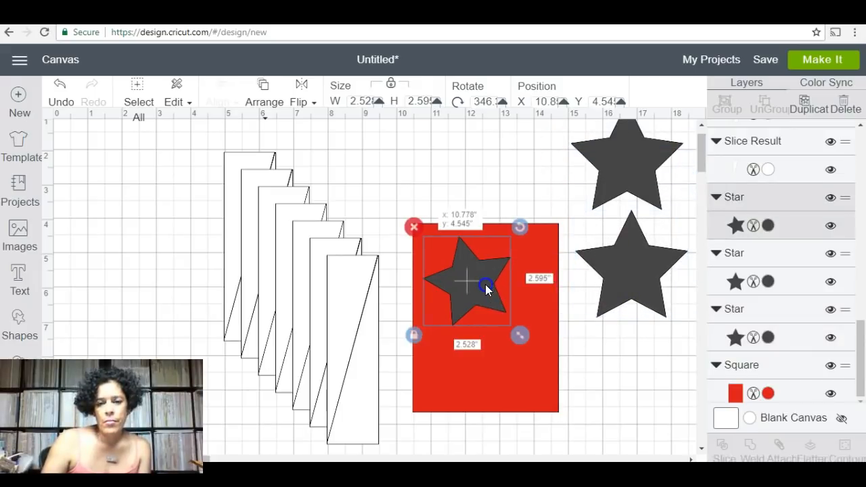
left_click_drag(523, 228, 484, 286)
left_click_drag(486, 292, 485, 297)
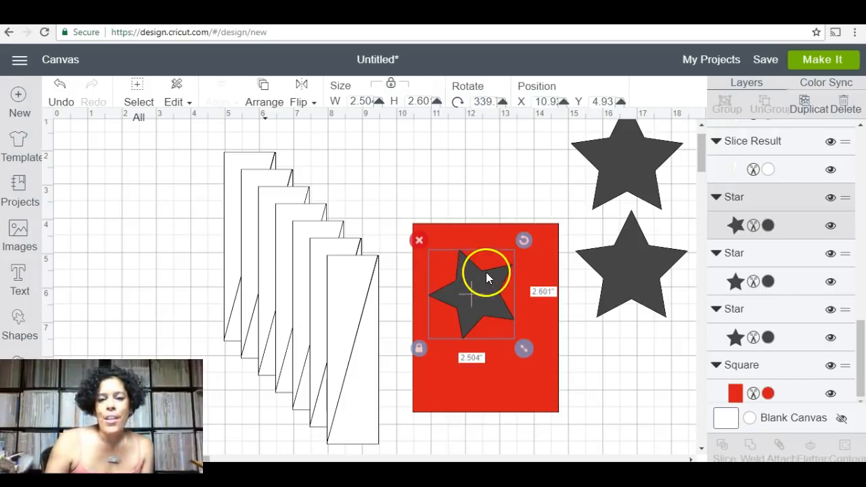
Move the small star off the red rectangle, lower the rectangle, and rotate a second, larger star to about 334° between them
left_click_drag(458, 298, 471, 181)
left_click_drag(473, 305, 489, 402)
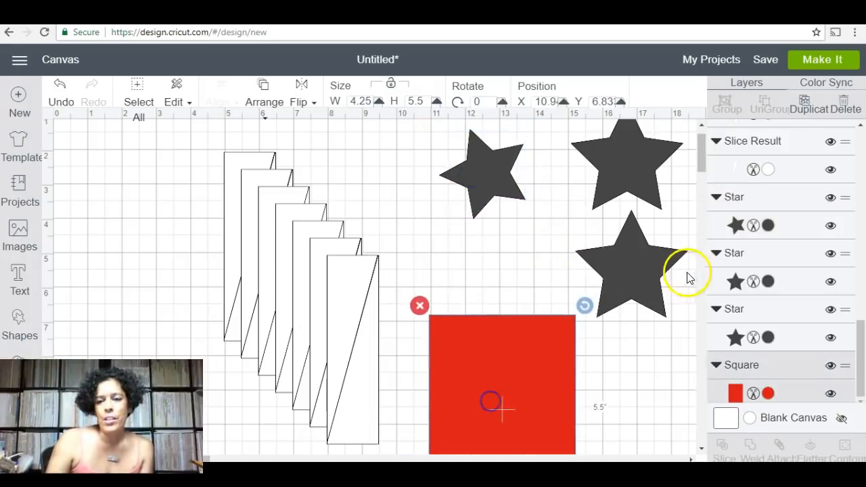
left_click(649, 269)
left_click_drag(649, 268, 502, 281)
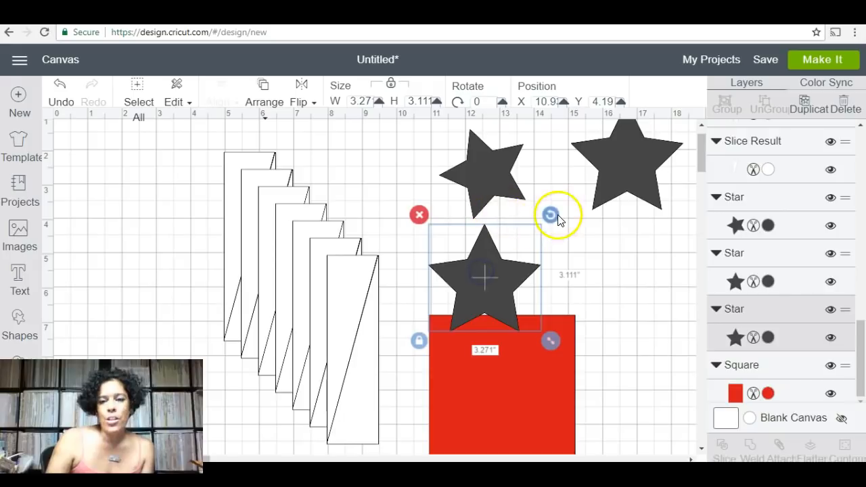
left_click_drag(552, 214, 518, 193)
left_click_drag(502, 274, 575, 269)
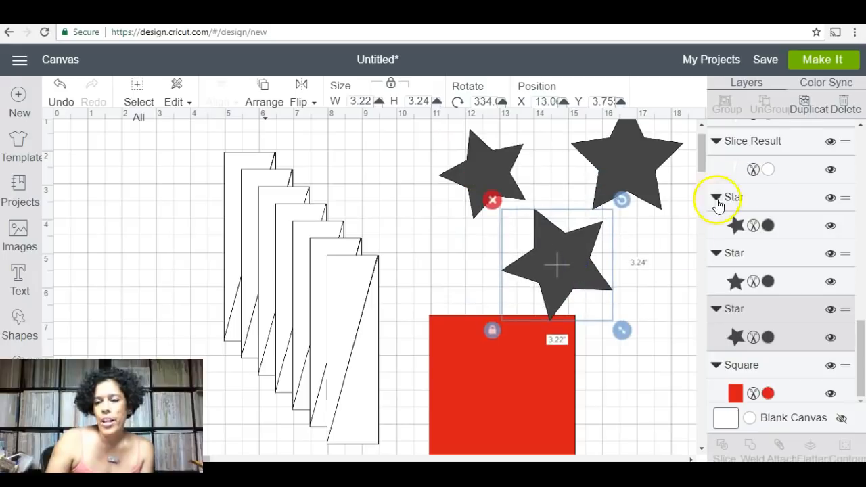
Recolor the larger rotated star white (#FFFFFF) and the smaller rotated star dark blue
left_click(735, 338)
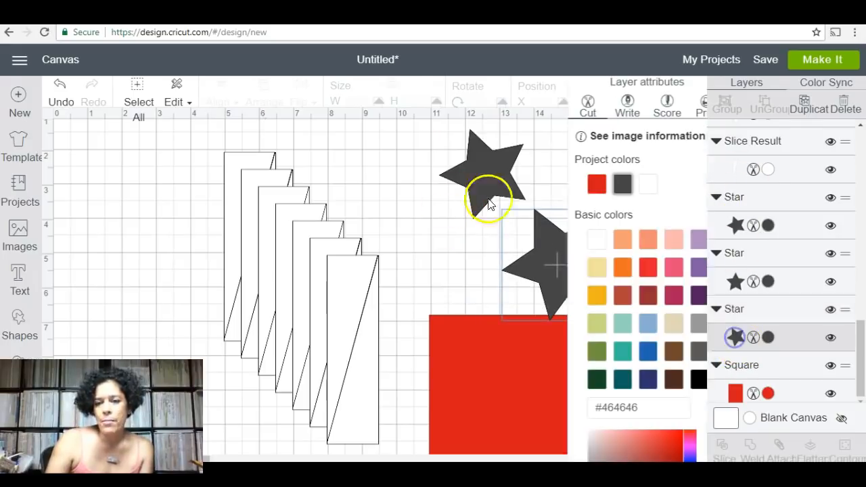
left_click(582, 238)
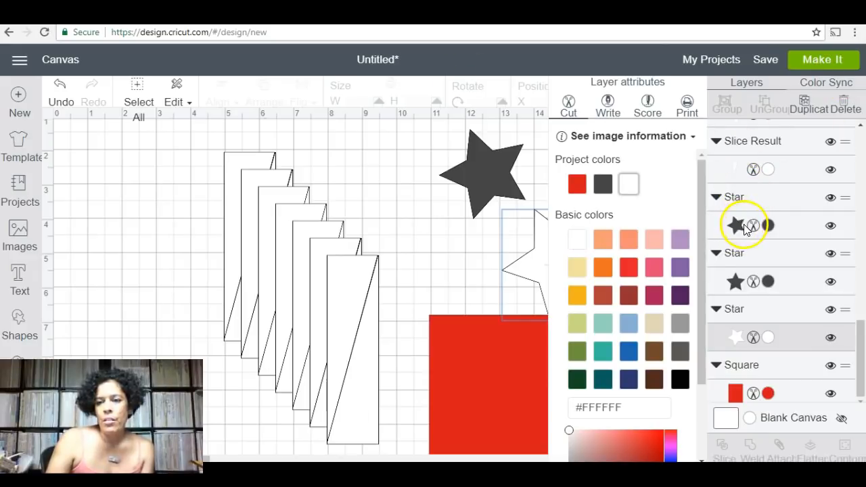
left_click(506, 165)
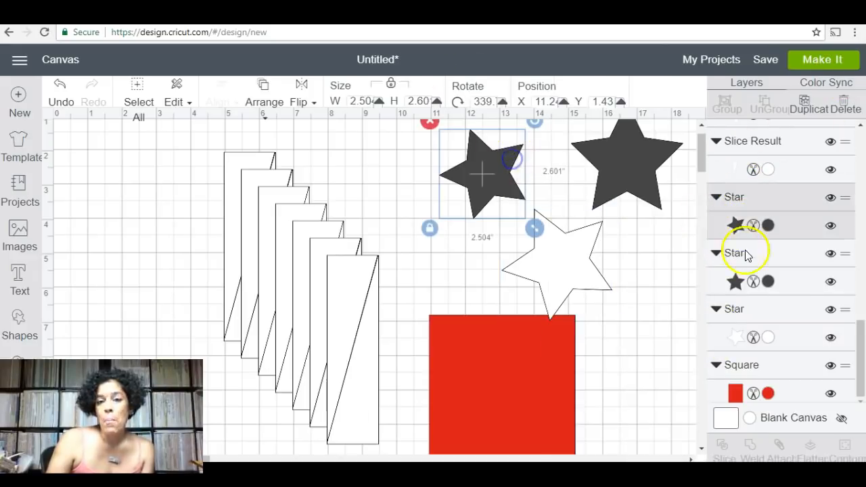
left_click(734, 221)
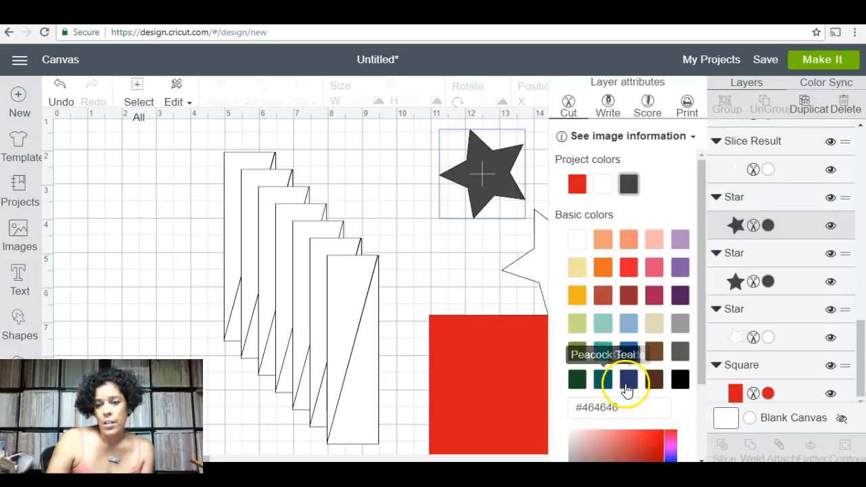
left_click(628, 379)
Place the white star behind the blue star, rotate the blue one to about 334° and nudge it inside the white outline
left_click_drag(522, 261, 495, 173)
left_click_drag(526, 124, 520, 120)
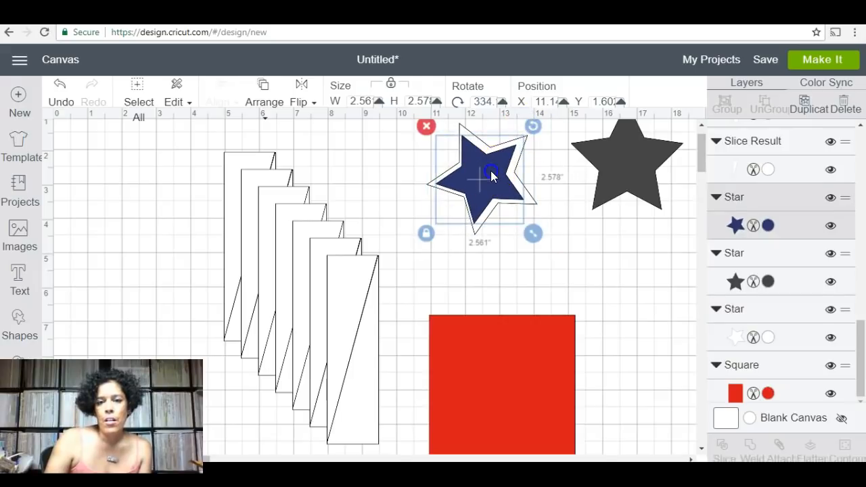
left_click(493, 173)
left_click_drag(493, 174, 493, 173)
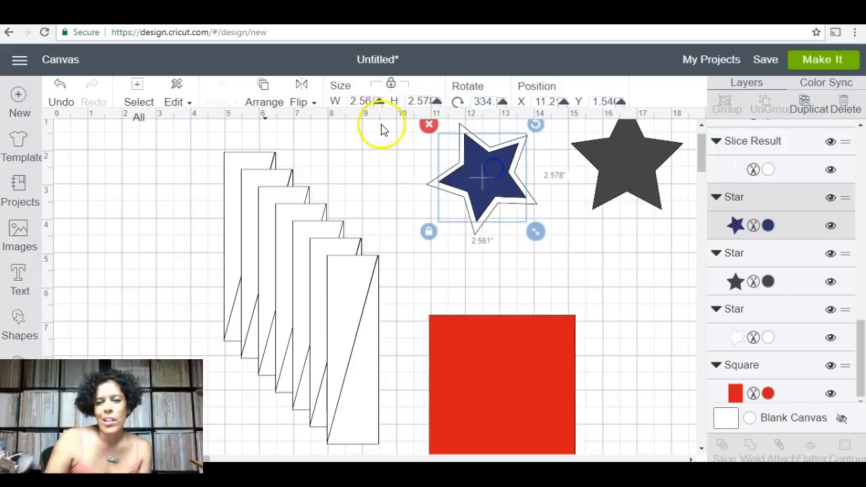
Select the blue star together with the white star behind it and align both with Center
left_click_drag(395, 129, 575, 237)
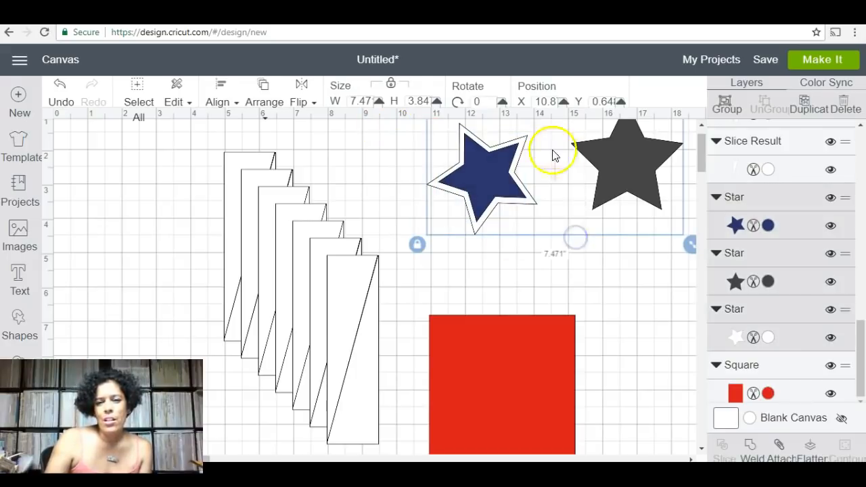
left_click(598, 260)
left_click_drag(433, 236, 525, 154)
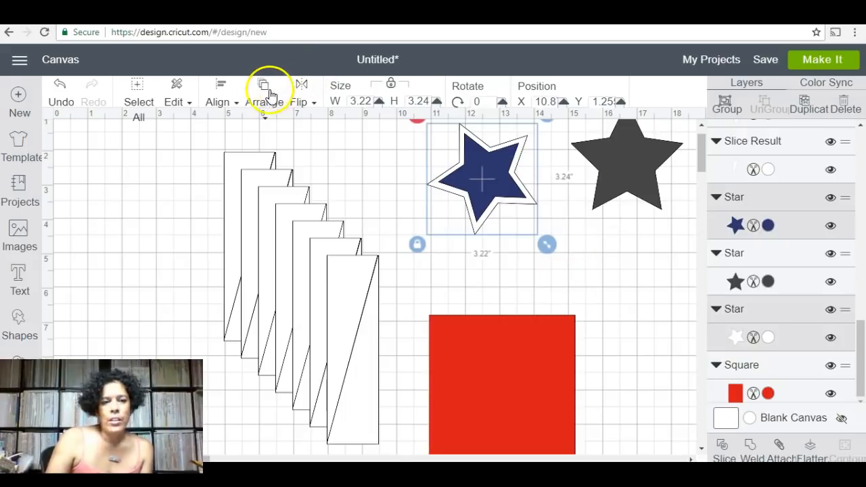
left_click(228, 105)
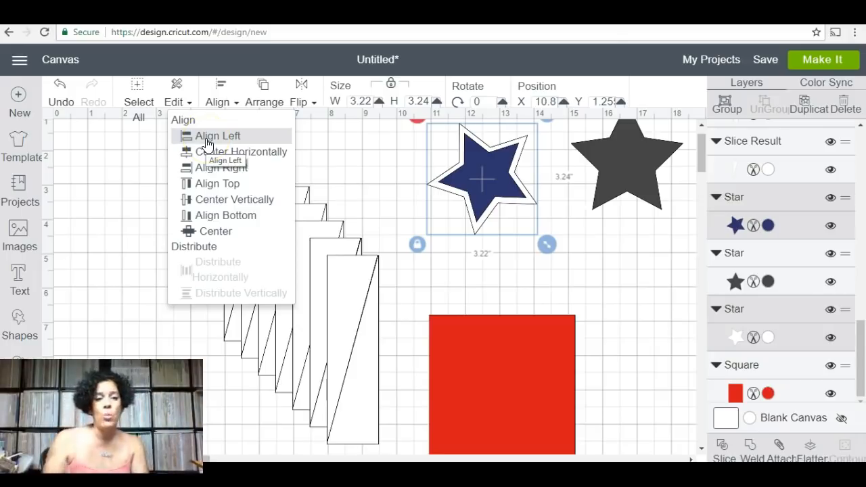
left_click(259, 151)
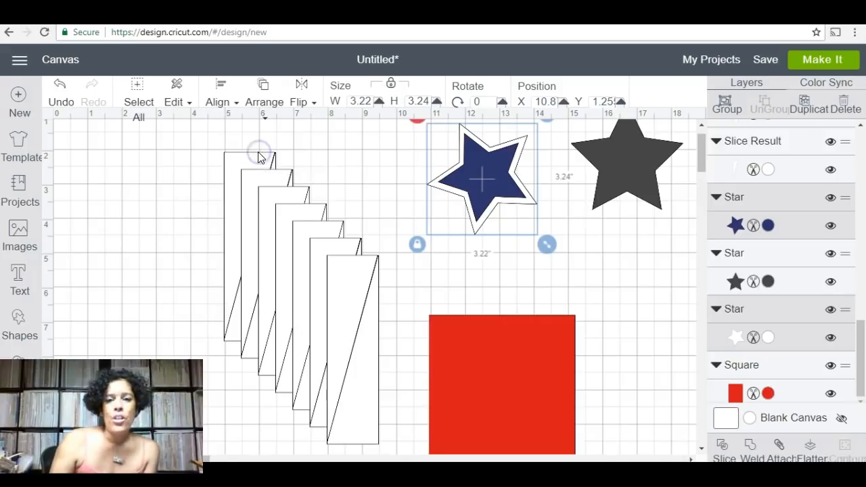
left_click(226, 90)
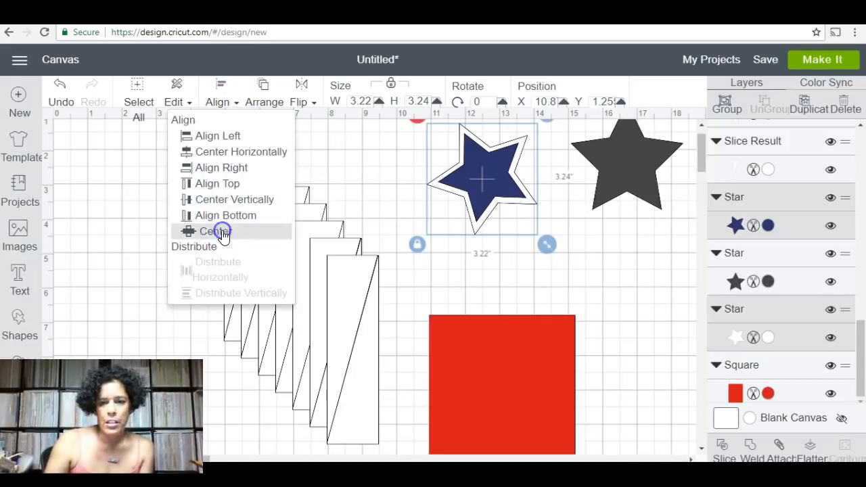
left_click(224, 232)
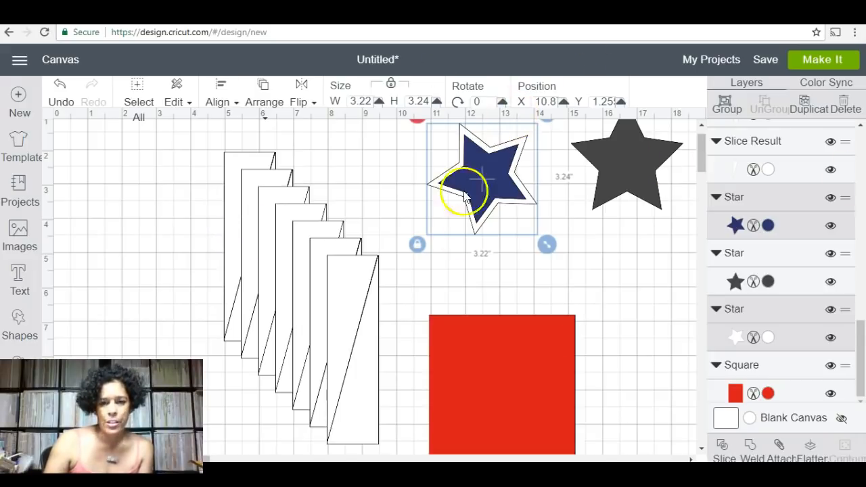
left_click(417, 229)
mouse_move(433, 182)
left_mouse_down()
mouse_move(427, 319)
mouse_move(441, 412)
mouse_move(418, 230)
mouse_move(420, 195)
mouse_move(434, 184)
left_mouse_up()
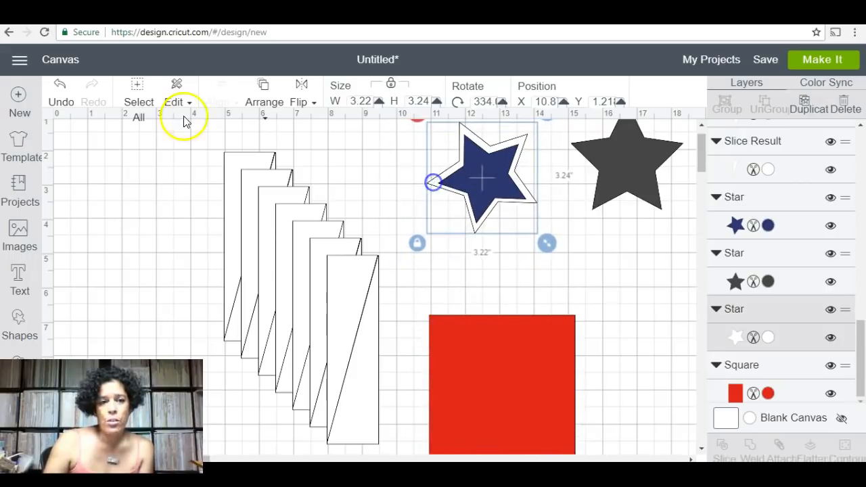
left_click(76, 93)
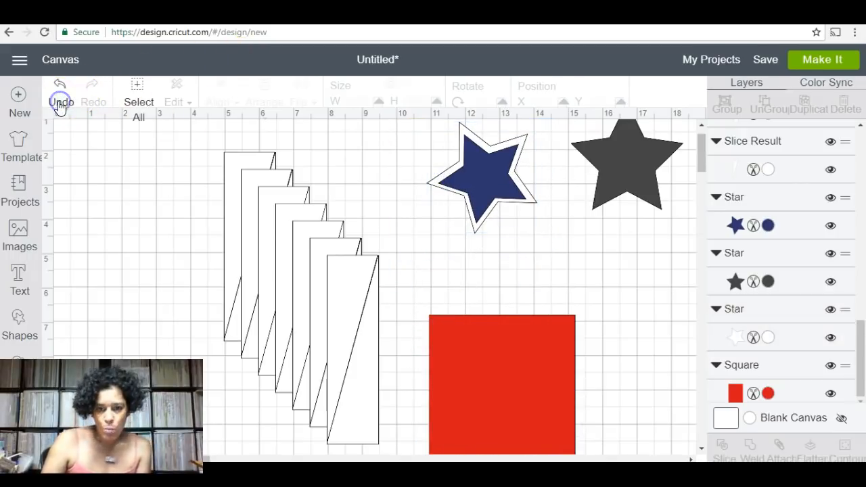
Shrink the blue and white stars together to about 2.5" wide and place them on the red rectangle
left_click_drag(397, 124, 519, 226)
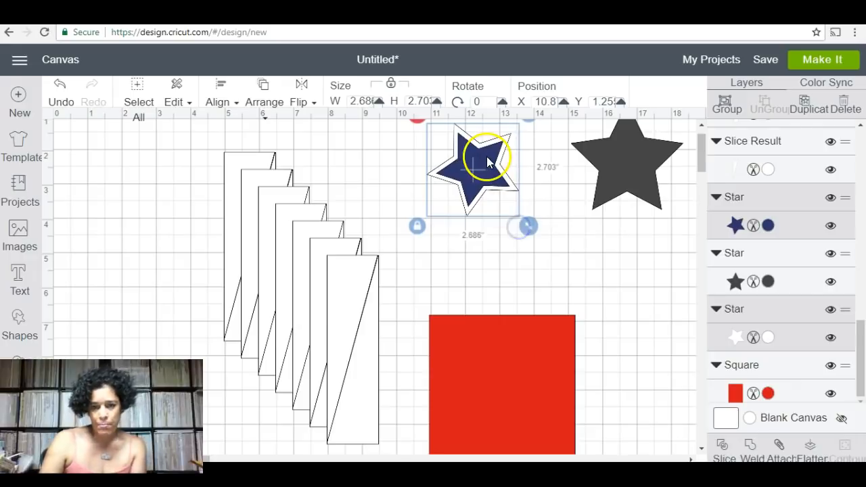
left_click_drag(488, 163, 507, 375)
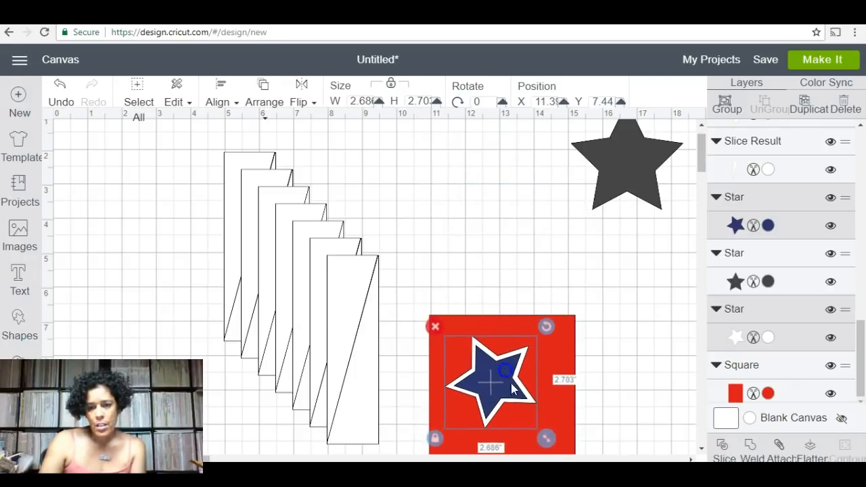
left_click_drag(545, 444, 536, 439)
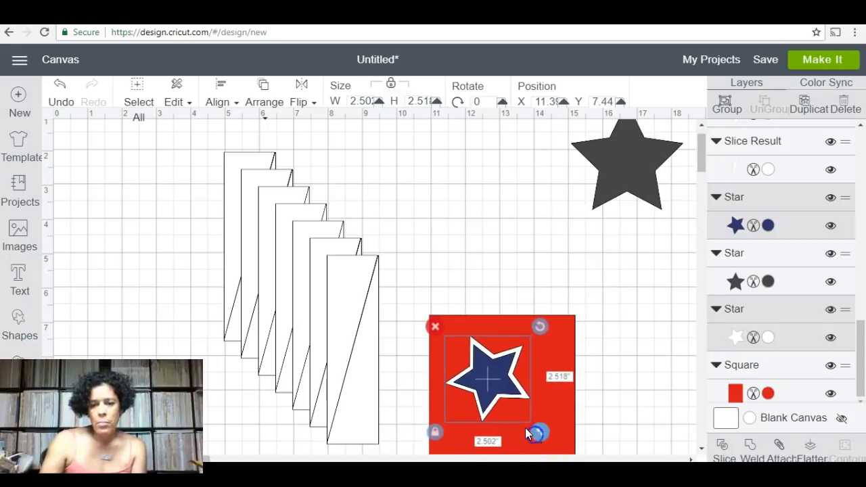
left_click_drag(511, 379, 506, 373)
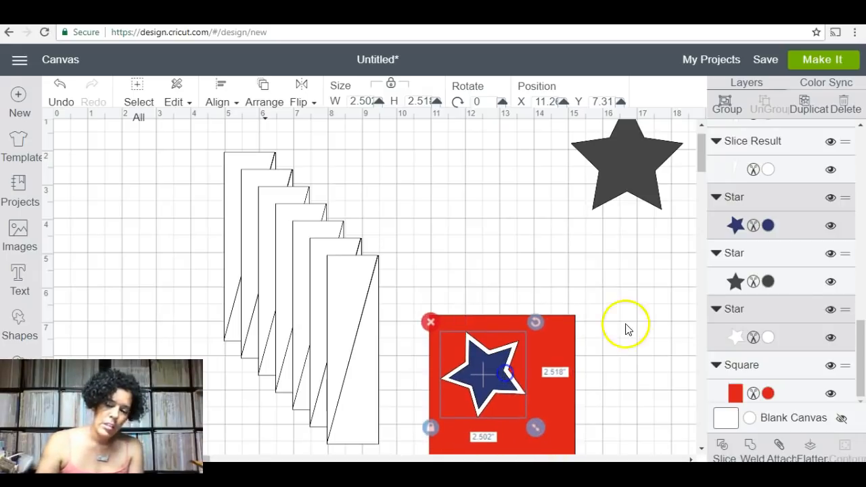
left_click_drag(555, 329, 555, 235)
left_click_drag(496, 372, 498, 353)
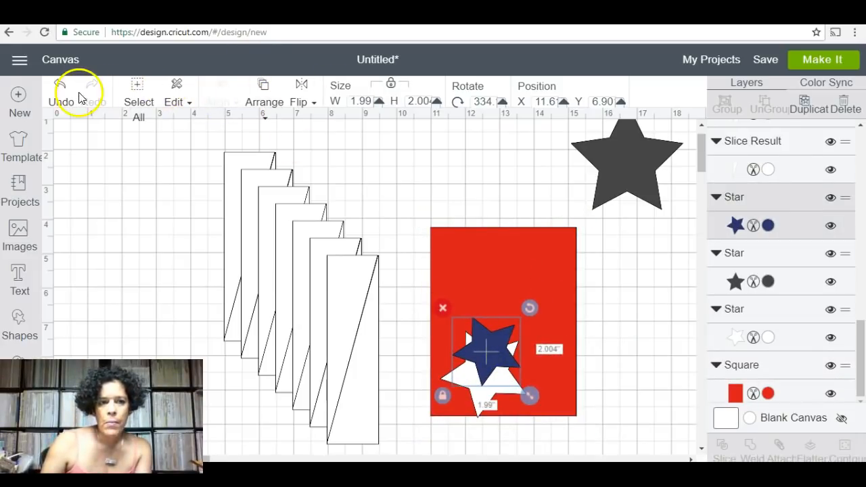
left_click(60, 107)
Move the red rectangle off to the right of the layered stars and group the blue and white stars
left_click_drag(532, 264, 665, 367)
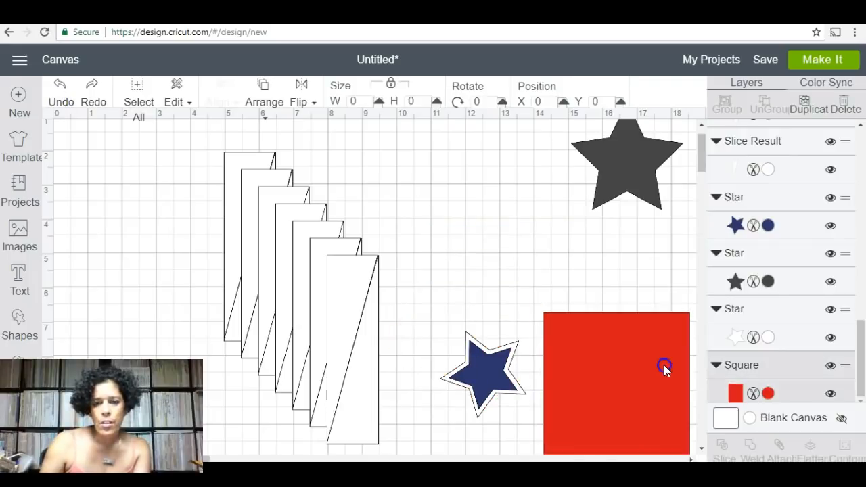
left_click_drag(474, 428, 408, 319)
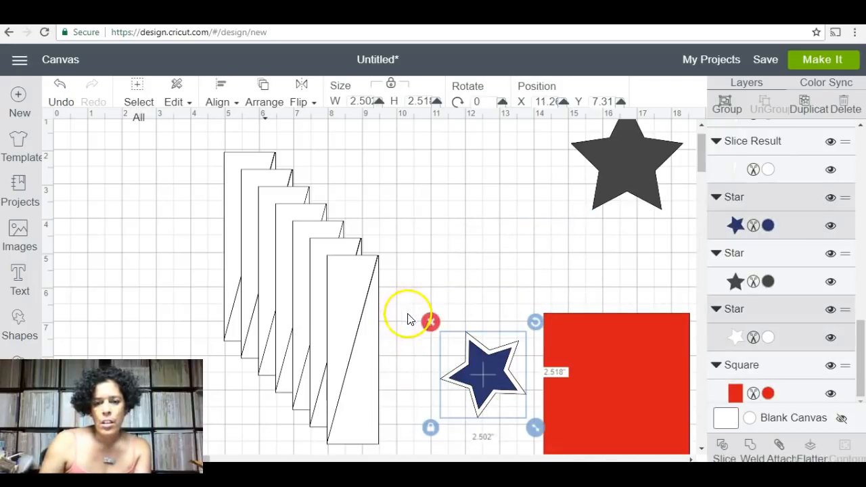
left_click(727, 112)
Bring the red rectangle back beside the strips and place the star group on its upper half, shrunk to about 2.28" wide
left_click_drag(633, 342, 501, 277)
left_click_drag(501, 373, 476, 284)
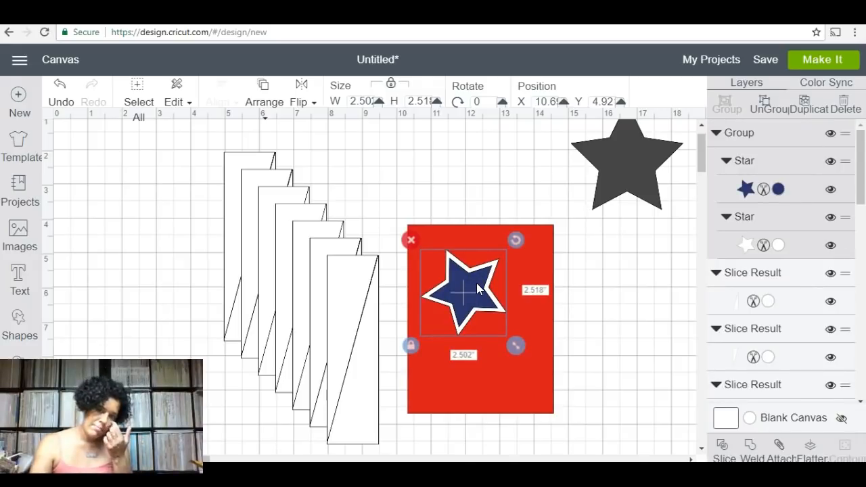
left_click_drag(514, 345, 510, 340)
left_click_drag(482, 276, 475, 286)
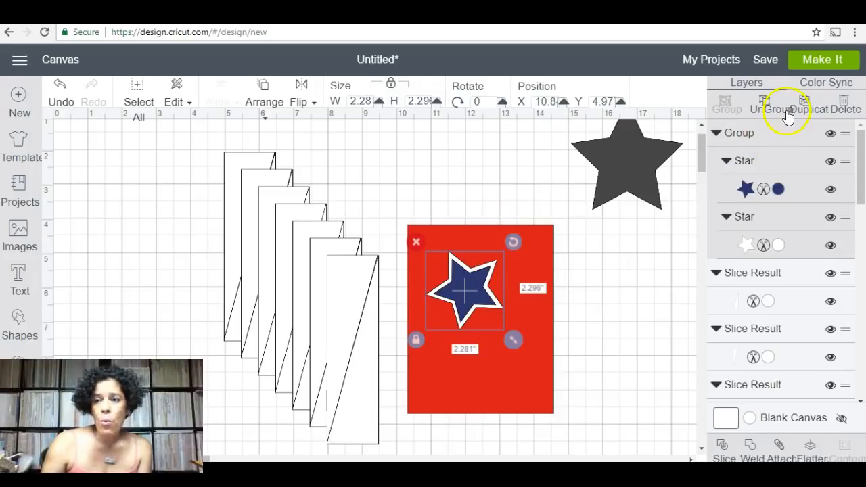
Duplicate the star group, delete the dark grey star and move the copy into its place
left_click(811, 110)
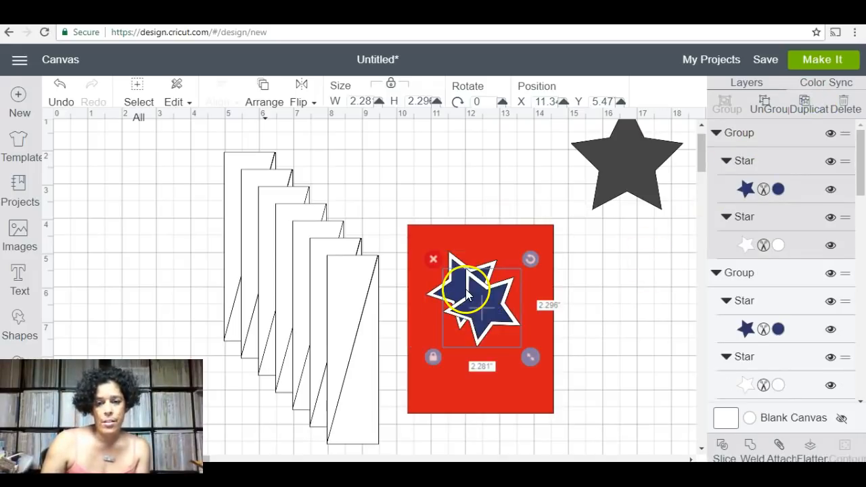
left_click_drag(479, 313, 630, 277)
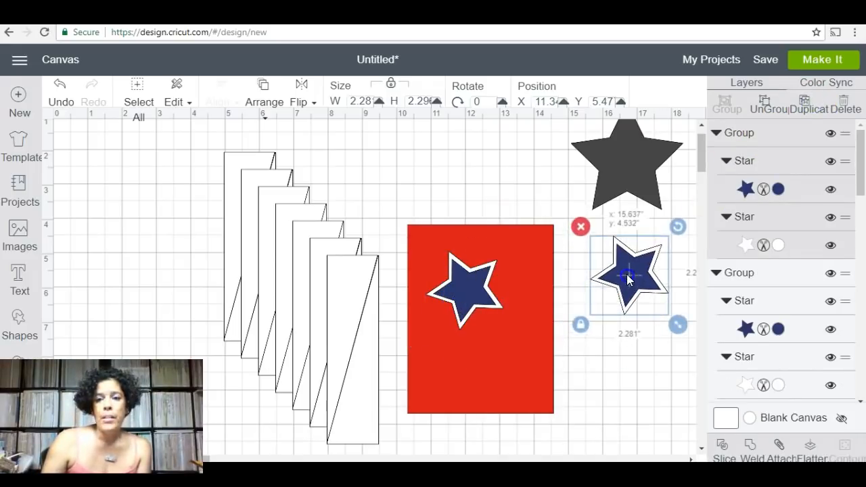
left_click(621, 187)
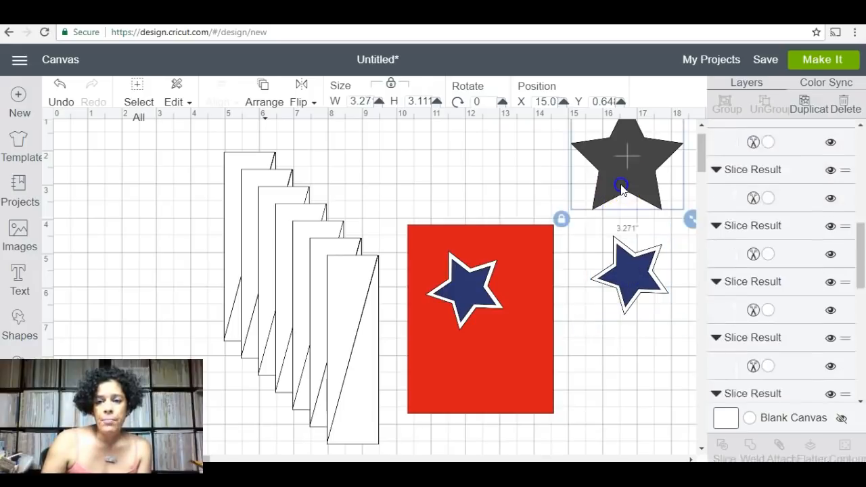
left_click(576, 120)
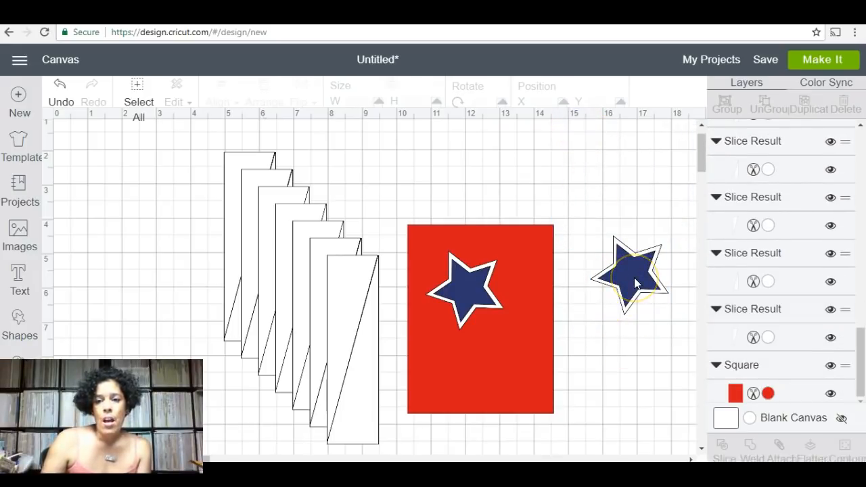
left_click_drag(636, 284, 649, 161)
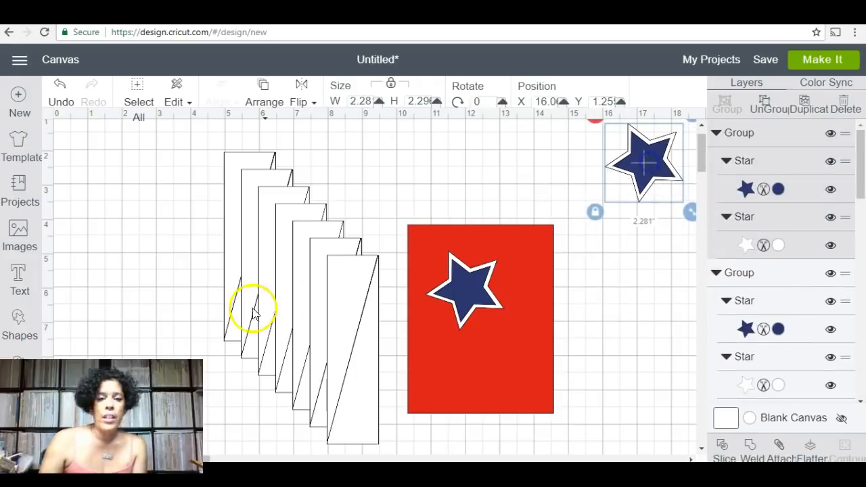
Ungroup the star pair on the red rectangle, move its blue star clear and put the rectangle back behind the white star
left_click_drag(454, 373, 723, 365)
left_click_drag(481, 287, 575, 178)
left_click(765, 110)
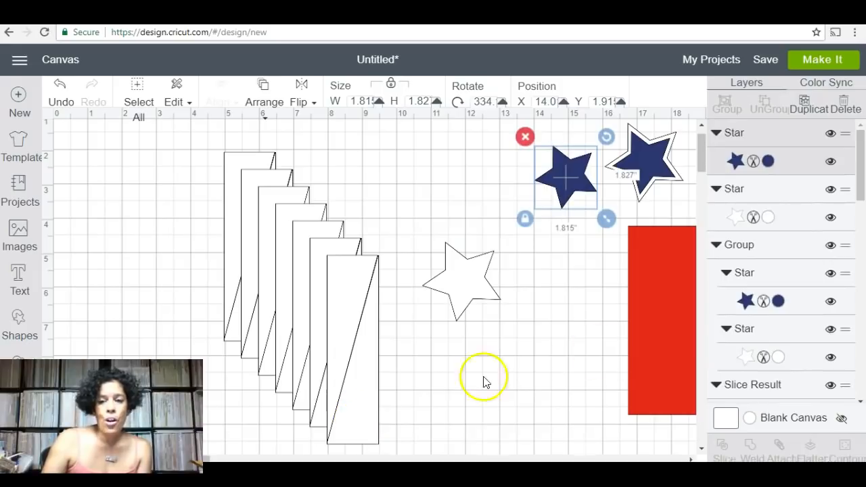
left_click_drag(640, 360, 412, 345)
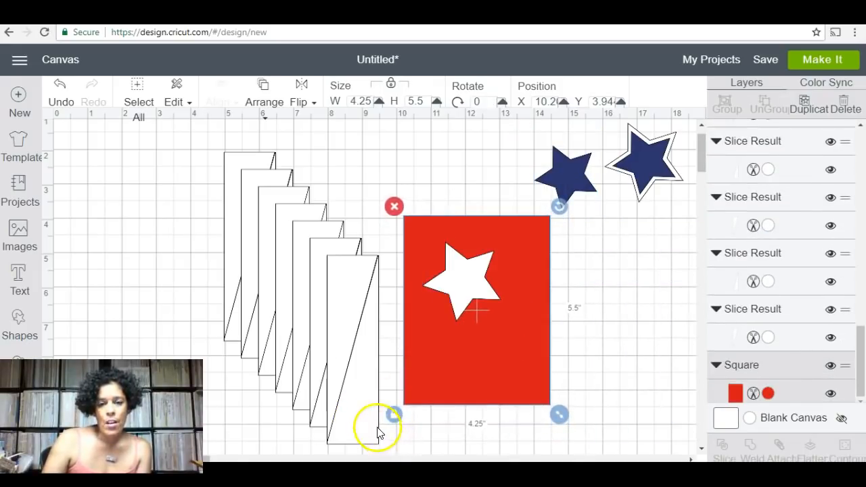
Place one sliced wedge at the white star's lower right, rotated to about 313°, and stand its matching wedge upright above the star
left_click(373, 372)
left_click_drag(346, 378, 546, 383)
left_click_drag(564, 265, 466, 260)
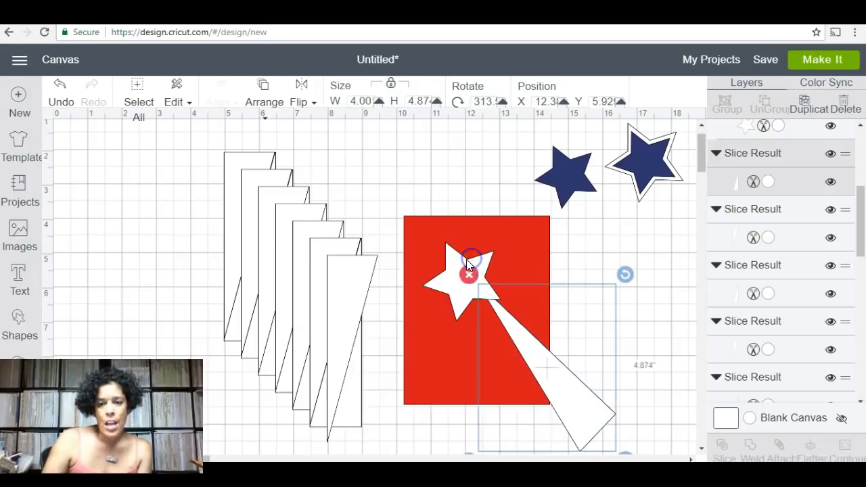
left_click_drag(335, 342, 471, 200)
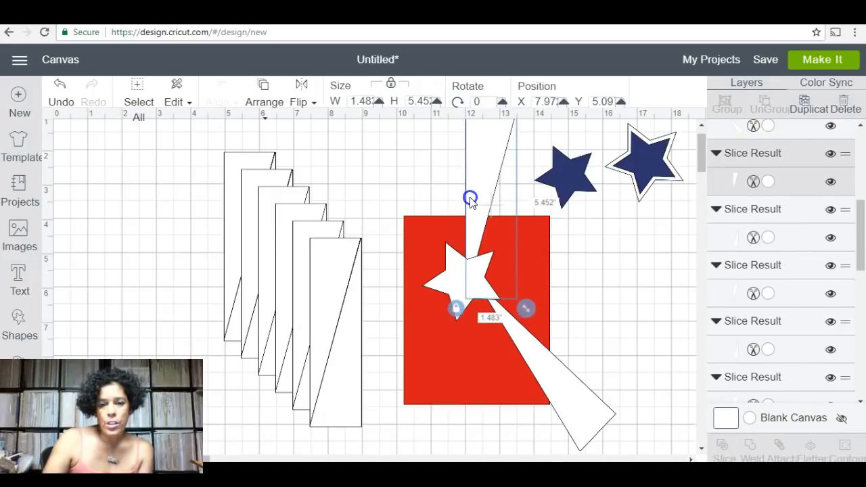
Place one wedge of the next strip below the white star and the other at its upper left, rotated to about 308°
left_click_drag(344, 351, 444, 409)
left_click_drag(345, 304, 402, 216)
left_click_drag(449, 126, 385, 129)
left_click_drag(355, 138, 393, 213)
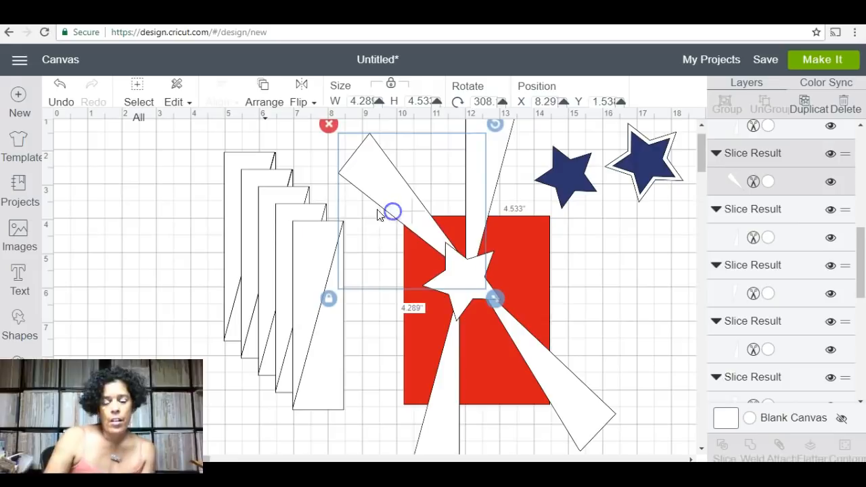
Swing the wedge below the star around to point right and slightly down, and shift the lower-right wedge a little left
left_click_drag(449, 436, 563, 374)
left_click_drag(588, 221, 444, 262)
mouse_move(592, 340)
left_mouse_down()
mouse_move(586, 333)
mouse_move(577, 342)
left_mouse_up()
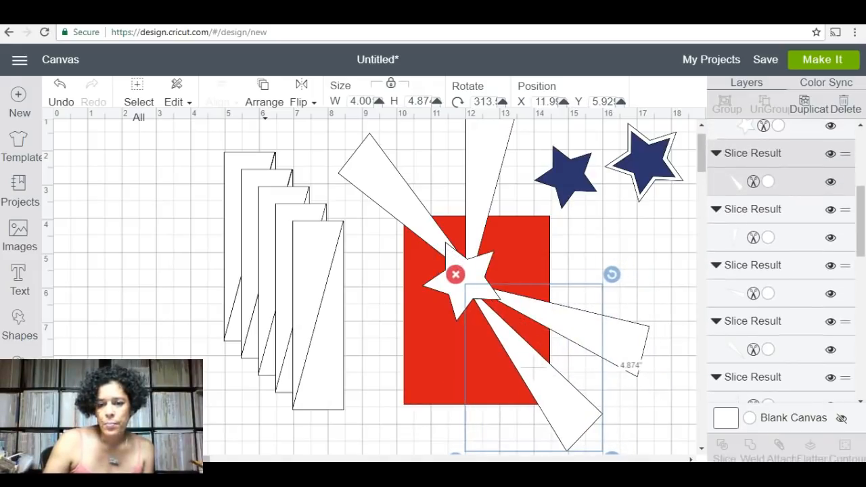
Place a wedge from the next strip at the white star's lower left, rotated to about 33°
left_click(328, 395)
left_click_drag(329, 394, 379, 454)
left_click_drag(405, 269, 398, 381)
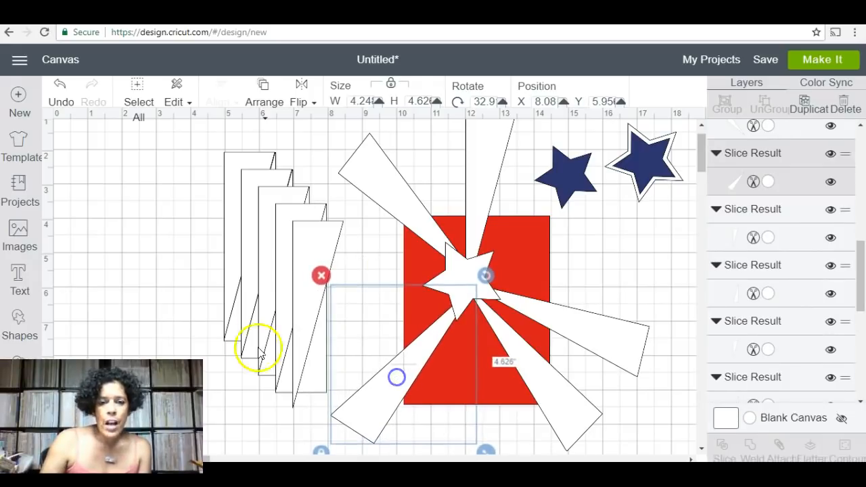
Place that strip's remaining wedge straight below the star, rotated to about 174°, and return the lower-left wedge to its position
left_click(302, 299)
left_click_drag(352, 211, 427, 419)
left_click_drag(521, 373, 432, 326)
left_click_drag(406, 418, 391, 408)
left_click_drag(399, 444, 428, 405)
left_click_drag(482, 273, 450, 263)
left_click(478, 405)
left_click_drag(447, 416, 406, 404)
left_click_drag(463, 430, 481, 429)
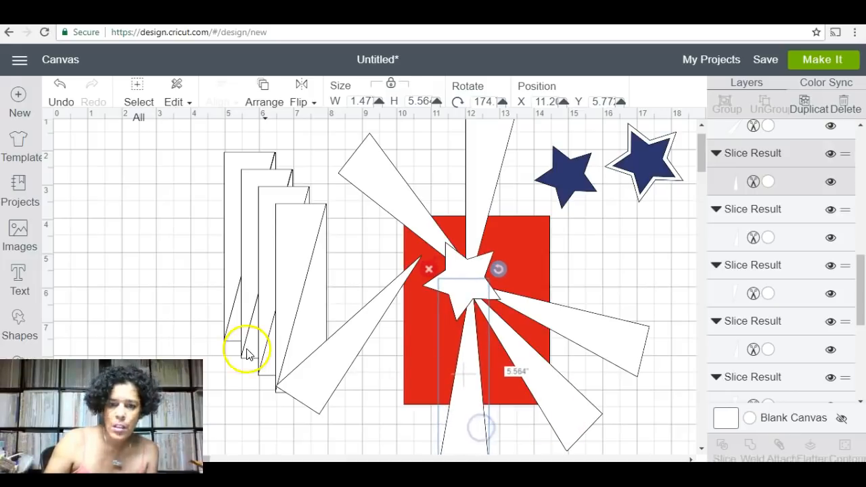
left_click_drag(311, 380, 367, 406)
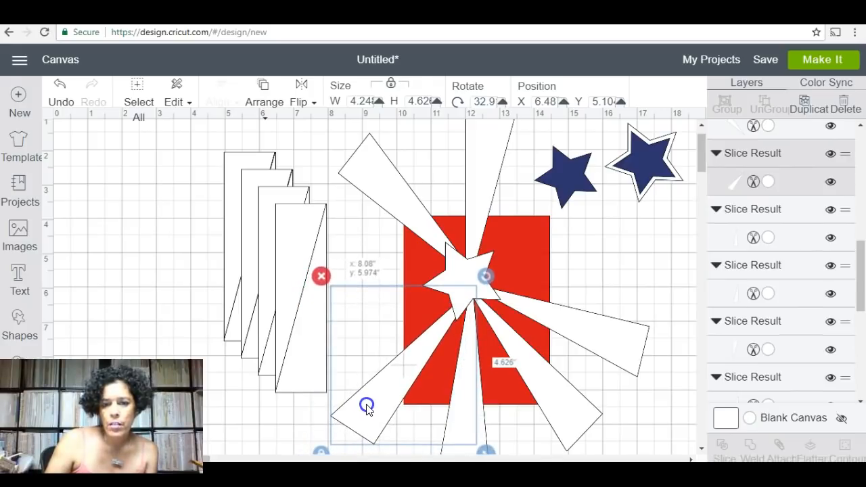
Place a wedge from the next strip pointing left from the white star, rotated to about 72°, undoing the accidental move of the lower-left wedge
left_click(310, 364)
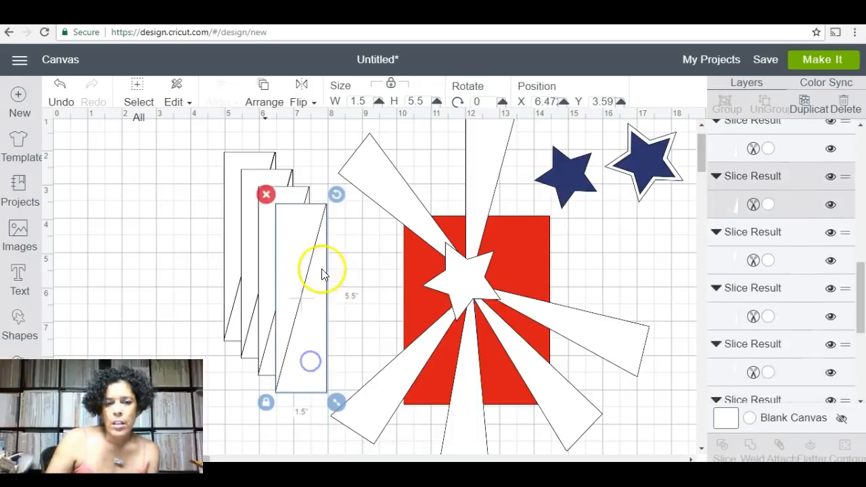
left_click_drag(323, 274, 359, 289)
left_click_drag(377, 211, 448, 314)
left_click_drag(359, 317, 383, 326)
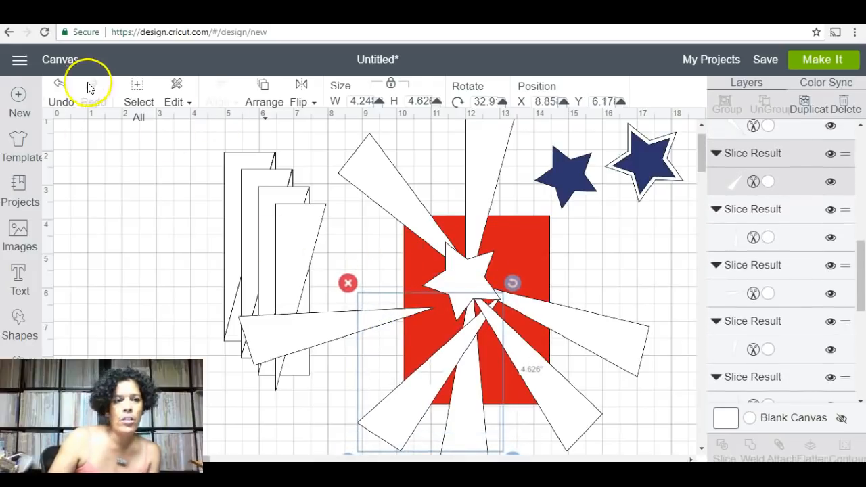
left_click(61, 107)
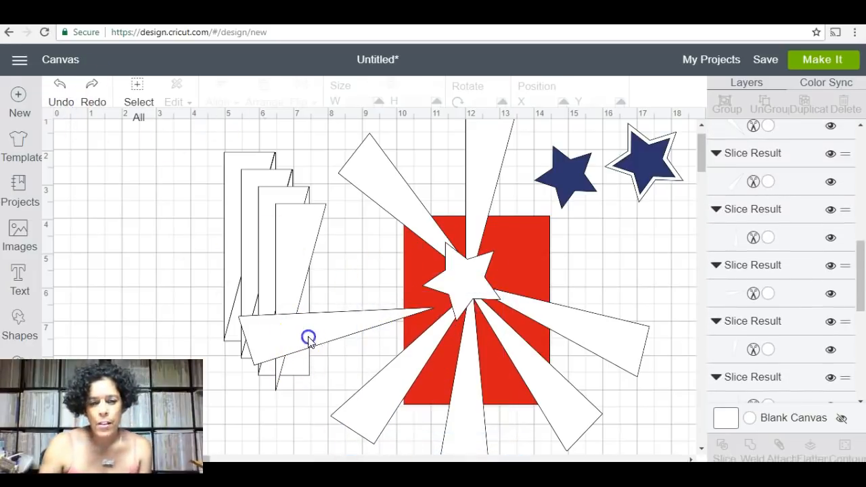
left_click_drag(267, 345, 312, 322)
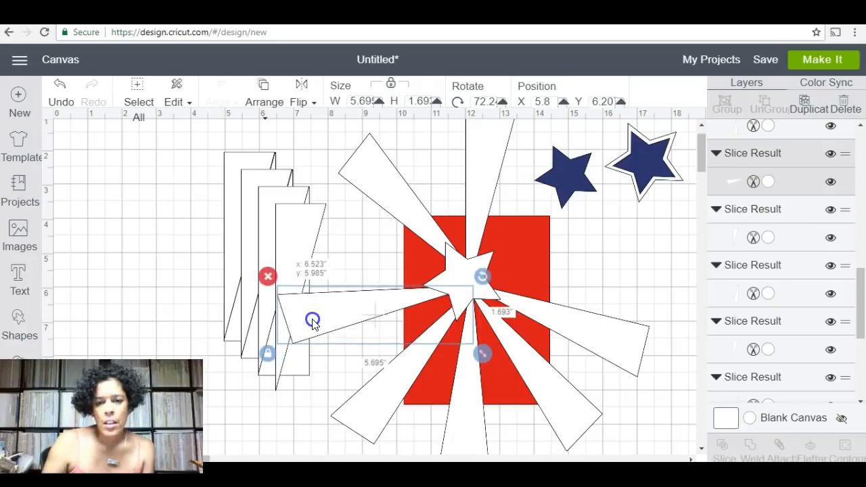
Place a wedge from the next strip at the white star's upper left, rotated to about 283°, and nudge the lower-left wedge right
left_click(295, 245)
left_click_drag(335, 193, 176, 219)
left_click(223, 288)
left_click_drag(223, 287, 287, 226)
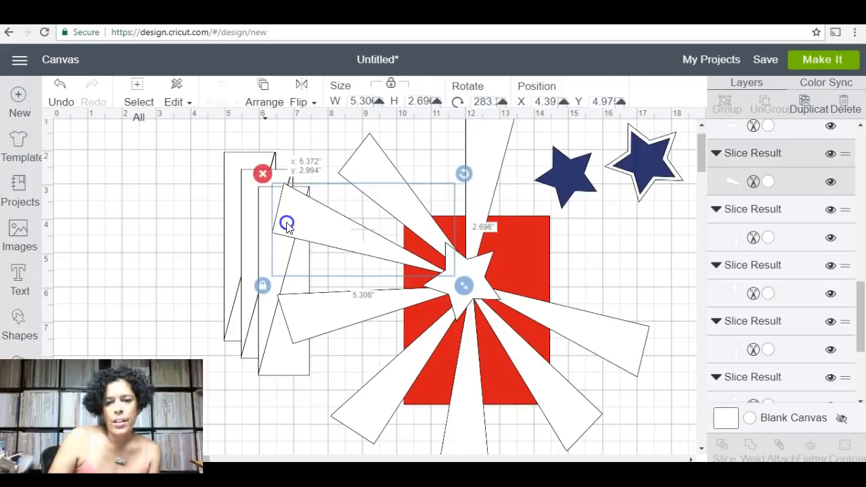
left_click(420, 358)
left_click_drag(477, 277, 466, 325)
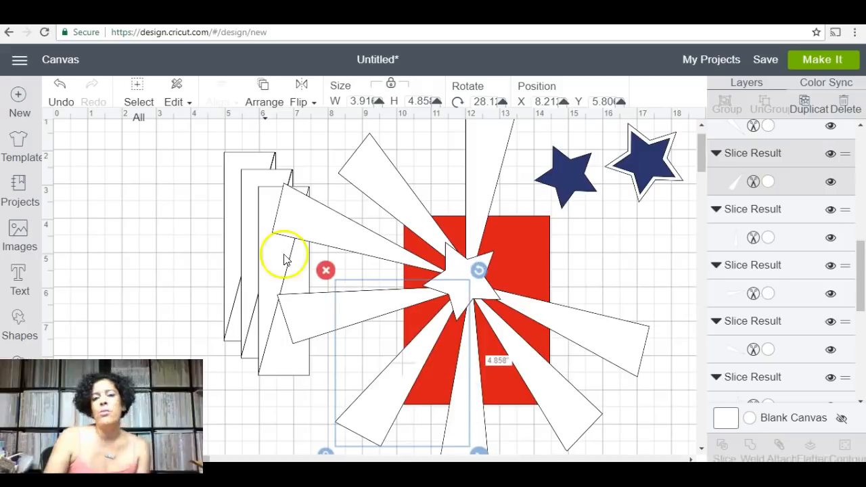
Place that strip's remaining wedge pointing right and slightly up from the white star, rotated to about 252°
left_click(296, 276)
left_click(276, 369)
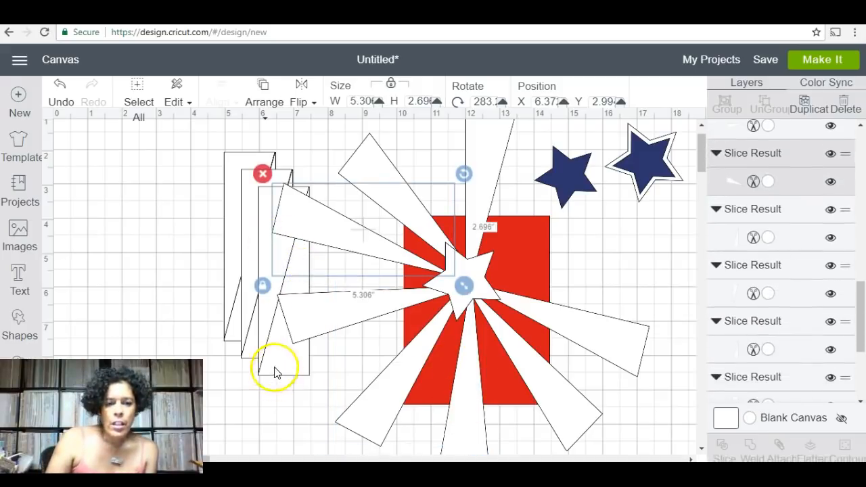
left_click_drag(276, 370, 641, 385)
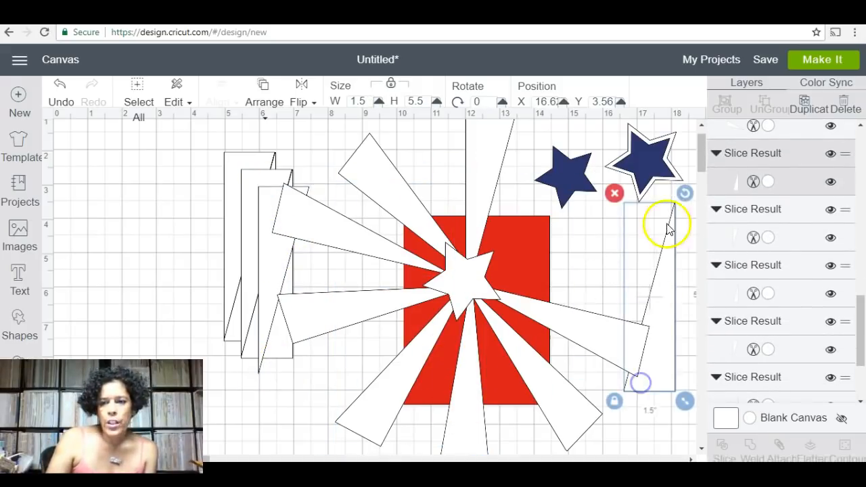
left_click_drag(683, 194, 562, 275)
left_click_drag(666, 238, 647, 222)
mouse_move(617, 267)
left_mouse_down()
mouse_move(610, 261)
mouse_move(621, 262)
left_mouse_up()
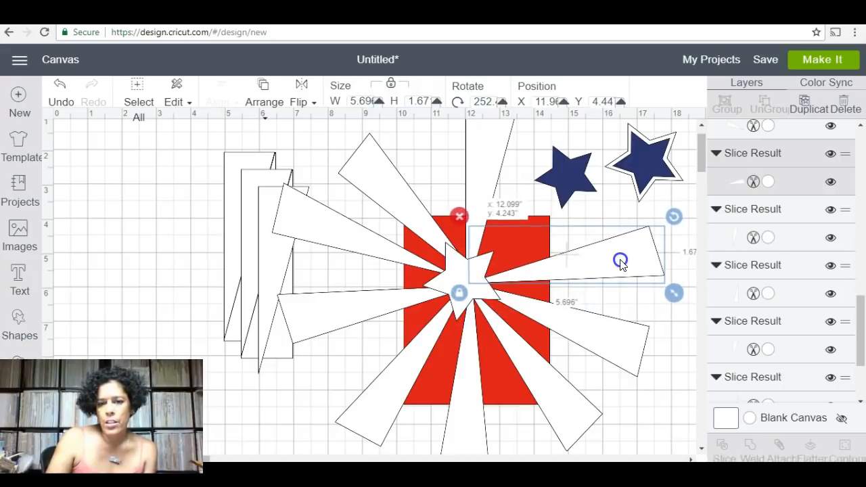
Nudge the lower-right and lower-left wedges slightly left to even out the gaps below the star
mouse_move(476, 413)
left_mouse_down()
mouse_move(483, 406)
mouse_move(472, 409)
left_mouse_up()
left_click(452, 440)
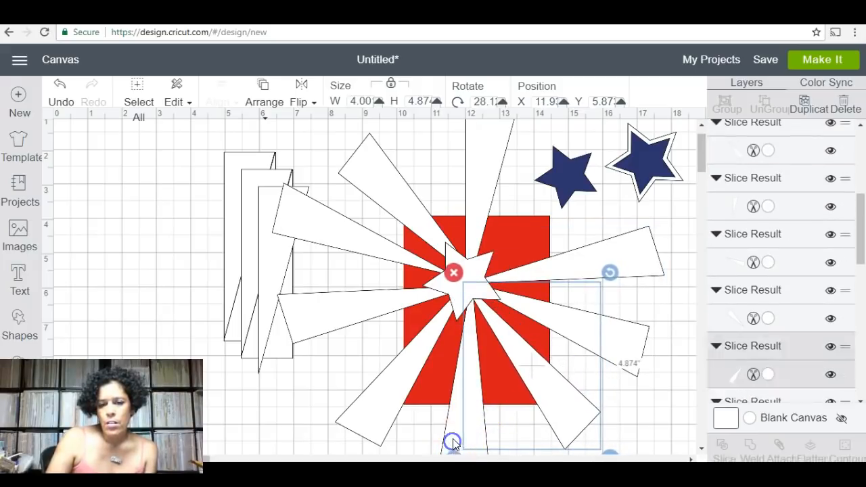
left_click_drag(455, 441, 452, 440)
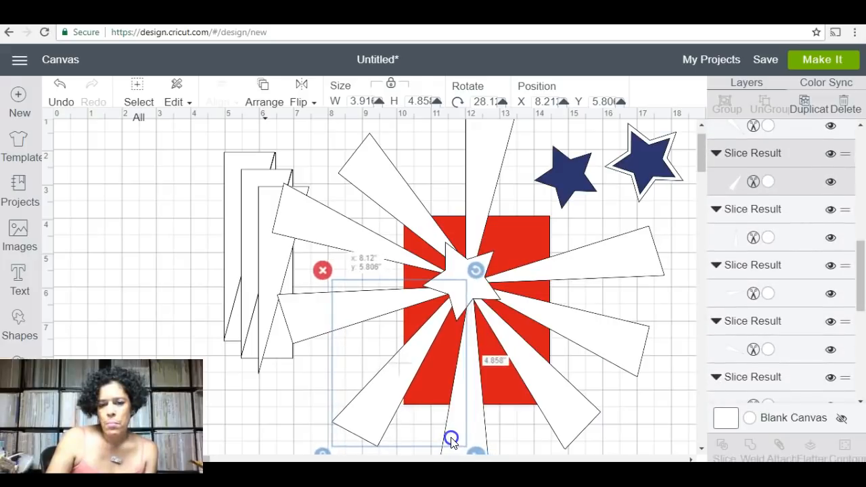
Rotate a wedge from the next strip to about 194° and shift the lower-left wedge a little further left
left_click(269, 336)
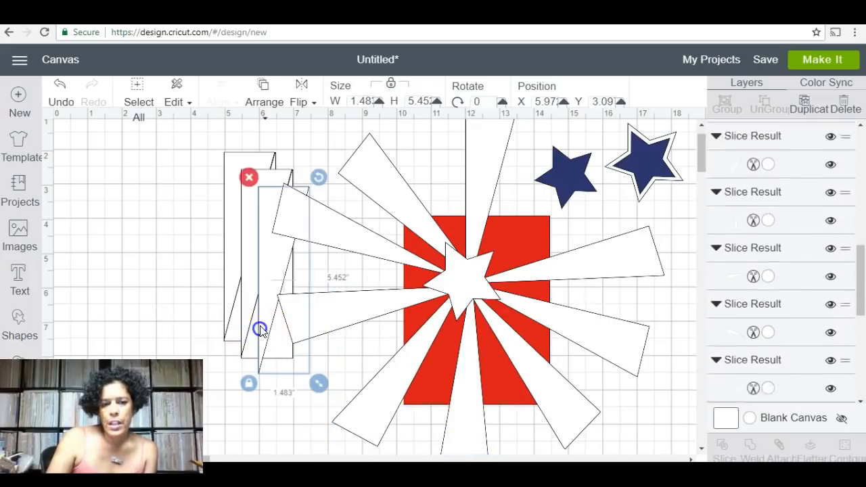
left_click_drag(306, 177, 207, 406)
mouse_move(453, 435)
left_mouse_down()
mouse_move(458, 429)
mouse_move(442, 425)
mouse_move(449, 435)
left_mouse_up()
Rotate the wedge straight below the star to about 168° and fine-tune the positions of the lower-left and lower-right wedges
left_click(487, 452)
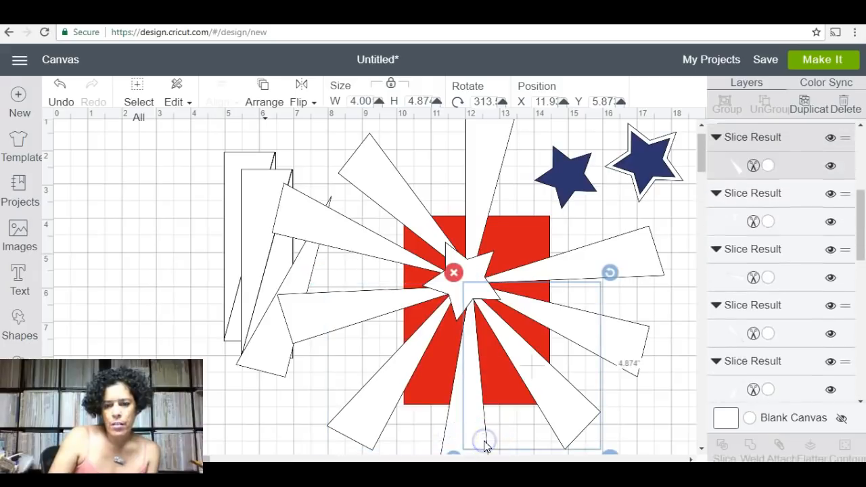
left_click_drag(470, 453, 474, 449)
left_click_drag(501, 264, 491, 256)
left_click_drag(462, 419, 467, 418)
left_click(487, 441)
left_click(459, 447)
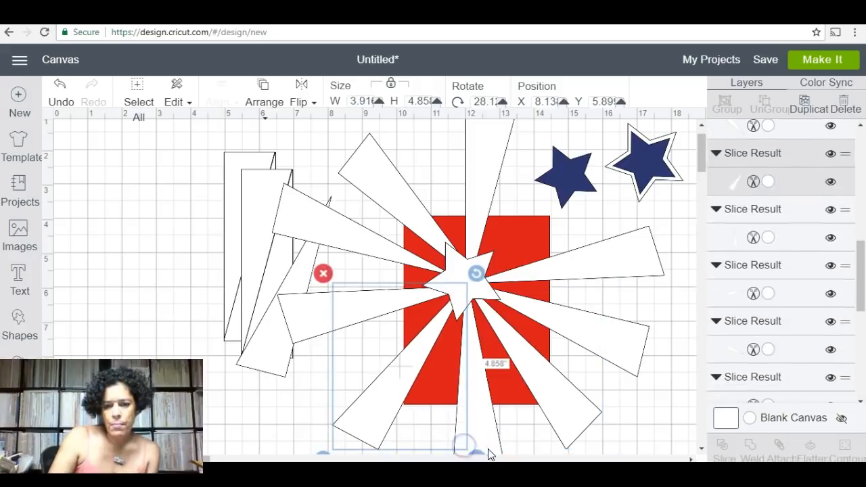
left_click(492, 451)
Move the rotated strip wedge into the gap below the star beside the lower-left wedge, and nudge the lower-left wedge right
scroll(485, 456, "right", 15)
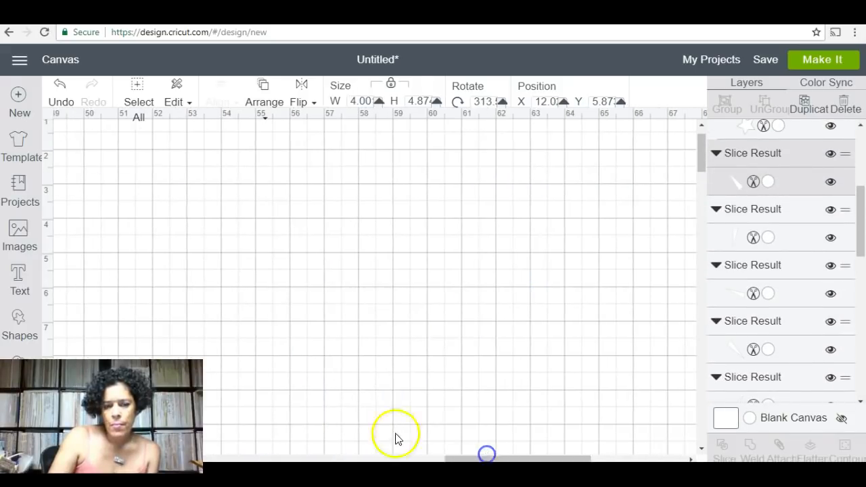
left_click_drag(560, 460, 186, 460)
left_click_drag(256, 343, 387, 455)
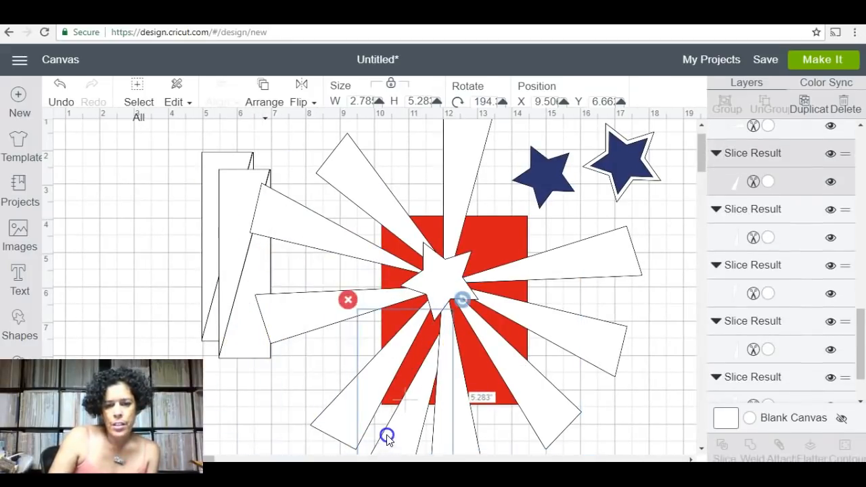
mouse_move(416, 429)
left_mouse_down()
mouse_move(413, 408)
mouse_move(411, 428)
left_mouse_up()
left_click(254, 409)
left_click_drag(345, 399, 357, 399)
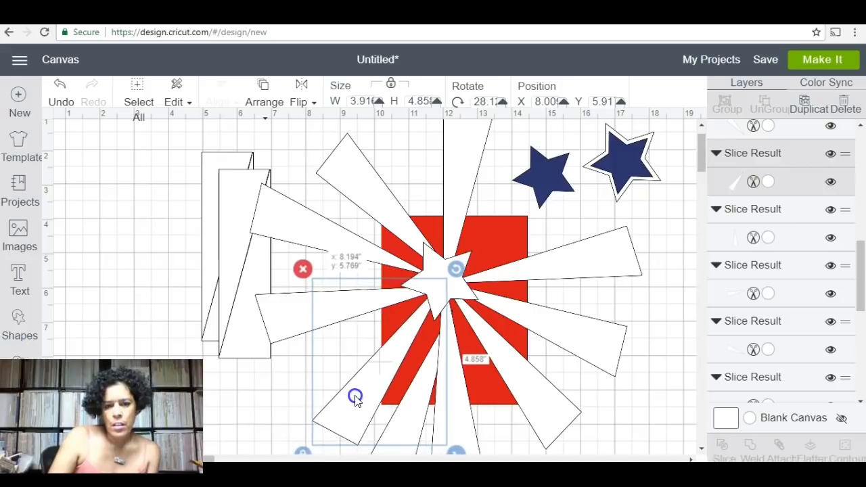
Rotate the newly added wedge below the star to about 185°
left_click(398, 452)
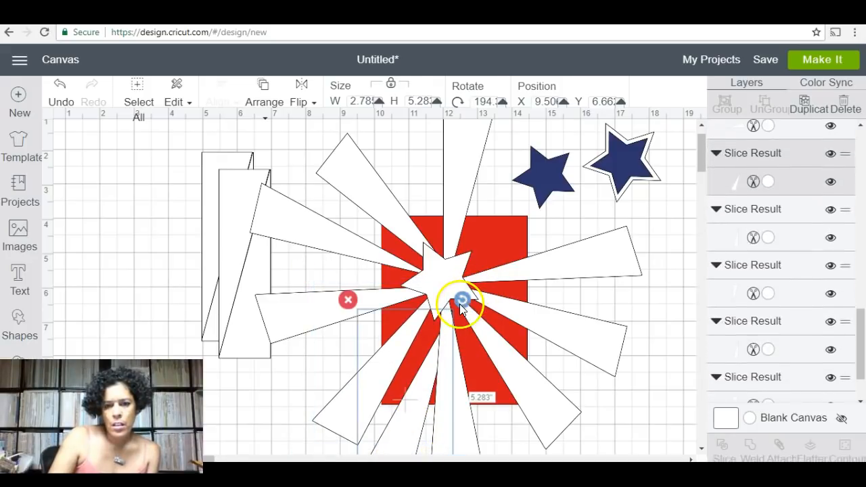
left_click_drag(463, 301, 445, 292)
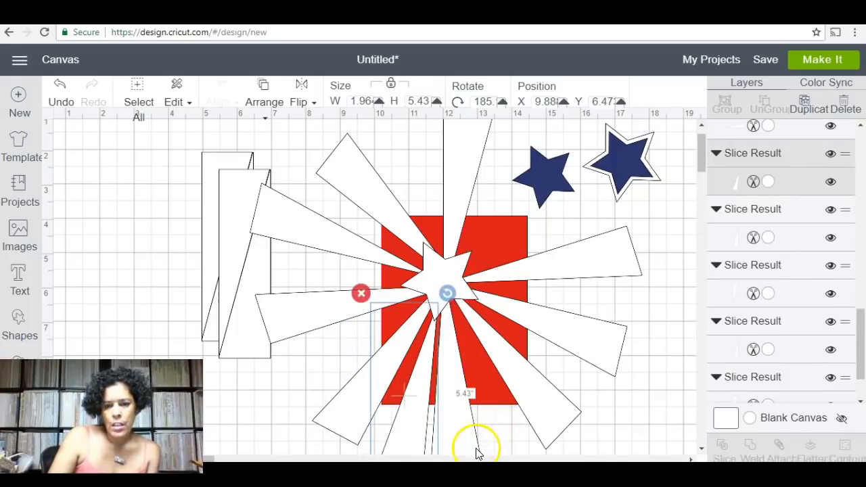
left_click(478, 459)
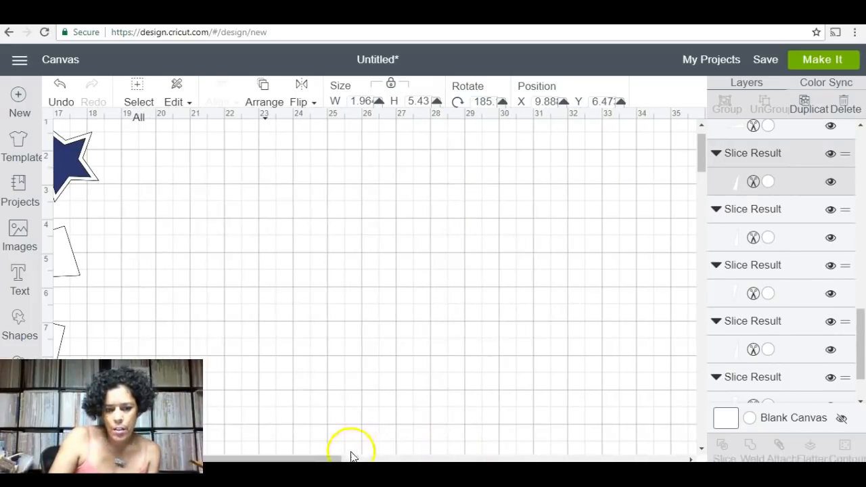
left_click_drag(334, 459, 226, 458)
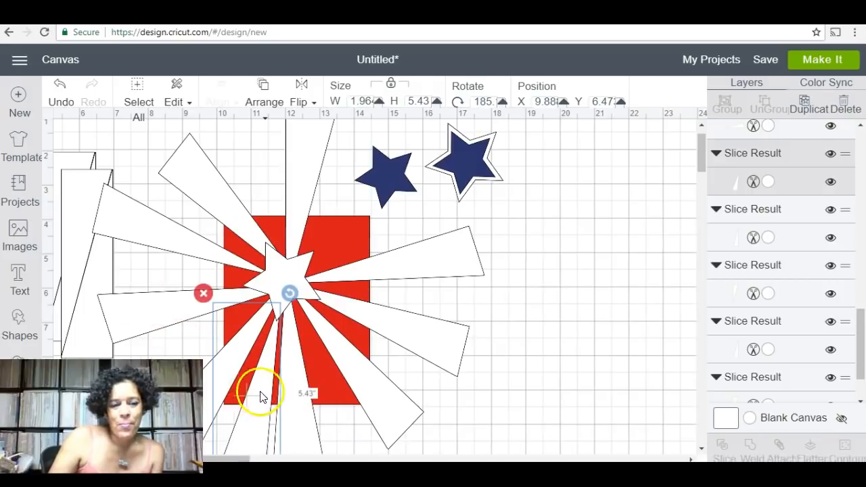
Rotate the other wedge below the star to about 157° and shift it right, then nudge the lower-right wedge to match
left_click(317, 452)
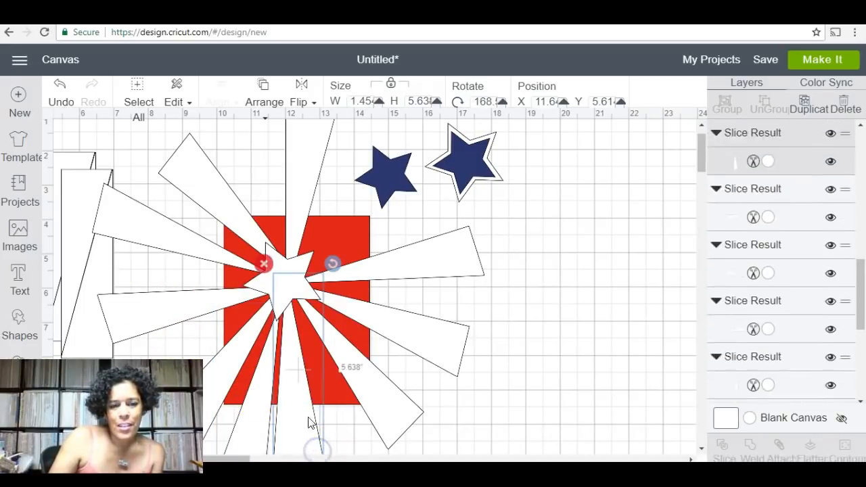
left_click_drag(333, 262, 311, 251)
left_click_drag(308, 451, 326, 456)
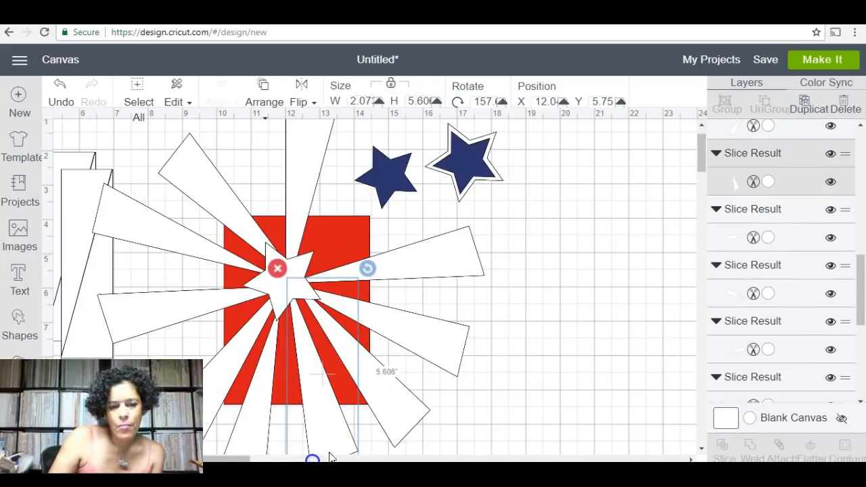
left_click_drag(396, 427, 393, 428)
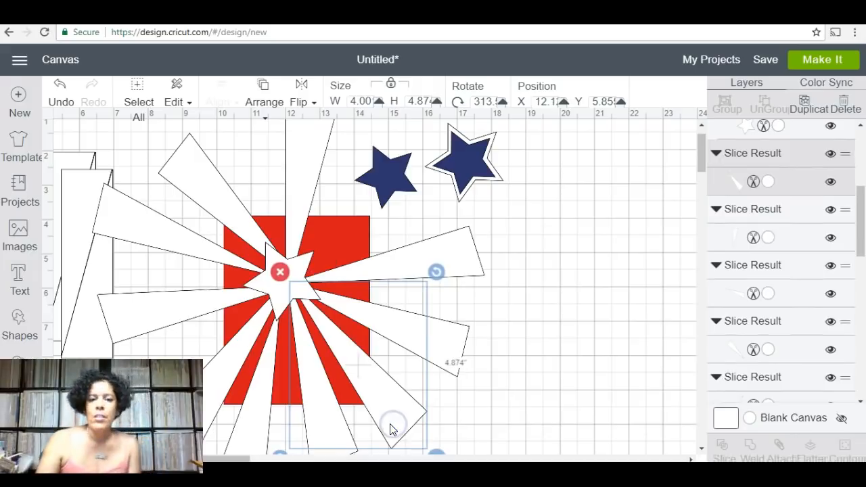
Rotate the wedge pointing right and slightly down to about 282° and shift it a little right
left_click(459, 349)
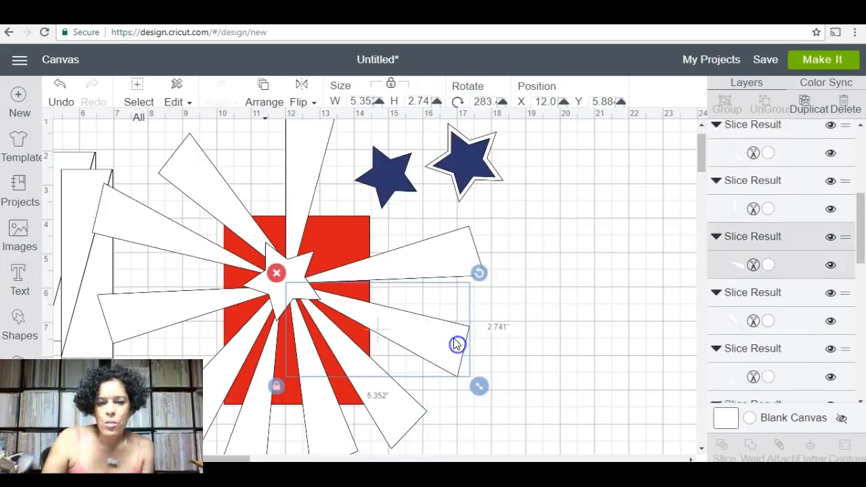
left_click_drag(483, 273, 486, 270)
mouse_move(459, 337)
left_mouse_down()
mouse_move(466, 328)
mouse_move(464, 338)
left_mouse_up()
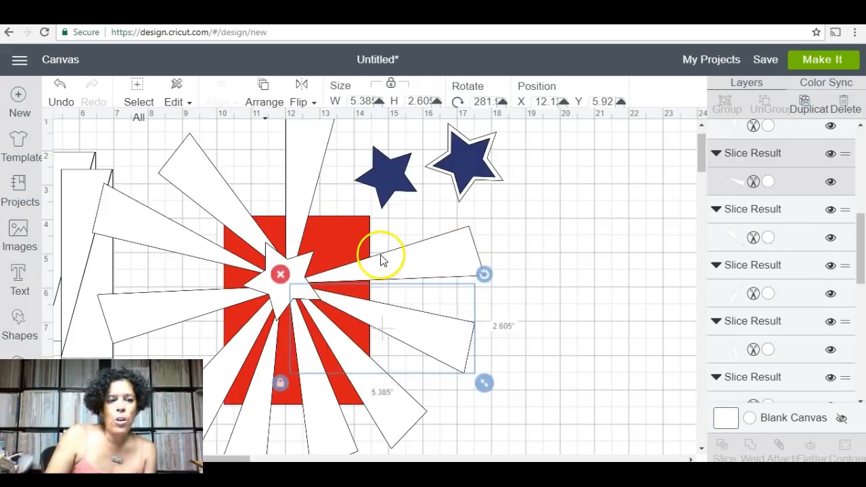
Shift the left wedge that points slightly up closer to the star, and rotate the lower-left wedge to about 27.7°
left_click_drag(157, 246, 169, 247)
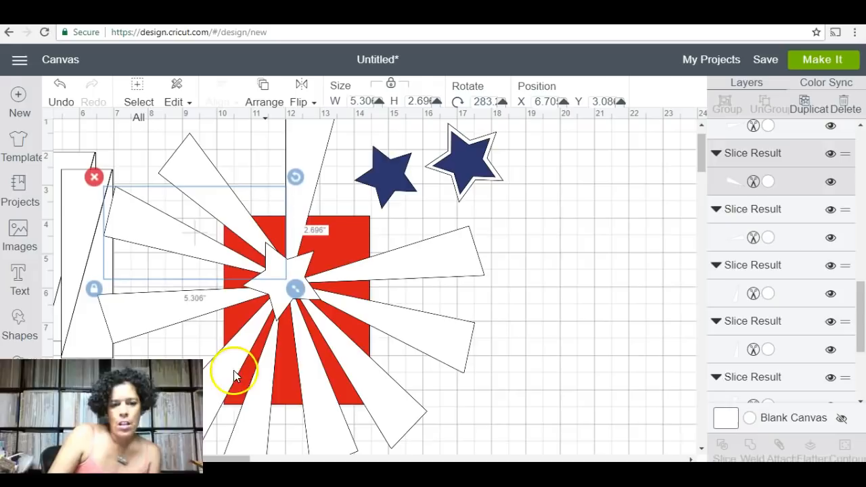
mouse_move(257, 397)
left_mouse_down()
mouse_move(264, 377)
mouse_move(258, 396)
left_mouse_up()
left_click_drag(299, 270, 300, 268)
left_click(274, 407)
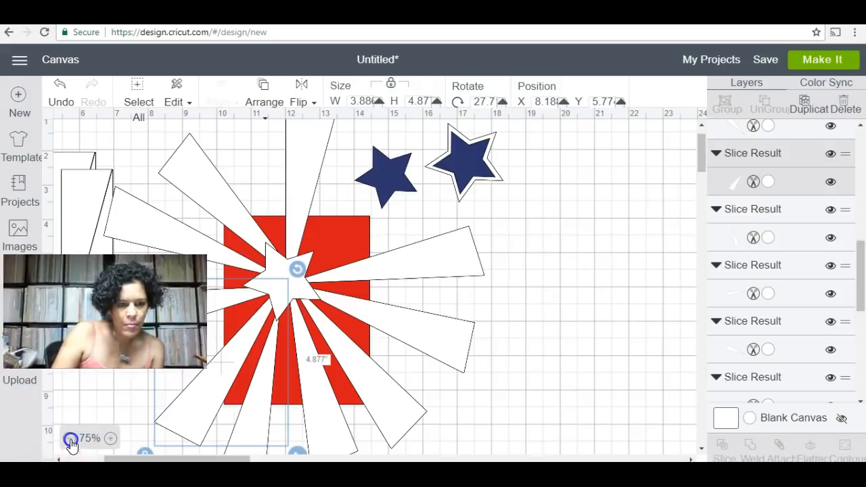
Take a wedge from the next strip to the open area right of the rays and rotate it to about 251°
left_click(69, 438)
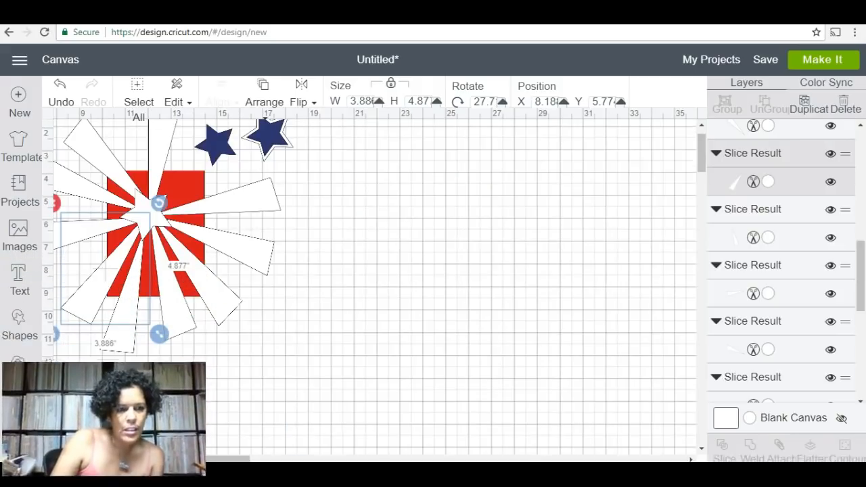
left_click(142, 273)
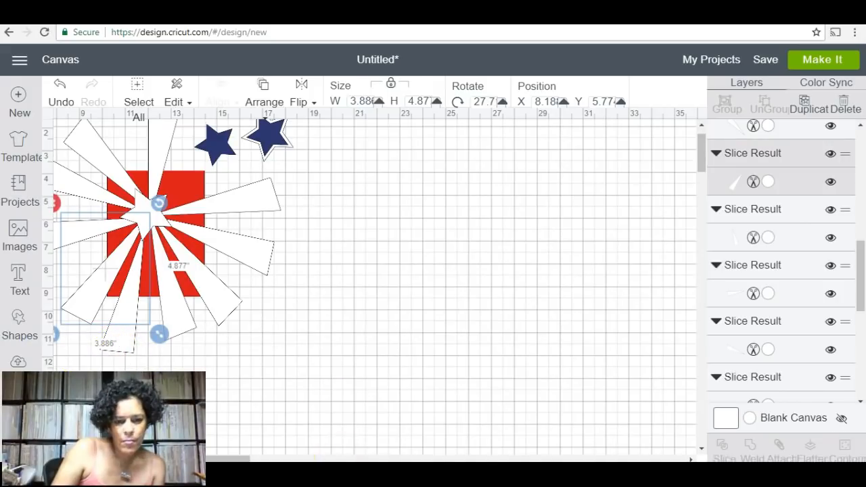
left_click_drag(233, 461, 192, 461)
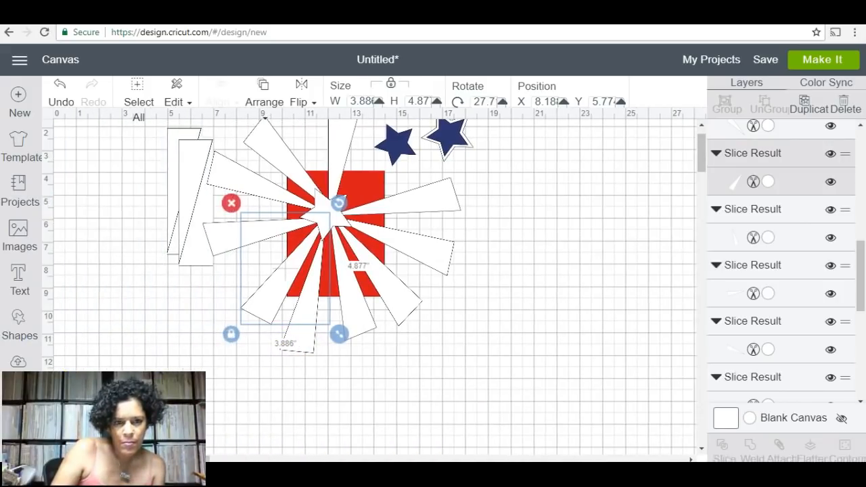
left_click_drag(701, 153, 702, 147)
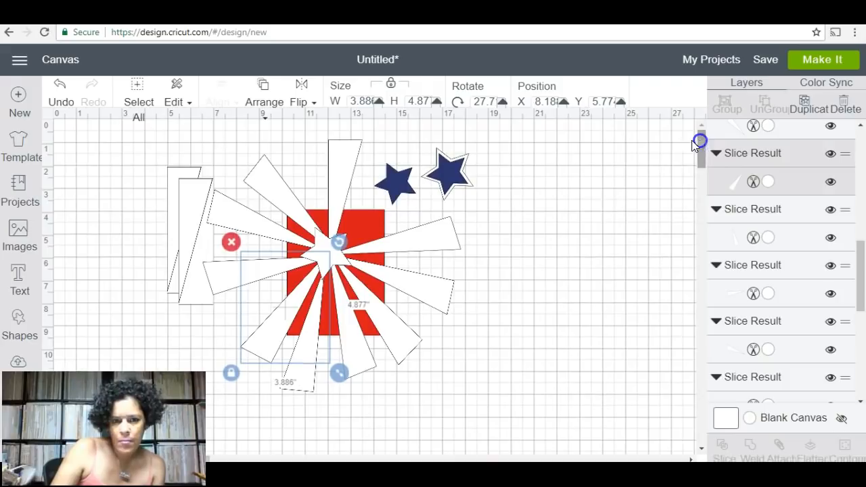
left_click(205, 232)
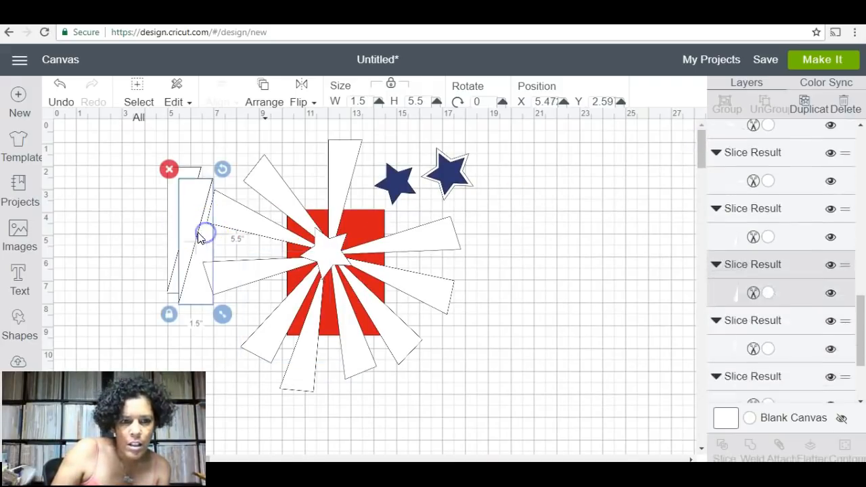
left_click_drag(189, 211, 512, 218)
left_click_drag(545, 177, 445, 251)
Move the single blue star out of the way and place the wedge at the white star's upper right, rotated to about 225°
left_click(397, 184)
left_click_drag(472, 182, 576, 140)
left_click_drag(557, 239, 459, 192)
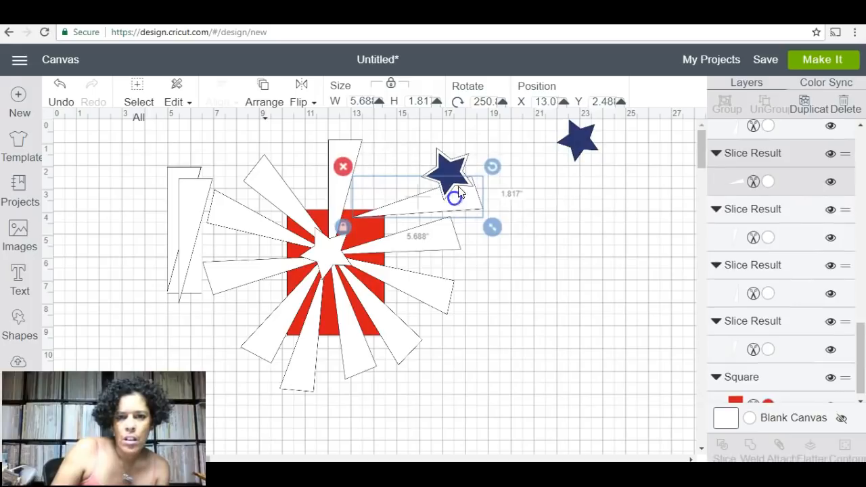
left_click_drag(491, 162, 466, 142)
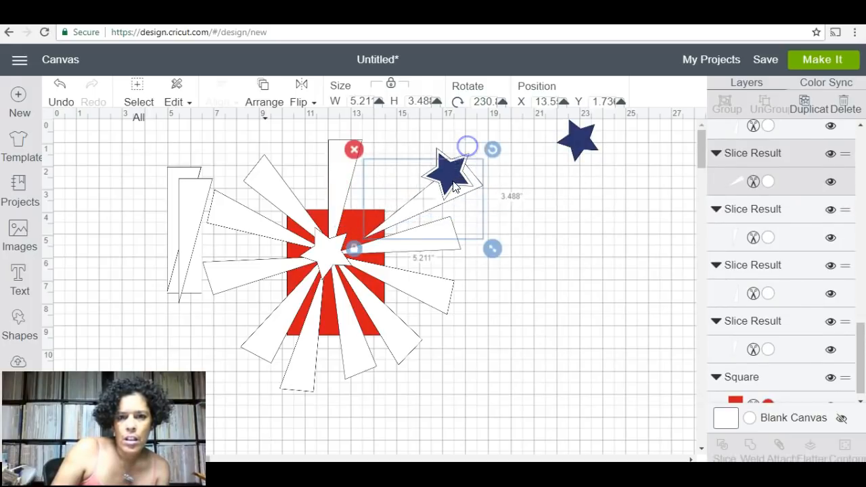
left_click_drag(415, 201, 386, 211)
left_click_drag(460, 153, 453, 149)
left_click_drag(419, 194, 410, 188)
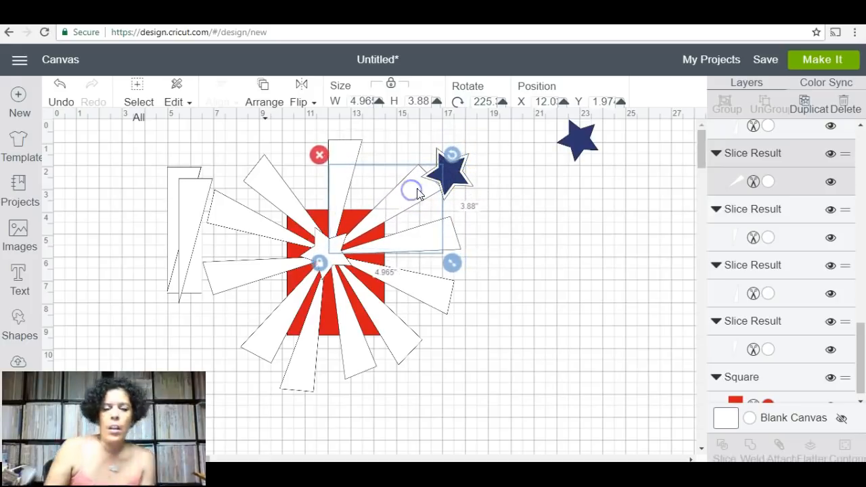
Shift the wedge straight above the star slightly right, and nudge the steep upper-left wedge closer to the other rays
left_click(347, 156)
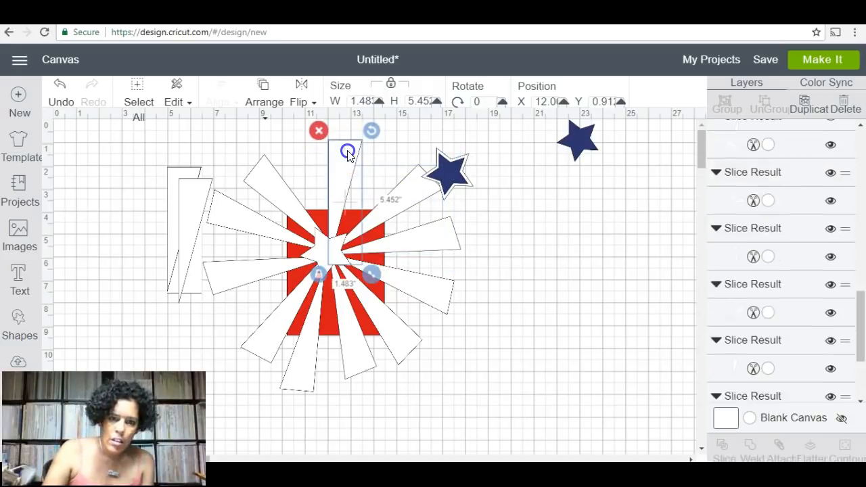
left_click_drag(352, 154, 354, 155)
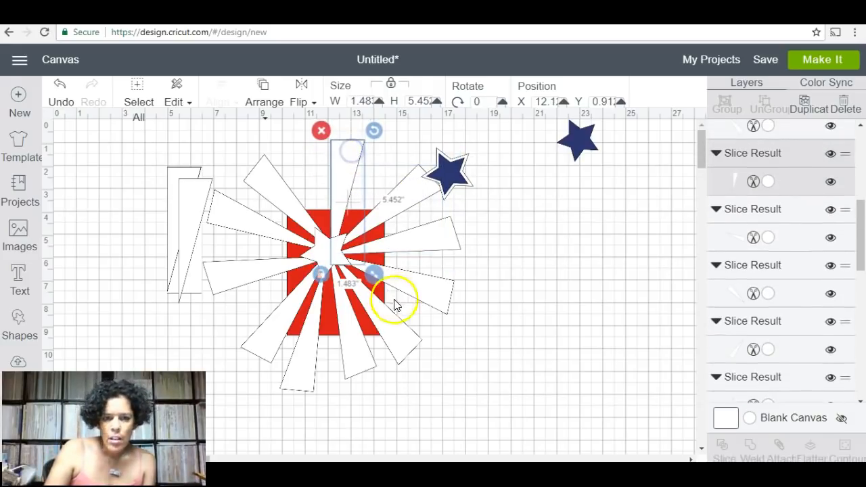
left_click_drag(281, 205, 282, 195)
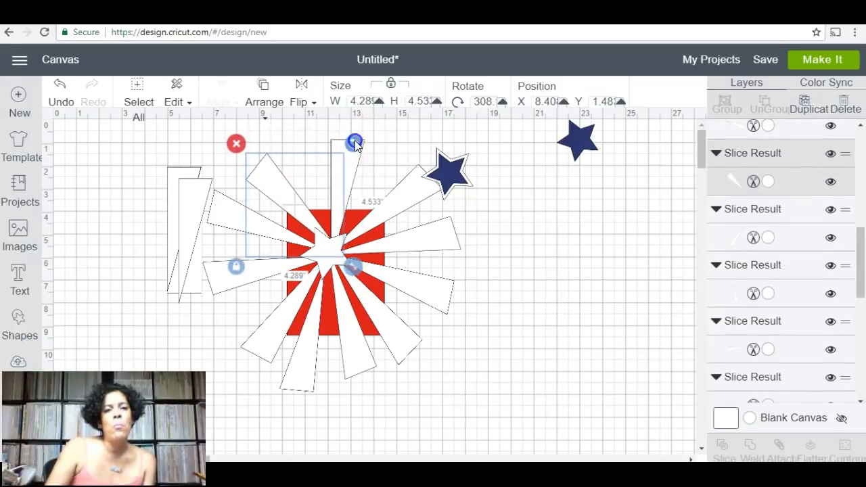
Rotate the steep upper-left wedge to about 314° and reposition the two left wedges below it to even out the gaps
left_click_drag(355, 145, 348, 140)
left_click_drag(281, 201, 232, 215)
left_click_drag(234, 280, 232, 266)
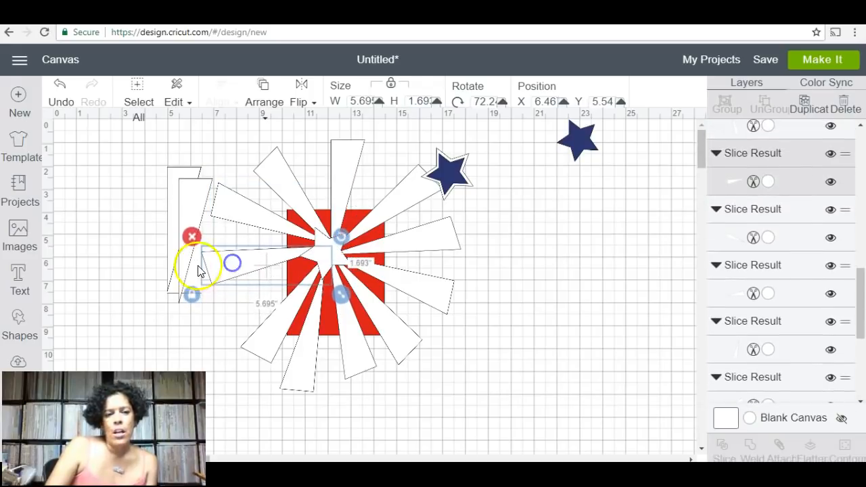
Take a wedge from the spare strip pieces, rotate it to match the rays, and fit it between the left and lower-left wedges
left_click(197, 202)
left_click_drag(215, 169, 184, 324)
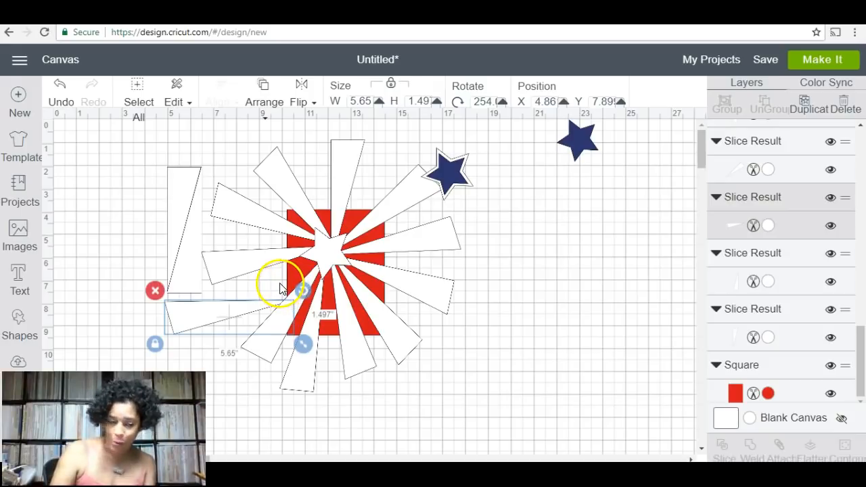
left_click_drag(302, 289, 282, 273)
left_click_drag(191, 338, 227, 314)
Nudge the near-vertical bottom wedge closer to the star, and adjust the lower-right wedge to about 312°
left_click_drag(291, 373, 305, 368)
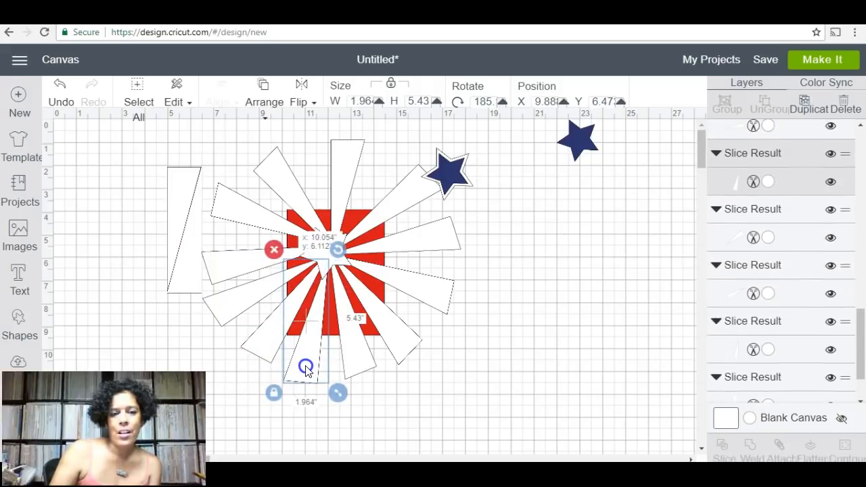
left_click(406, 335)
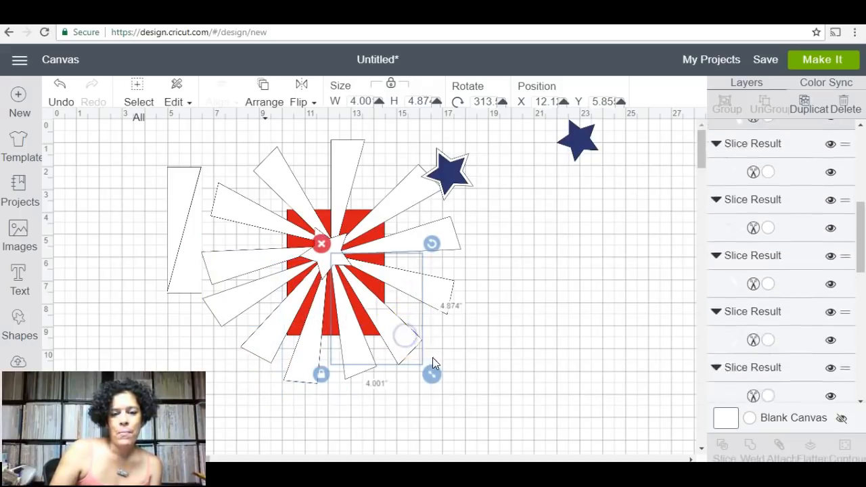
left_click_drag(436, 246, 431, 243)
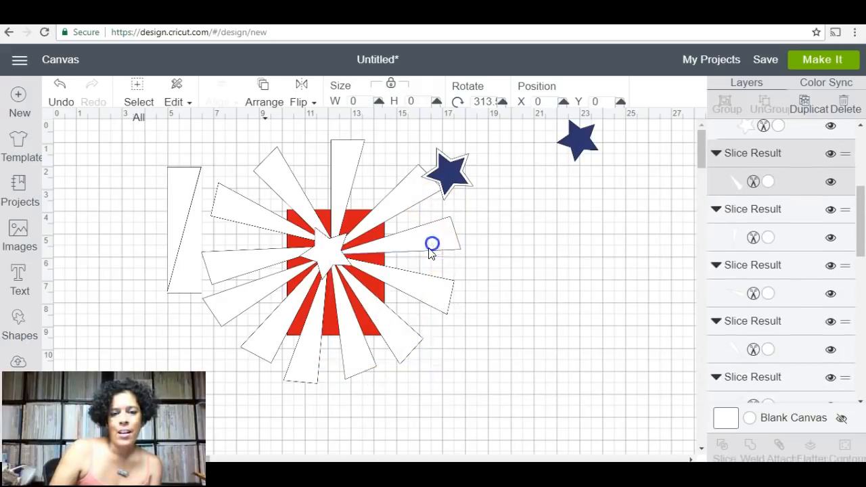
left_click_drag(408, 345, 412, 344)
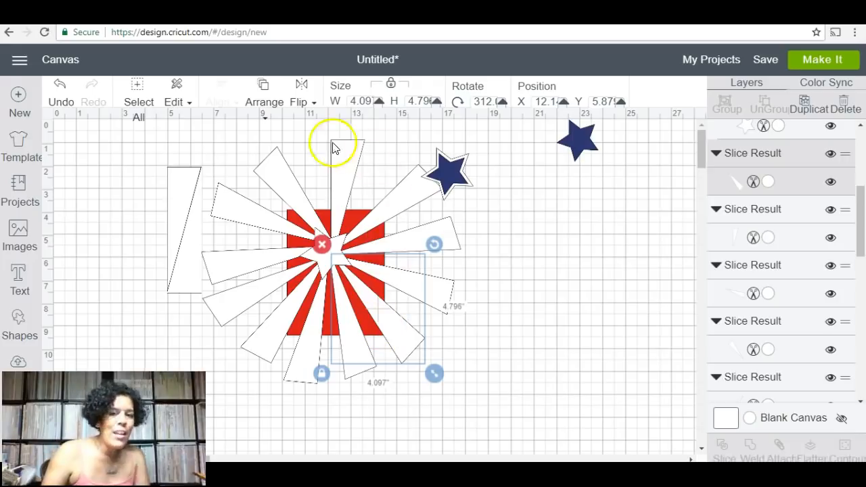
Shift the upright wedge above the star right, and place the remaining strip's wedge beside it, rotated to about 346°
left_click(354, 168)
left_click_drag(358, 170, 359, 167)
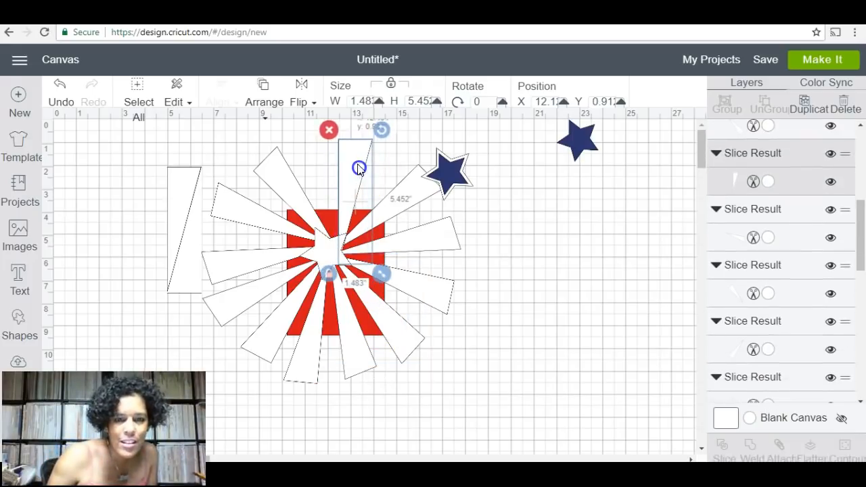
left_click(178, 218)
left_click_drag(201, 194, 44, 211)
left_click_drag(164, 198, 308, 154)
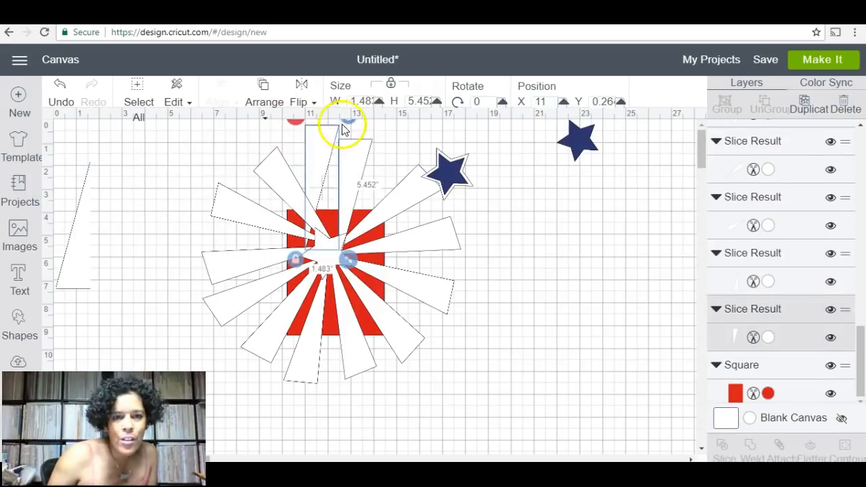
left_click_drag(325, 134, 201, 160)
left_click_drag(309, 173, 315, 168)
left_click_drag(343, 123, 351, 124)
Rotate the upright wedge above the star to about 7.2° and return the steep upper-left wedge to the ray circle
left_click(360, 163)
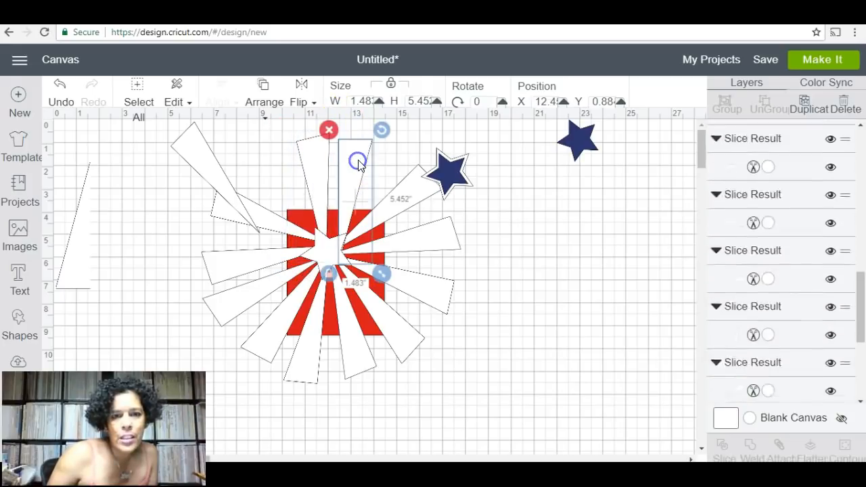
left_click_drag(386, 129, 395, 133)
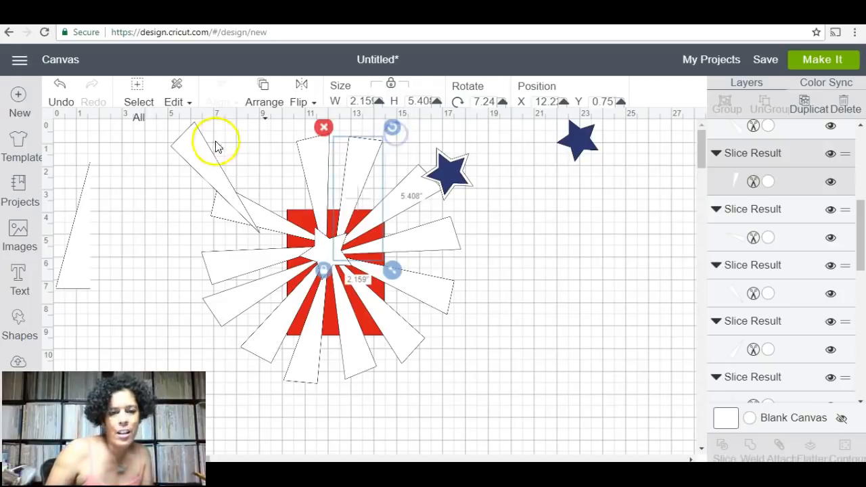
left_click(224, 186)
left_click_drag(225, 186, 295, 198)
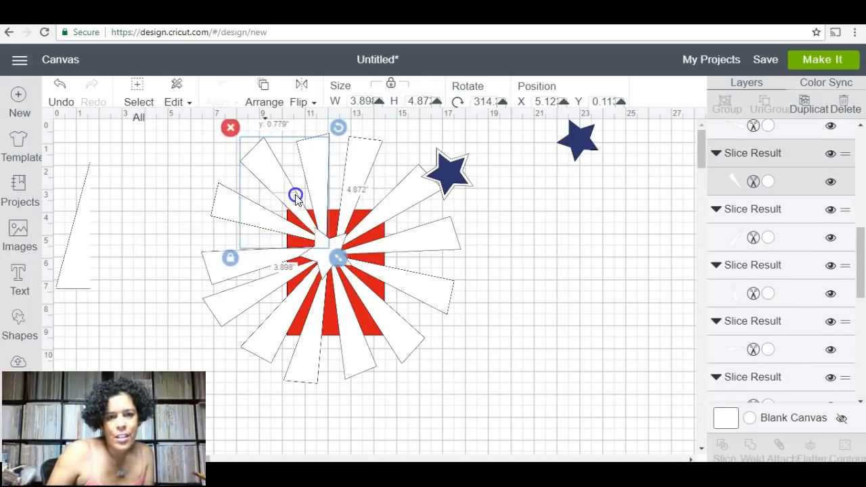
Nudge the left and steep upper-left wedges, and shift the new wedge above the star slightly right
left_click(219, 216)
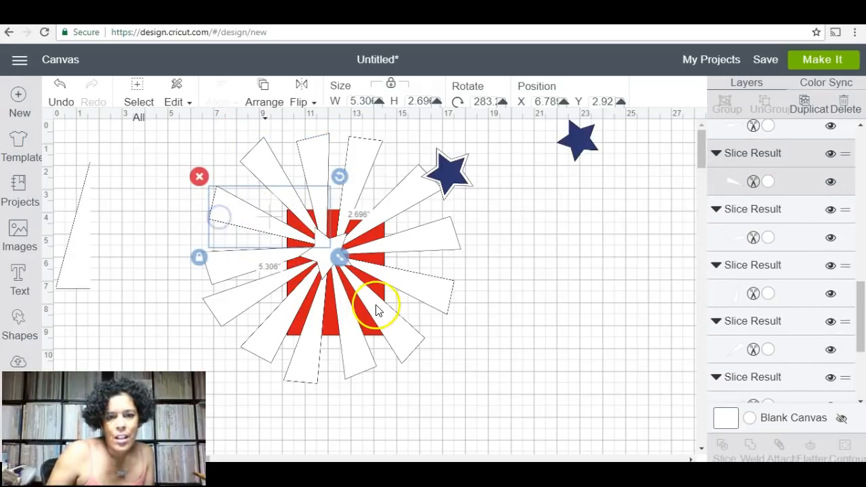
left_click(322, 203)
left_click_drag(322, 203, 322, 202)
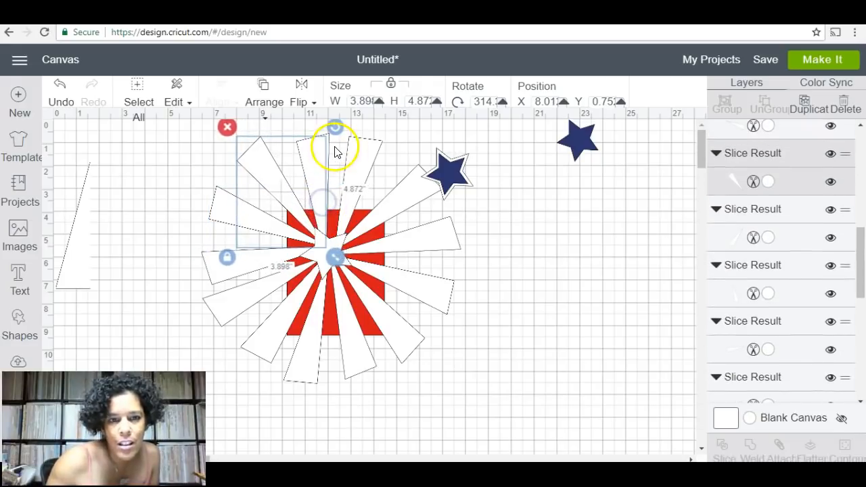
left_click(328, 149)
left_click(325, 150)
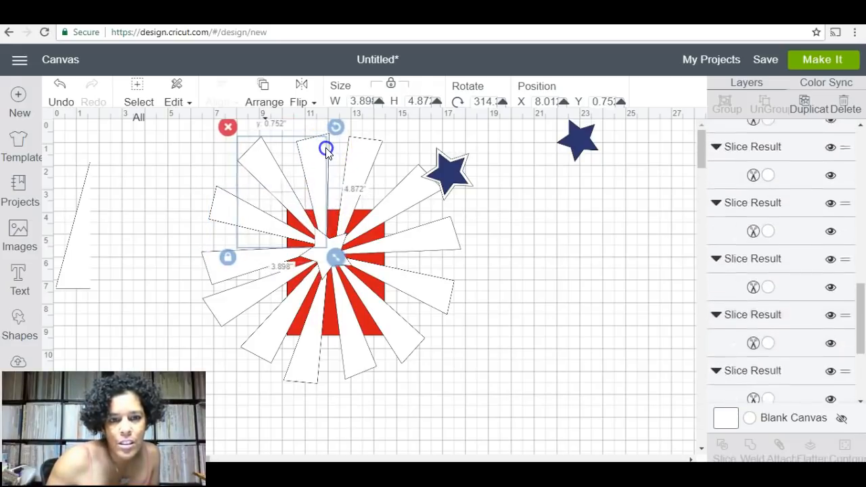
left_click_drag(325, 150, 332, 149)
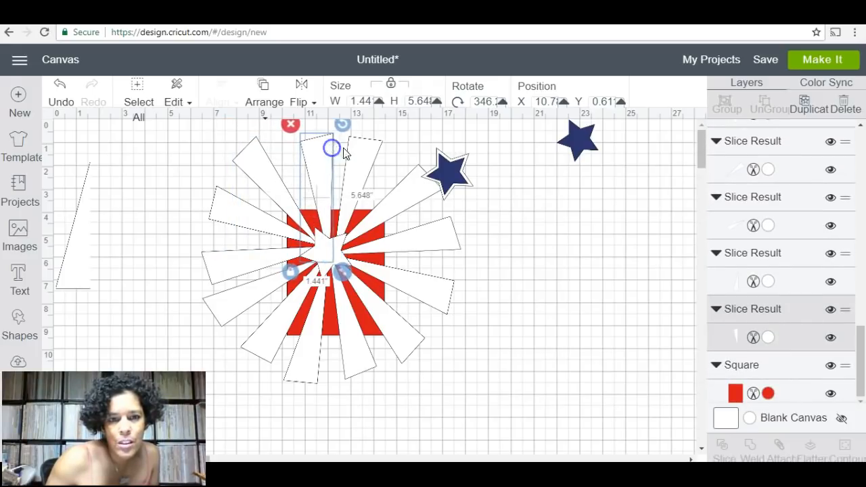
Tilt the wedge just right of vertical further clockwise and move the steep upper-left wedge closer to the center
left_click(367, 146)
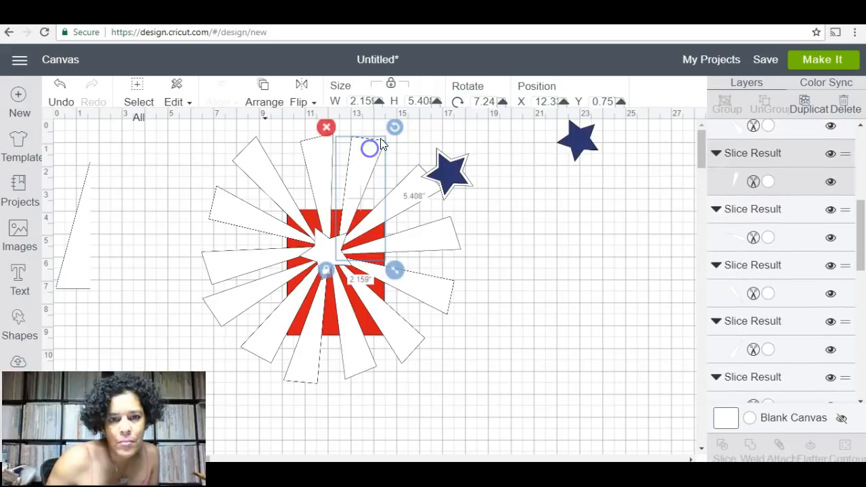
left_click_drag(394, 127, 400, 127)
left_click(328, 141)
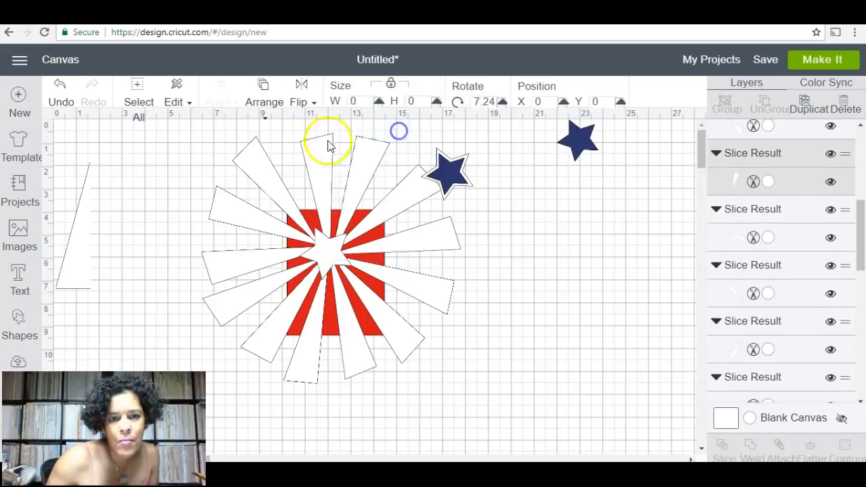
left_click_drag(262, 170, 273, 178)
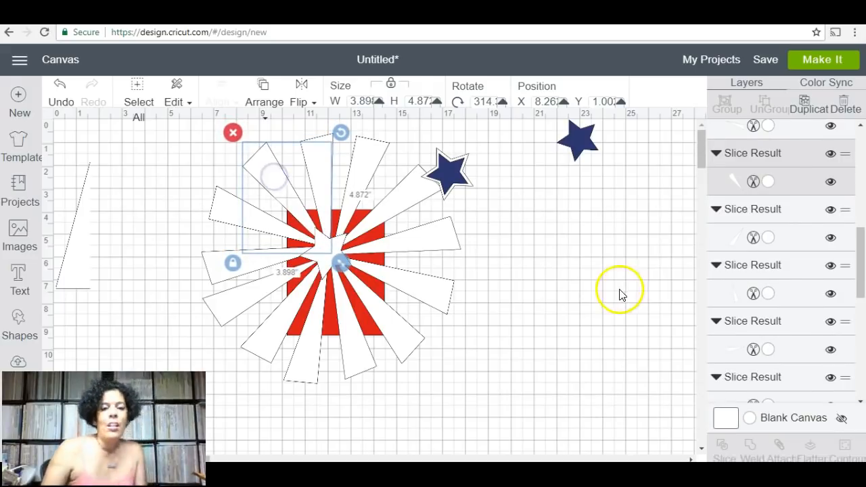
left_click(545, 326)
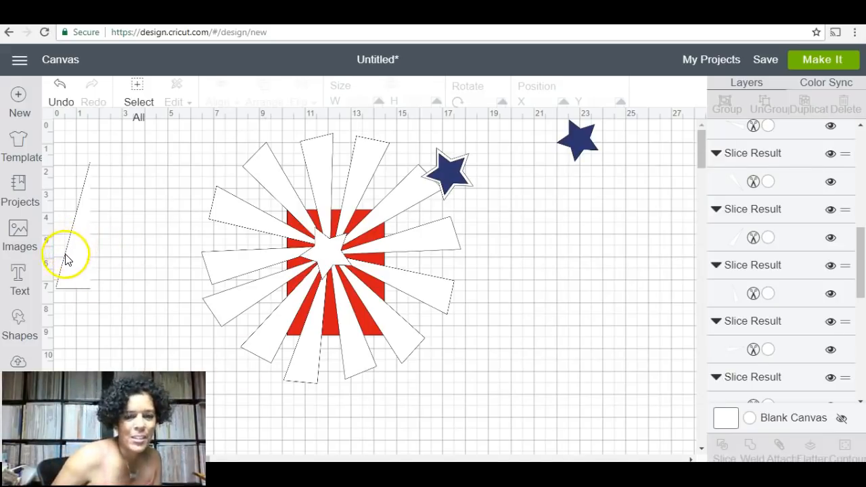
left_click(76, 271)
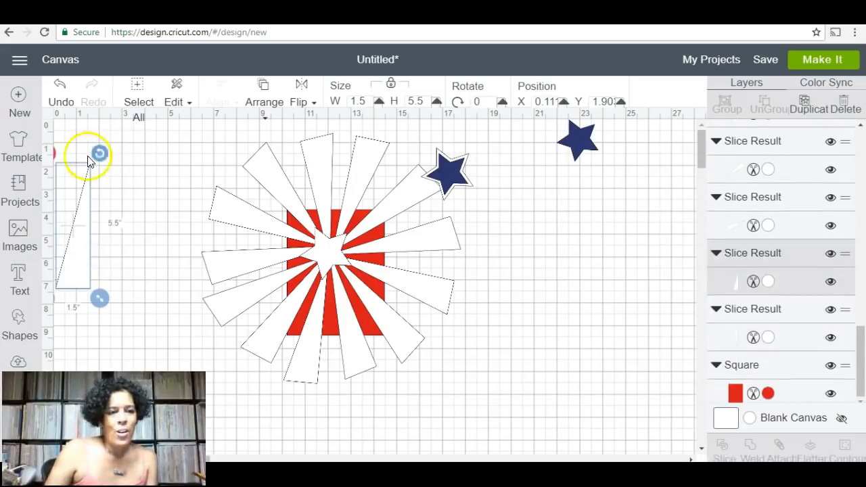
mouse_move(86, 230)
left_mouse_down()
mouse_move(131, 210)
mouse_move(84, 228)
left_mouse_up()
Add two new star shapes and move the white star from the center of the rays to the open area on the right
left_click(340, 243)
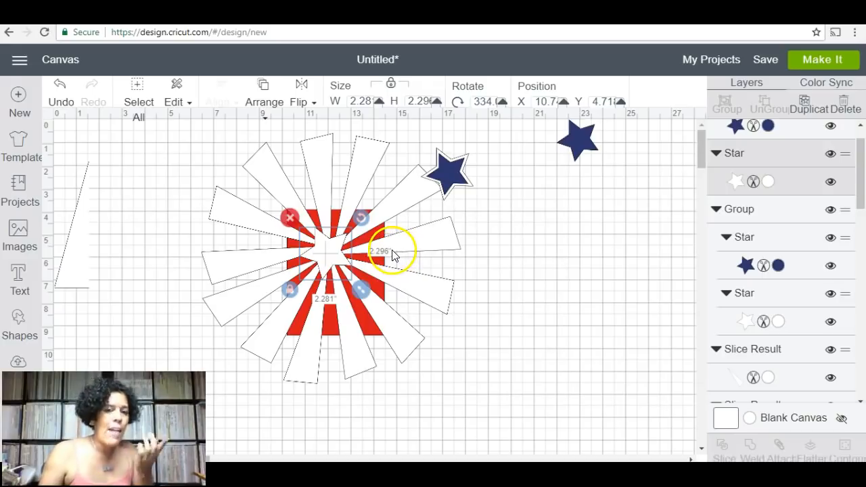
left_click(19, 332)
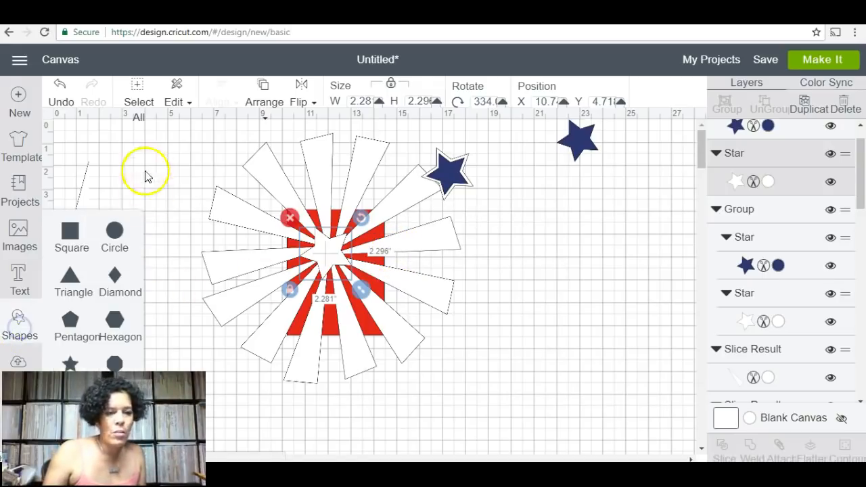
left_click(76, 365)
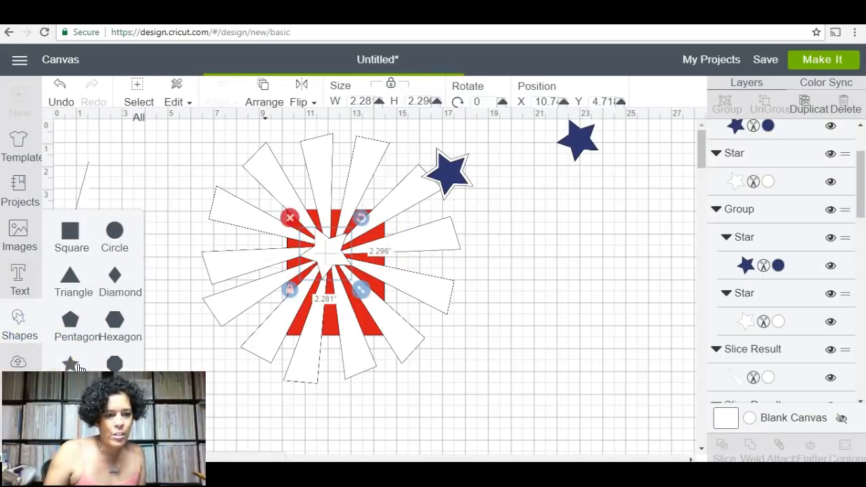
left_click(76, 366)
left_click_drag(325, 266, 629, 334)
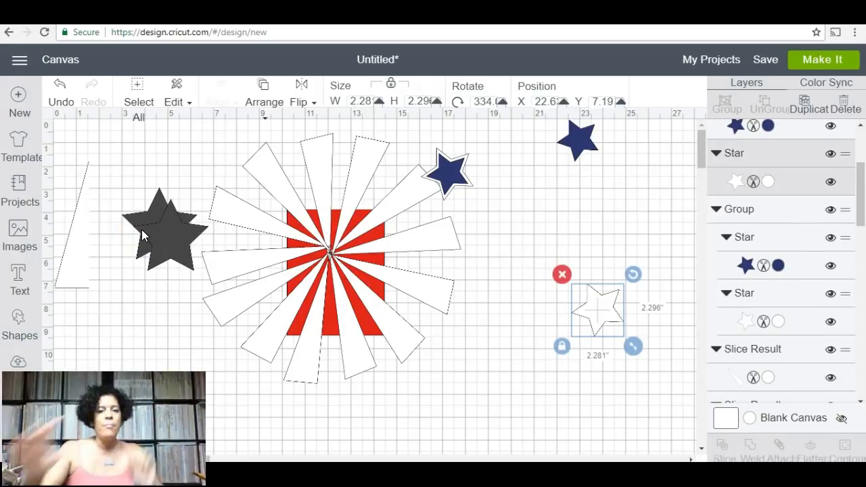
Place one gray star behind the white star as a border, sent to the back and rotated to about 333°
left_click_drag(170, 232, 550, 285)
left_click_drag(596, 242, 565, 226)
left_click_drag(546, 291, 591, 309)
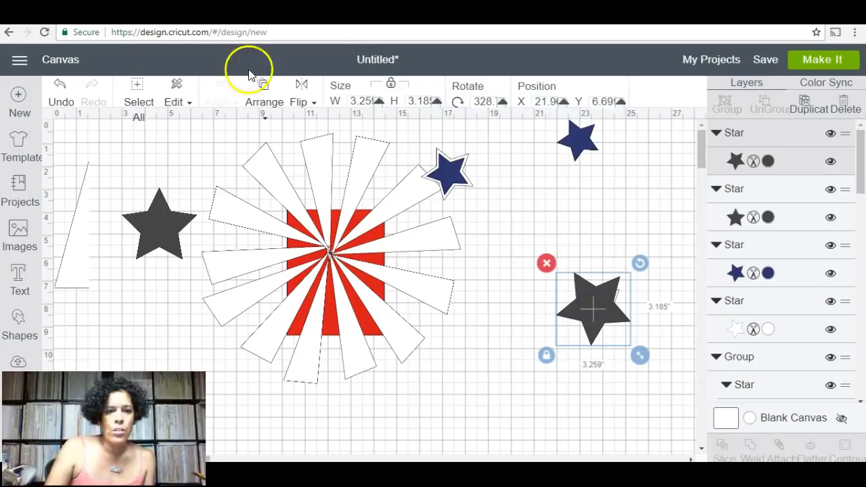
left_click(266, 105)
left_click(278, 122)
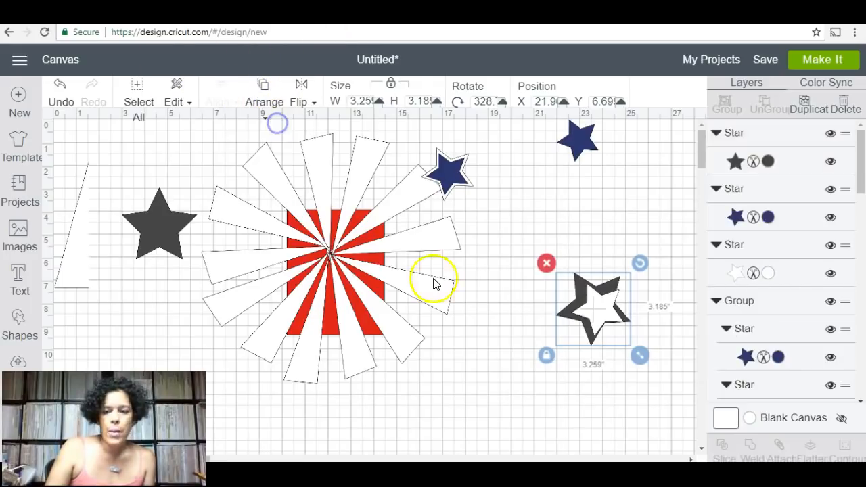
left_click_drag(575, 284, 582, 284)
left_click_drag(646, 265, 653, 271)
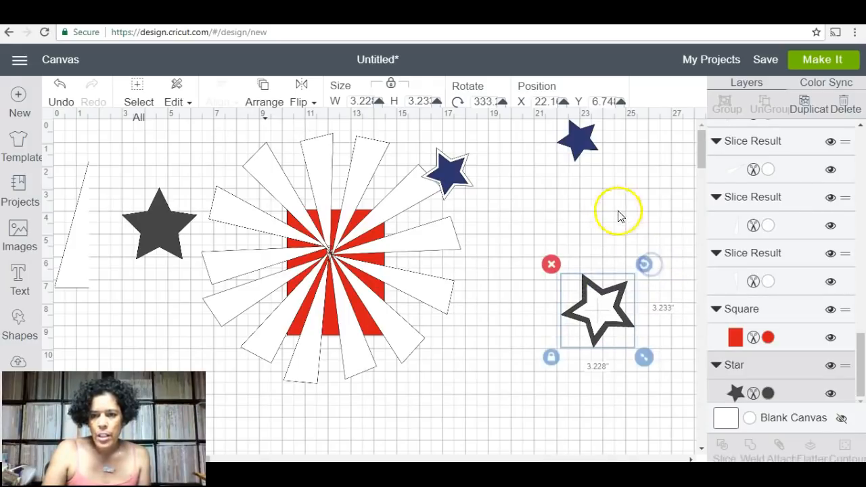
Pull the white star and its gray border star apart, and move the gray star one layer forward
left_click(620, 220)
left_click_drag(607, 293, 552, 262)
left_click_drag(601, 313, 525, 305)
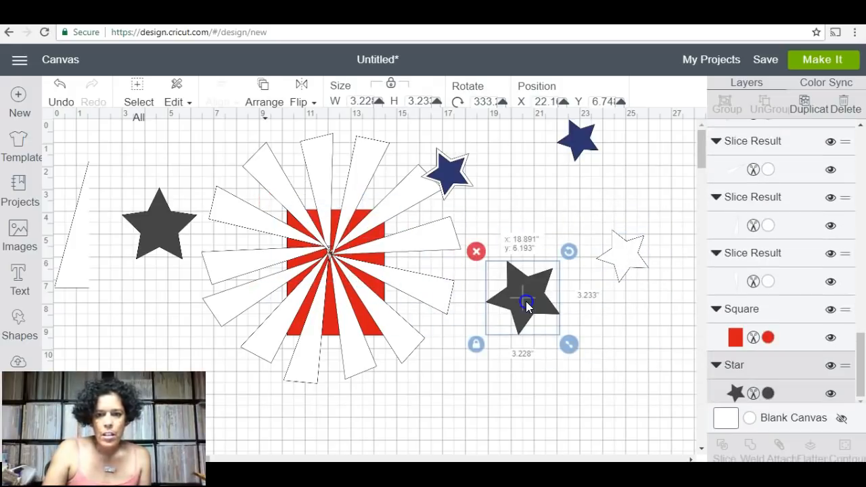
left_click(263, 90)
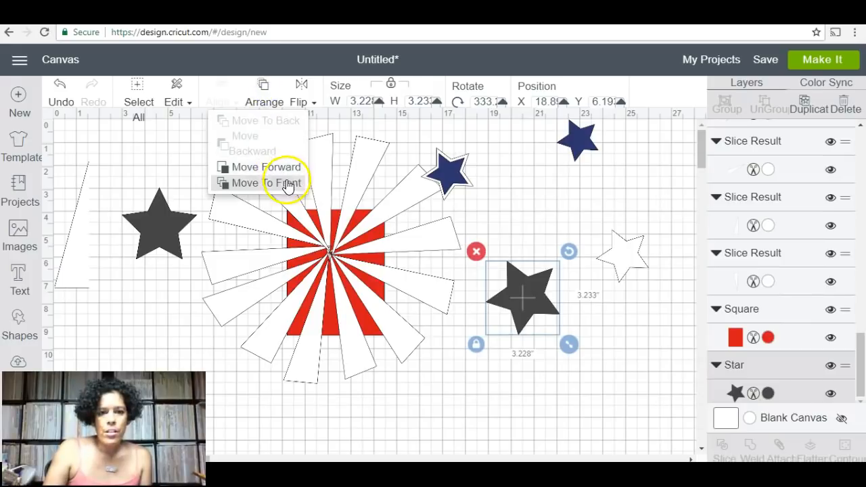
left_click(285, 174)
Bring the rotated gray star in front of all other shapes and place it over the center of the rays
left_click_drag(484, 285, 573, 333)
left_click(251, 100)
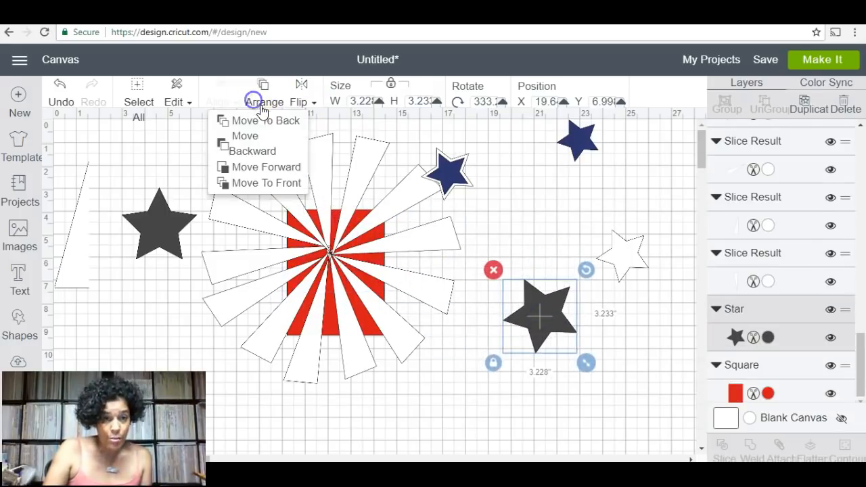
left_click(294, 184)
left_click_drag(542, 305, 343, 269)
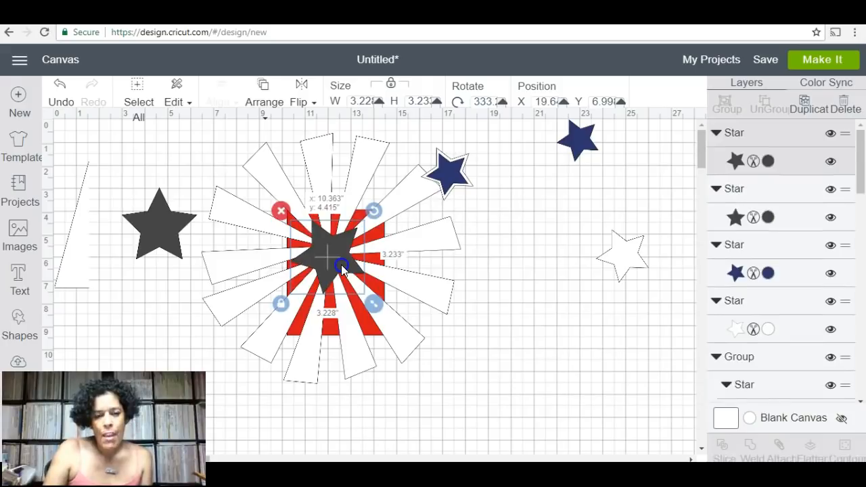
Stack the white star in front of the gray star in the open area right of the rays, and select both stars
left_click_drag(342, 269, 554, 318)
left_click_drag(618, 269, 539, 323)
left_click(263, 98)
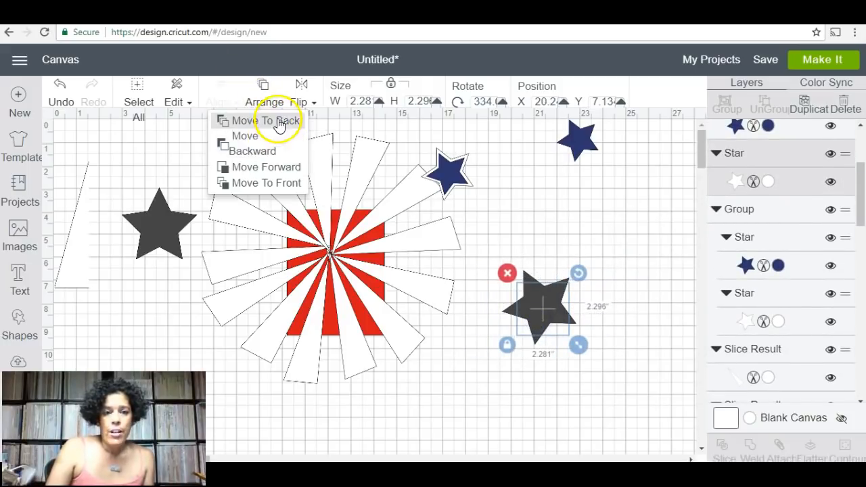
left_click(279, 122)
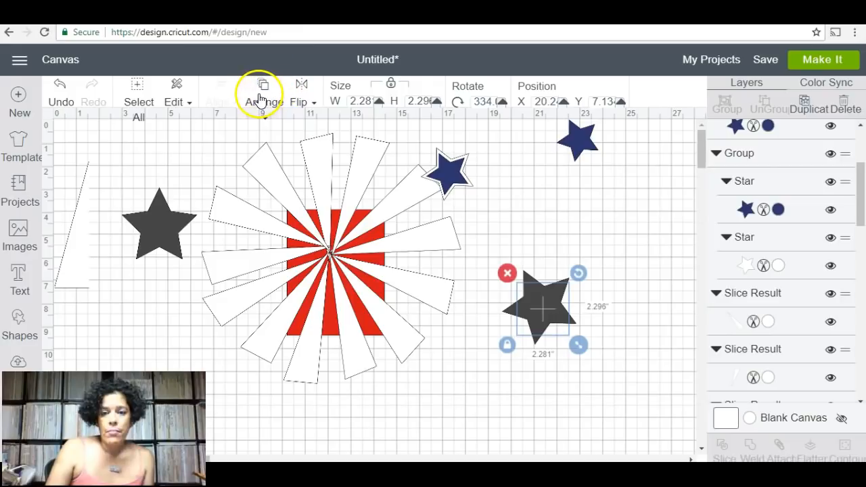
left_click(261, 92)
left_click(295, 183)
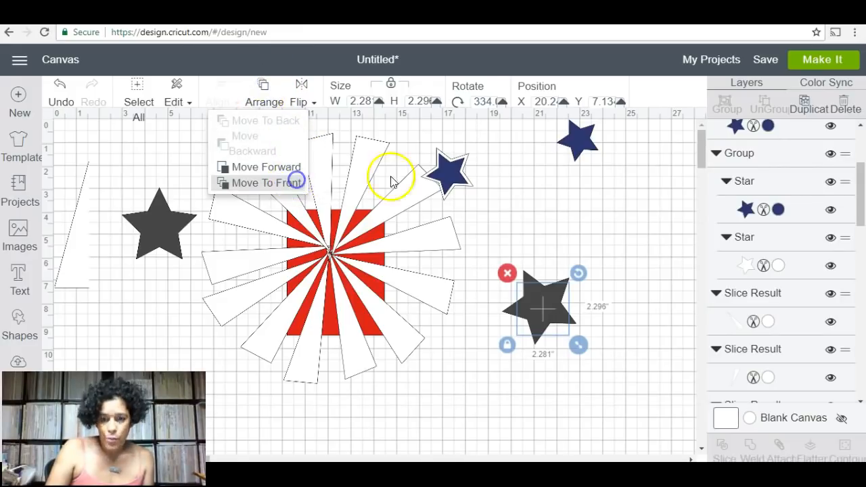
left_click_drag(599, 243, 496, 397)
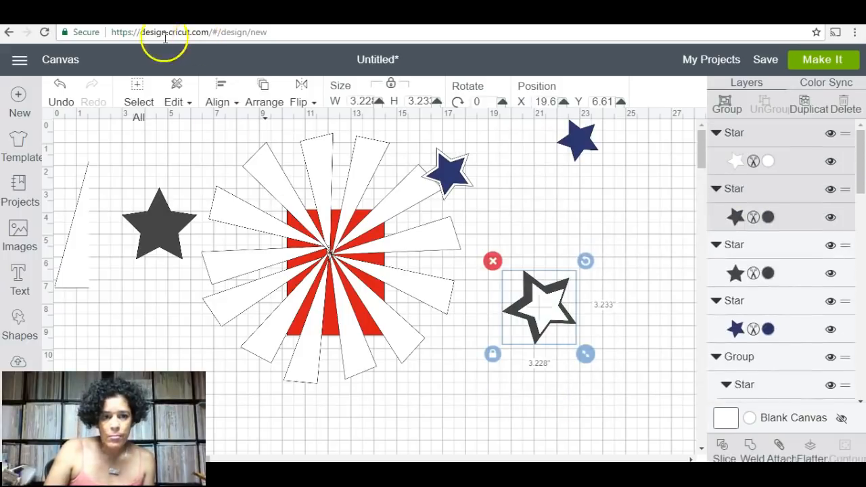
Center the white star and the gray star behind it on each other, and deselect them
left_click(218, 103)
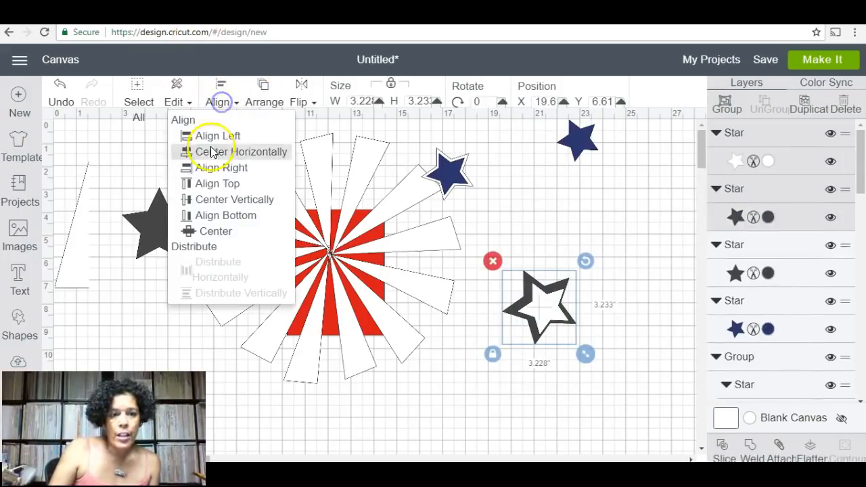
left_click(216, 231)
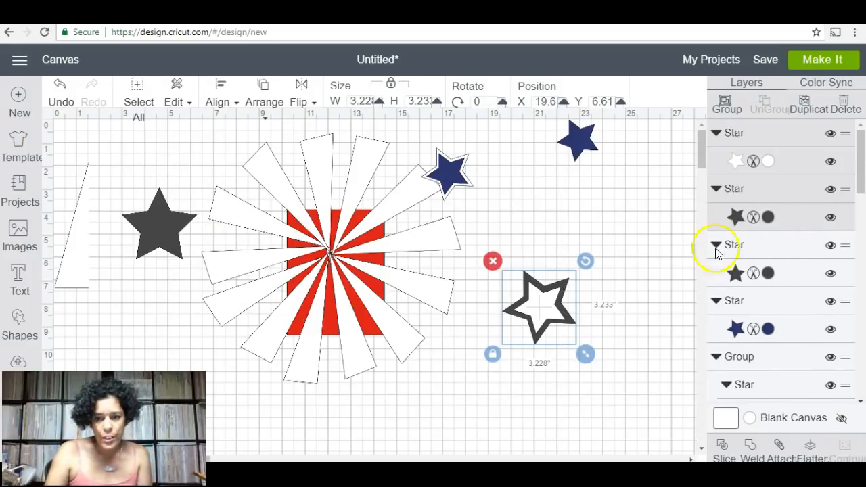
left_click(550, 311)
left_click(663, 282)
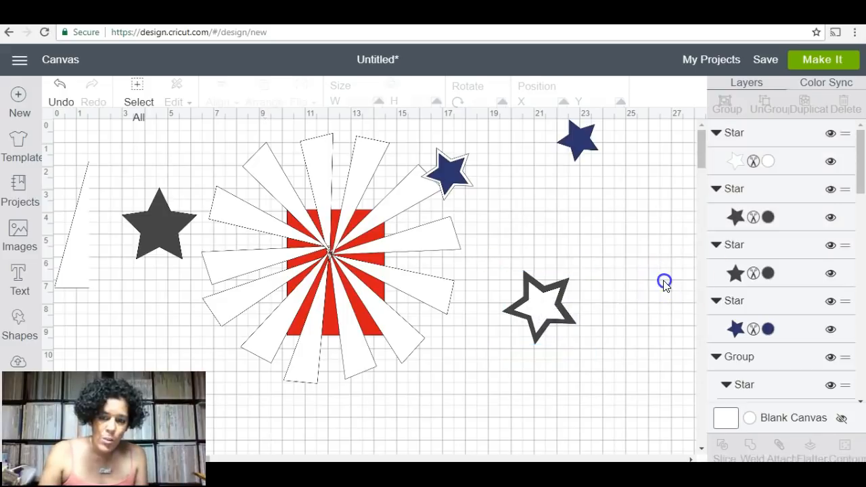
left_click(537, 304)
left_click_drag(574, 275, 572, 274)
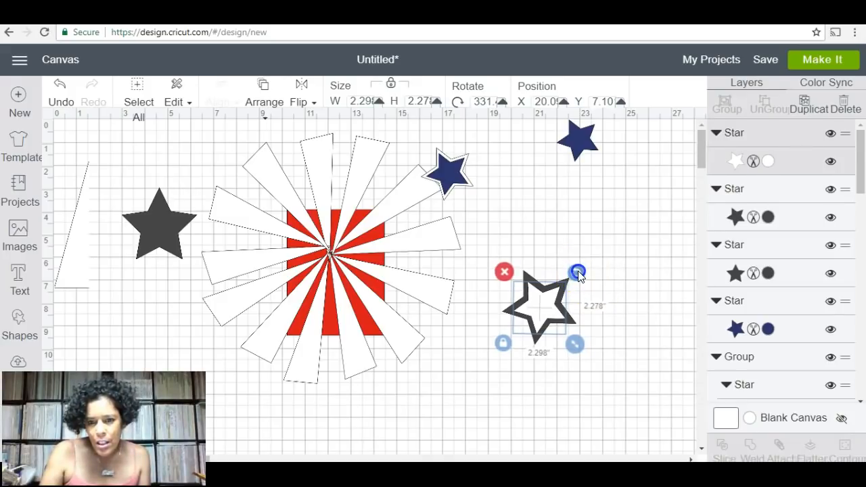
left_click(629, 285)
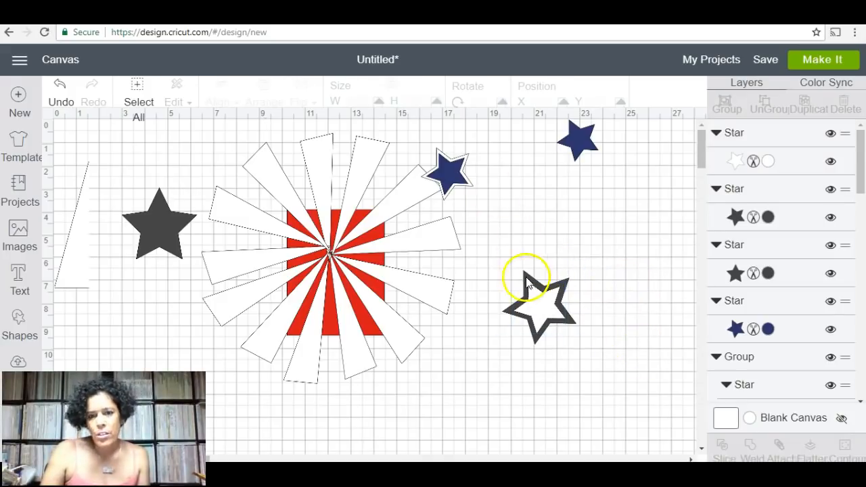
Duplicate the centered white and gray star pair and move the copy to the open area up and right of the original
left_click_drag(498, 259, 605, 386)
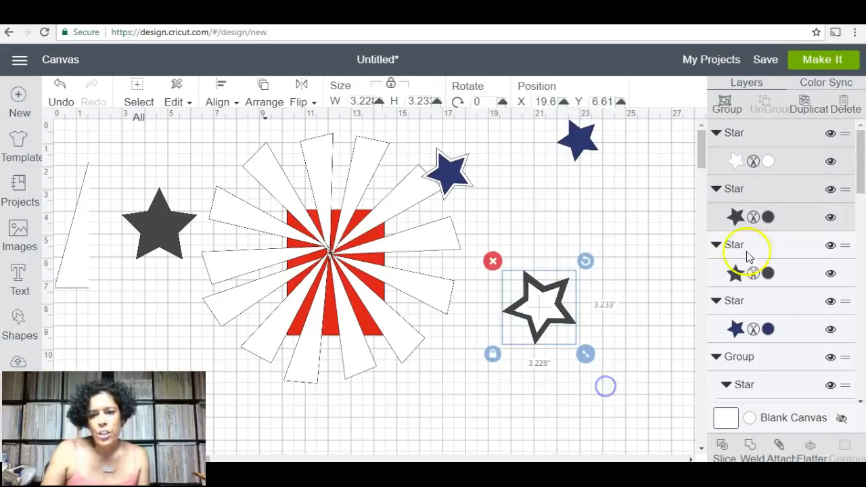
left_click(809, 115)
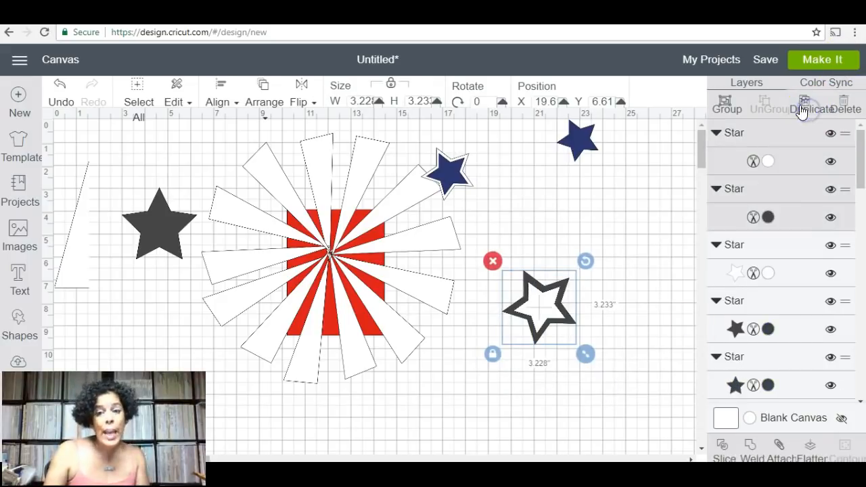
left_click_drag(555, 315, 650, 202)
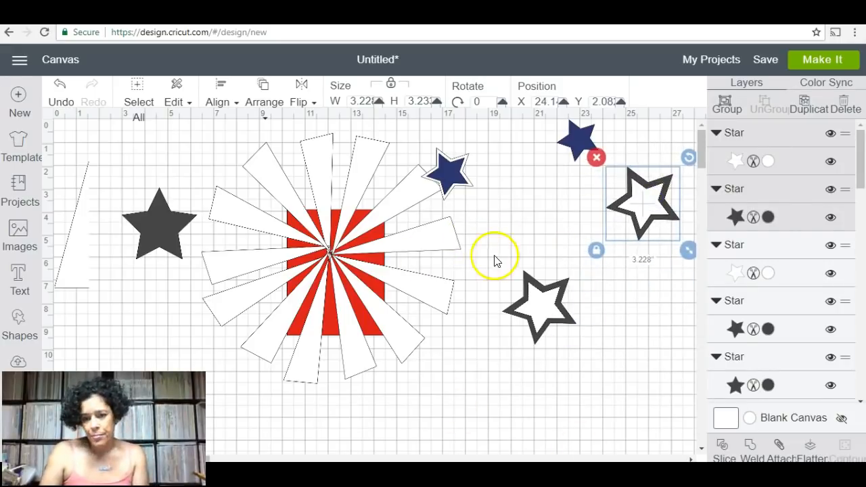
Slice the duplicated star pair and pull apart the white star, the solid gray star and the gray star outline
left_click(724, 455)
left_click_drag(636, 211, 662, 365)
left_click_drag(641, 203, 657, 292)
left_click_drag(645, 232, 552, 251)
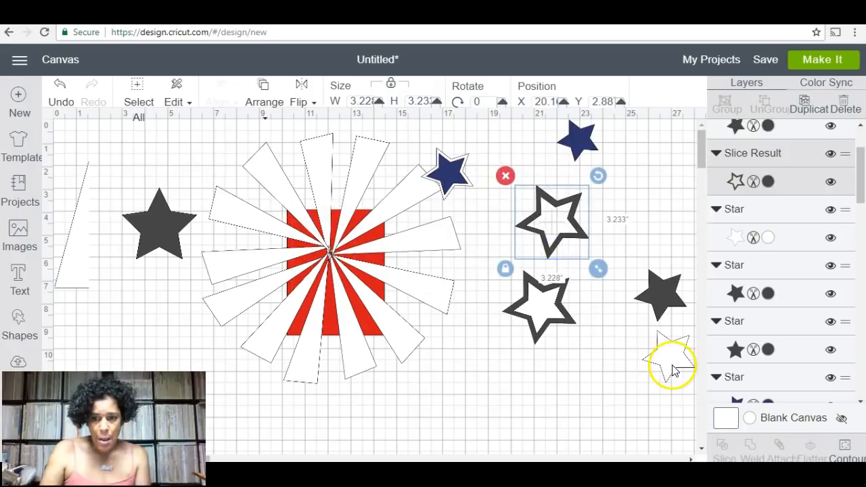
Try the sliced white star and gray outline over the center of the rays, and move the outline back to the open area
left_click_drag(663, 364, 323, 263)
left_click_drag(554, 242, 327, 273)
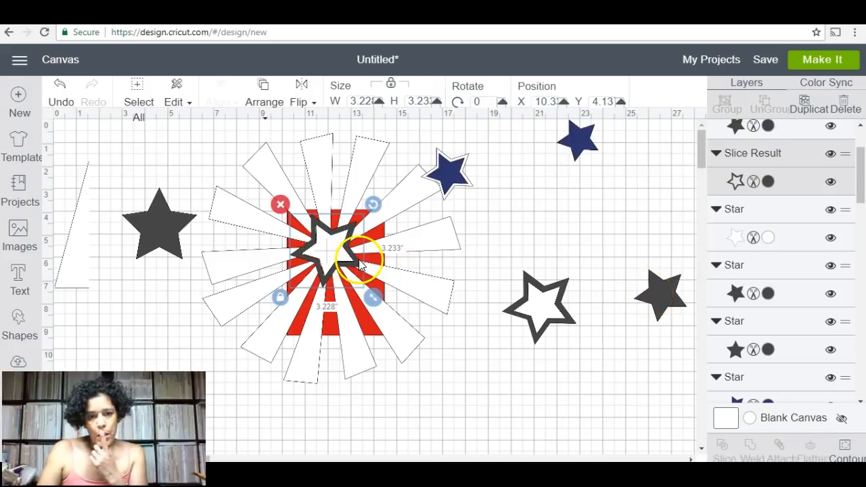
left_click_drag(360, 264, 627, 235)
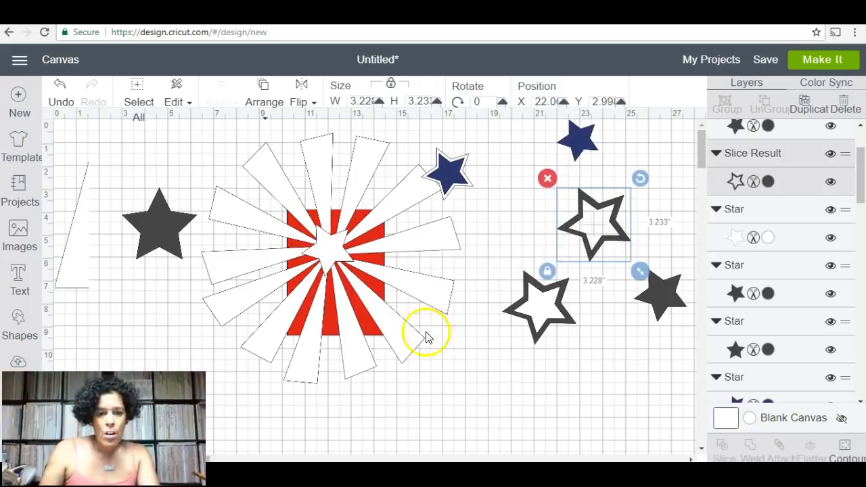
left_click(368, 335)
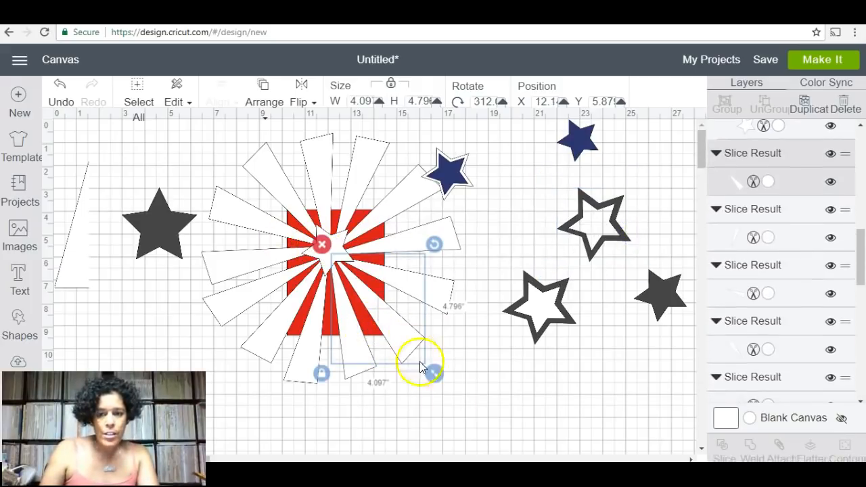
left_click(450, 402)
Hide the red square and move the blue bordered star and the large upright gray star clear of the rays
left_click_drag(851, 271, 862, 418)
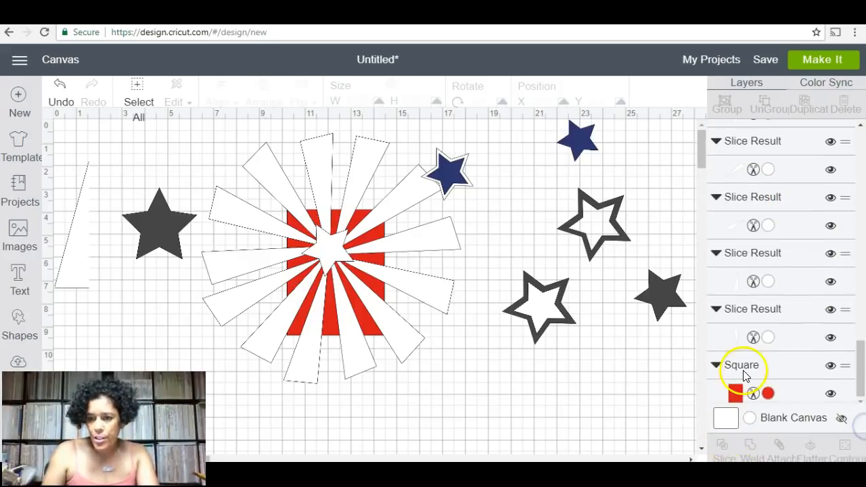
left_click(830, 394)
left_click_drag(449, 174, 570, 145)
left_click(126, 223)
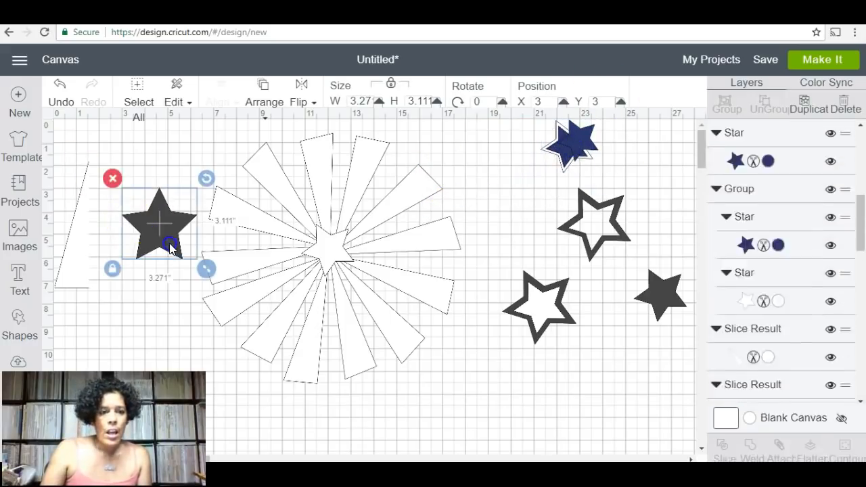
left_click_drag(170, 236, 10, 237)
Try welding all the rays together with the white center star, and undo the weld
left_click_drag(175, 135, 469, 447)
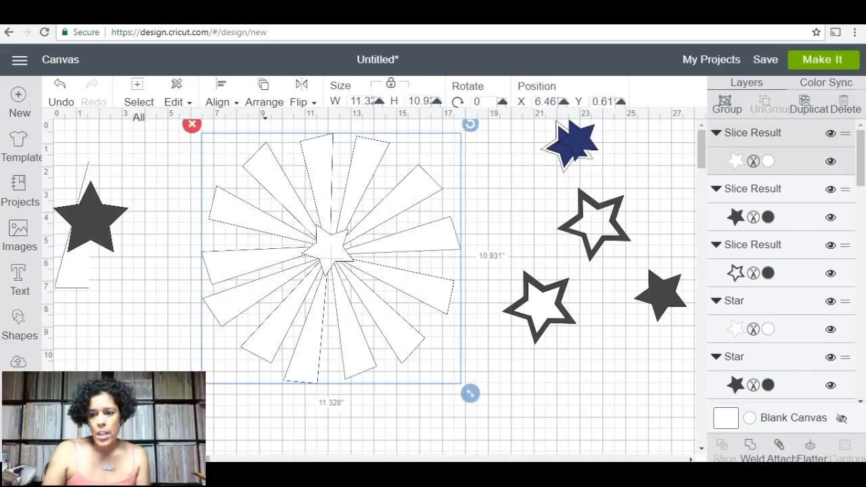
left_click(747, 447)
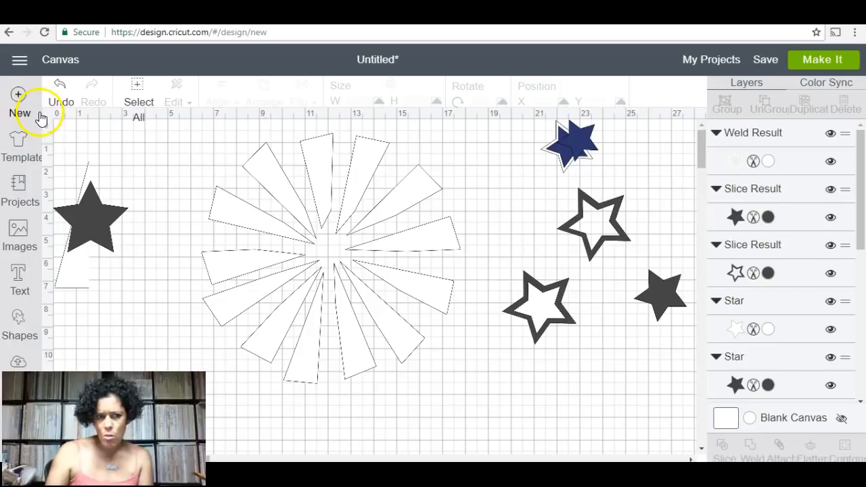
left_click(57, 99)
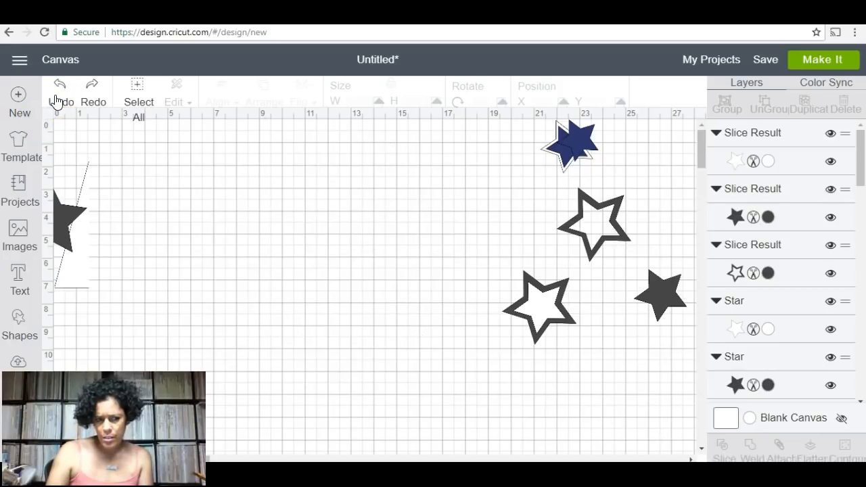
left_click(57, 100)
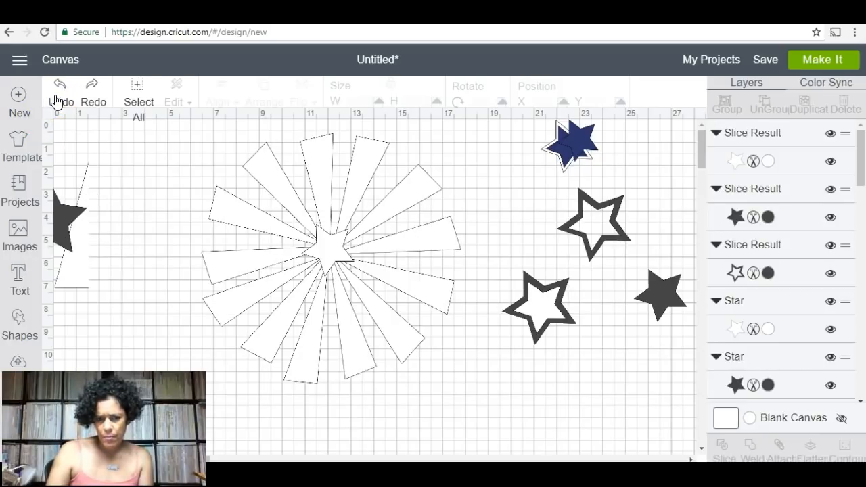
Move the white star off the rays to the open area below the other stars, and duplicate the gray star outline
left_click(323, 262)
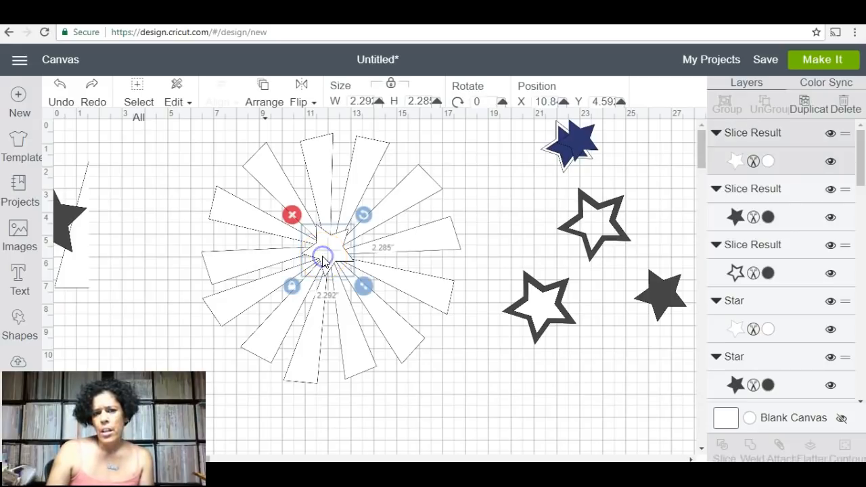
left_click_drag(322, 261, 579, 413)
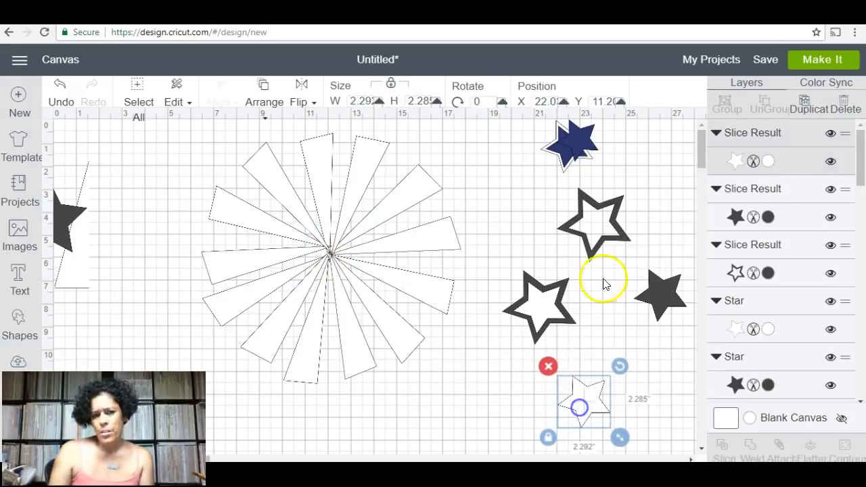
left_click_drag(598, 247, 542, 242)
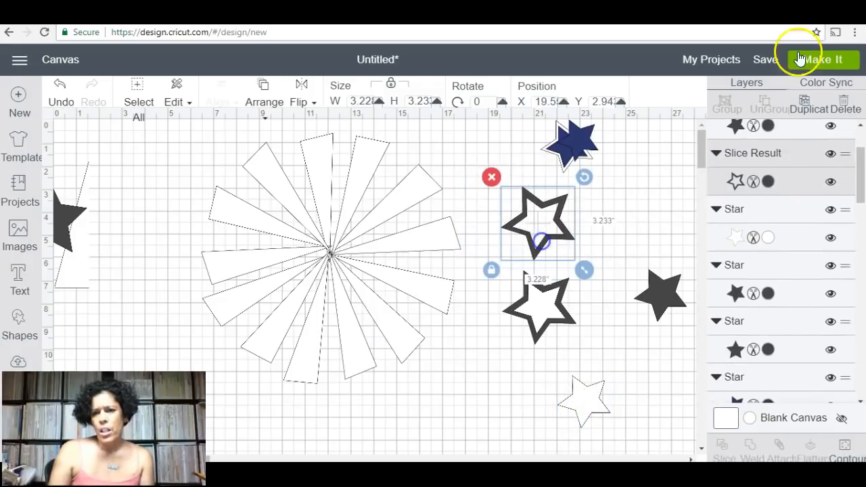
left_click(815, 110)
Try the duplicated star outline over the center of the rays, and set it aside next to the solid gray star
left_click_drag(552, 250, 326, 262)
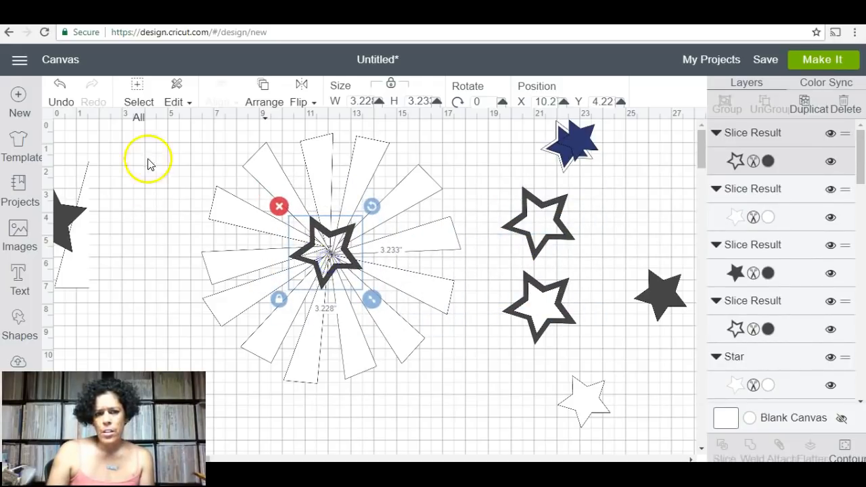
left_click_drag(177, 129, 172, 243)
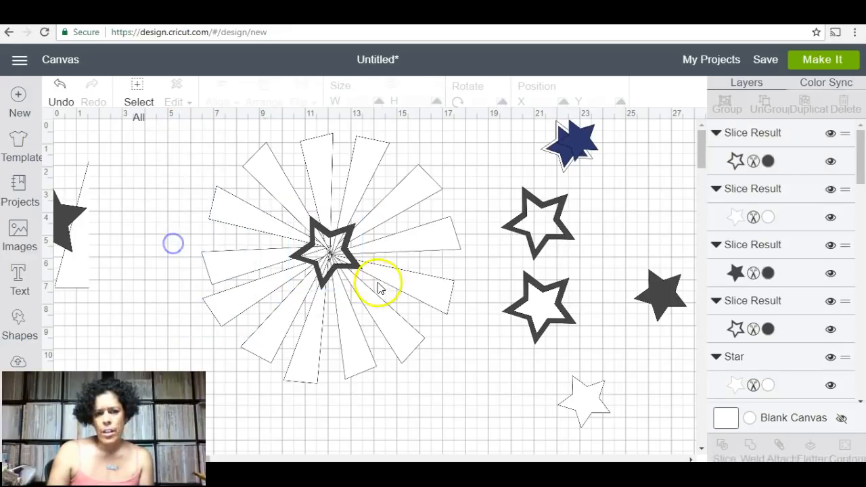
left_click(366, 269)
left_click_drag(365, 269, 651, 273)
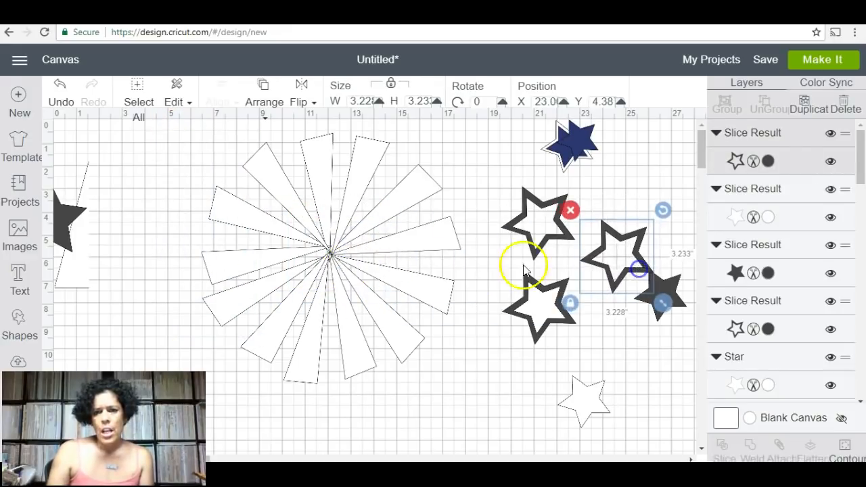
Select all the rays and group them
left_click_drag(173, 130, 479, 401)
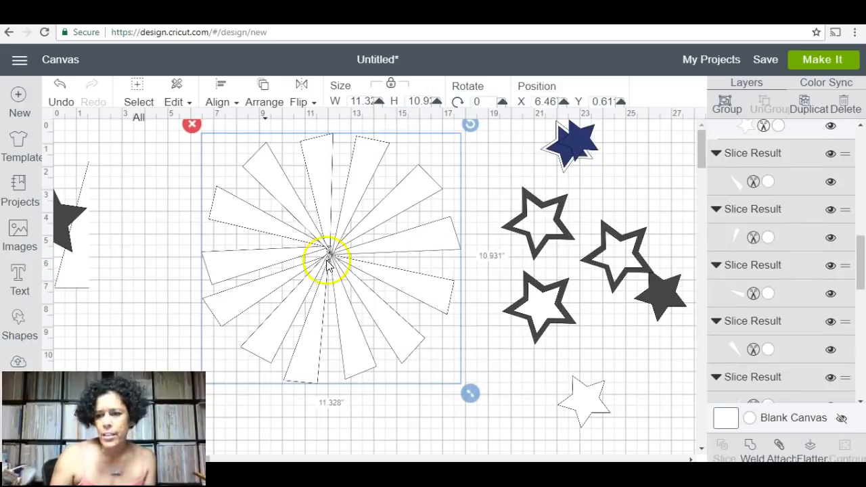
left_click(727, 108)
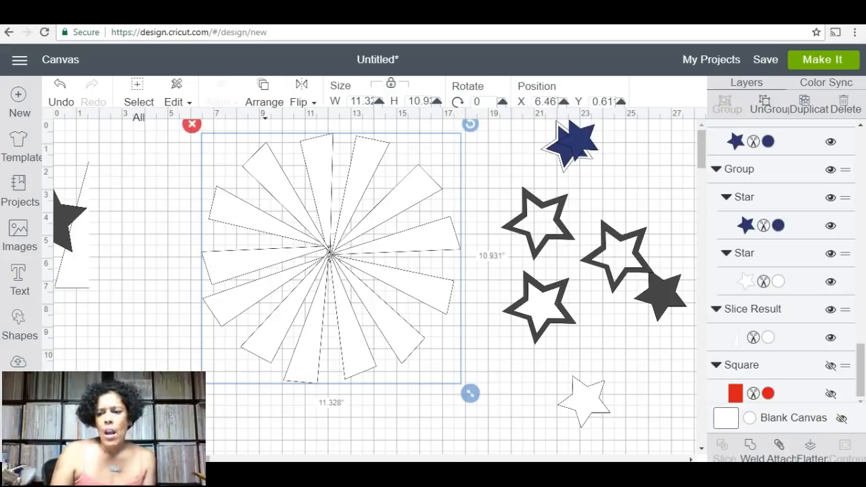
Try welding the grouped rays and shifting the result slightly, and undo both the move and the weld
left_click(749, 448)
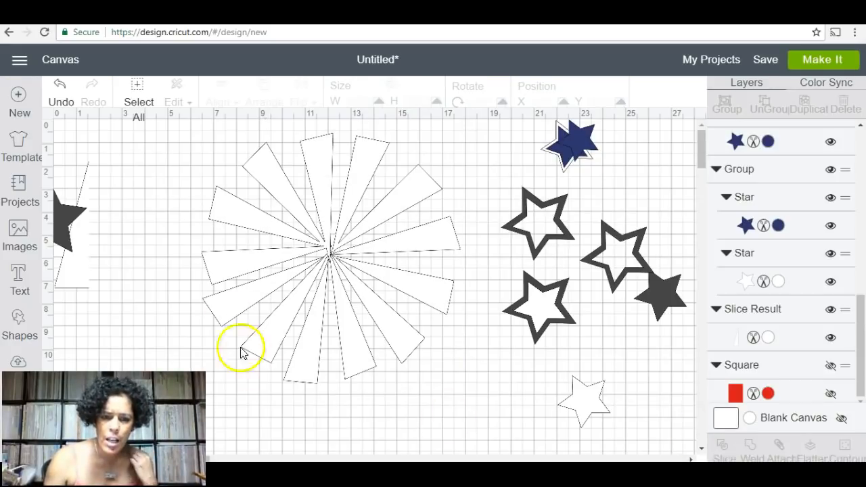
mouse_move(321, 277)
left_mouse_down()
mouse_move(318, 300)
mouse_move(316, 251)
mouse_move(313, 283)
left_mouse_up()
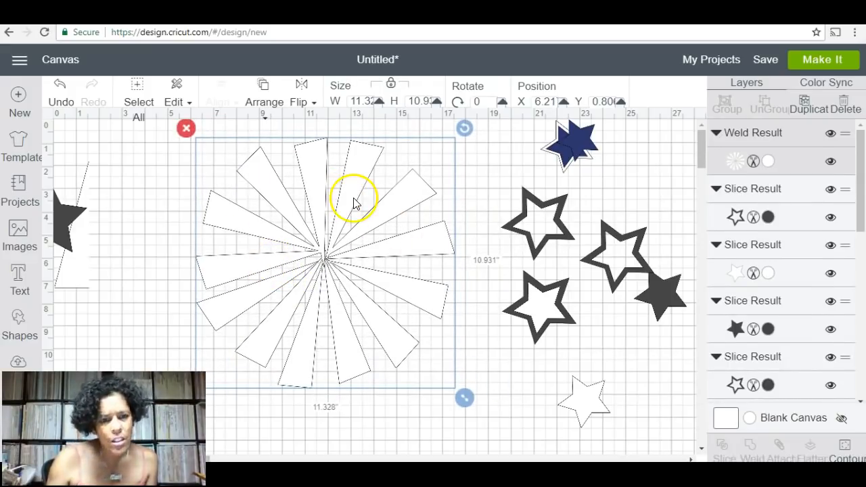
left_click(52, 102)
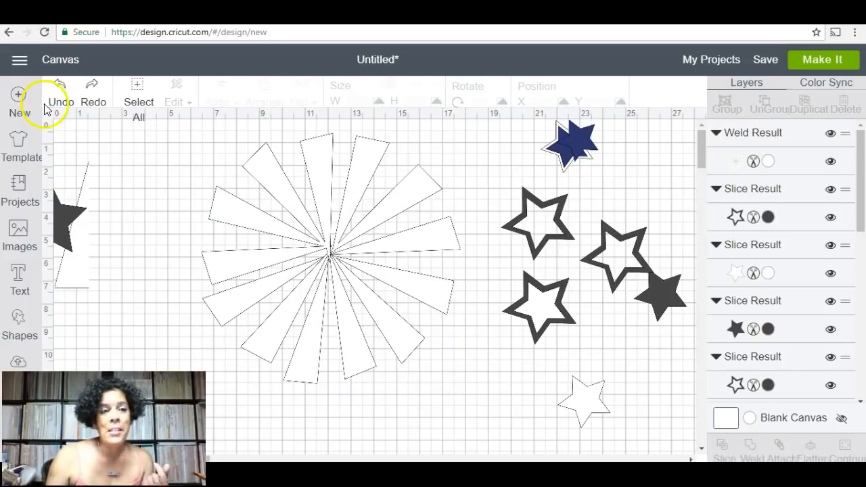
left_click(63, 103)
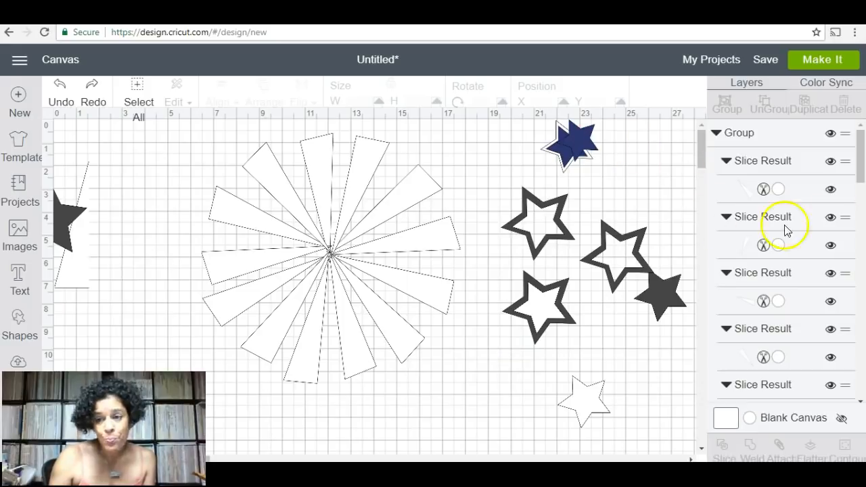
Weld the grouped rays into a single shape and select the welded shape
left_click_drag(157, 137, 472, 408)
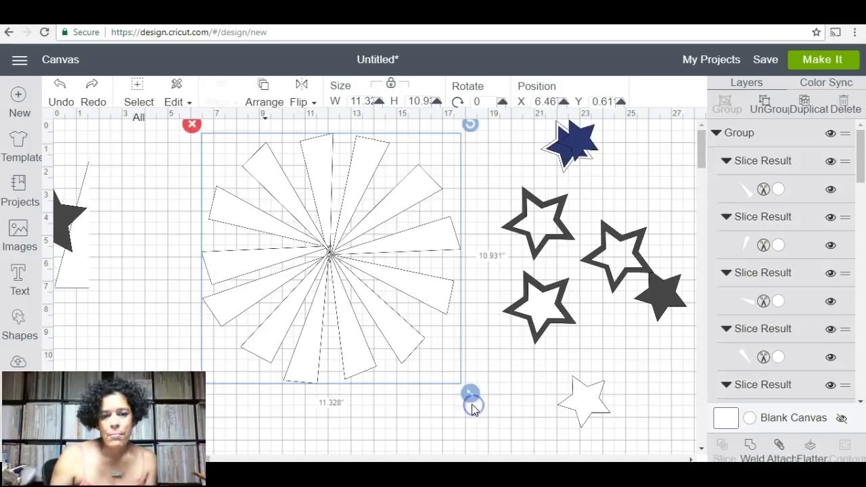
left_click(758, 458)
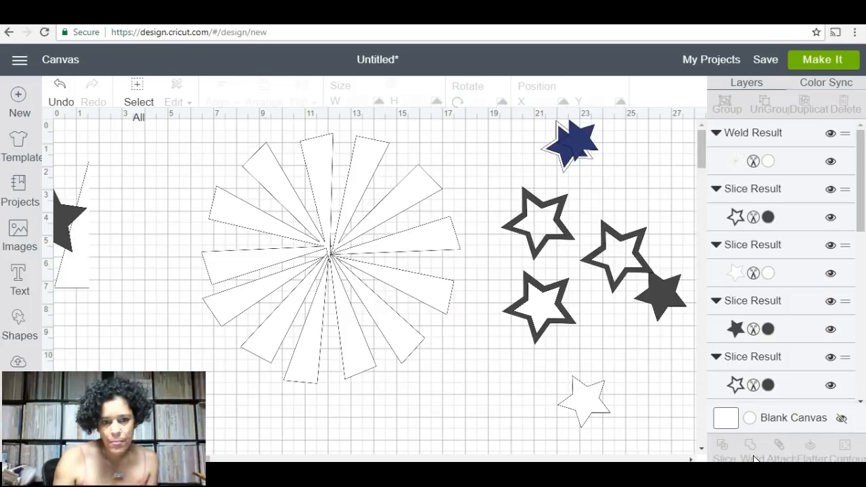
left_click(355, 333)
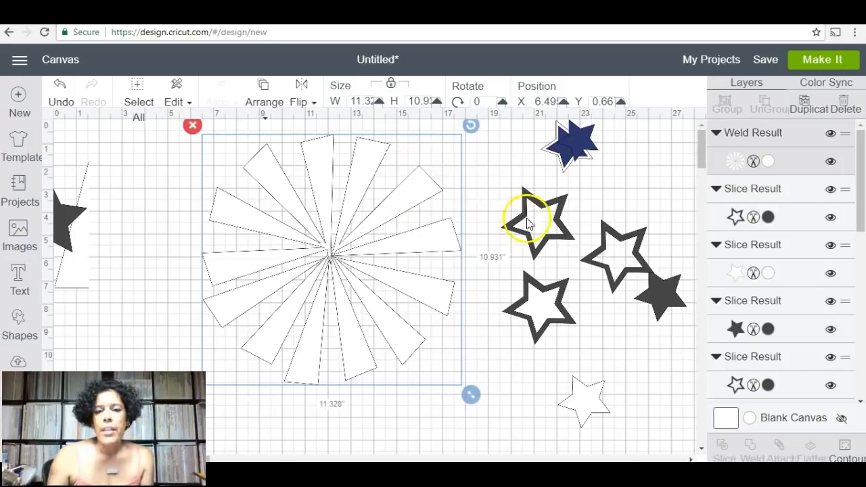
Place the remaining gray star outline over the center of the welded rays and bring it to the front
left_click_drag(501, 237, 322, 279)
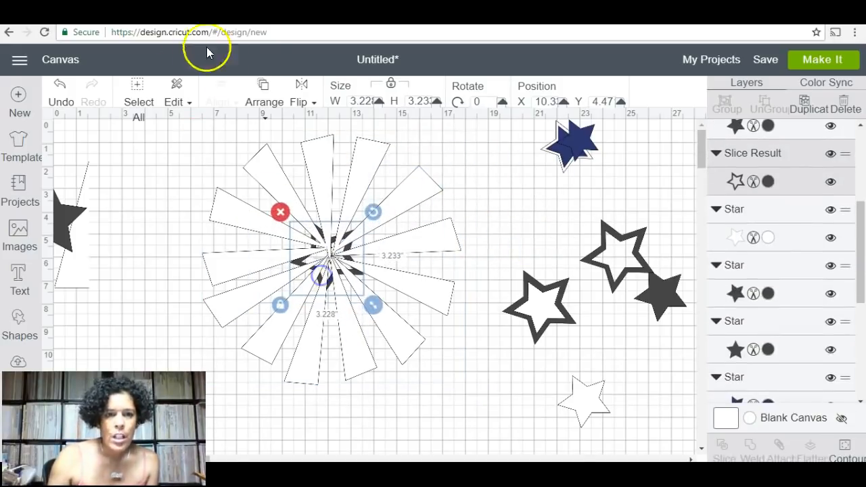
left_click(264, 95)
left_click(298, 181)
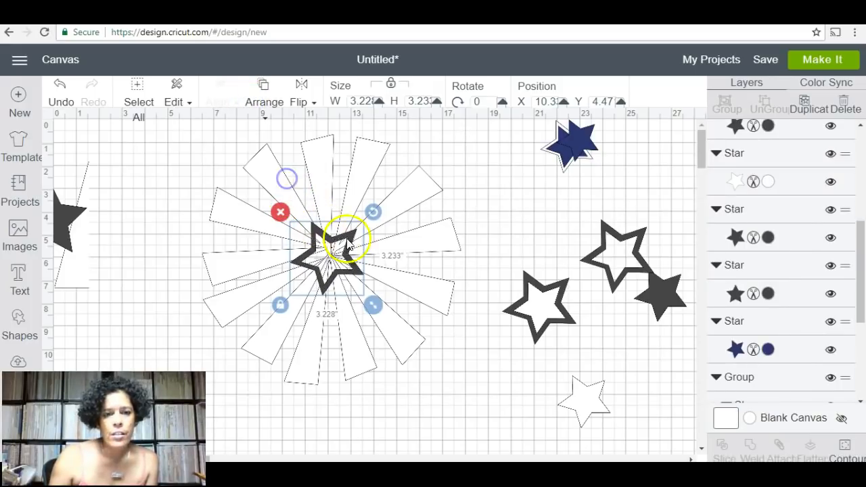
Nudge the gray star outline over the center of the welded rays and unhide the red square behind them
mouse_move(355, 268)
left_mouse_down()
mouse_move(353, 259)
mouse_move(357, 266)
left_mouse_up()
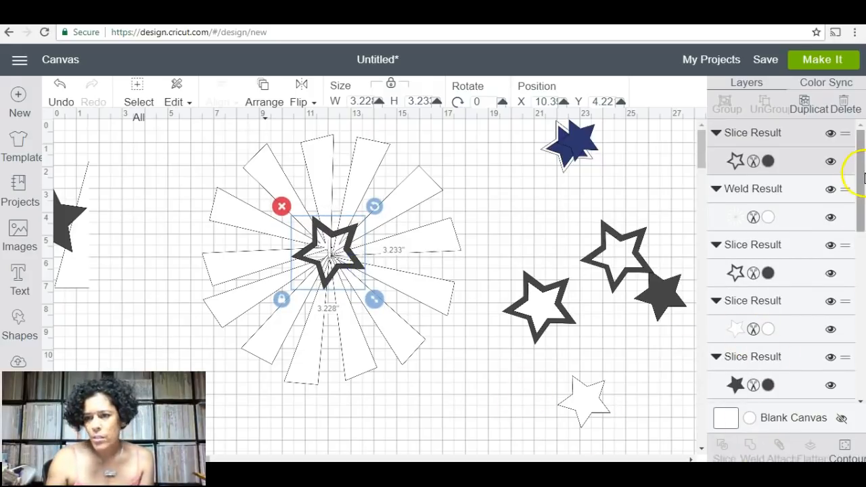
scroll(862, 179, "down", 5)
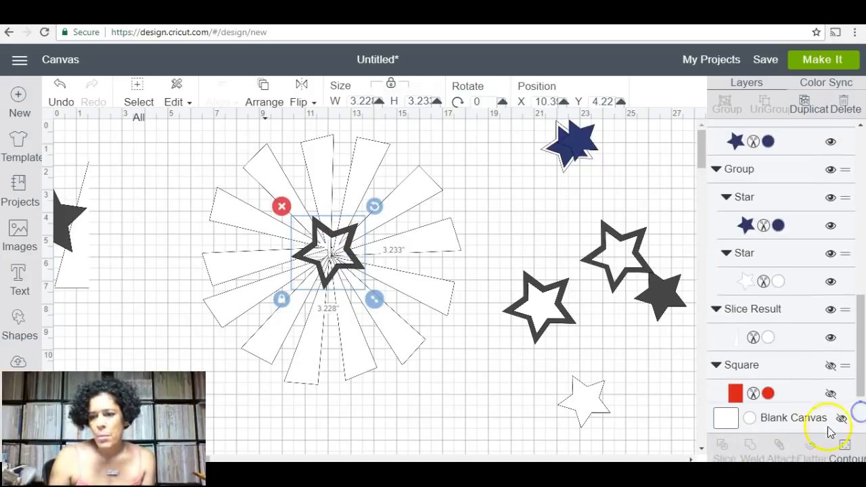
left_click(834, 394)
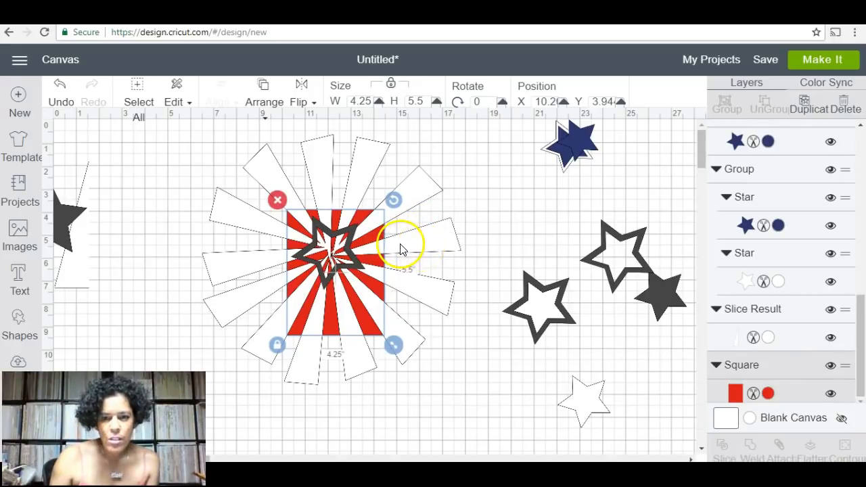
Move the star outline off the rays, separate the white star from the solid gray star, and bring that gray star to the front at the rays' center
left_click_drag(358, 266, 660, 200)
left_click(559, 285)
left_click_drag(553, 301, 537, 384)
left_click_drag(557, 329, 350, 273)
left_click(248, 102)
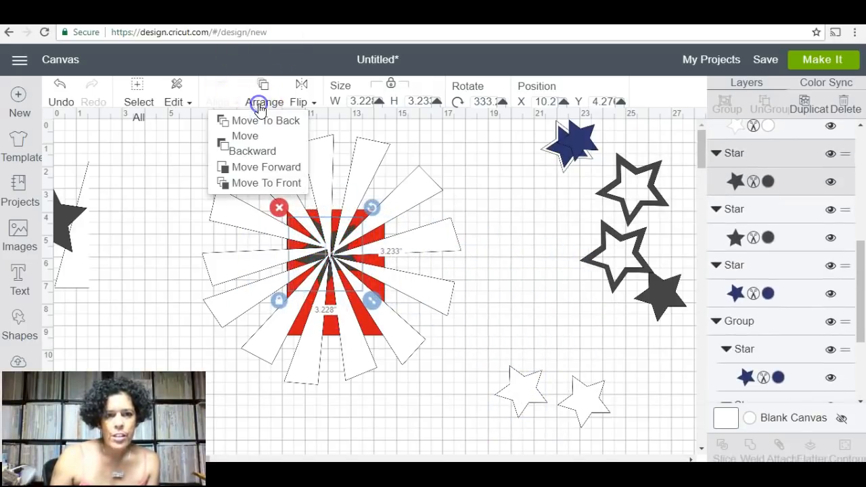
left_click(295, 182)
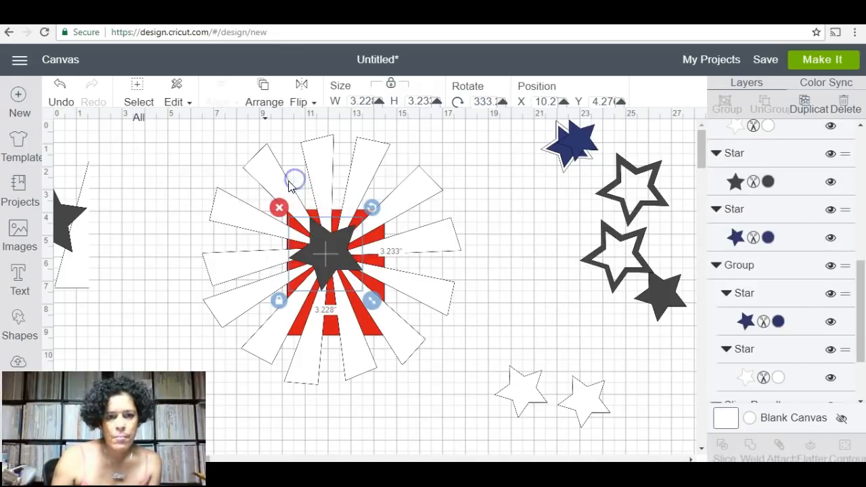
left_click_drag(330, 256, 329, 256)
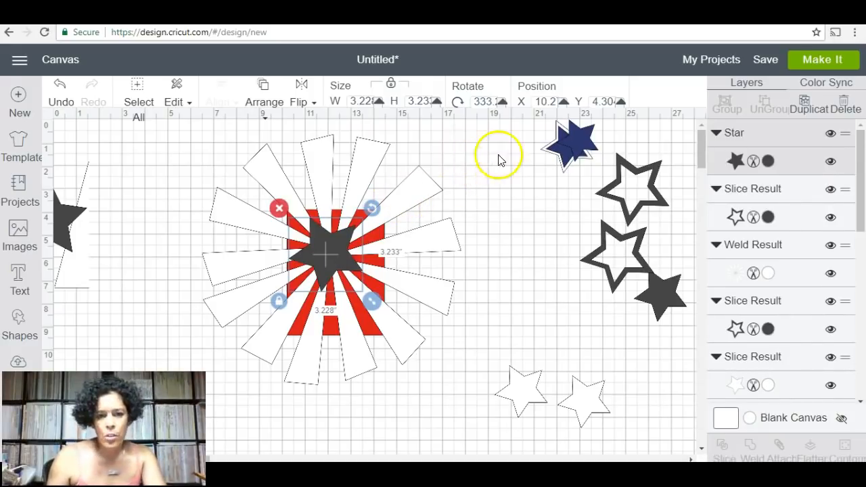
Try welding the solid gray star to the rays and shifting the result, and undo both the move and the weld
left_click(415, 203)
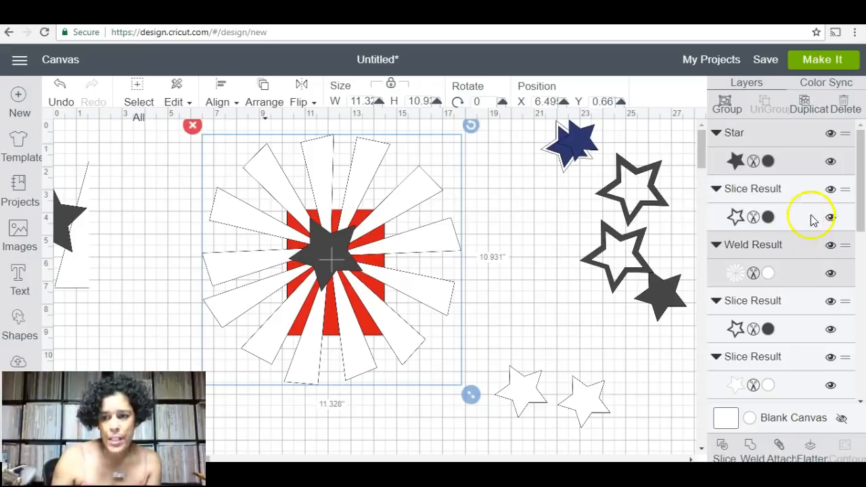
left_click(752, 454)
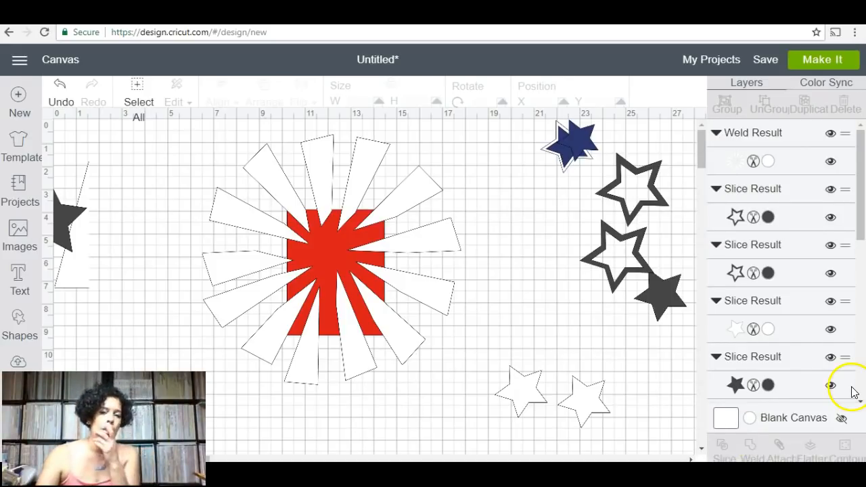
mouse_move(410, 346)
left_mouse_down()
mouse_move(442, 362)
mouse_move(597, 385)
mouse_move(412, 348)
mouse_move(400, 368)
mouse_move(427, 377)
mouse_move(416, 360)
left_mouse_up()
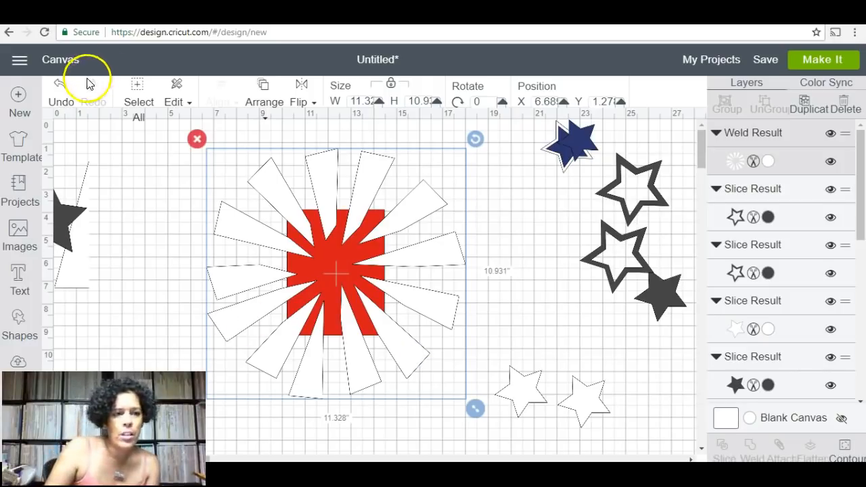
left_click(60, 88)
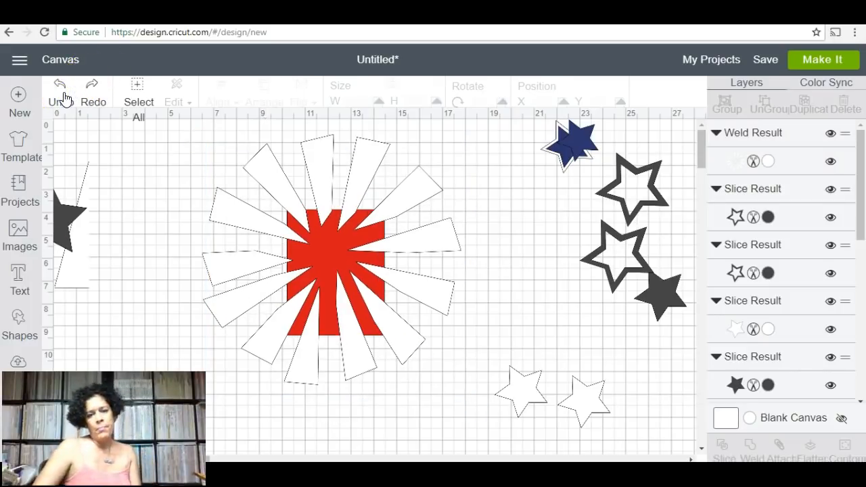
left_click(61, 93)
left_click(61, 91)
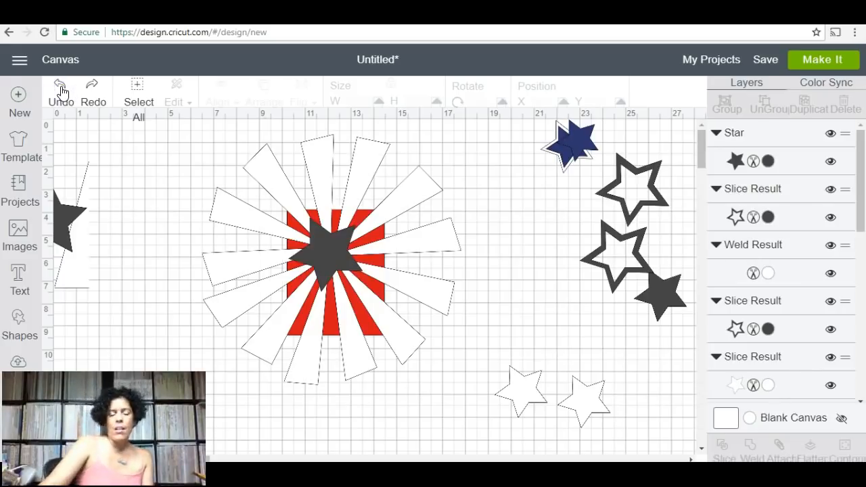
Move the solid gray star off the welded rays and place it back over their center
left_click(344, 263)
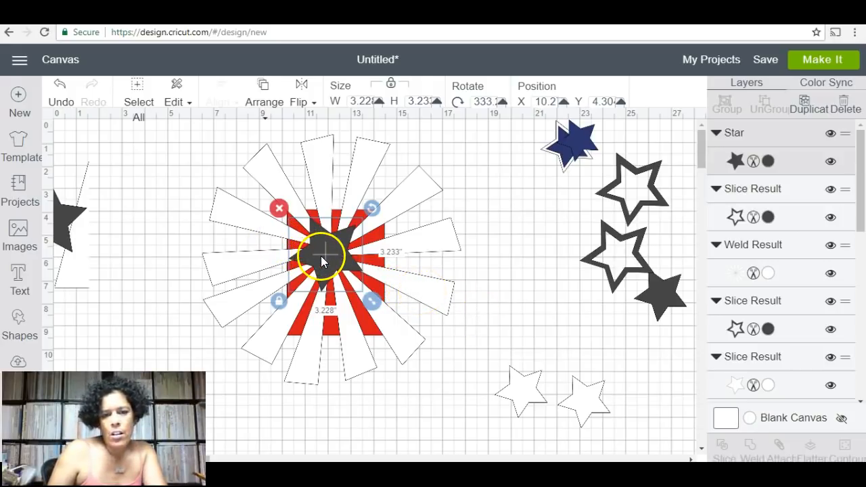
left_click_drag(320, 256, 539, 288)
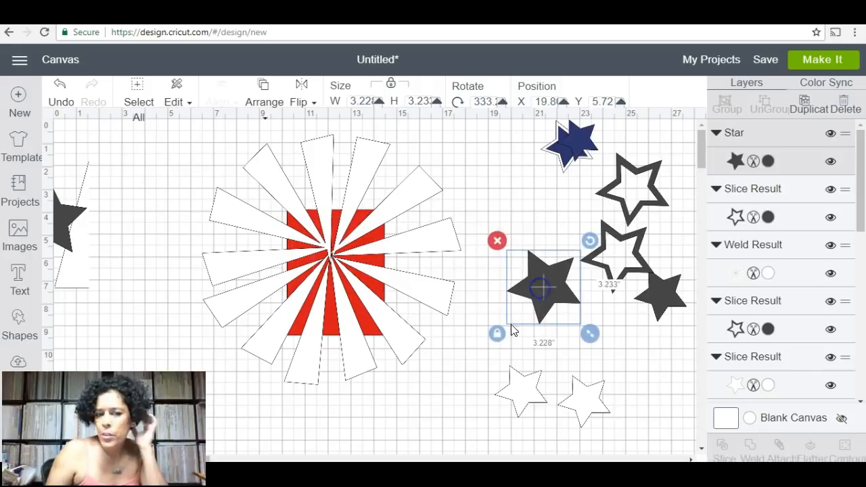
left_click_drag(194, 135, 470, 420)
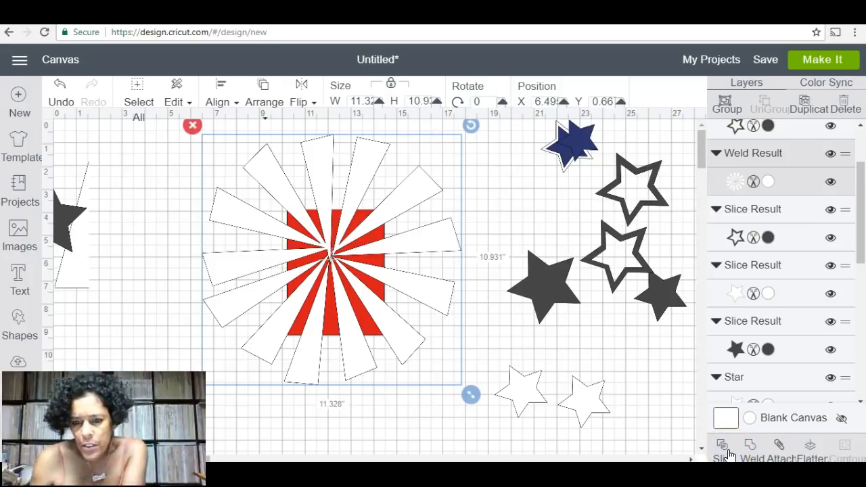
left_click(543, 290)
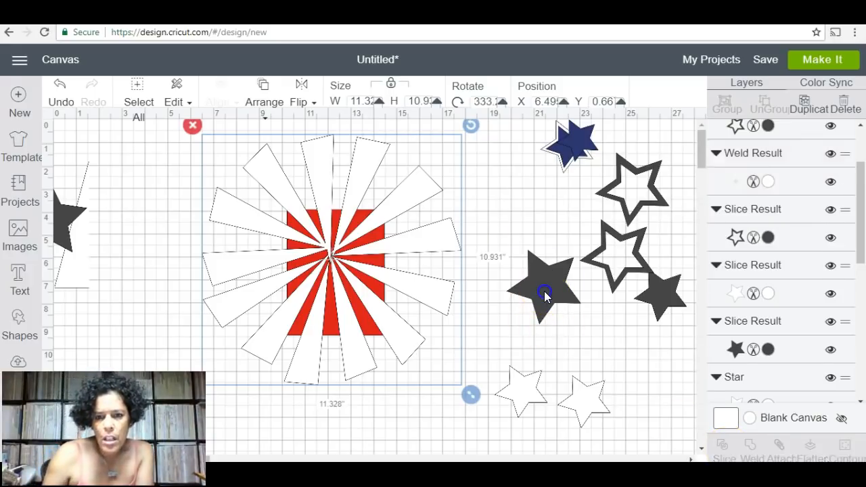
left_click_drag(533, 296, 318, 262)
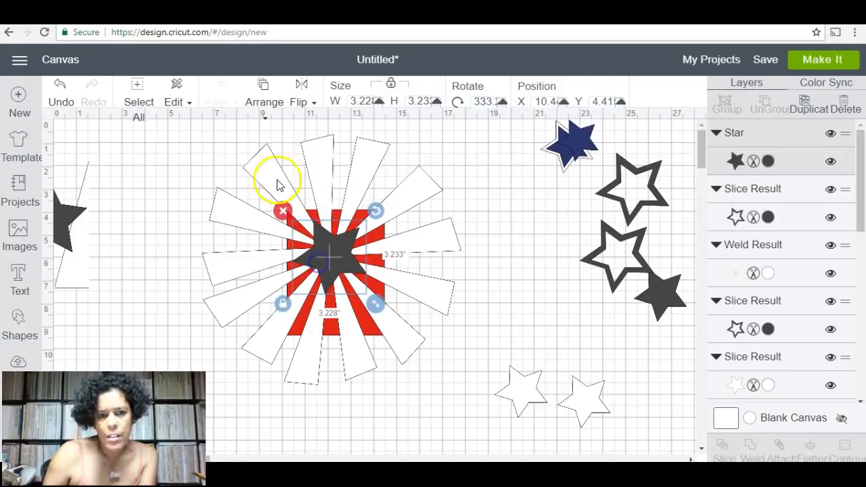
Group the solid gray star with the welded rays and undo the slight move of the group
left_click(410, 190)
left_click(335, 263, "shift")
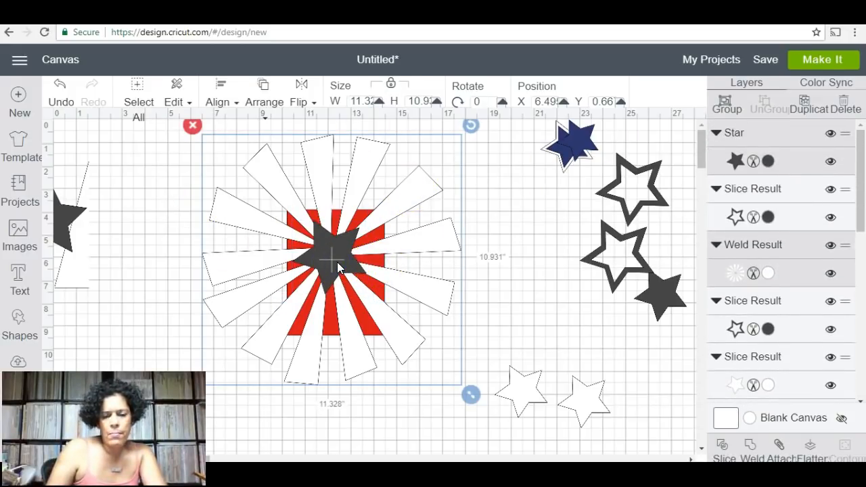
left_click(728, 110)
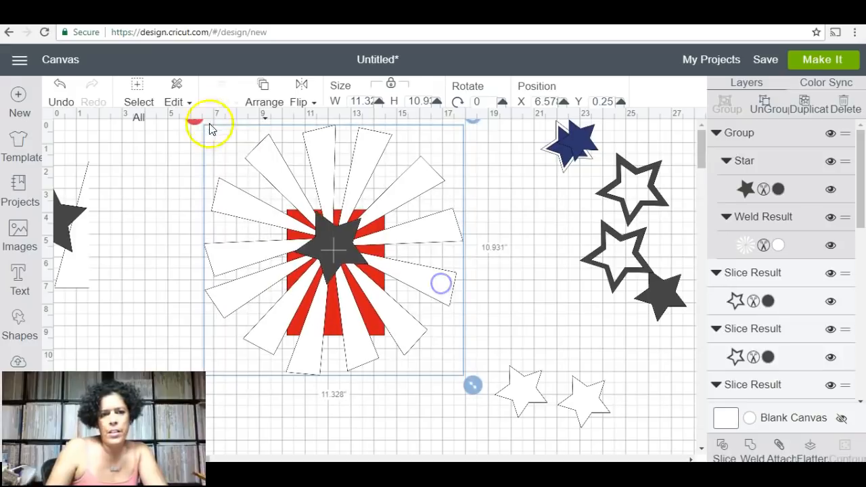
left_click(61, 103)
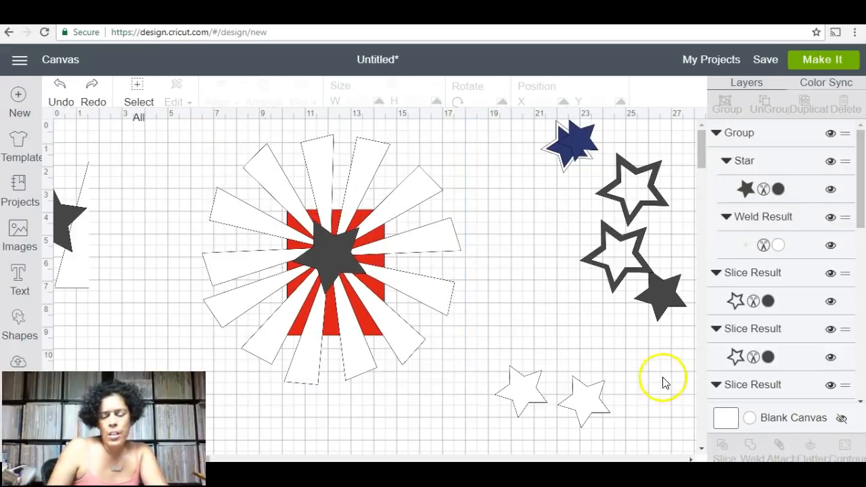
Select the red square together with the star-and-rays group, shift them slightly as one, and clear the selection
left_click(369, 330)
left_click(408, 337)
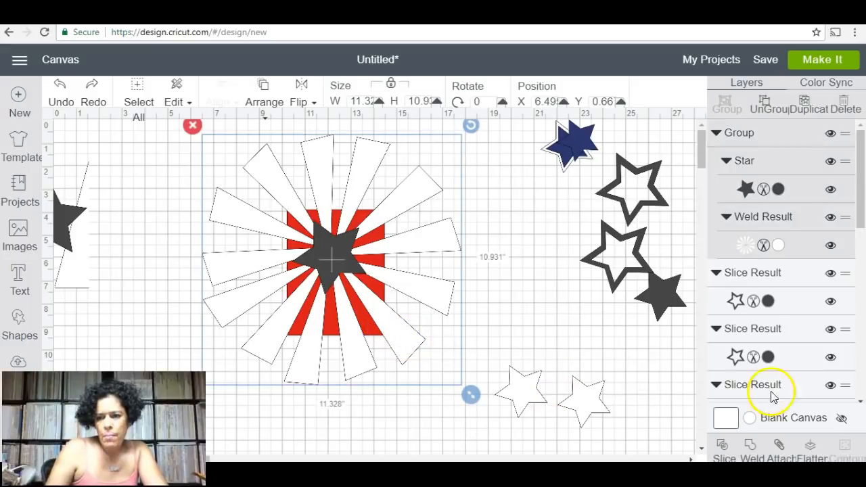
left_click_drag(862, 220, 859, 409)
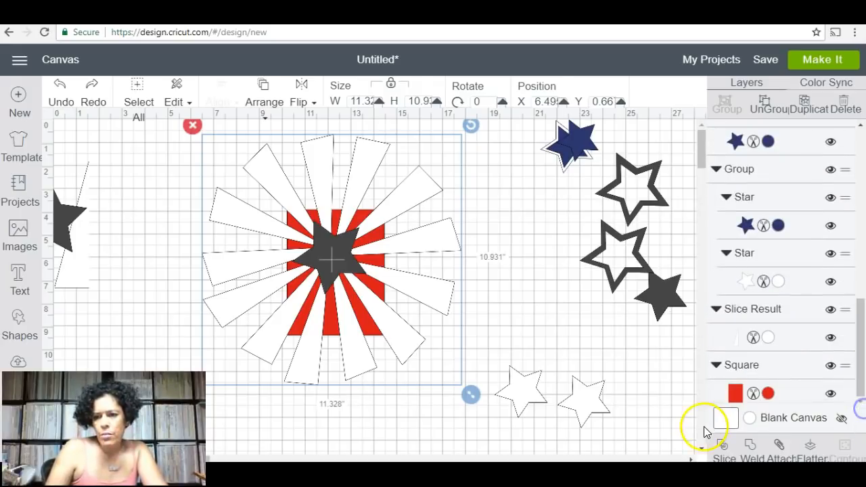
left_click(735, 393)
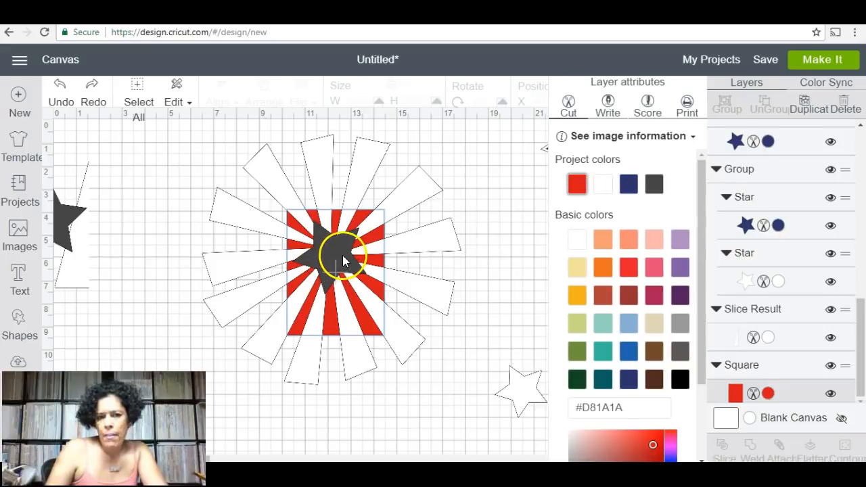
left_click(342, 255)
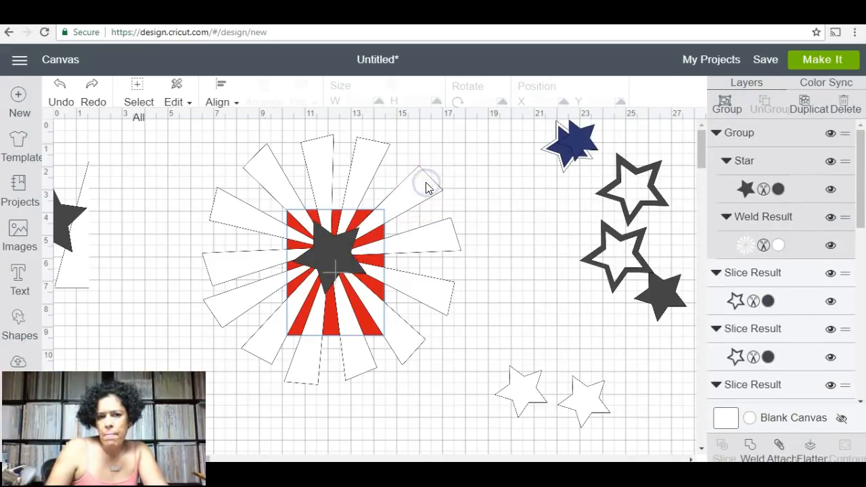
left_click(442, 243)
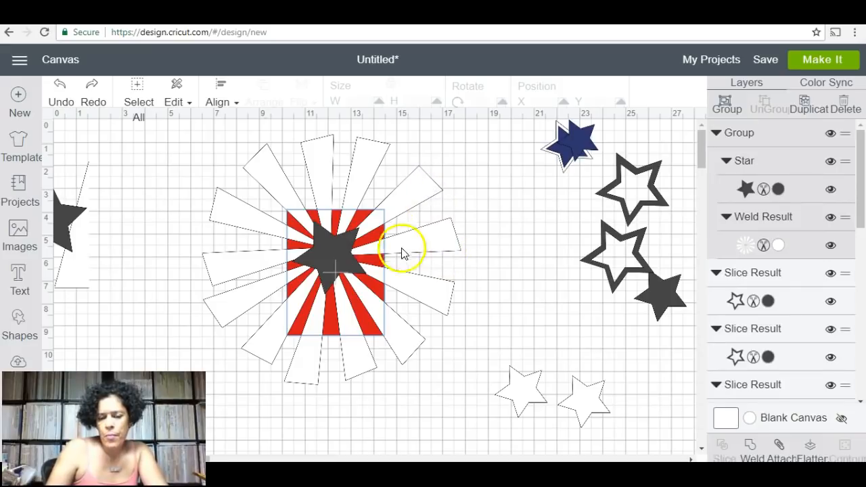
mouse_move(411, 285)
left_mouse_down()
mouse_move(418, 308)
mouse_move(417, 292)
left_mouse_up()
left_click(394, 384)
left_click(497, 323)
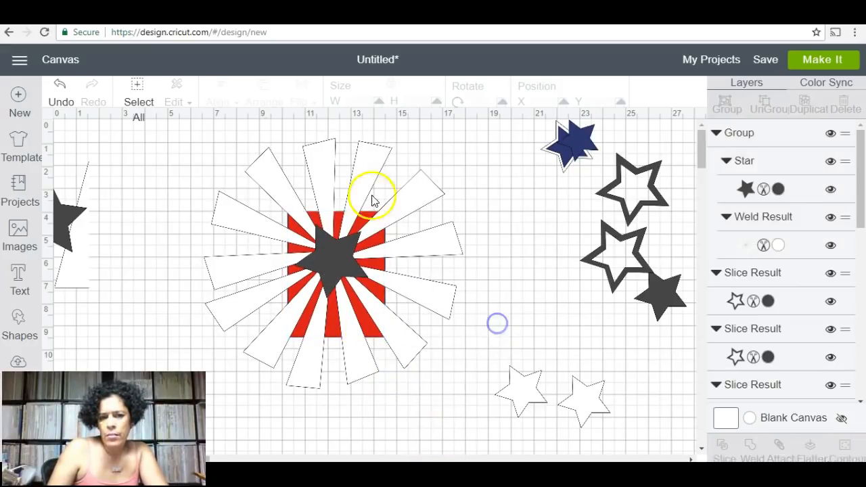
Try welding the grouped star and rays, and undo a slight move of the lower gray star outline
left_click(352, 201)
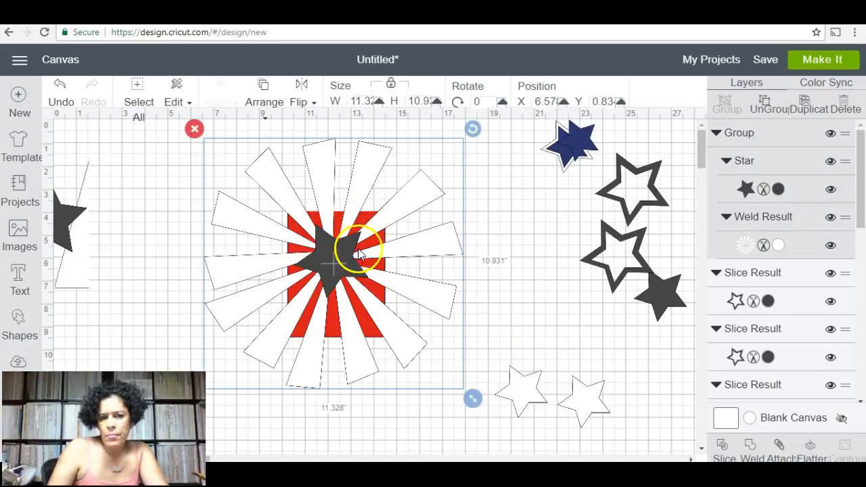
left_click(375, 242)
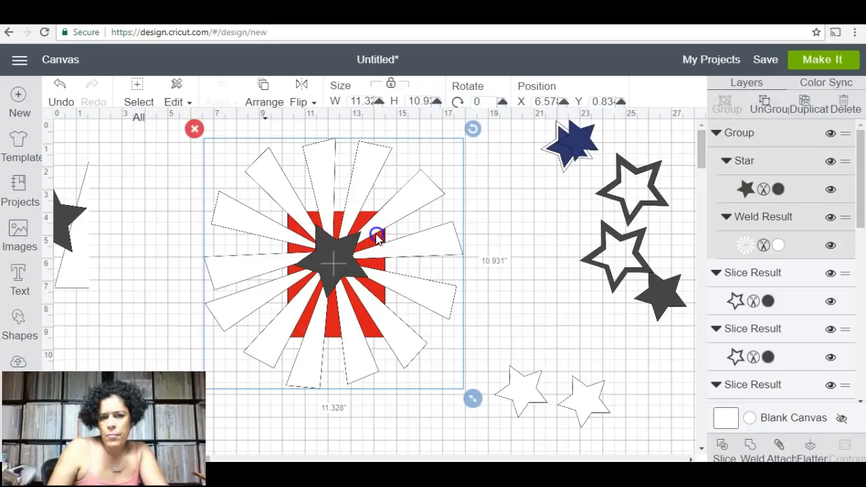
left_click(339, 267)
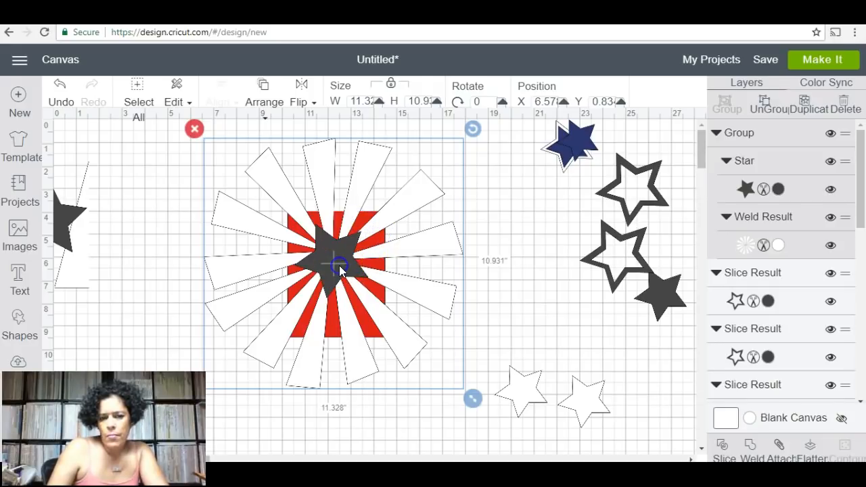
left_click(757, 457)
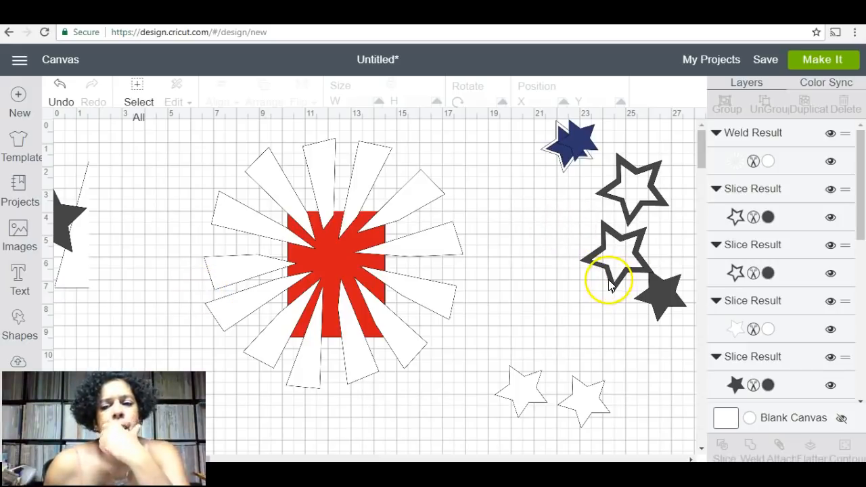
left_click_drag(609, 284, 628, 288)
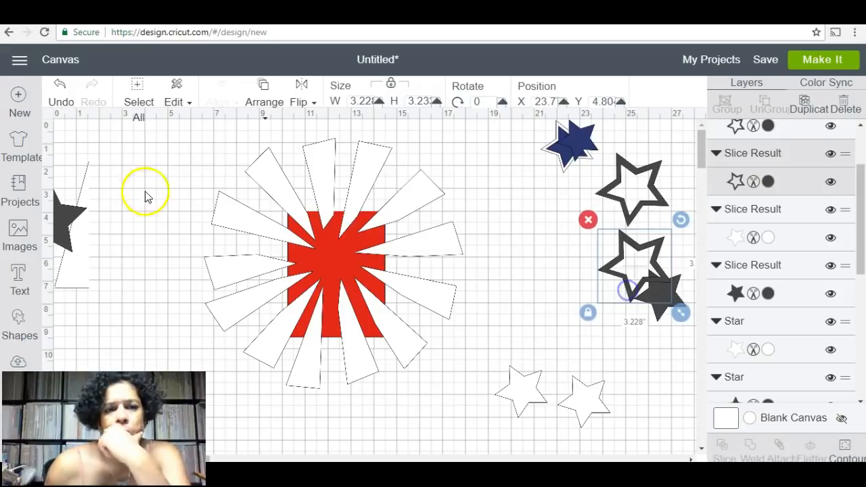
left_click(61, 105)
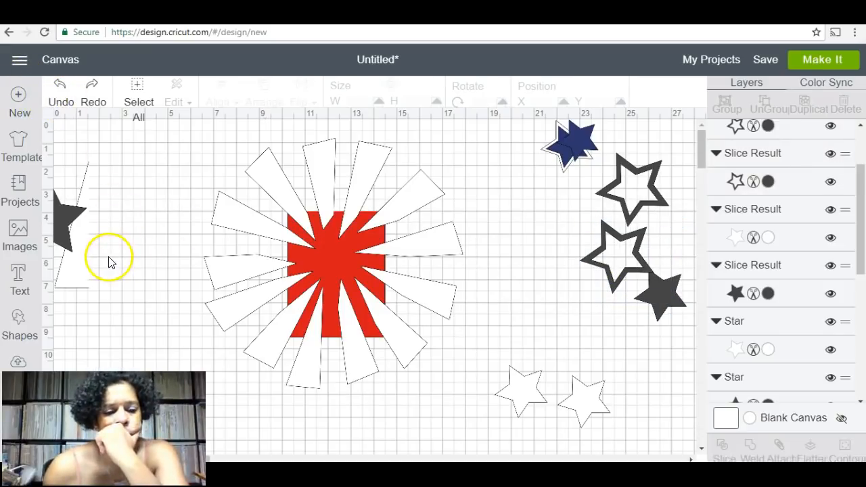
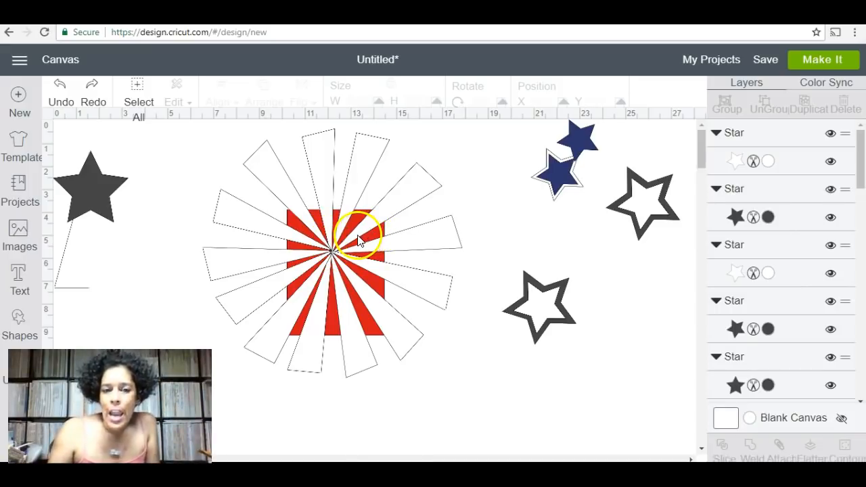
Move the white star off the lower solid gray star and place that gray star over the center of the separate rays
left_click_drag(534, 310, 580, 349)
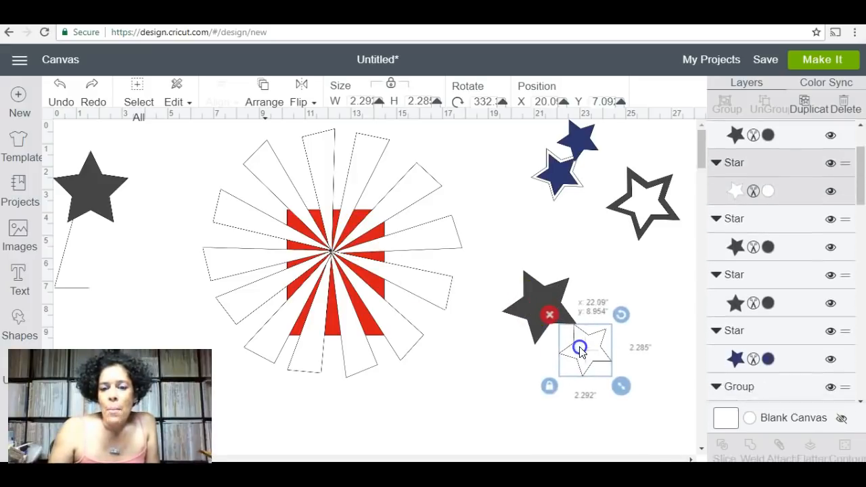
left_click_drag(527, 318, 318, 268)
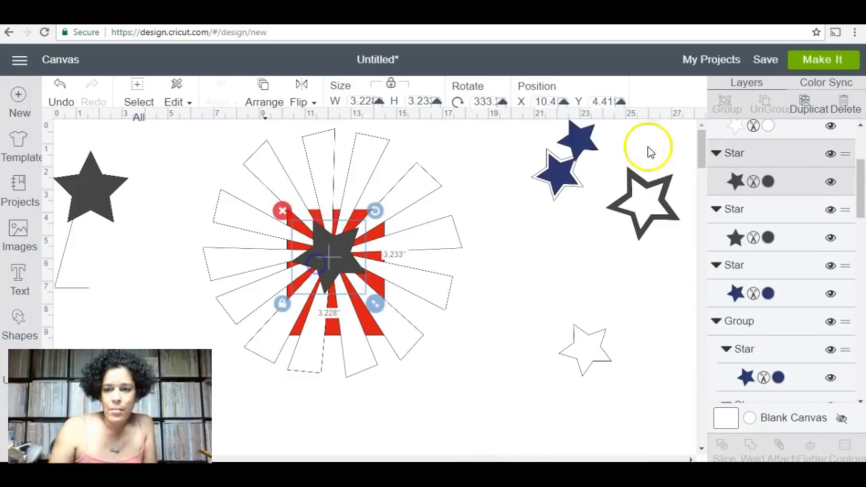
left_click_drag(645, 202, 668, 212)
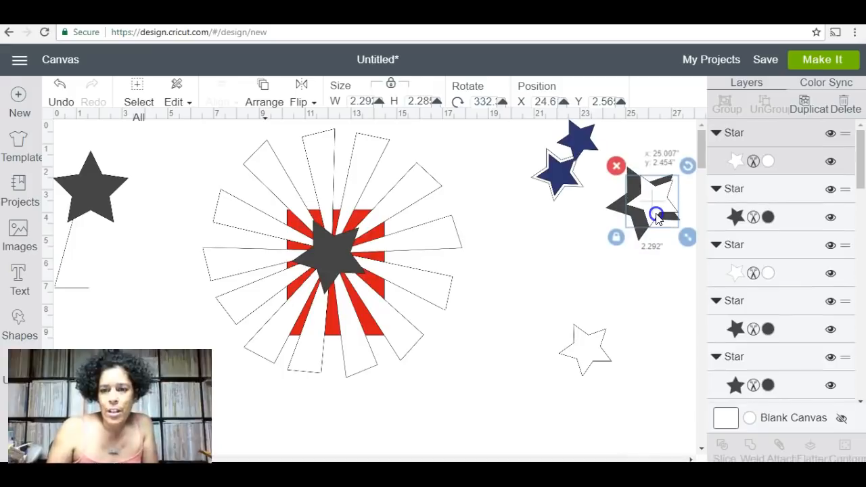
left_click(62, 92)
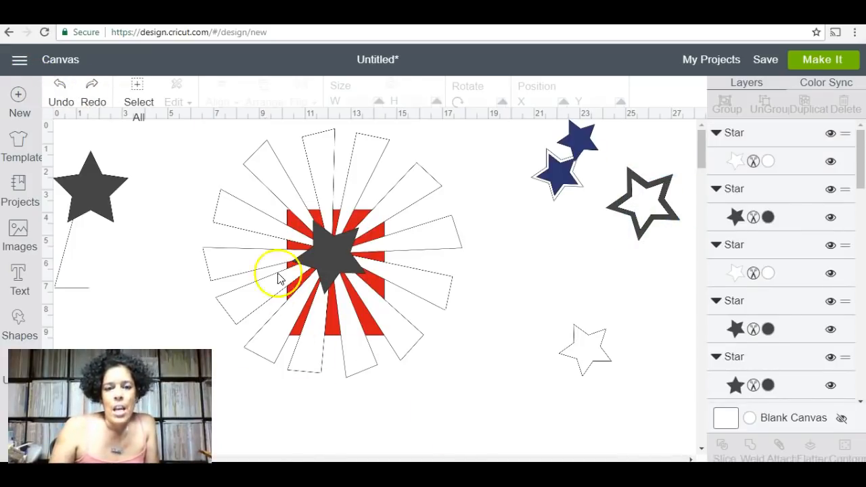
Move the solid gray star off the rays into the empty area between the blue stars and the loose white star
left_click(360, 364)
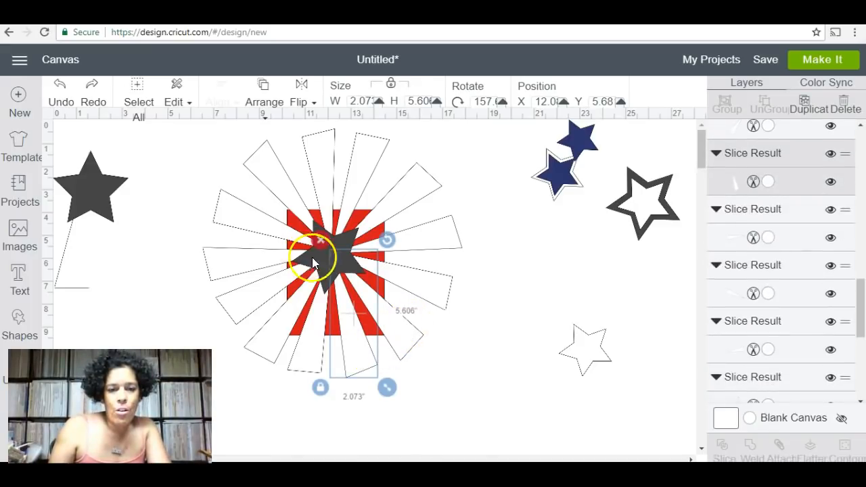
left_click(330, 254)
left_click_drag(334, 256, 589, 240)
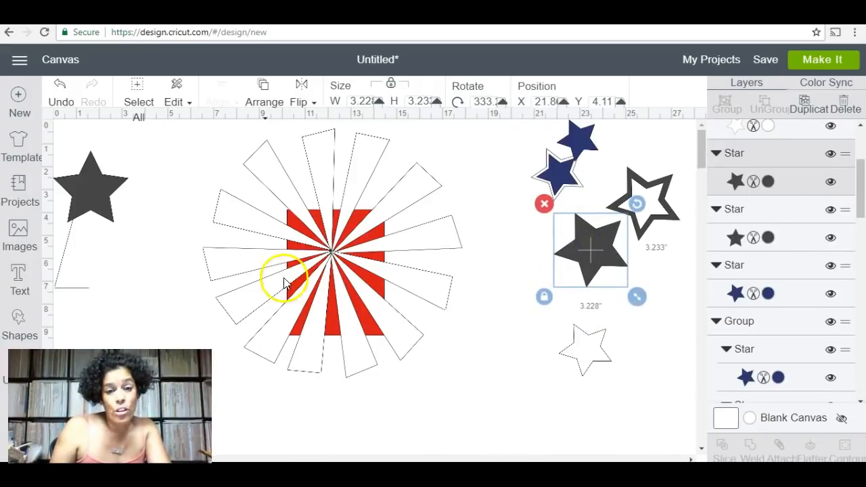
left_click_drag(860, 206, 862, 399)
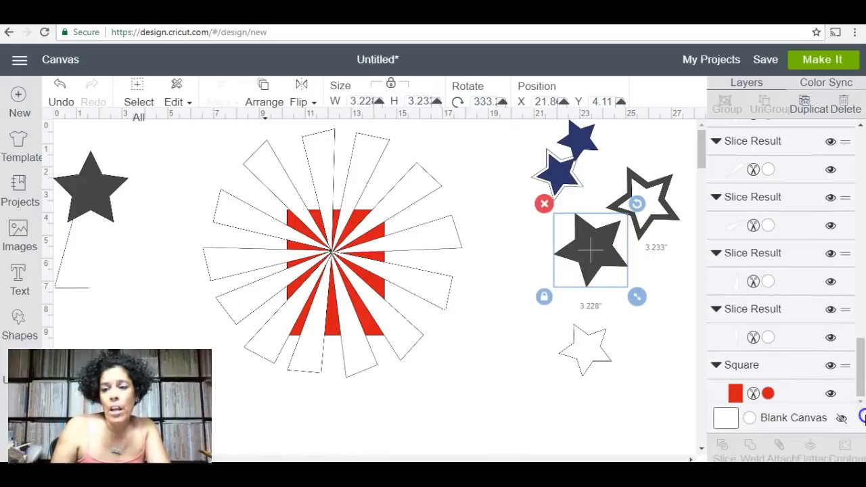
Hide the red rectangle and weld all the white ray slices into one sunburst shape
left_click(830, 395)
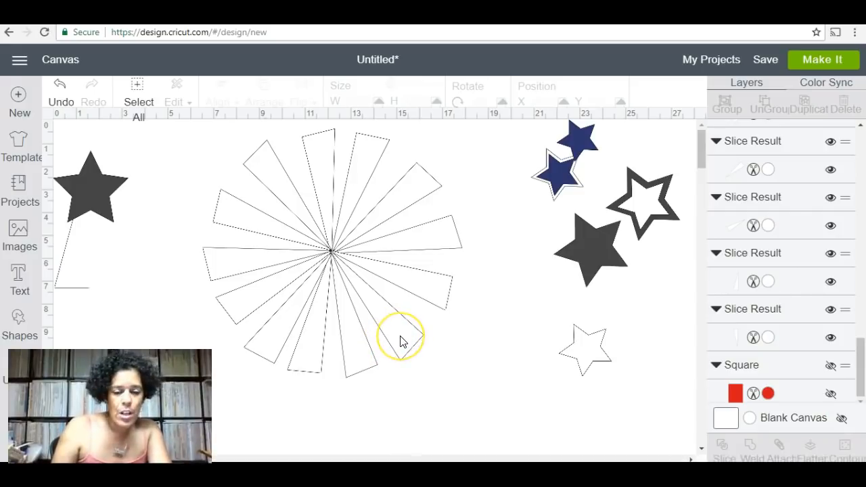
left_click_drag(219, 394, 460, 157)
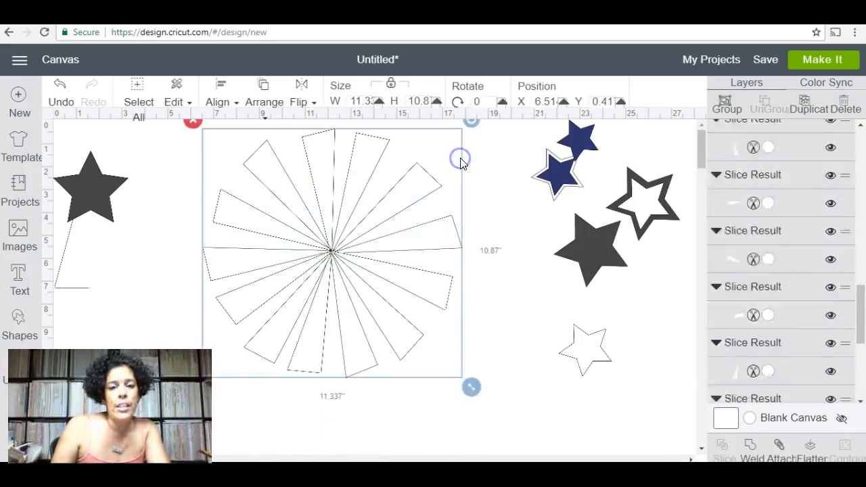
left_click(757, 456)
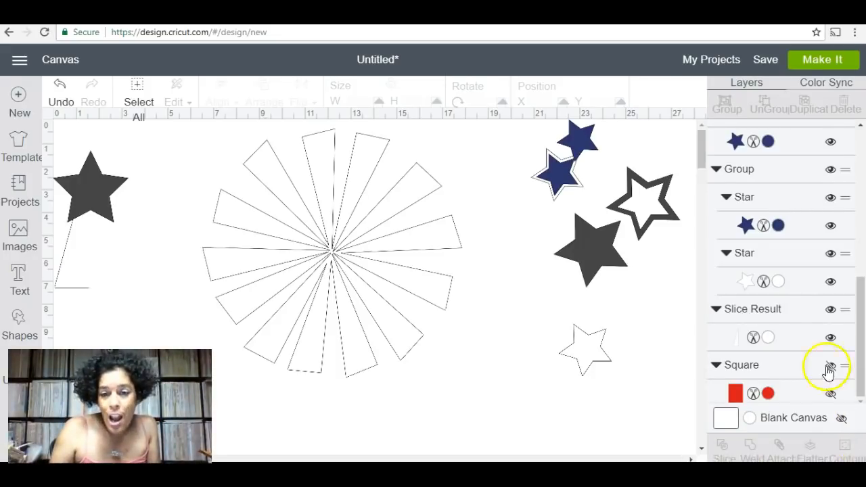
Place the large dark gray star at the centre of the sunburst and bring it to the front
left_click_drag(593, 255, 322, 272)
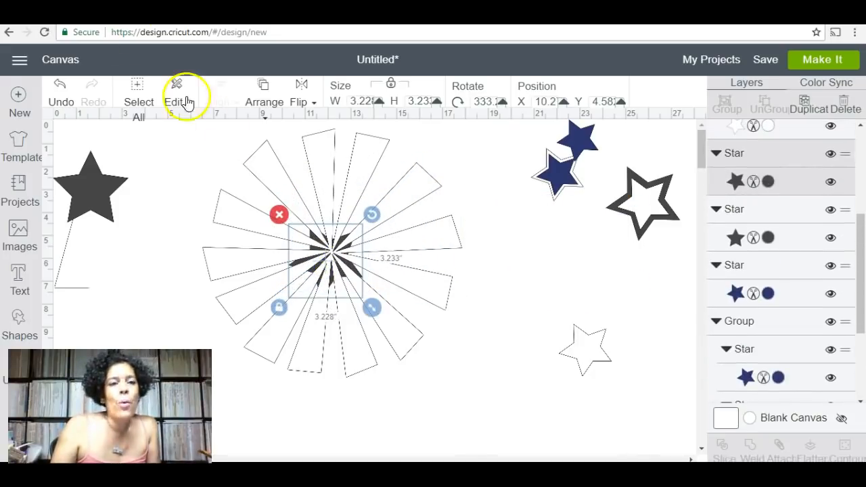
left_click(260, 95)
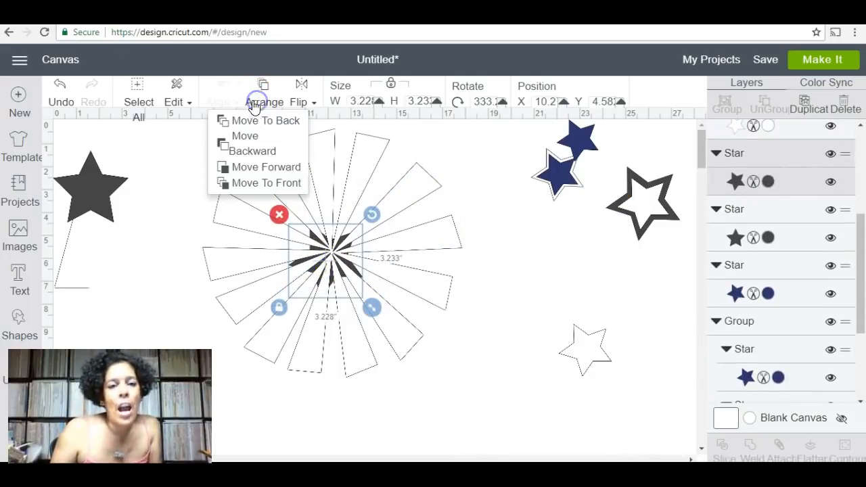
left_click(288, 184)
left_click(339, 271)
left_click_drag(339, 270, 346, 265)
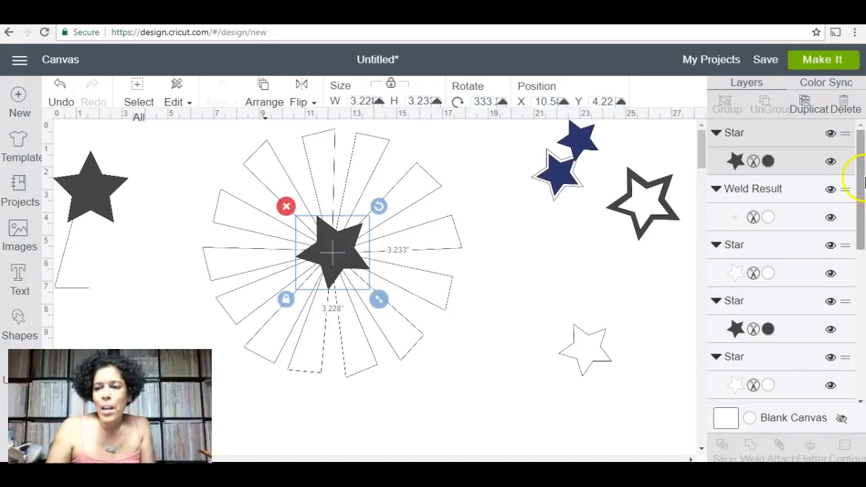
Show the red rectangle again and adjust the dark star's position over the centre of the rays
left_click_drag(860, 193, 863, 438)
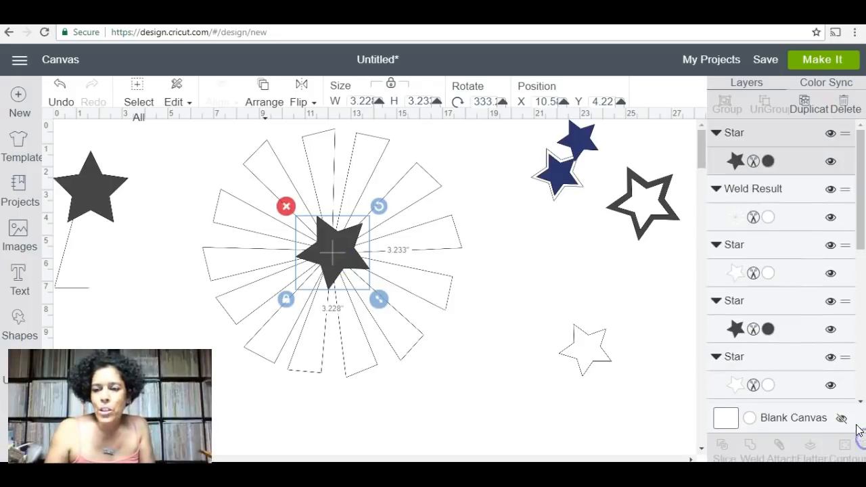
left_click_drag(858, 234, 860, 404)
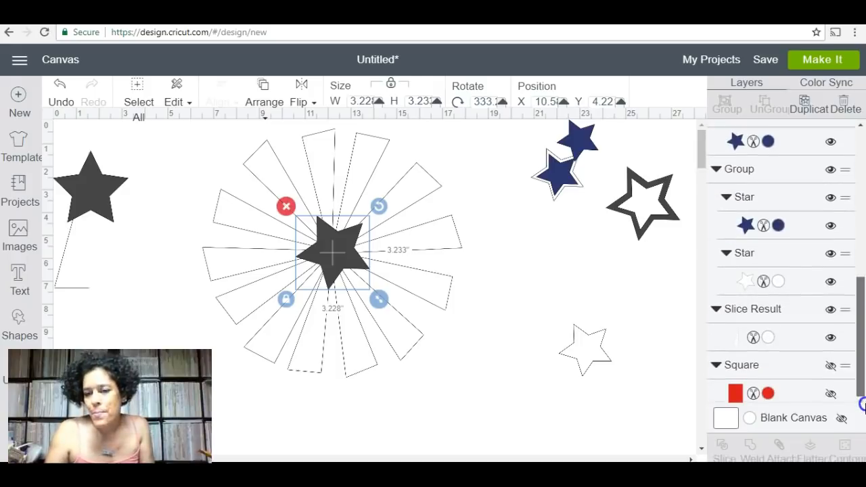
left_click(832, 394)
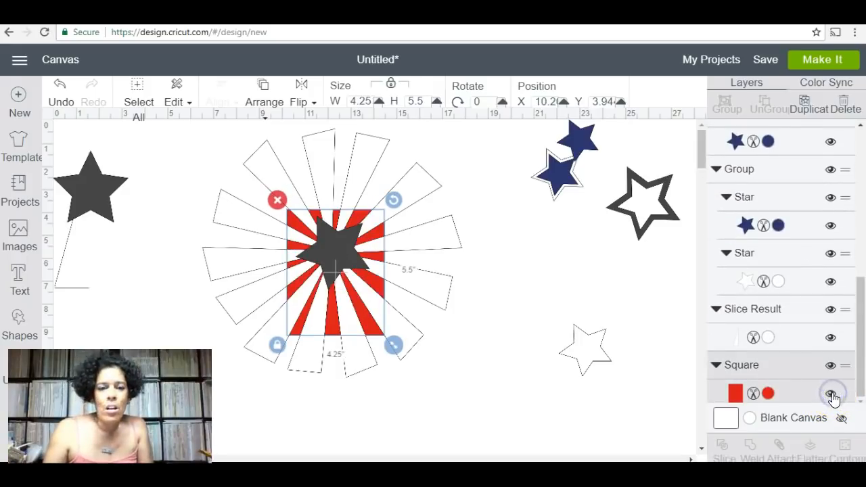
left_click(346, 255)
left_click_drag(343, 259, 344, 264)
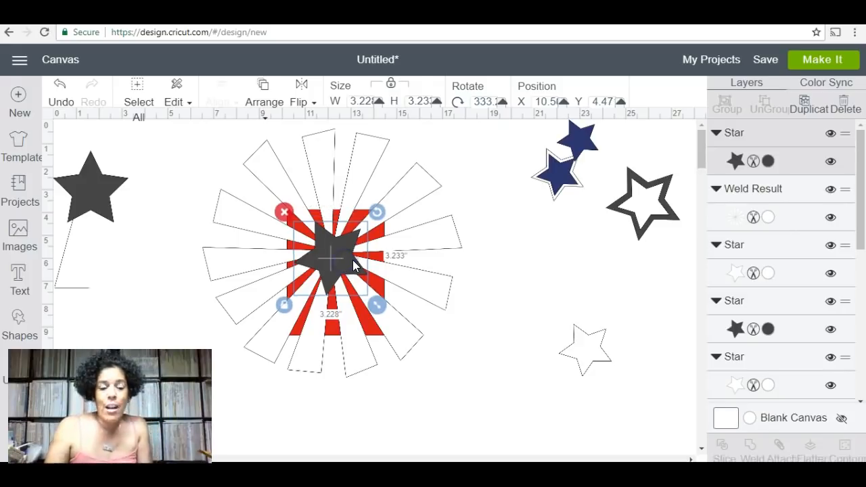
Weld the dark star to the sunburst and shift the welded shape slightly over the red rectangle
left_click(352, 260)
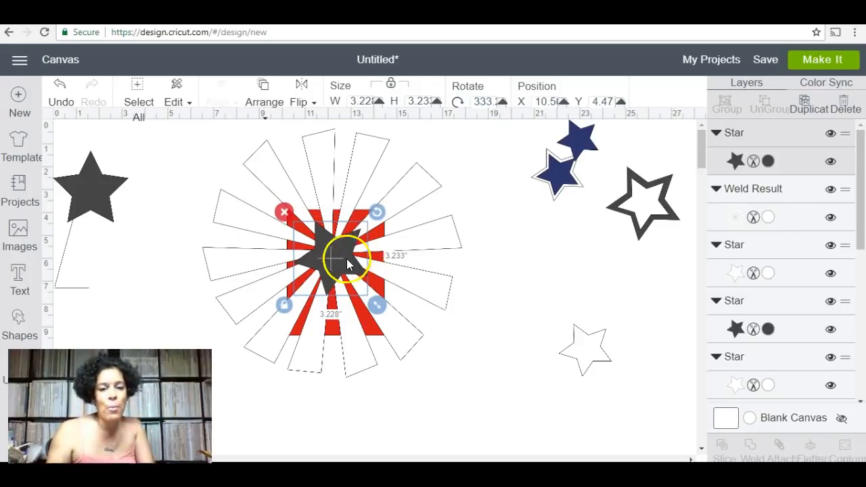
left_click(437, 302)
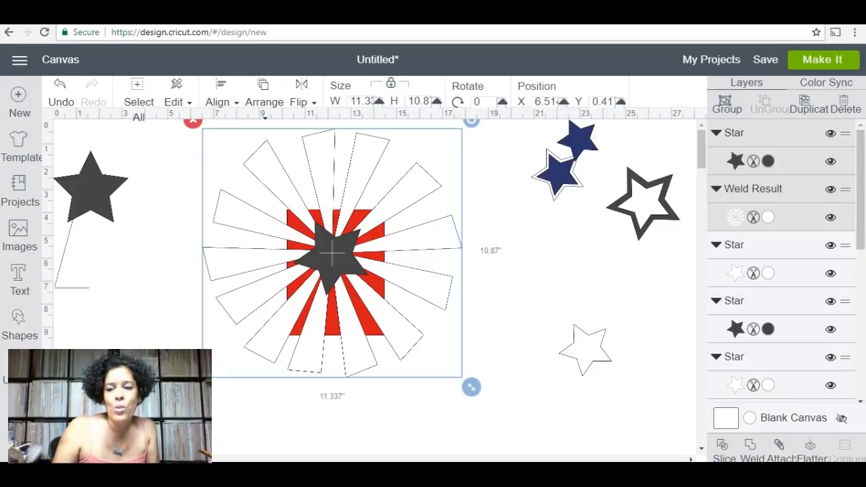
left_click(757, 457)
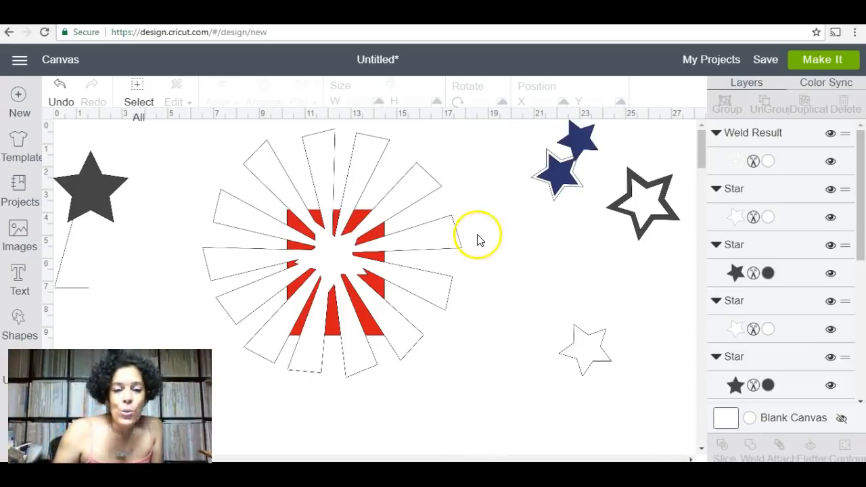
left_click(399, 346)
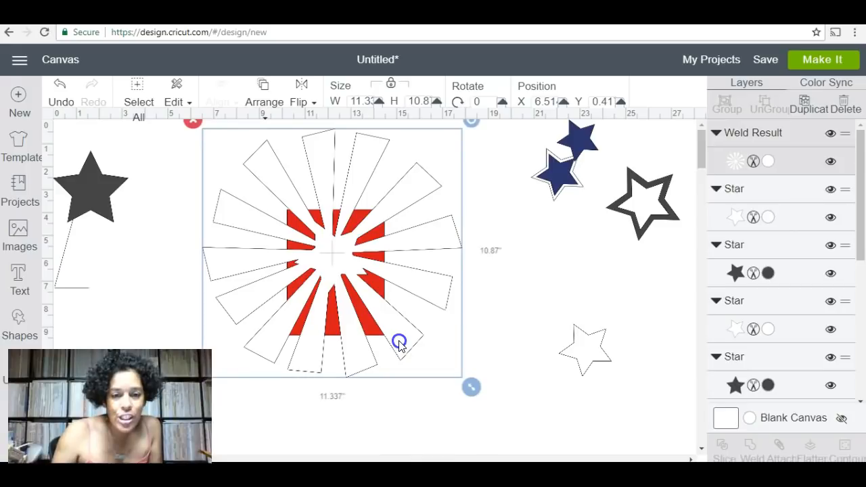
left_click_drag(400, 347, 401, 349)
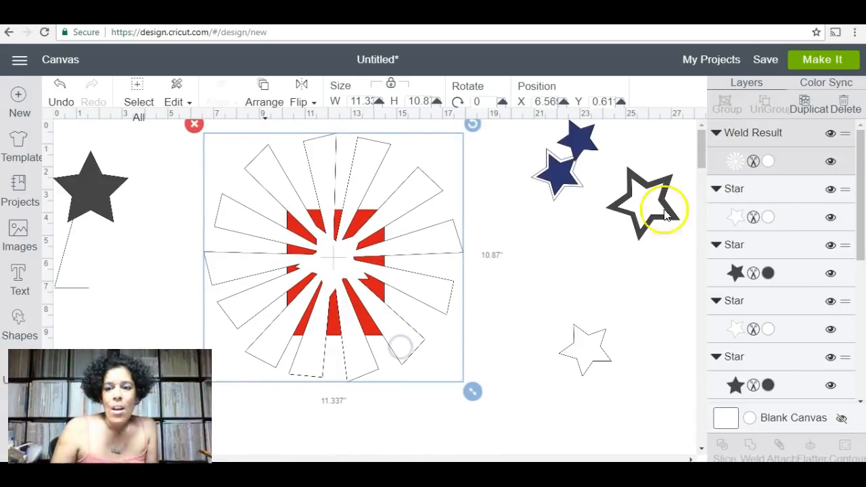
Slice the dark star with the white star on top of it and pull the resulting pieces apart
left_click_drag(602, 161, 697, 257)
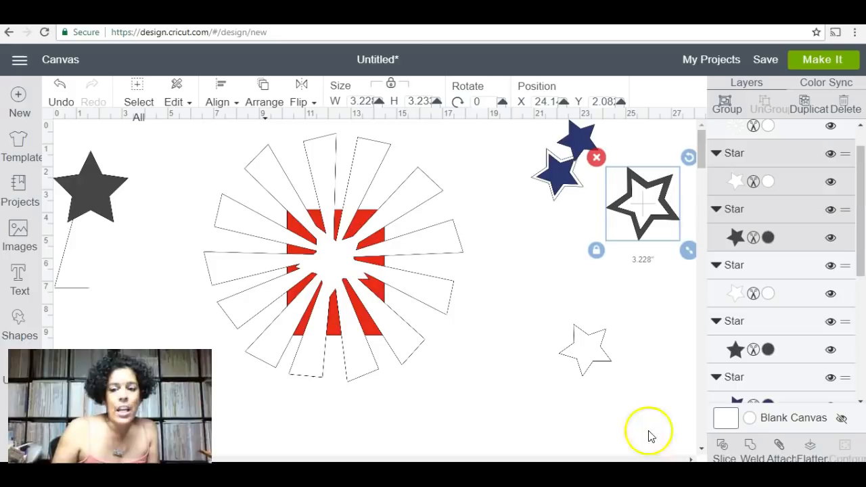
left_click(722, 451)
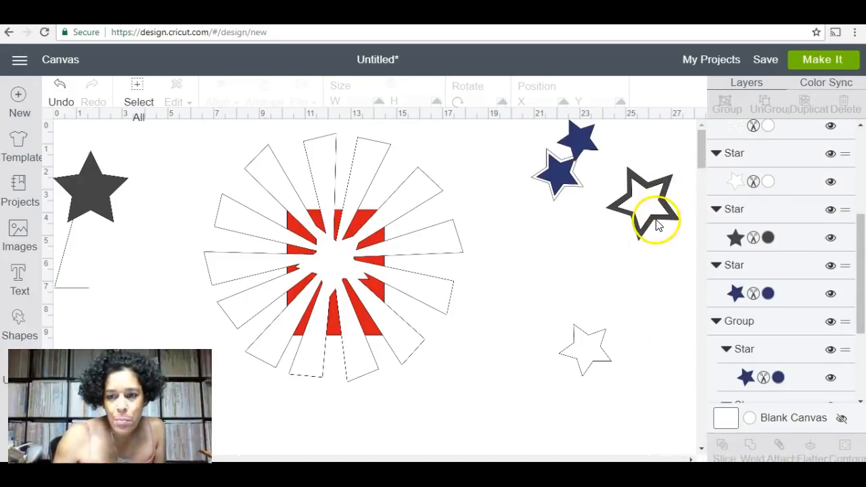
left_click(590, 285)
left_click_drag(589, 285, 657, 291)
left_click_drag(643, 197, 703, 357)
left_click_drag(620, 215, 552, 276)
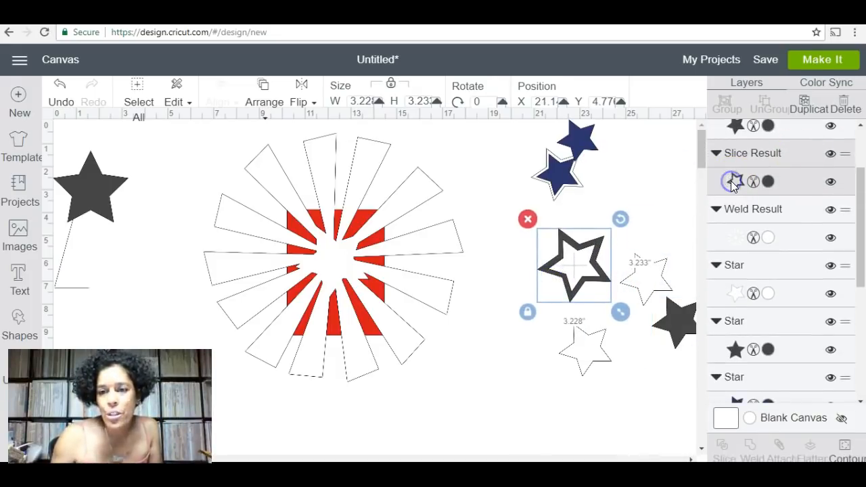
Recolor the sliced star outline to Geode (#2C356D) and place it at the centre of the sunburst
left_click(730, 180)
left_click(629, 382)
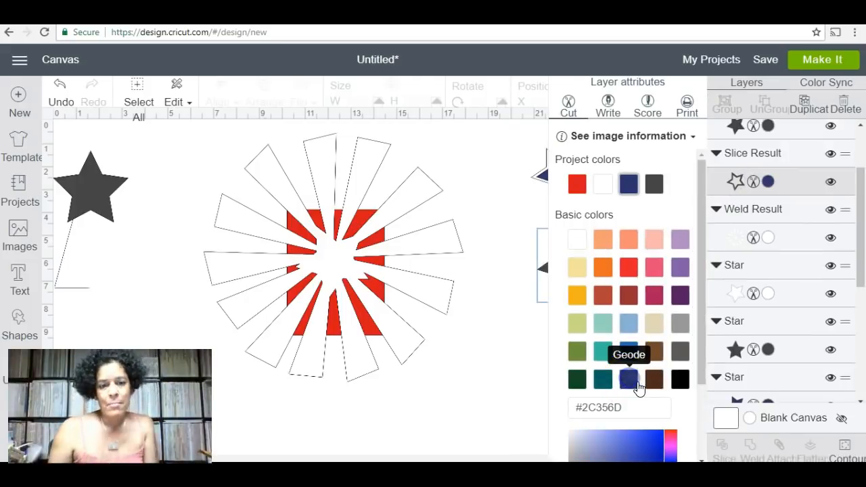
left_click(541, 269)
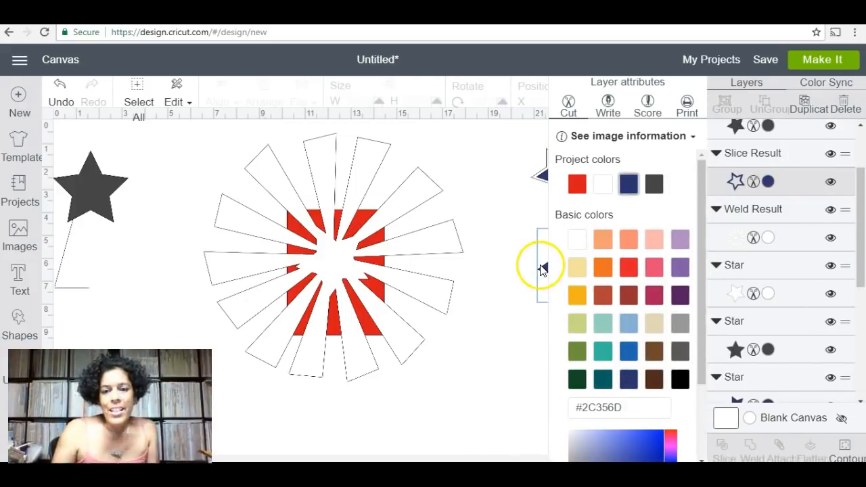
left_click_drag(541, 270, 304, 269)
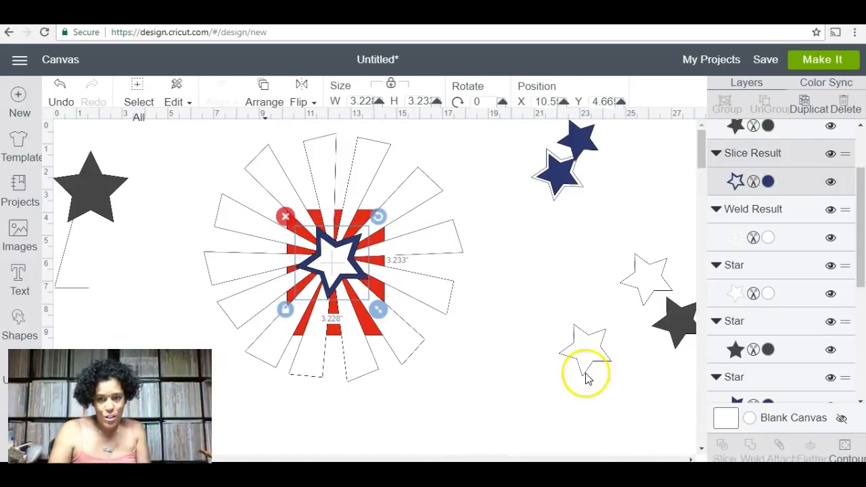
Move the lower white star aside and recolor the small dark star cut-out to light gray #B6AAAA
left_click_drag(605, 361, 609, 379)
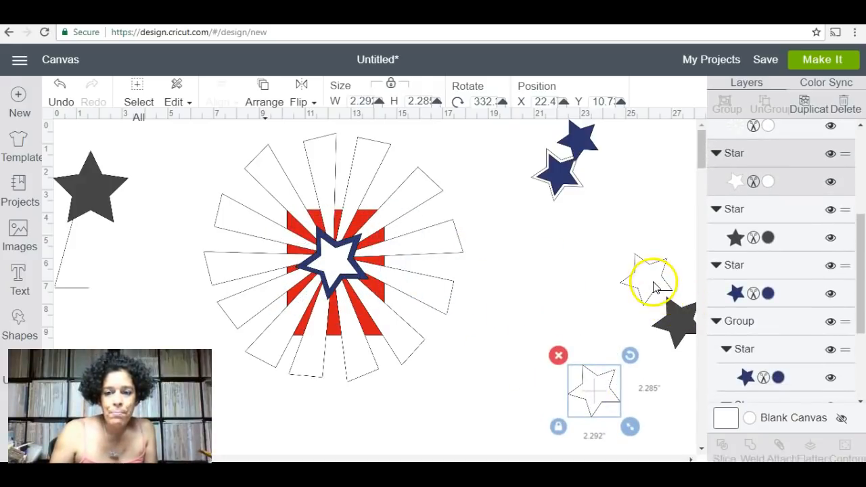
left_click(673, 331)
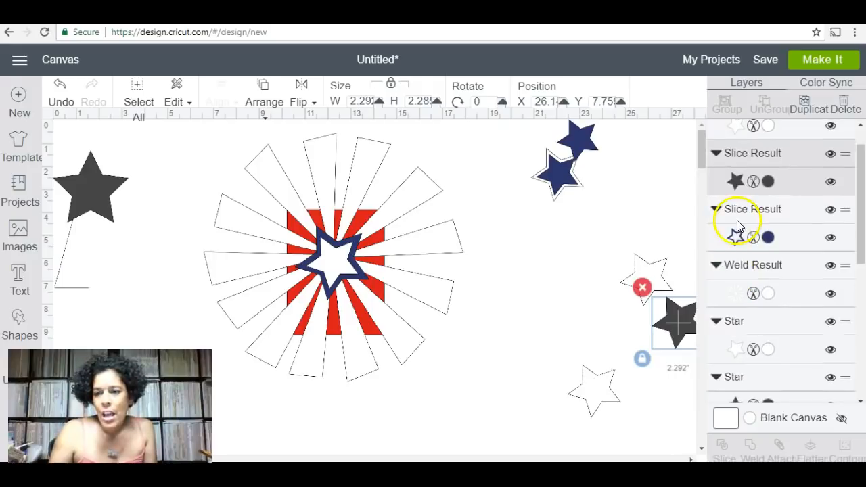
left_click(736, 183)
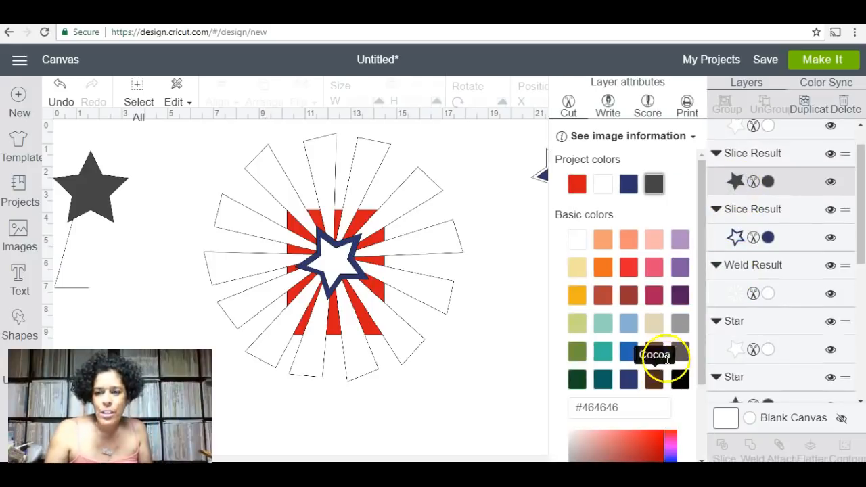
left_click(677, 327)
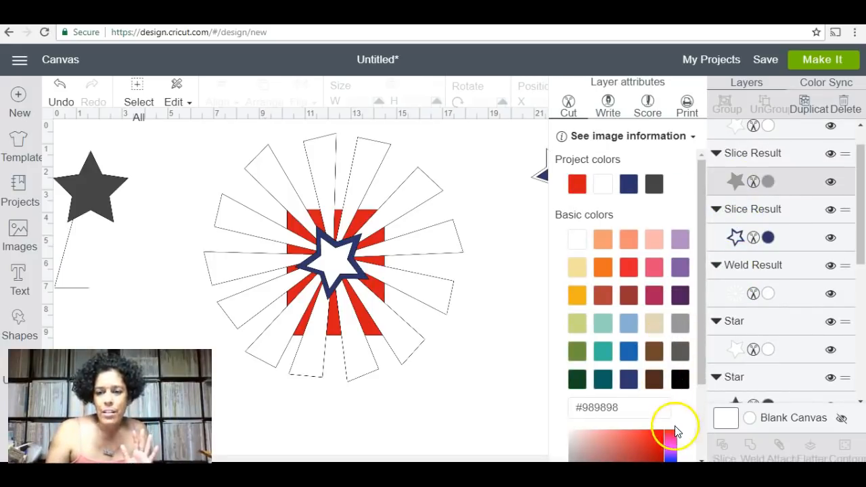
left_click_drag(706, 317, 713, 376)
left_click(571, 385)
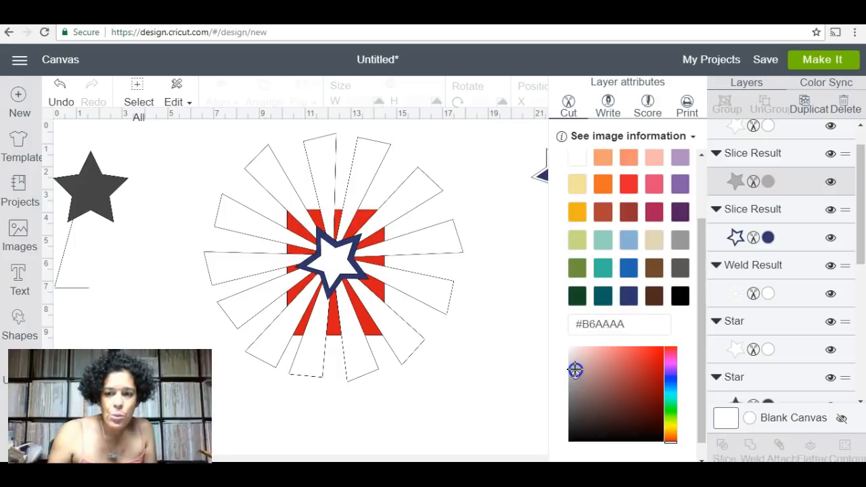
left_click(519, 305)
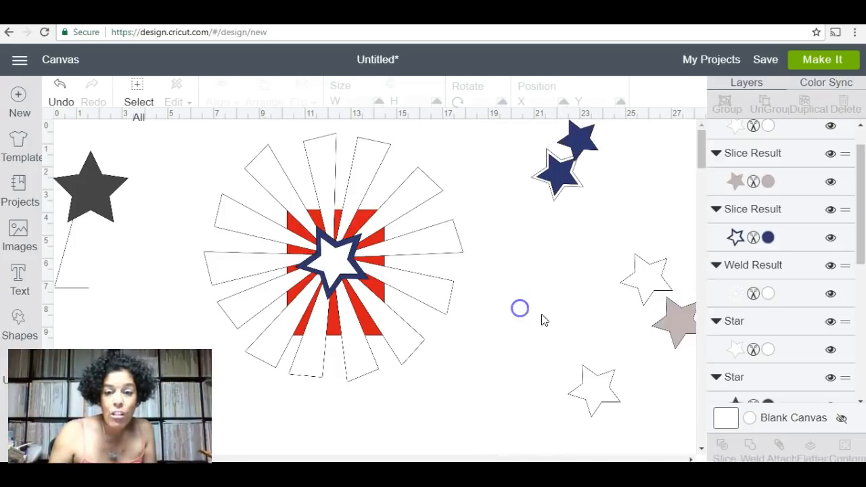
Place the light gray star inside the blue star outline, scaled down to about 1.96" wide and centred
left_click_drag(685, 339, 337, 276)
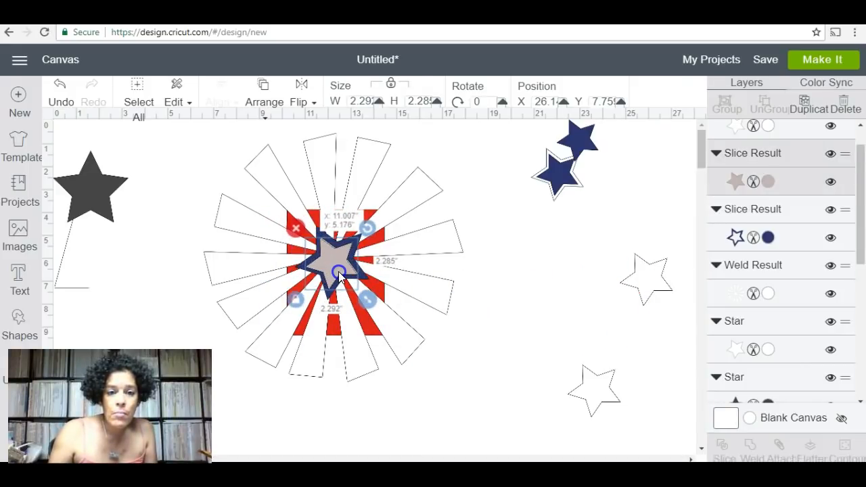
left_click_drag(338, 271, 365, 287)
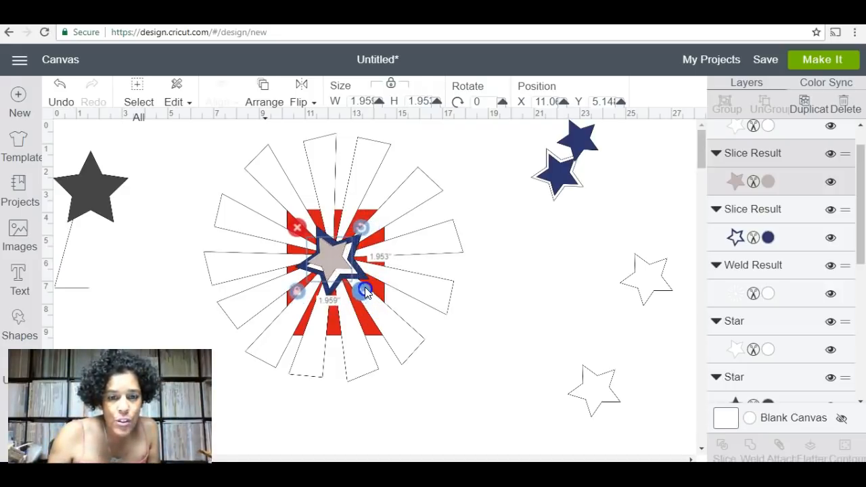
left_click_drag(335, 259, 337, 262)
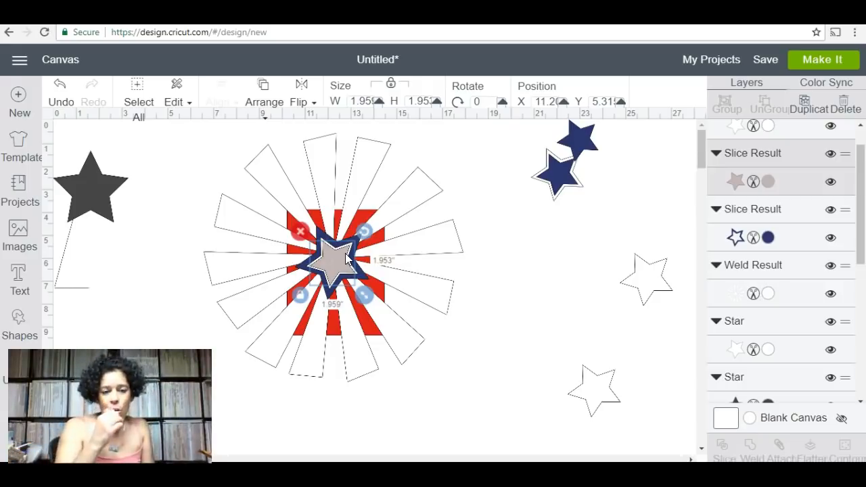
Delete the unused dark gray star and the leftover white triangular slice beside the sunburst
left_click(93, 187)
left_click_drag(93, 187, 149, 245)
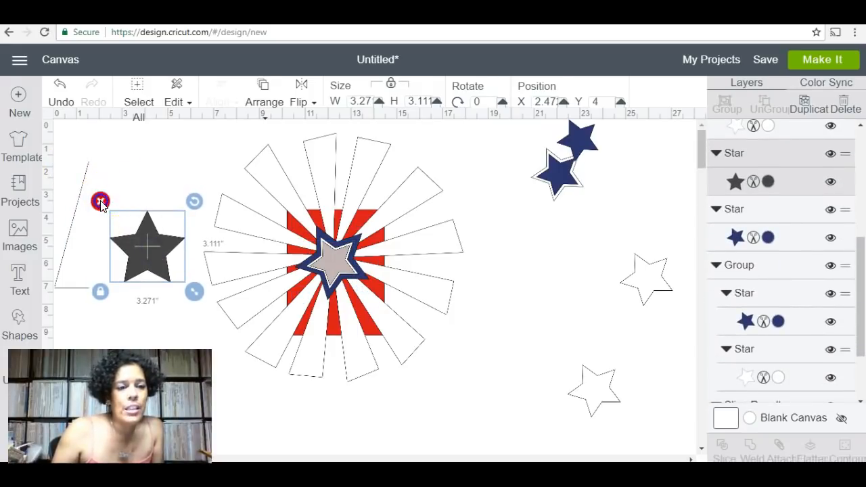
left_click(100, 200)
left_click(61, 274)
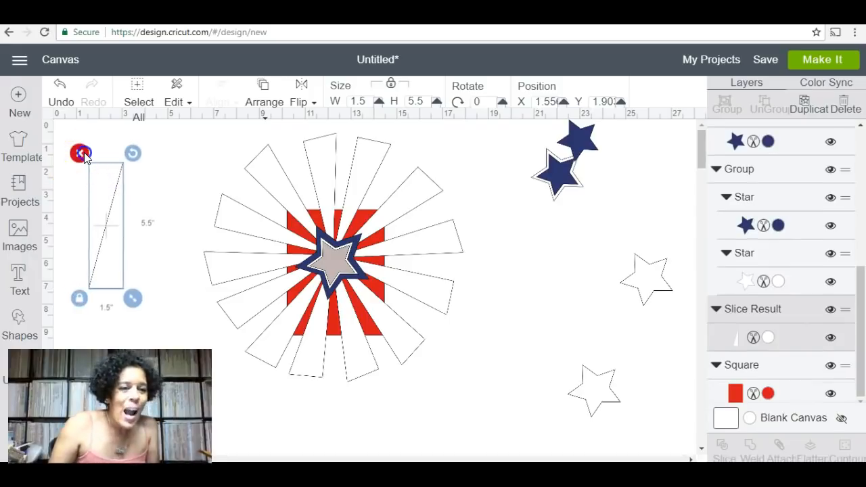
left_click(80, 153)
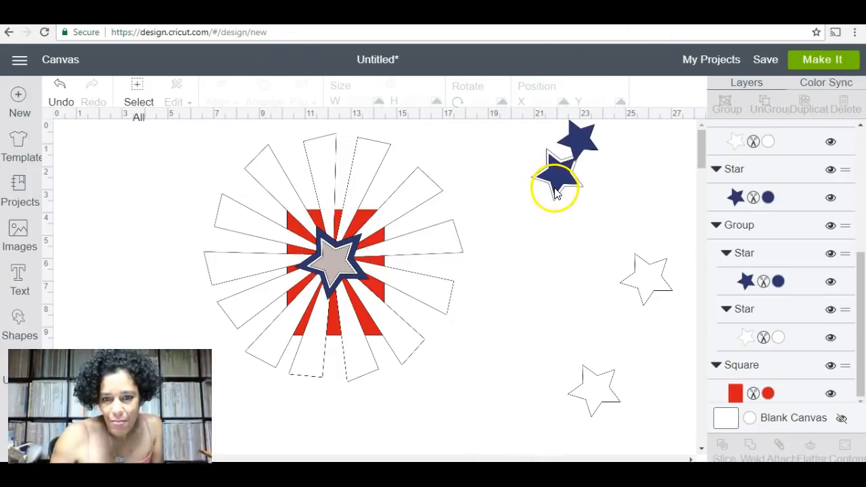
Move the grouped blue and white star slightly and insert a new square shape on the canvas
mouse_move(555, 192)
left_mouse_down()
mouse_move(475, 238)
mouse_move(306, 283)
mouse_move(532, 219)
mouse_move(555, 193)
left_mouse_up()
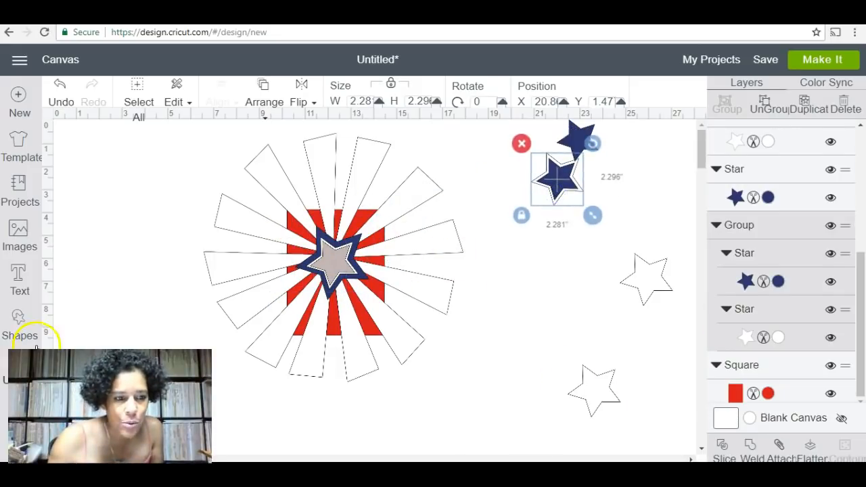
left_click(18, 322)
left_click(74, 251)
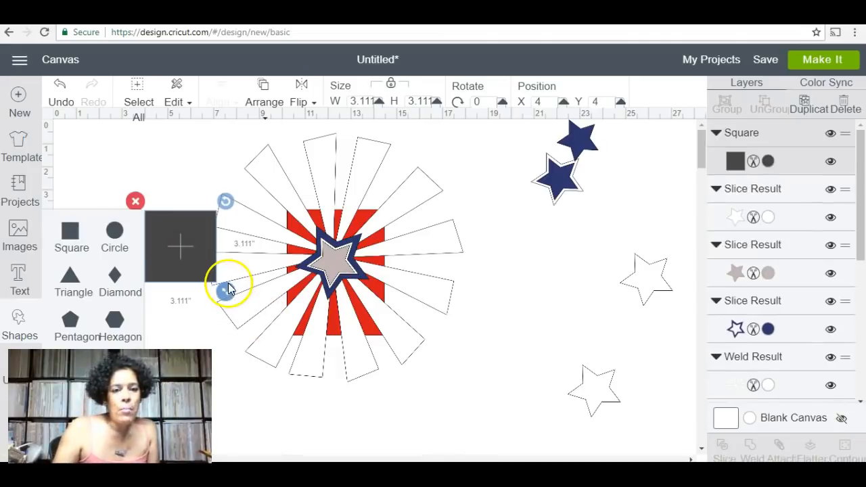
Enlarge the dark square to about 8.69" wide and place its upper edge along the red rectangle's lower edge, over the overhanging rays
left_click_drag(227, 290, 343, 379)
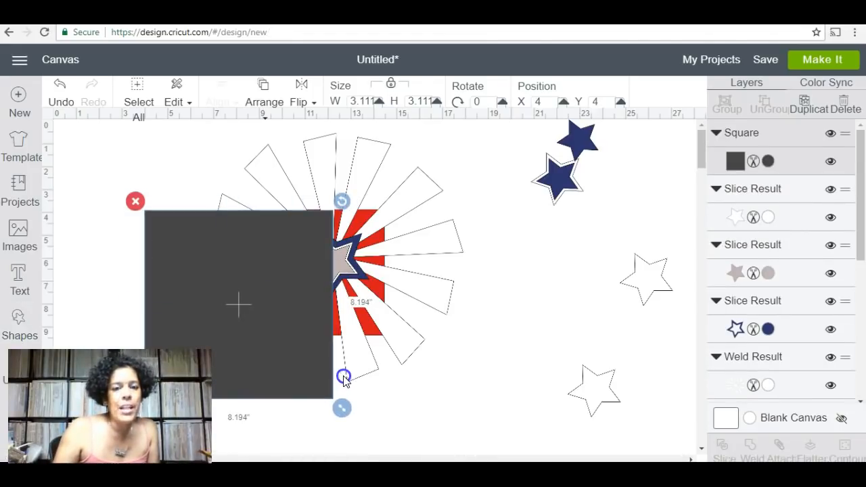
left_click_drag(253, 258, 353, 387)
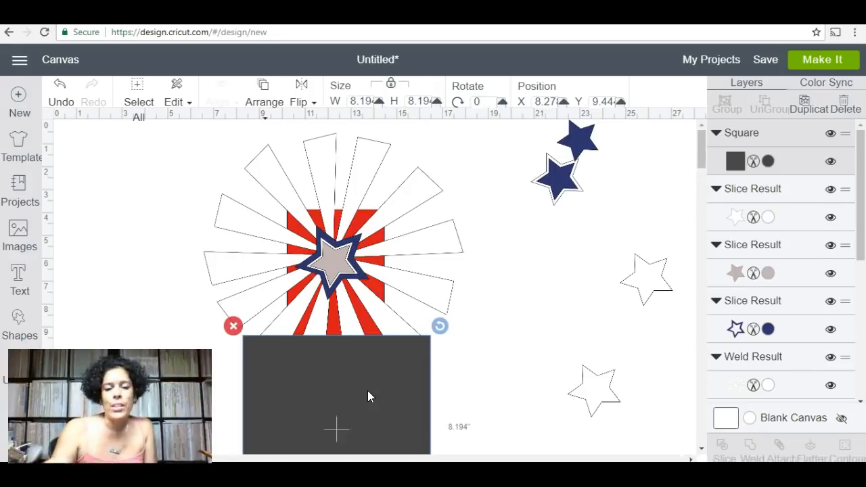
left_click_drag(384, 418, 388, 338)
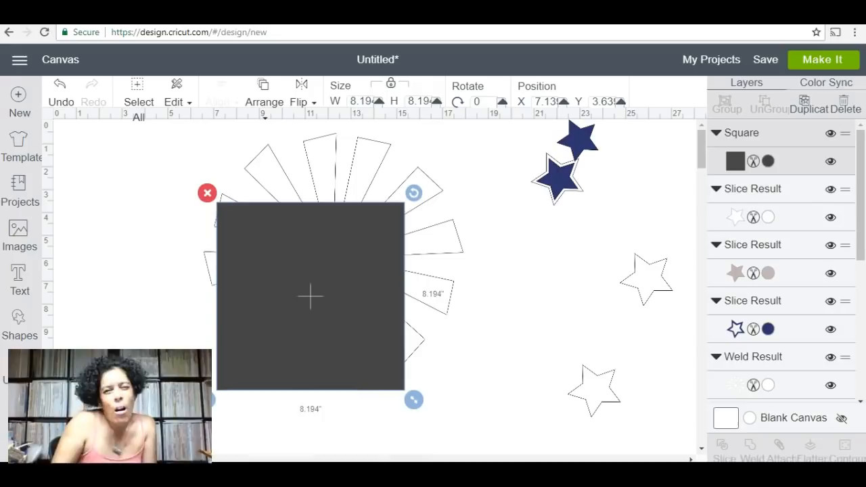
left_click_drag(413, 400, 435, 414)
left_click_drag(352, 284, 376, 418)
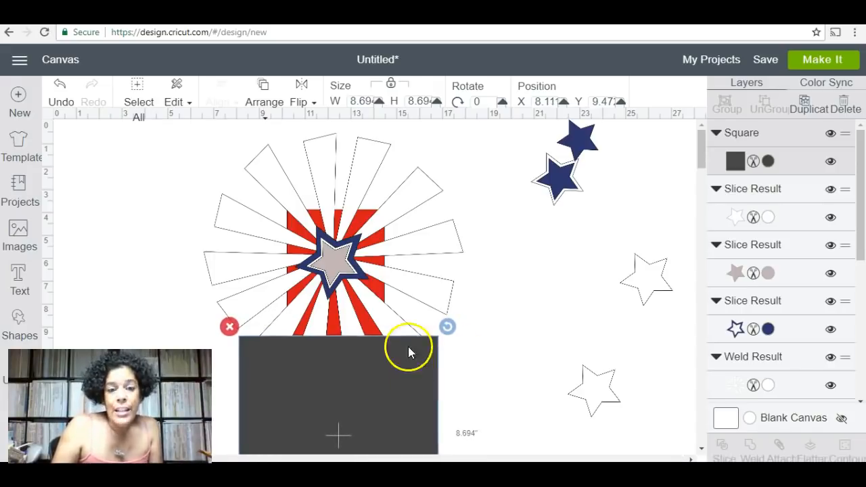
Slice the white sunburst with the dark square along the card's lower edge and move the resulting dark pieces away
left_click(373, 311)
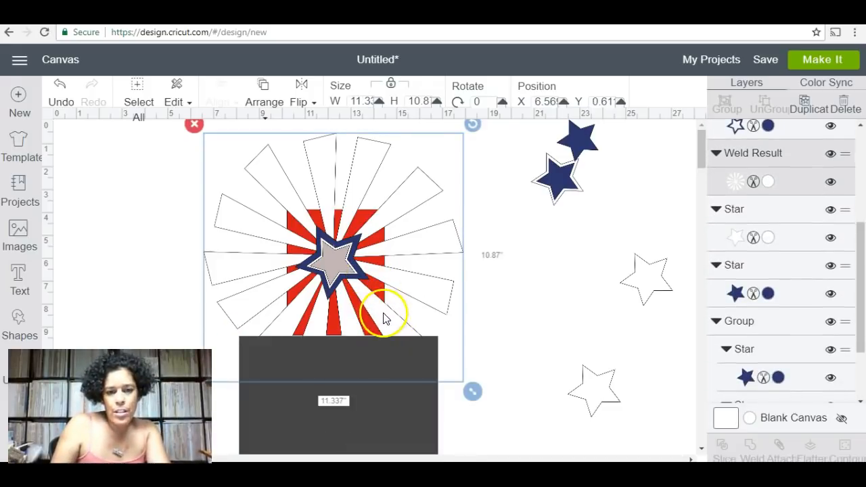
left_click(389, 407, "shift")
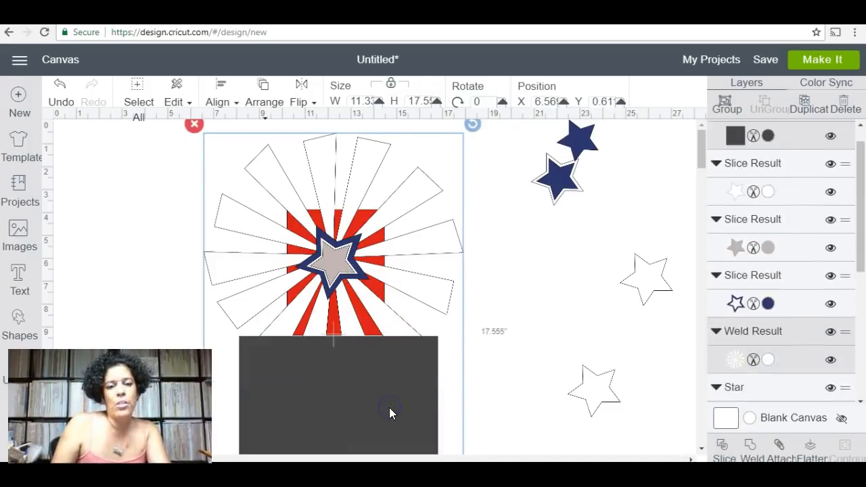
left_click(723, 454)
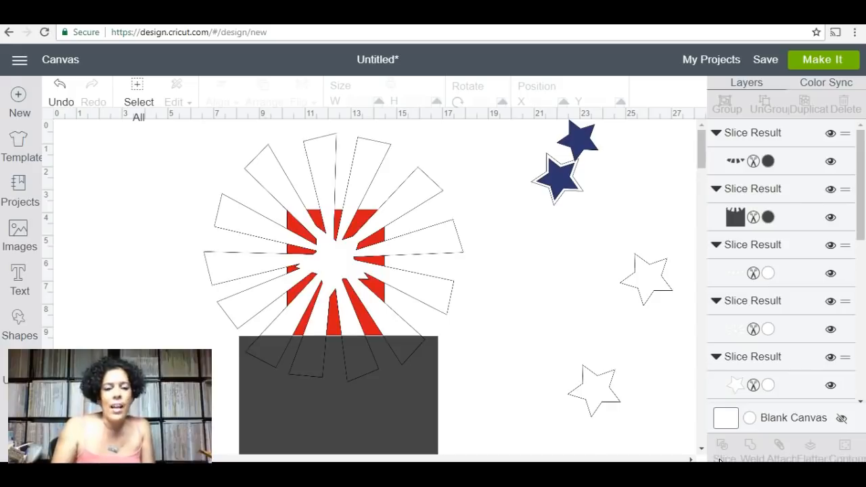
left_click_drag(398, 439, 642, 454)
left_click_drag(271, 358, 295, 409)
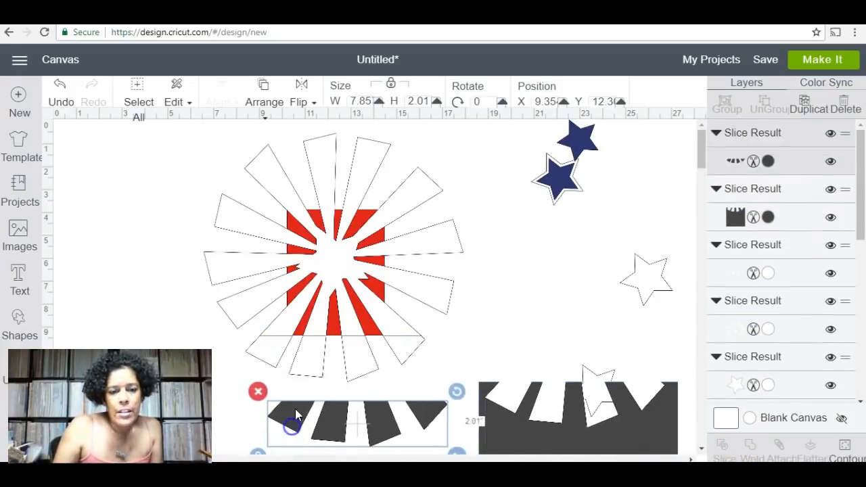
Place the dark square along the red rectangle's right edge, enlarged to about 9.94", and delete the ray offcuts below the card
left_click_drag(563, 412, 487, 203)
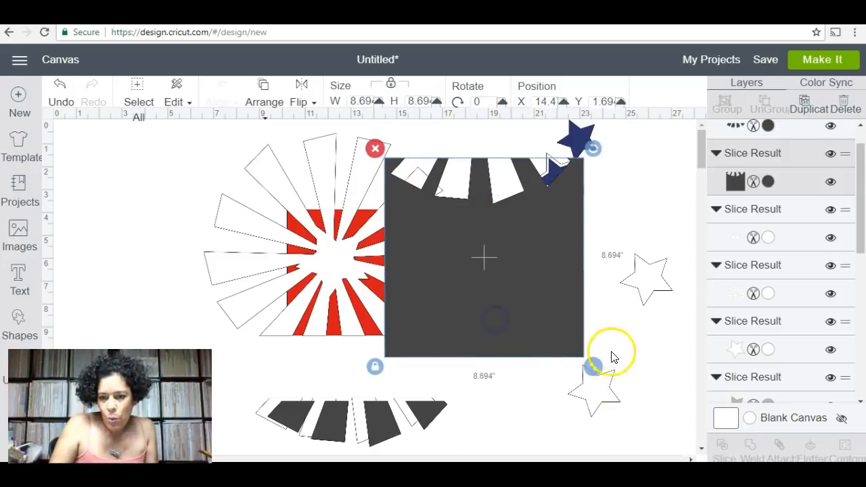
left_click_drag(595, 366, 623, 394)
left_click_drag(527, 346, 532, 330)
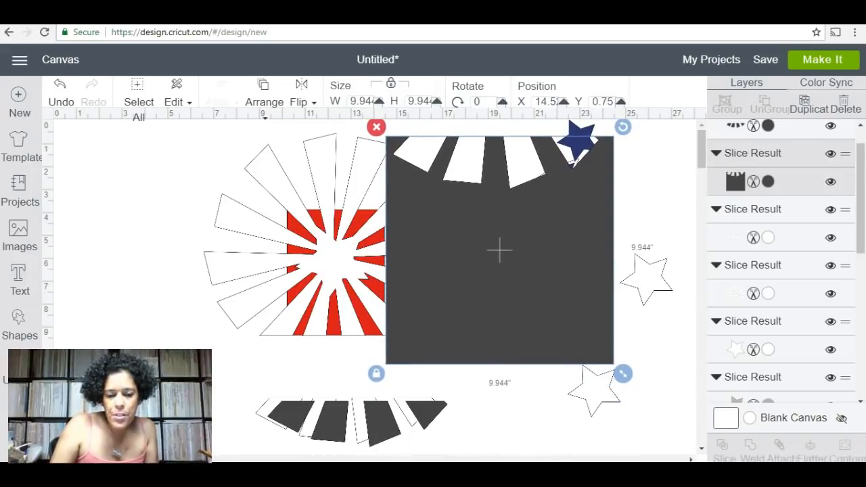
left_click_drag(236, 374, 461, 437)
key("Delete")
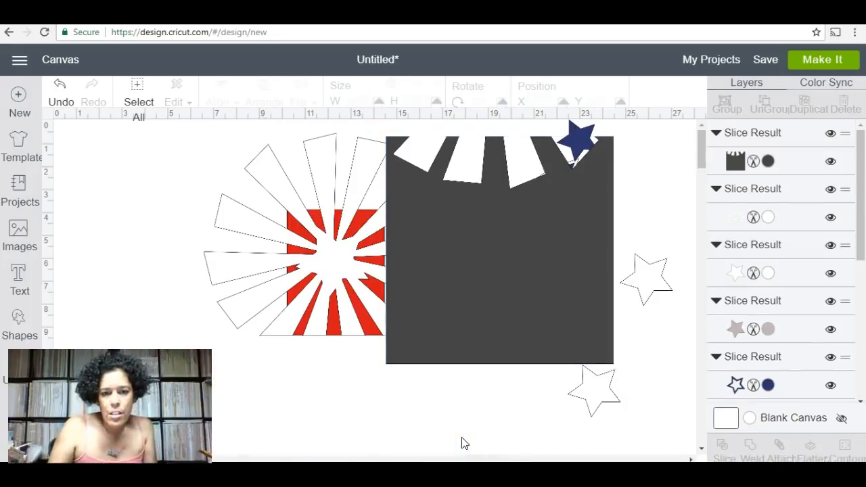
Nudge the dark square flush with the red rectangle's right edge and slice the sunburst with it
left_click(421, 340)
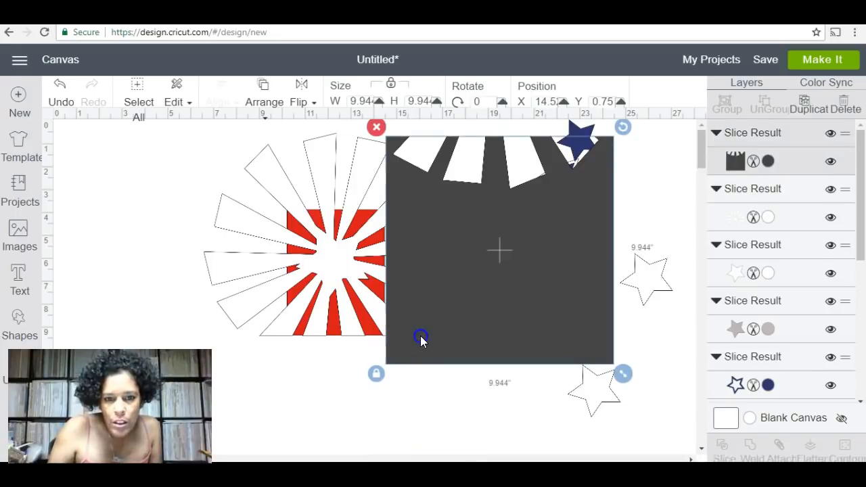
left_click_drag(420, 341, 418, 339)
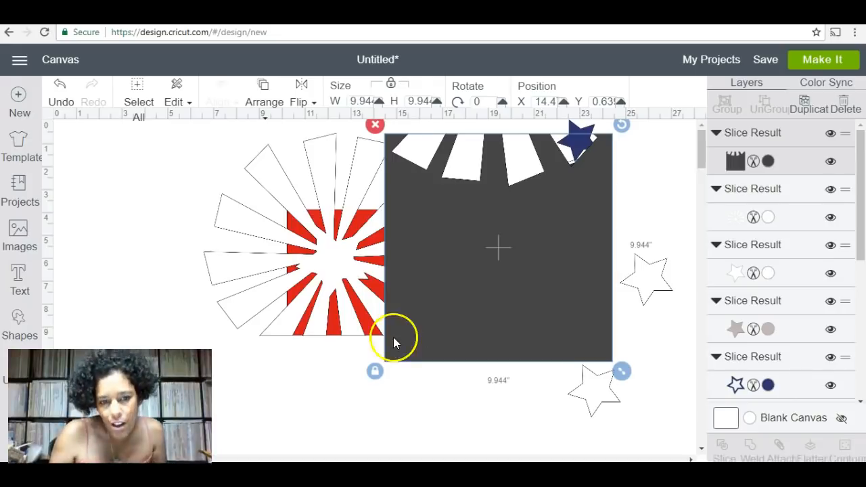
left_click(345, 269, "shift")
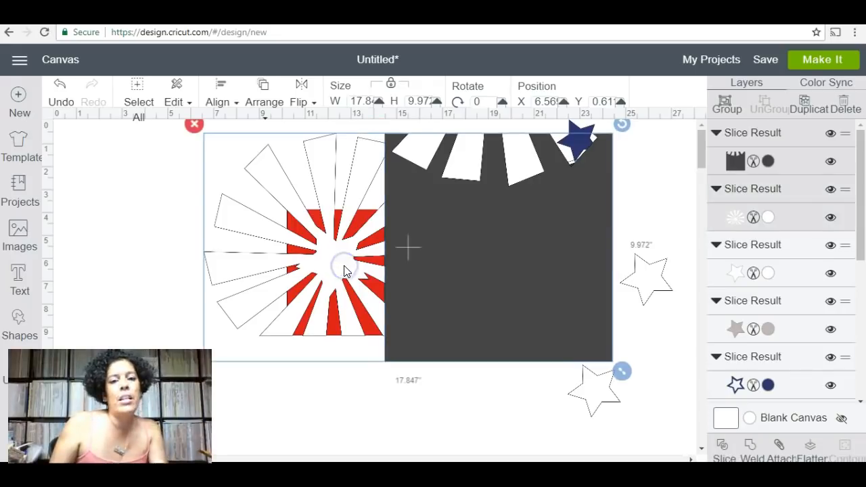
left_click(721, 448)
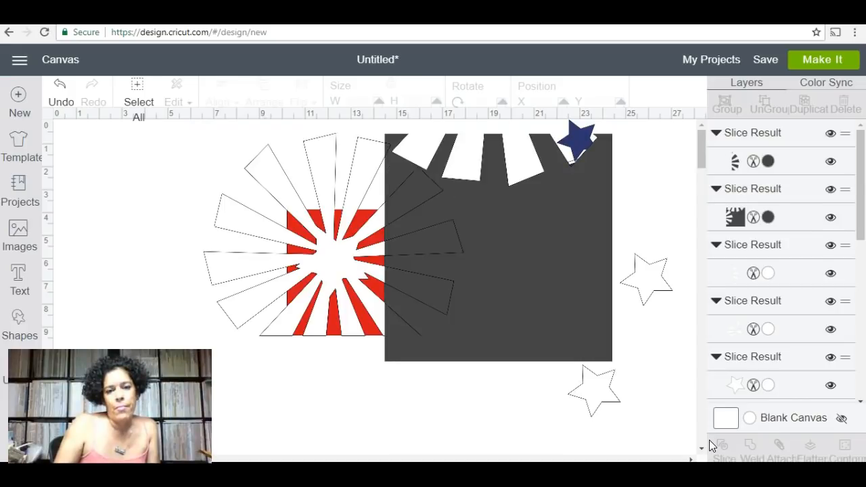
Move the dark square to the red rectangle's left edge and delete the dark and white ray offcuts right of the card
left_click_drag(523, 347, 568, 319)
left_click_drag(602, 257, 219, 242)
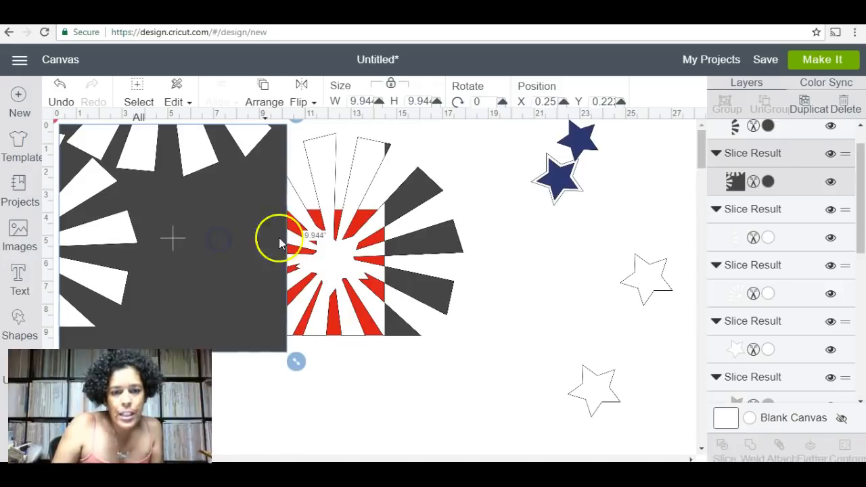
left_click_drag(435, 195, 483, 217)
left_click(422, 155)
left_click_drag(418, 185, 480, 218)
left_click(435, 170)
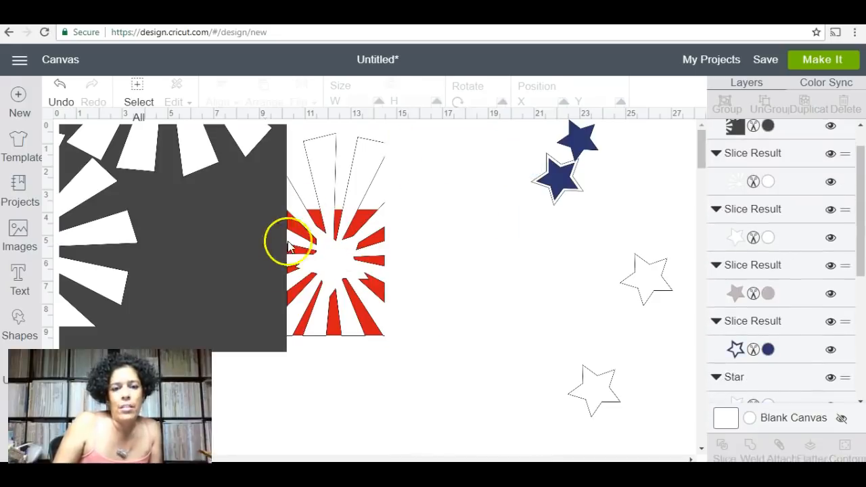
Slice the sunburst with the dark square along the red rectangle's left edge
left_click(322, 270)
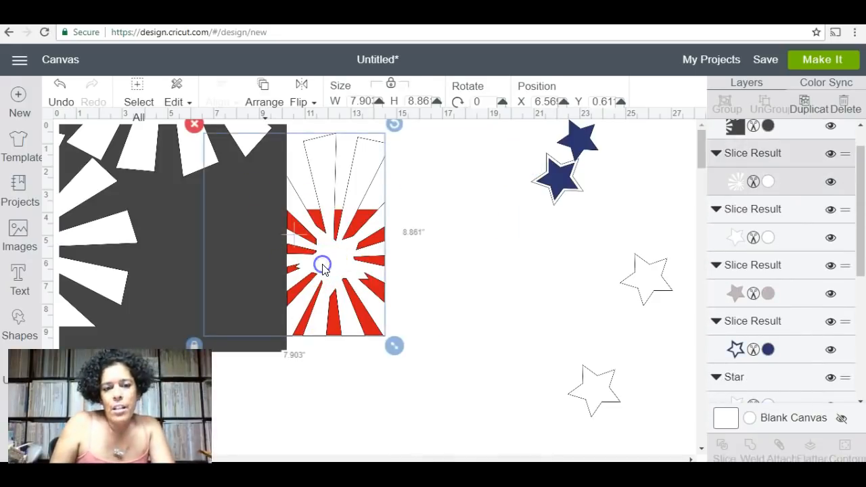
left_click(174, 288, "shift")
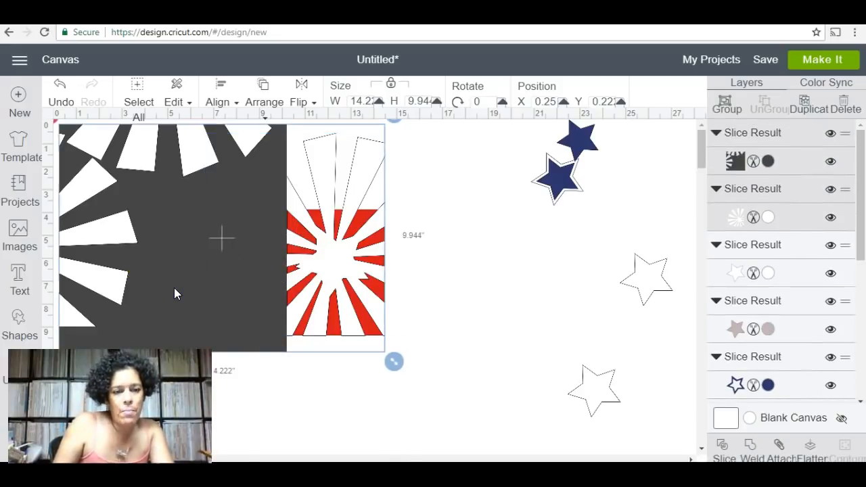
left_click(723, 448)
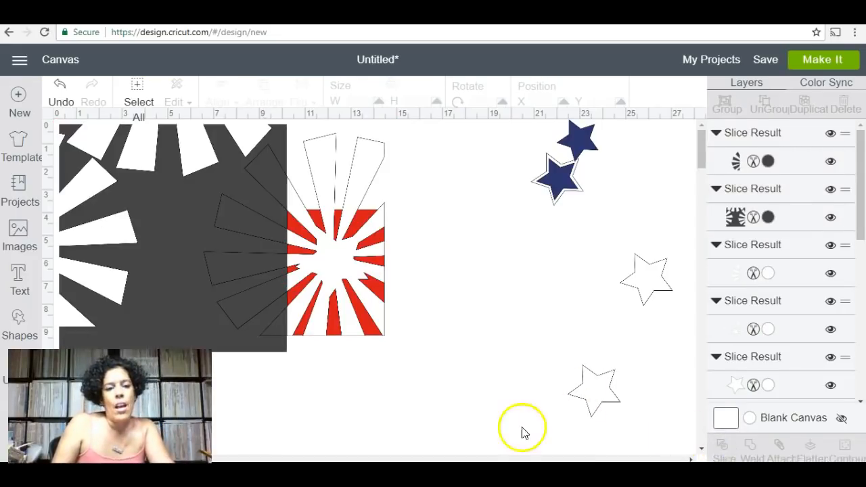
Delete the dark ray offcut and the used dark square left of the card
left_click_drag(228, 253, 222, 459)
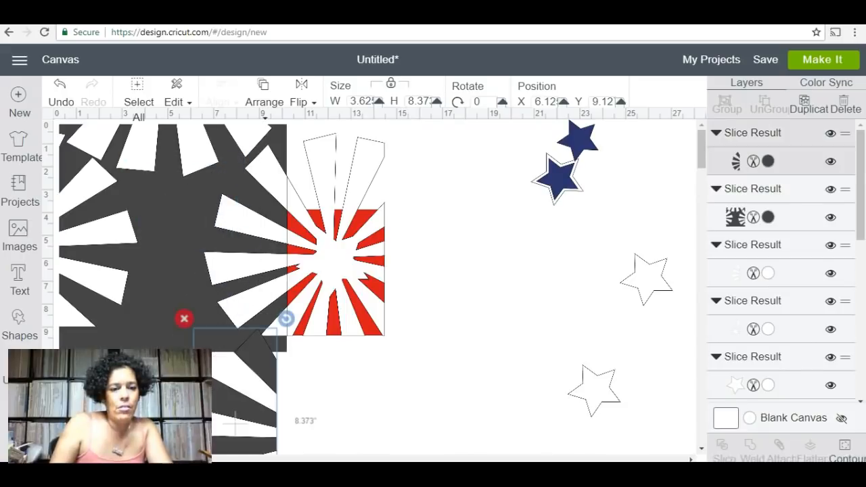
left_click(182, 319)
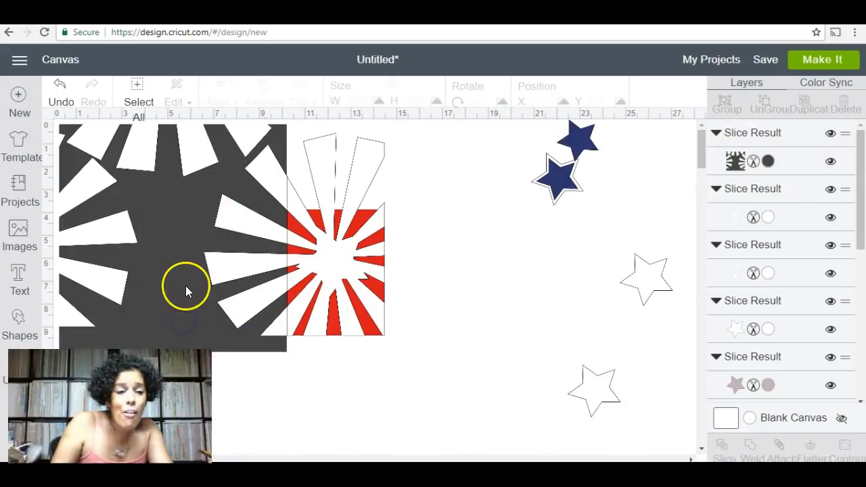
left_click(185, 286)
left_click_drag(173, 267, 280, 424)
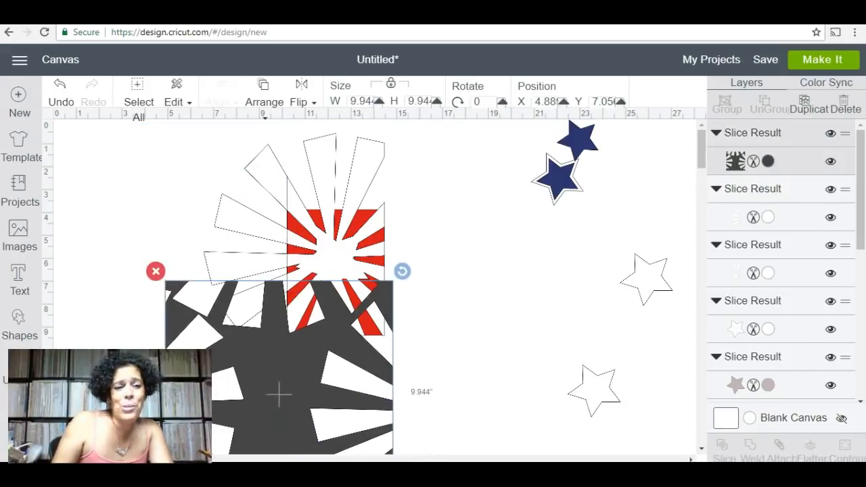
left_click(154, 270)
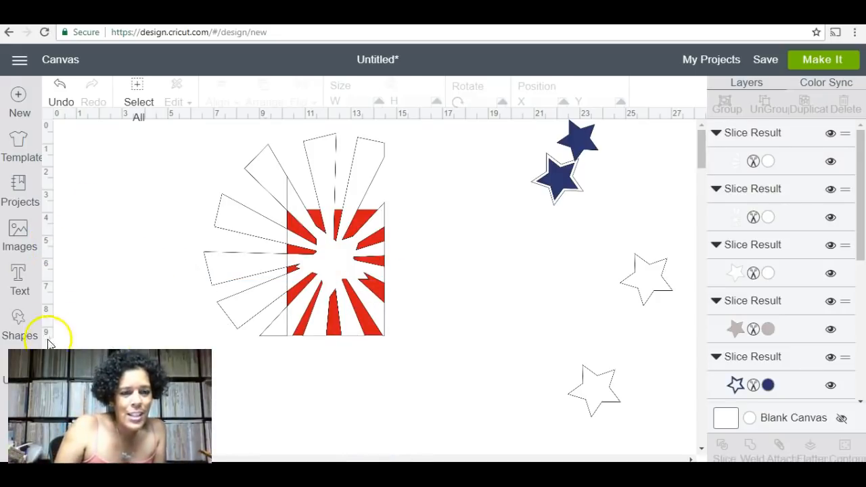
Move the white ray offcuts away from the card's left edge and insert a new square shape
left_click(10, 331)
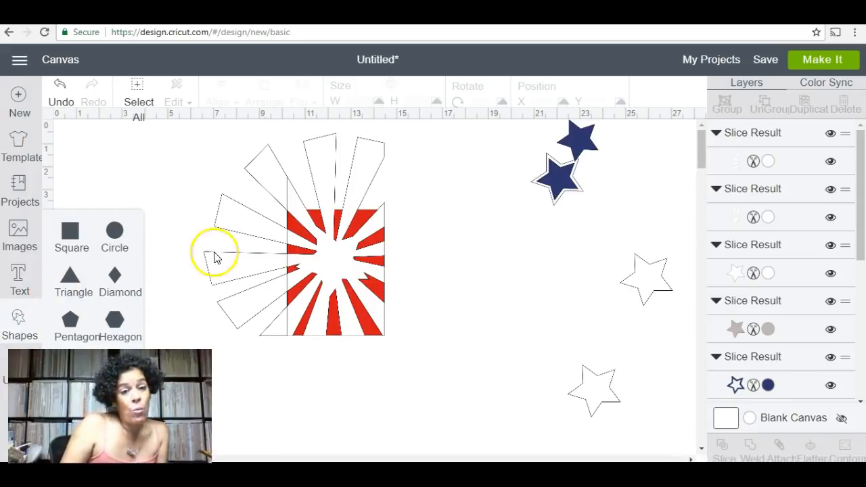
left_click_drag(214, 257, 187, 291)
left_click(161, 156)
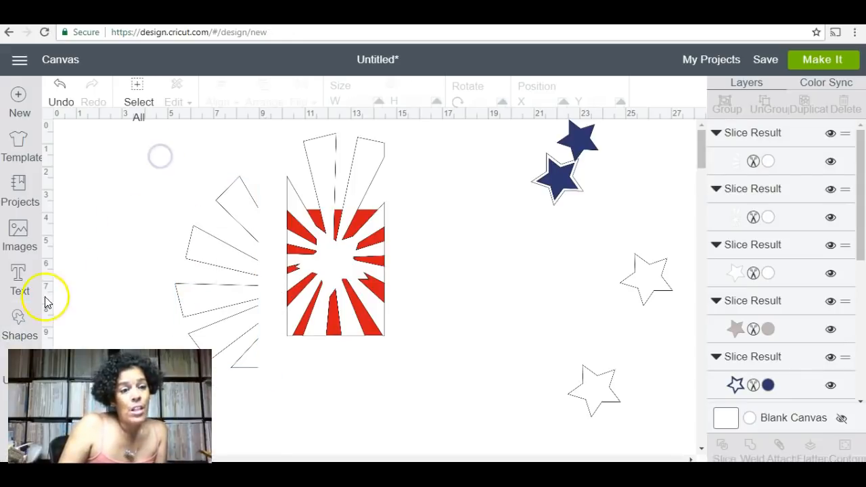
left_click(23, 328)
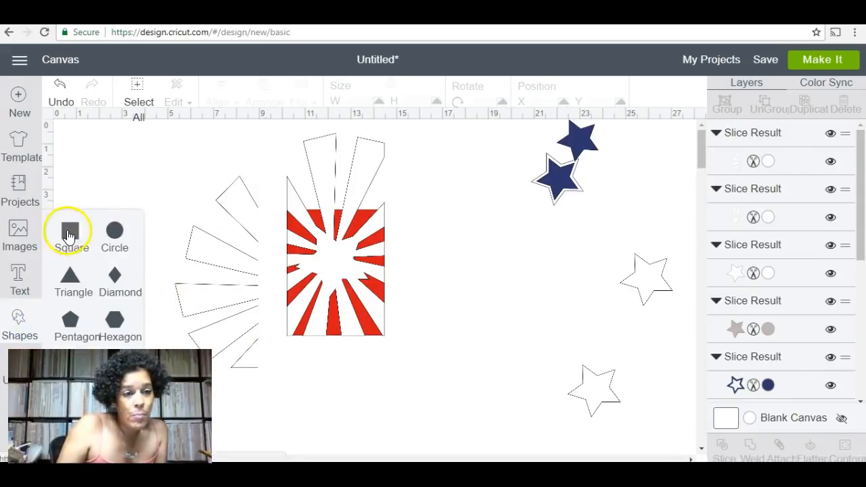
left_click(78, 245)
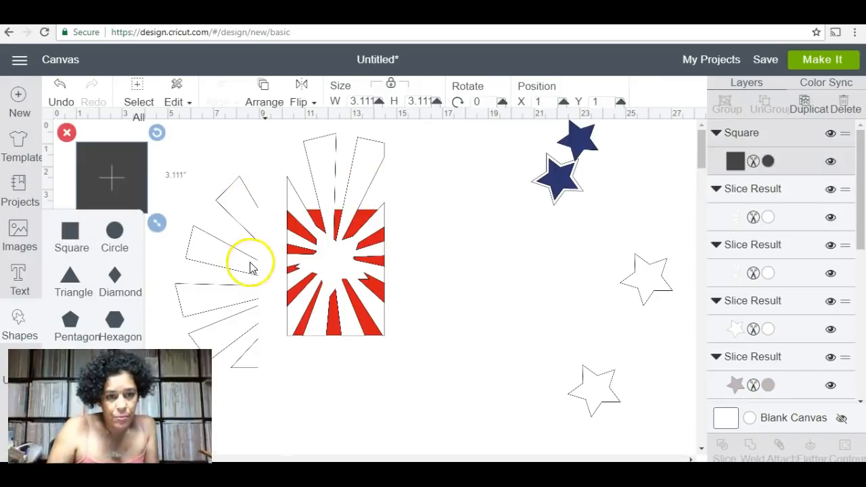
Move the new square beside the card's upper left corner and delete the white ray offcuts left of the card
left_click(98, 175)
mouse_move(216, 161)
left_mouse_down()
mouse_move(268, 162)
mouse_move(225, 156)
left_mouse_up()
left_click(208, 248)
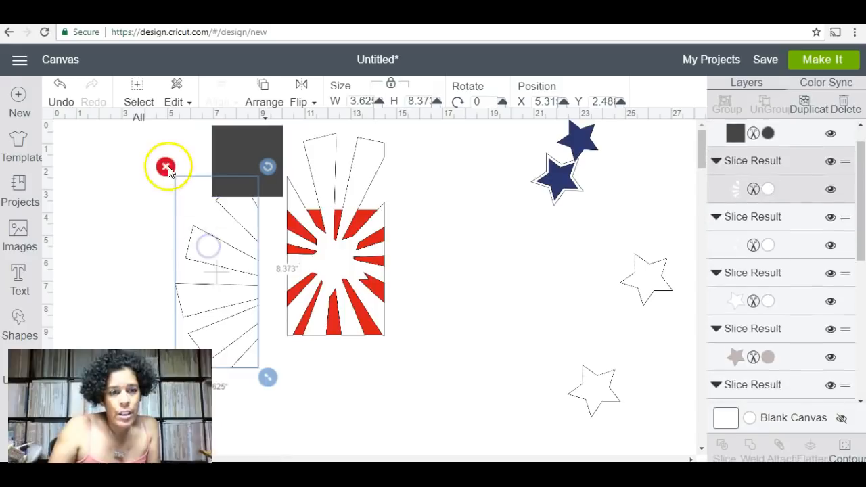
left_click(166, 166)
Enlarge the new square to about 7.42" and move it clear of the card, to its right
left_click(244, 163)
left_click_drag(292, 206, 391, 304)
left_click_drag(350, 249, 383, 156)
left_click_drag(386, 211, 383, 173)
left_click(439, 361)
left_click_drag(327, 199, 542, 267)
Select the red rectangle together with the sunburst and star layers and move them lower on the canvas
left_click(338, 222)
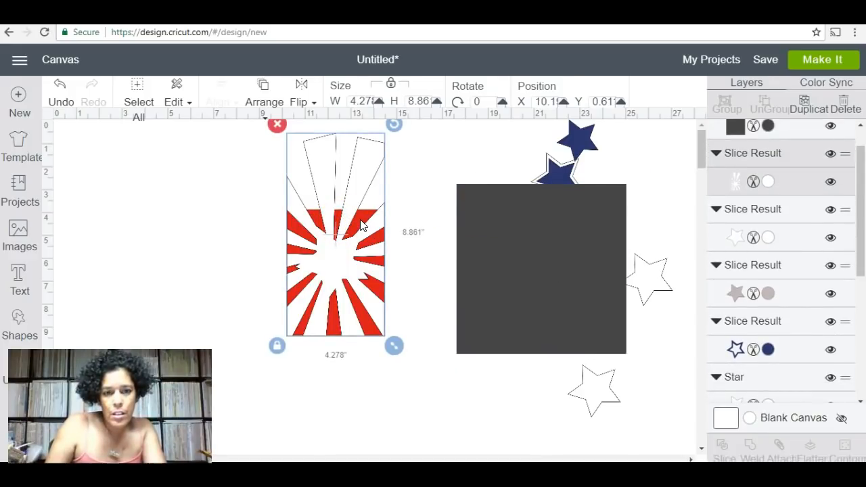
left_click(373, 359)
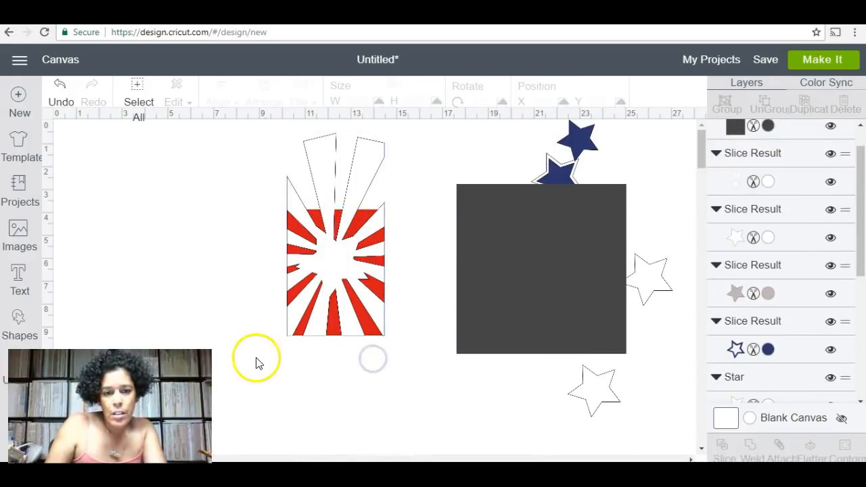
left_click_drag(266, 374, 411, 145)
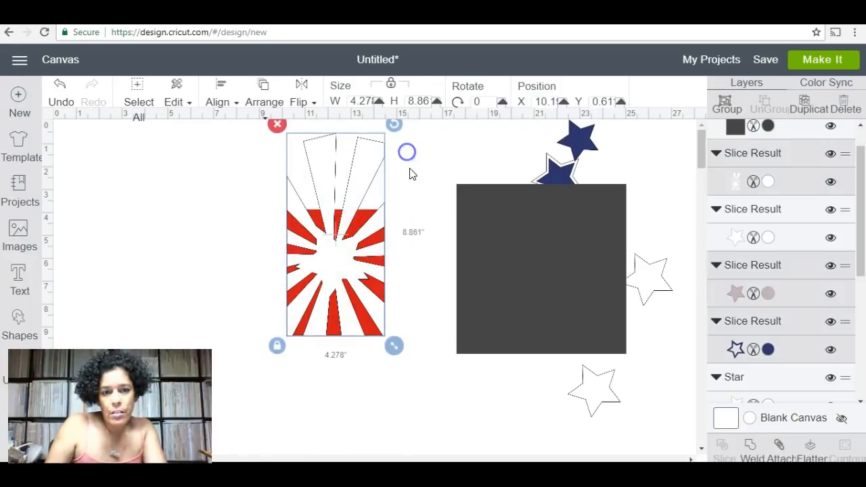
left_click_drag(346, 198, 349, 275)
Place the dark square over the rays above the red rectangle, flush with its upper edge, and slice the sunburst with it
left_click_drag(550, 295, 359, 229)
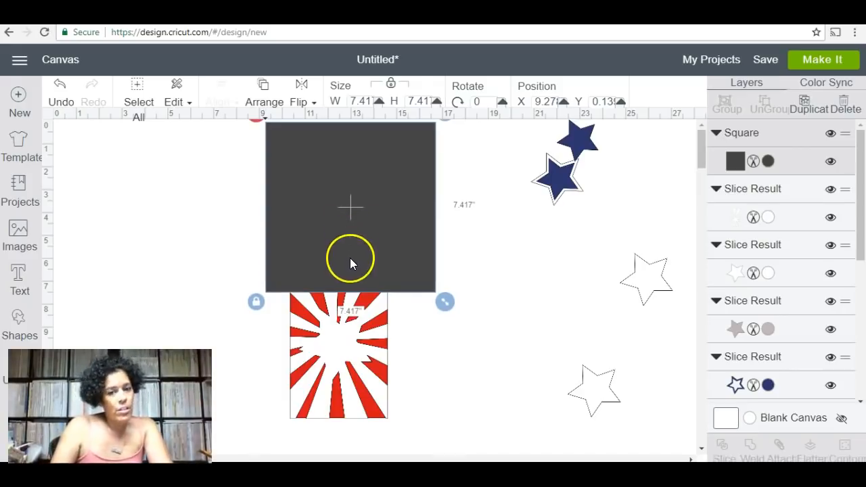
left_click(345, 338, "shift")
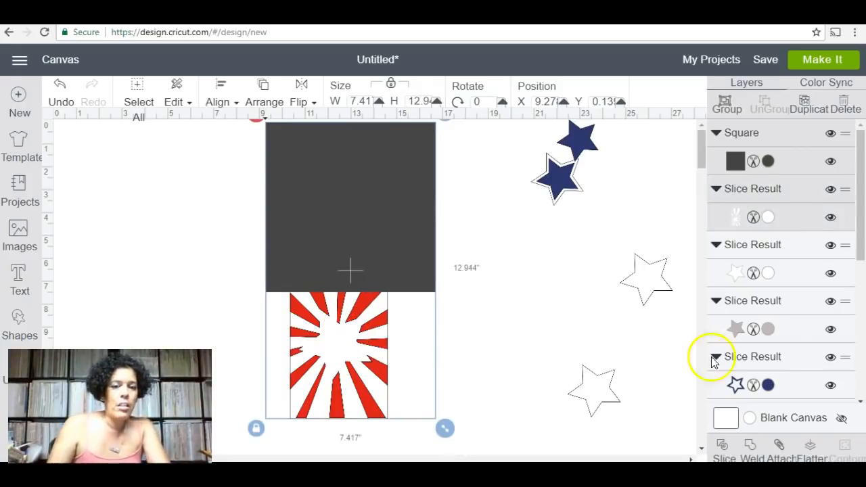
left_click(718, 458)
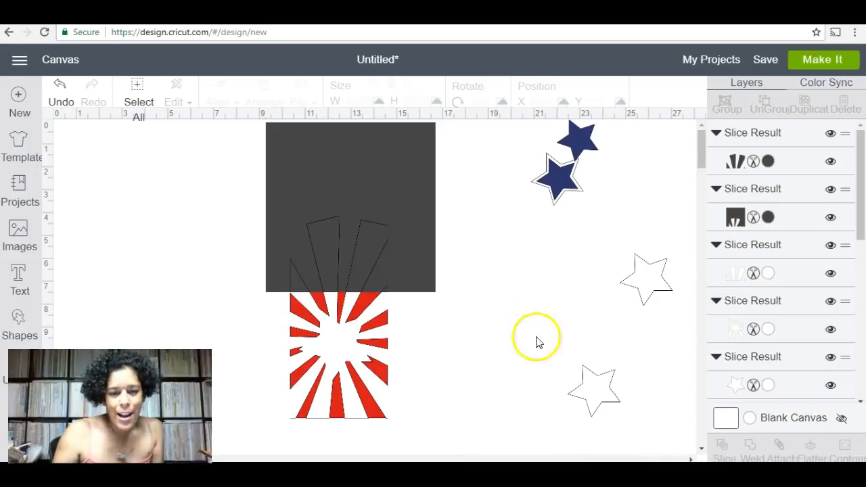
Move the dark ray offcuts and the sliced dark square clear of the card and delete them
left_click_drag(334, 257, 515, 302)
left_click(460, 251)
left_click_drag(377, 190, 550, 283)
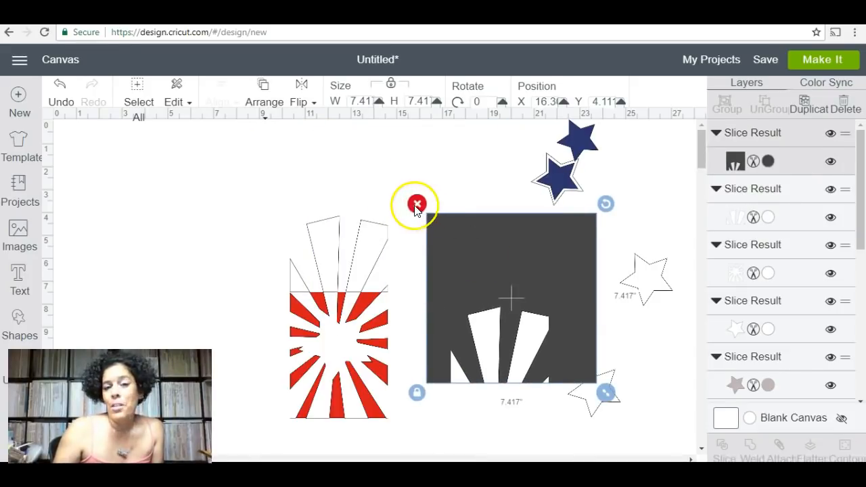
left_click(415, 203)
Move the white ray offcuts from above the red rectangle clear of the card and delete them
left_click_drag(359, 262, 501, 283)
left_click(428, 218)
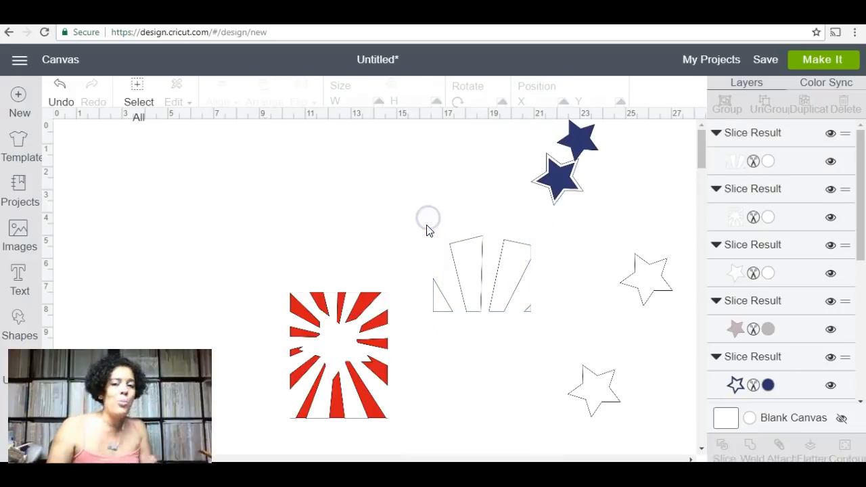
left_click_drag(425, 215, 587, 354)
key("Delete")
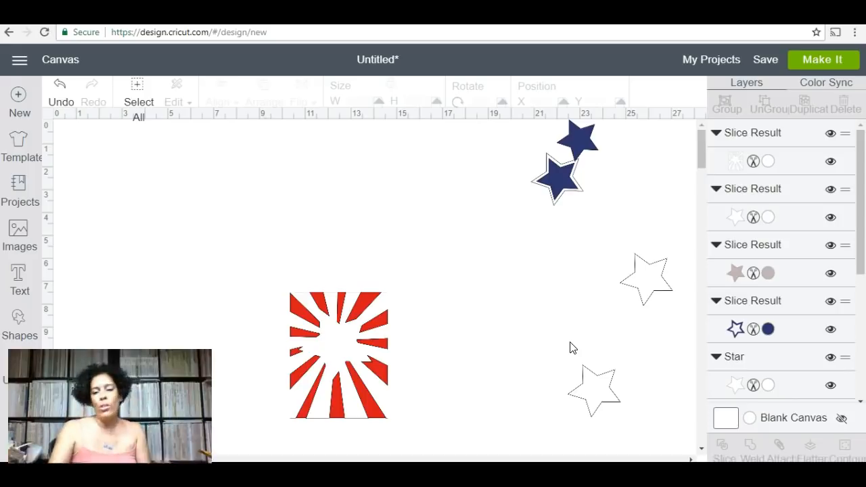
Move the sunburst aside and bring the gray star and the blue star outline to the front together
left_click_drag(361, 361, 422, 367)
left_click(323, 344)
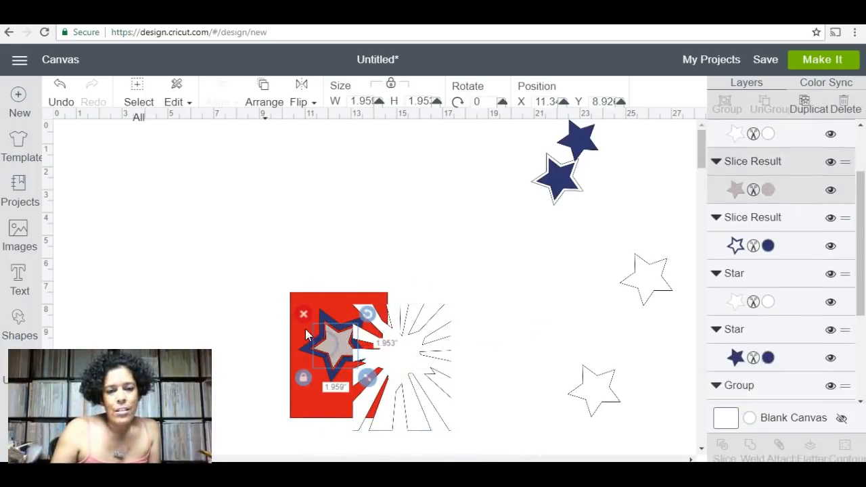
left_click(301, 344)
left_click(305, 347)
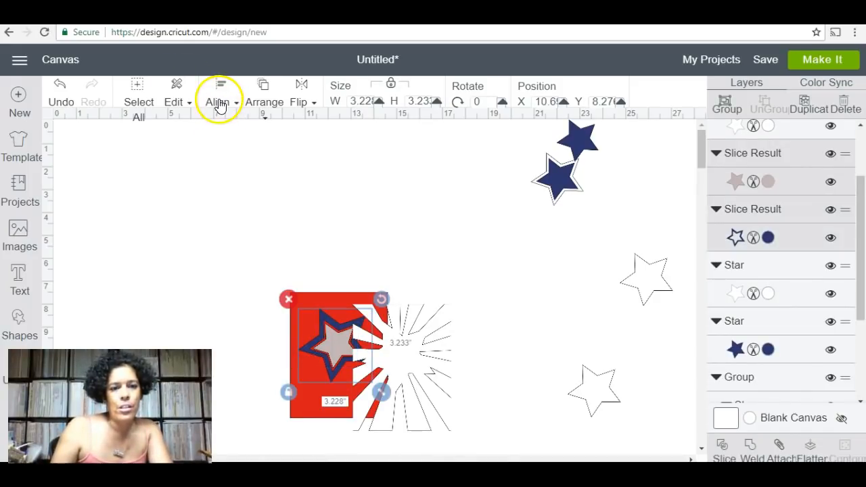
left_click(254, 103)
left_click(280, 182)
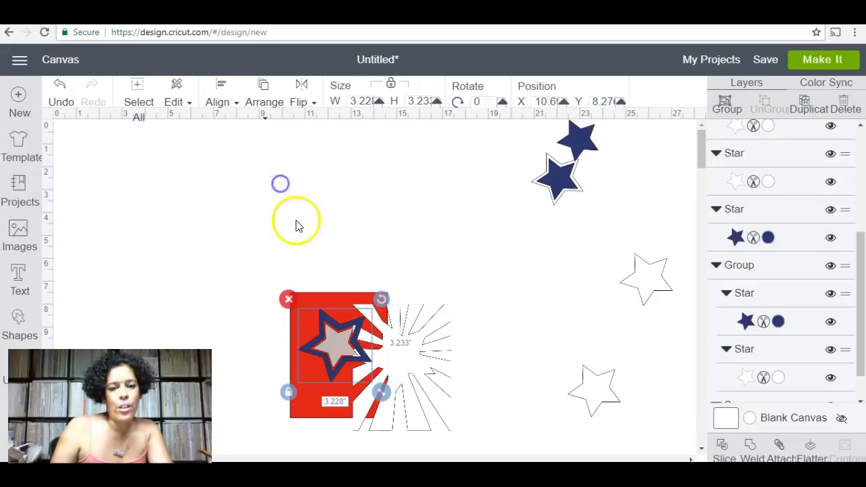
Place the sunburst back over the red rectangle beneath the stars and shrink it slightly to about 4.24" by 5.47"
left_click(400, 345)
left_click_drag(402, 343, 340, 336)
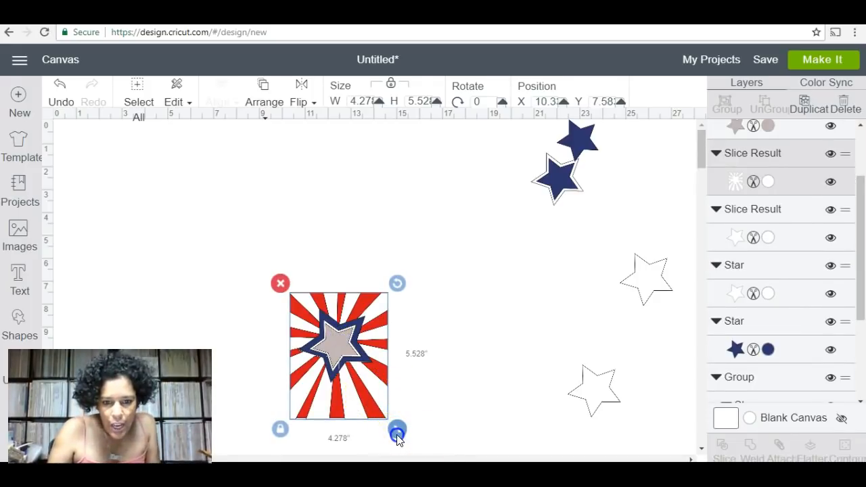
left_click_drag(395, 434, 393, 433)
left_click(441, 386)
Select the red rectangle, sunburst and star layers together and move them higher on the canvas
left_click_drag(261, 270, 338, 452)
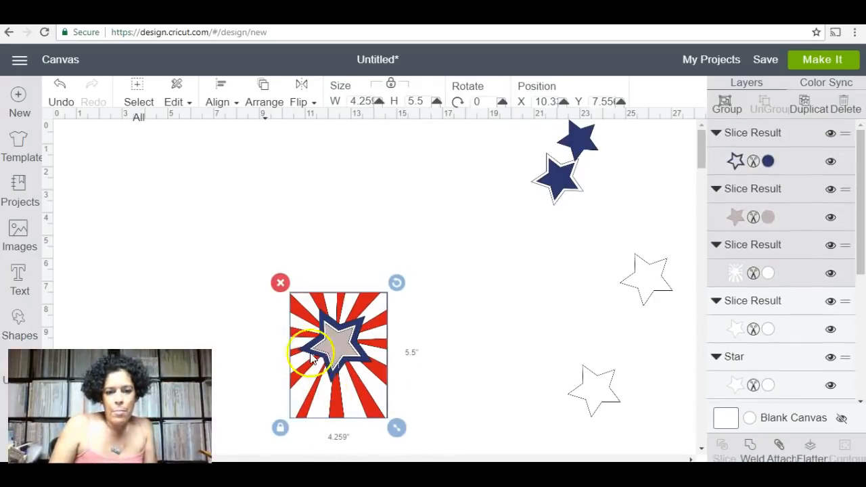
left_click_drag(345, 357, 350, 293)
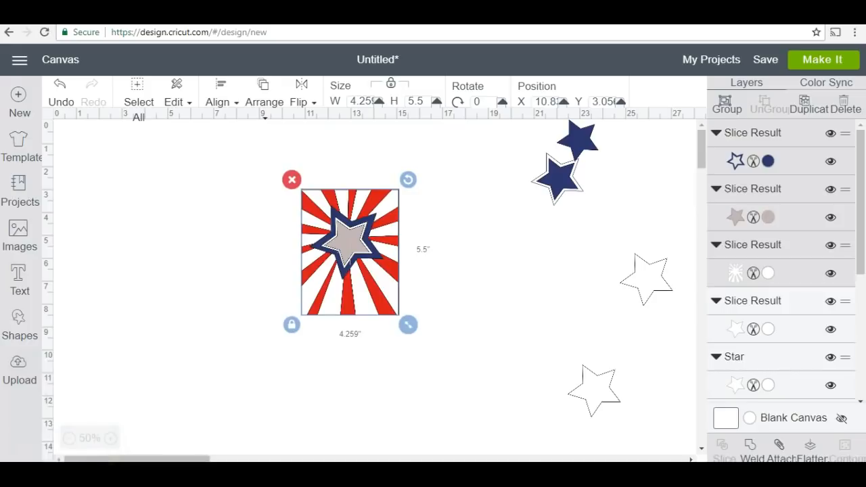
left_click(71, 438)
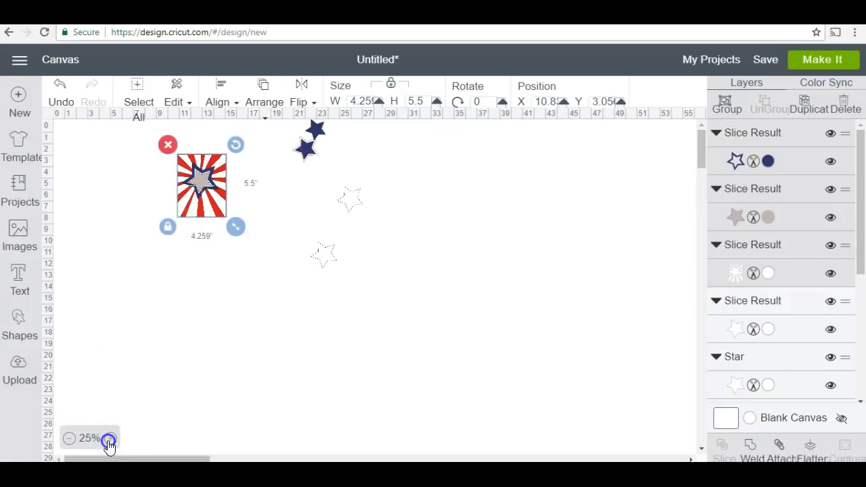
left_click(109, 439)
left_click(110, 438)
left_click(109, 439)
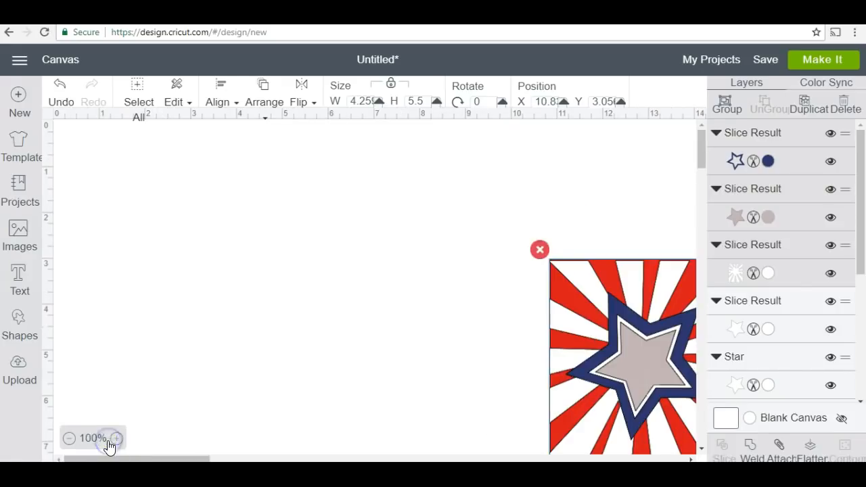
left_click(172, 460)
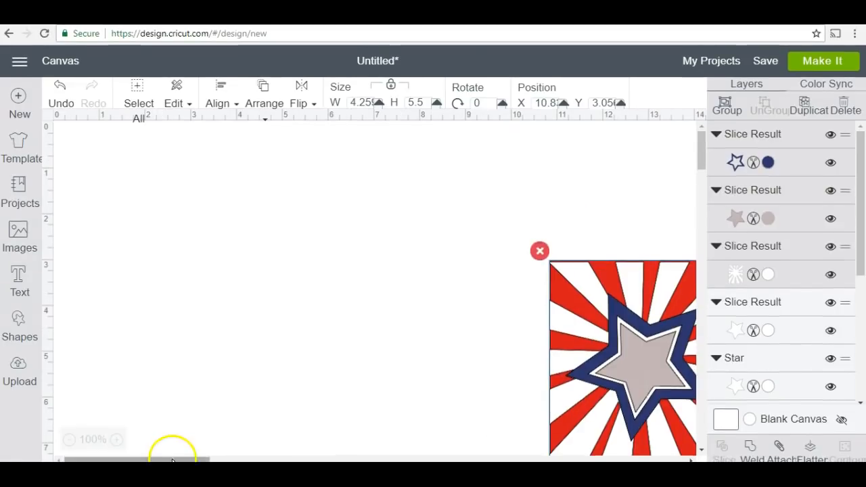
left_click_drag(172, 460, 240, 458)
left_click_drag(698, 155, 704, 168)
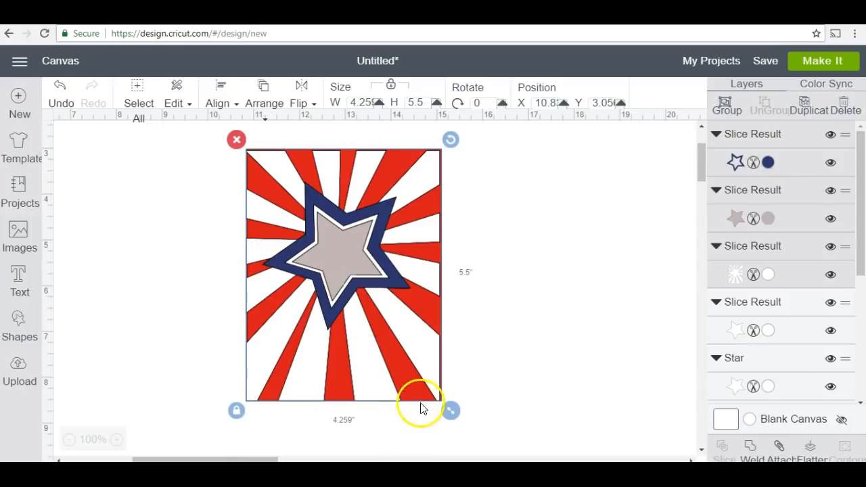
left_click_drag(451, 410, 475, 426)
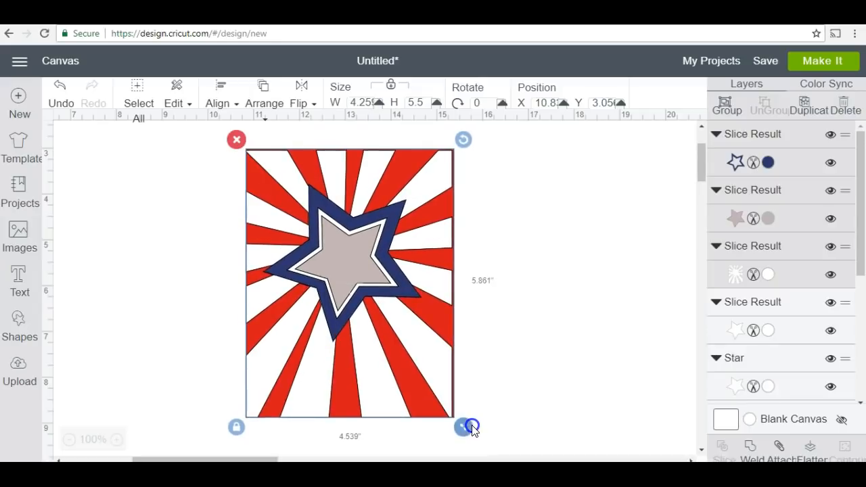
left_click(60, 101)
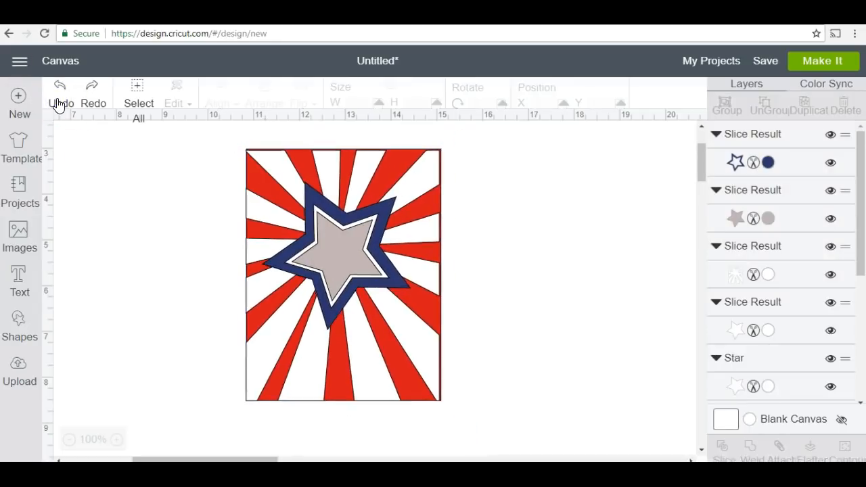
left_click(525, 310)
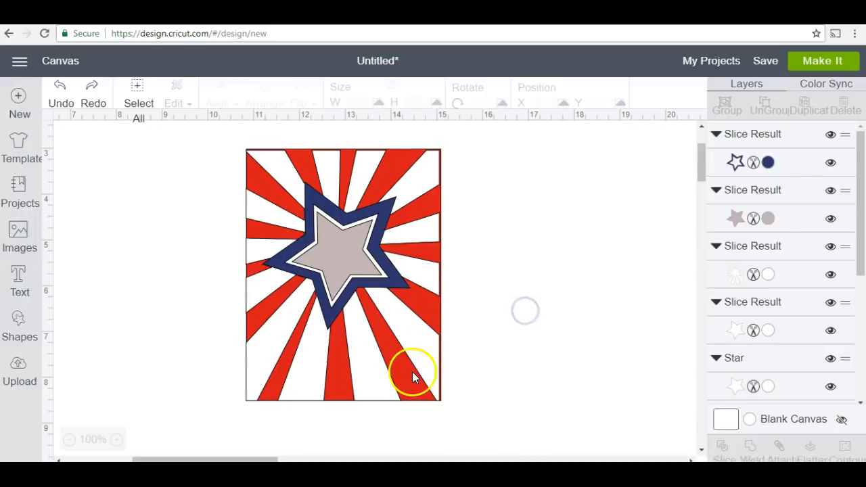
Enlarge the sunburst alone to about 4.25" by 5.49" and nudge it flush with the red rectangle's edges
left_click(428, 359)
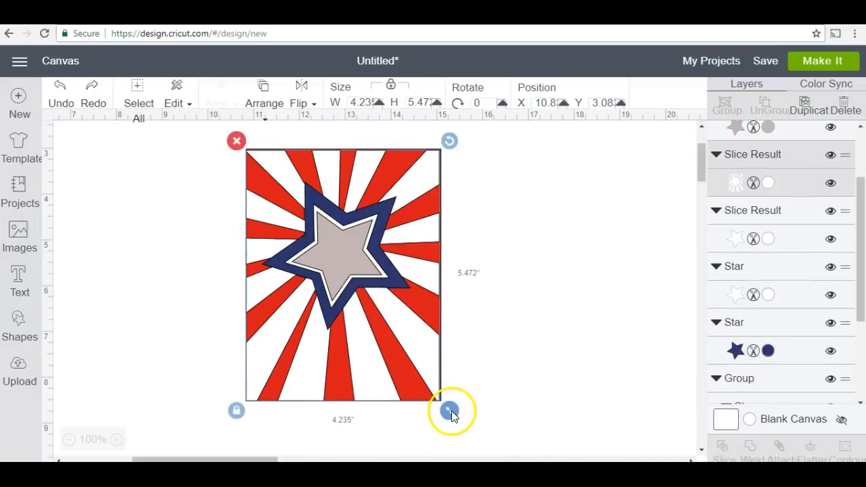
left_click_drag(451, 410, 455, 414)
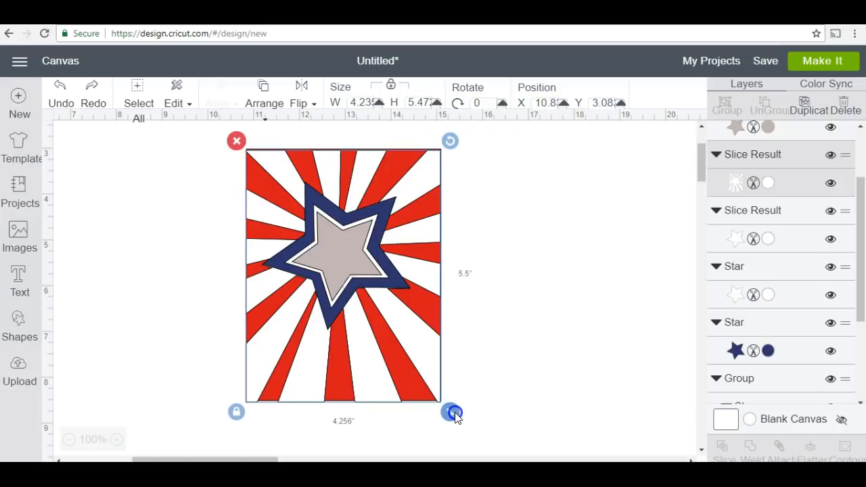
left_click_drag(455, 414, 455, 414)
left_click(421, 369)
left_click_drag(421, 368, 421, 367)
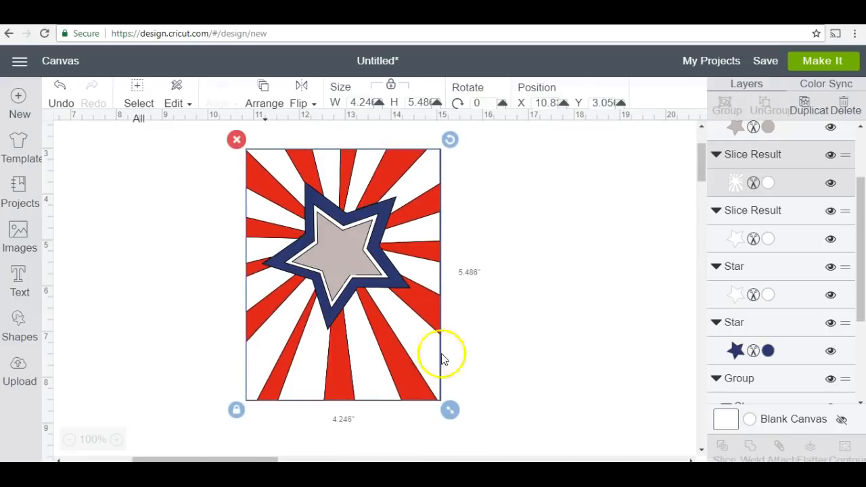
Set the sunburst's width to 4.25", unlock its proportions and set the height to 5.5"
left_click(361, 103)
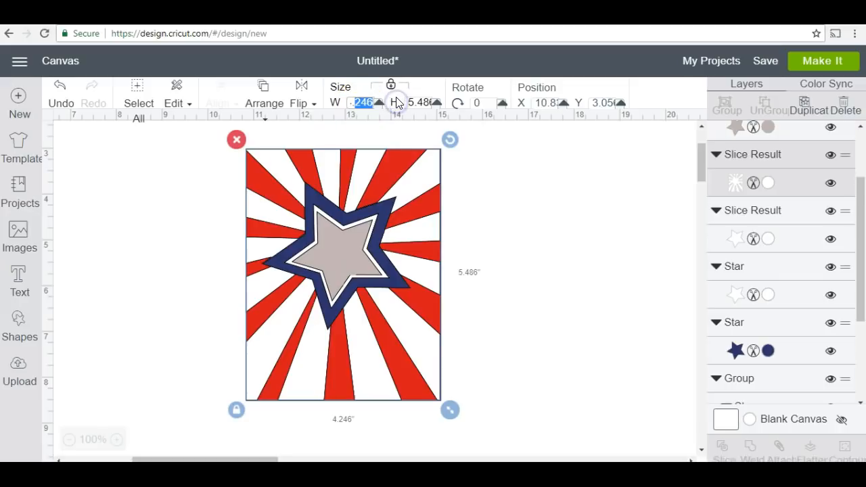
type("4.425")
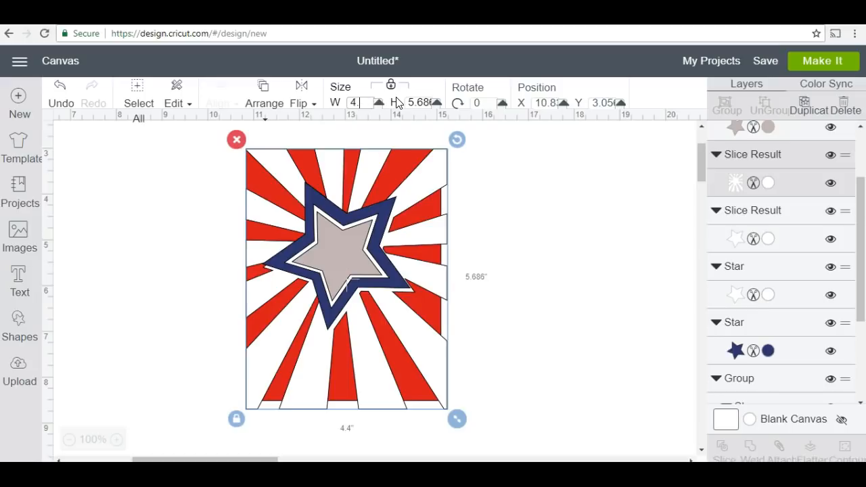
key("Return")
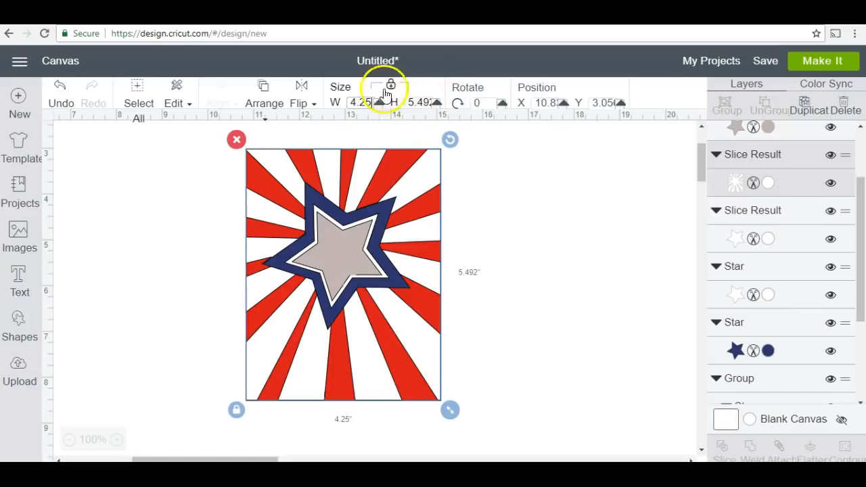
left_click(389, 86)
left_click_drag(418, 101, 445, 106)
key("Return")
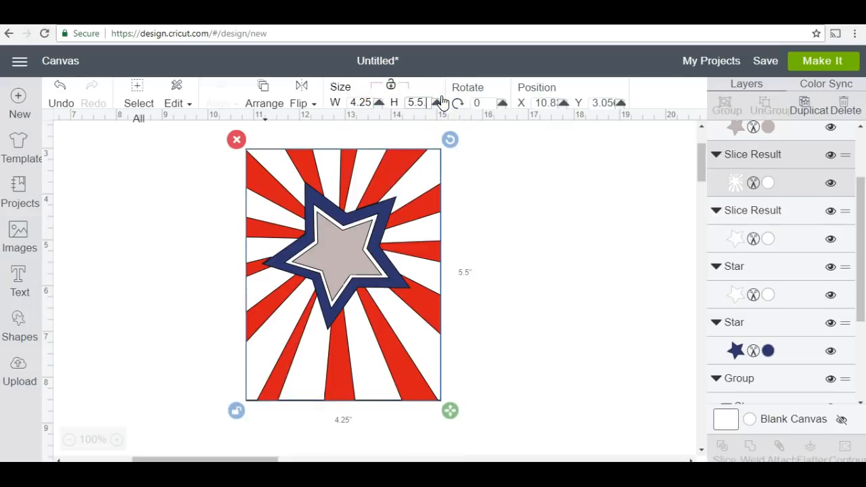
left_click(571, 280)
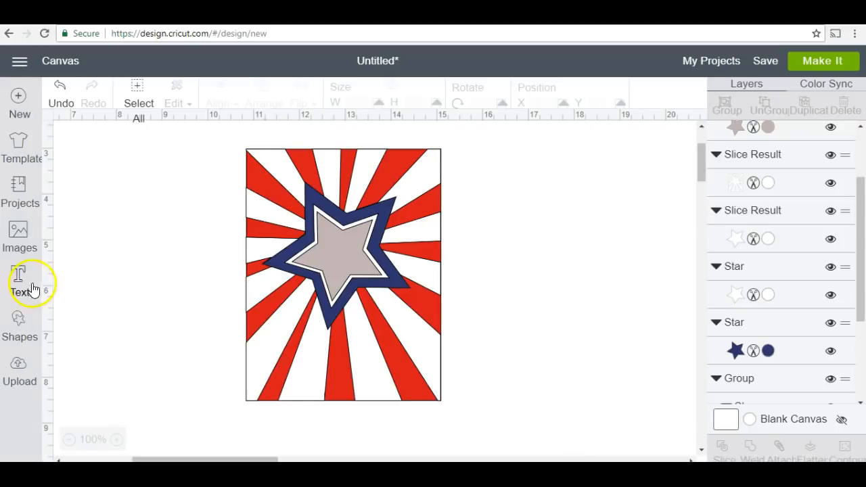
Search the image library for "4th of july" and select the "independence day" lettering with stars
left_click(18, 235)
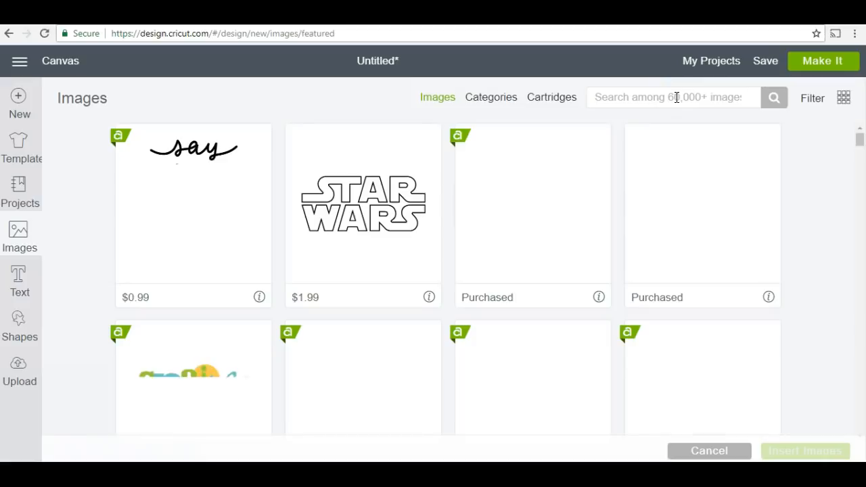
left_click(664, 95)
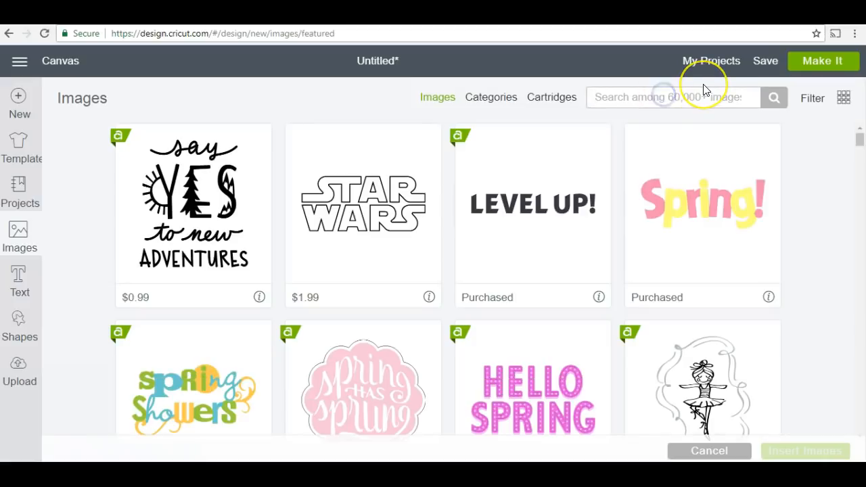
type("4th of july")
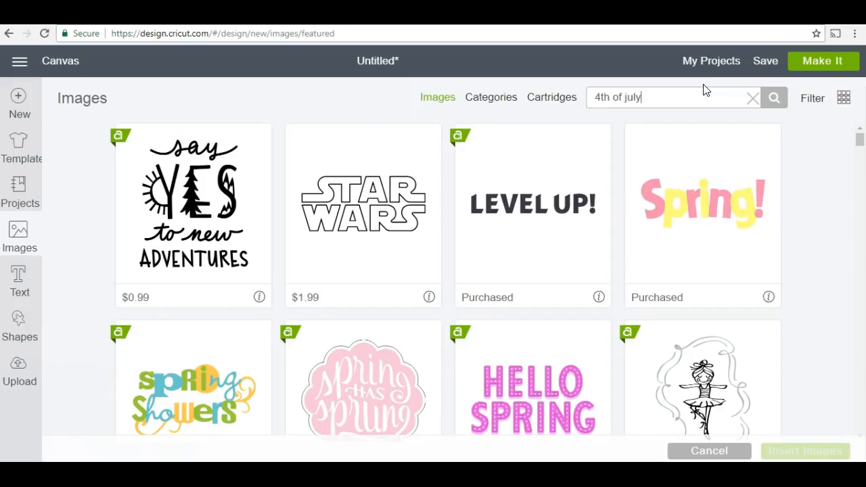
key("Return")
left_click(383, 97)
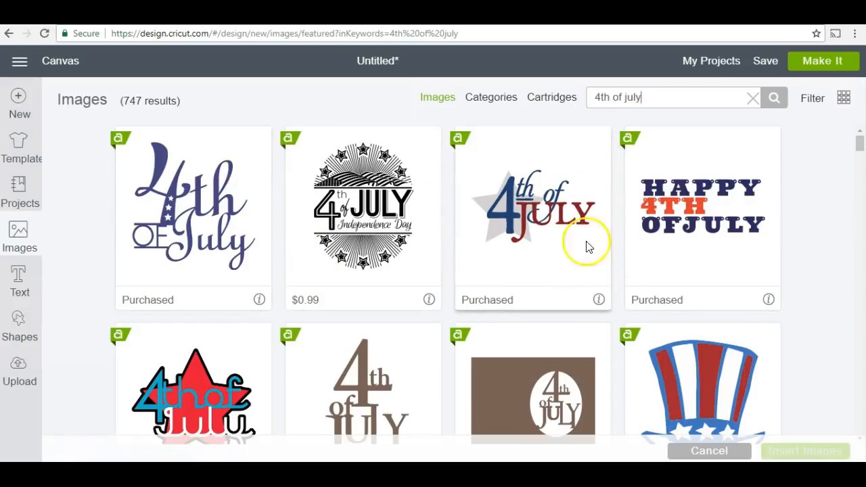
left_click_drag(860, 142, 861, 198)
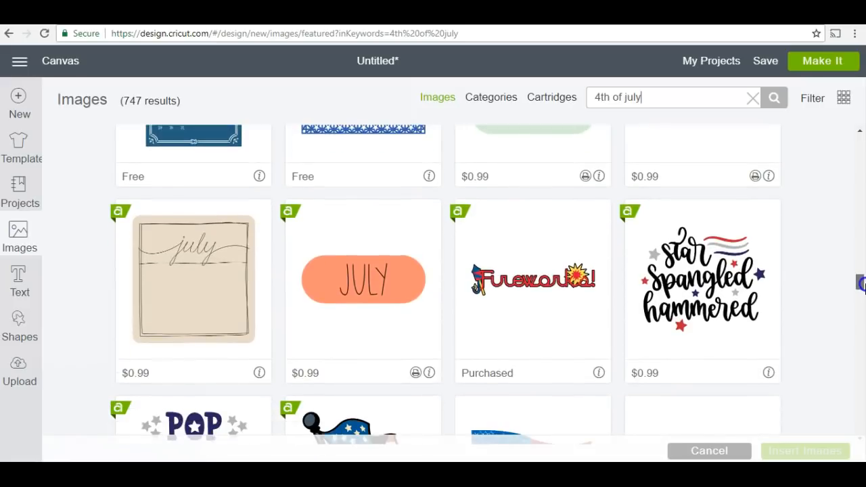
left_click_drag(860, 289, 860, 391)
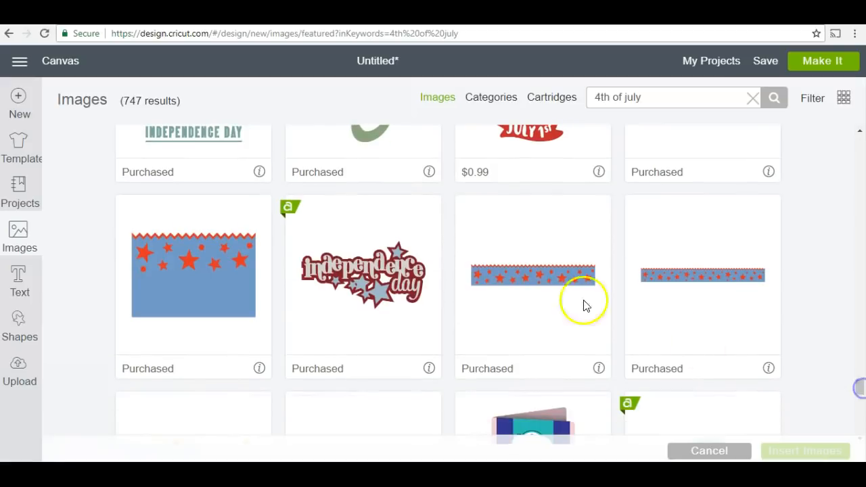
left_click(395, 268)
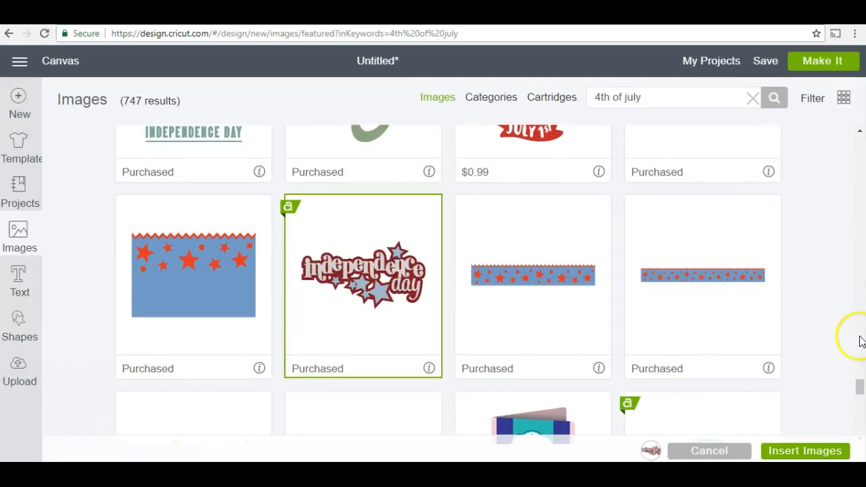
Look through the "4th of july" results and also select the red and blue "4th of July" lettering
left_click_drag(858, 386, 861, 424)
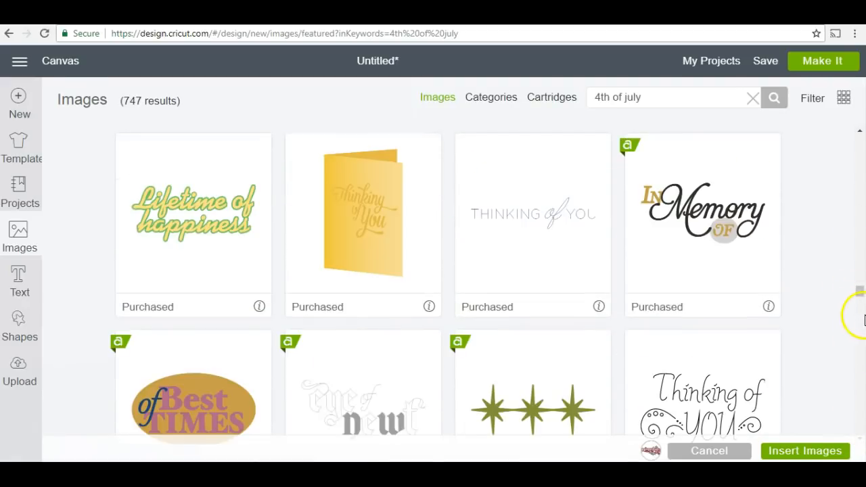
left_click_drag(858, 290, 859, 265)
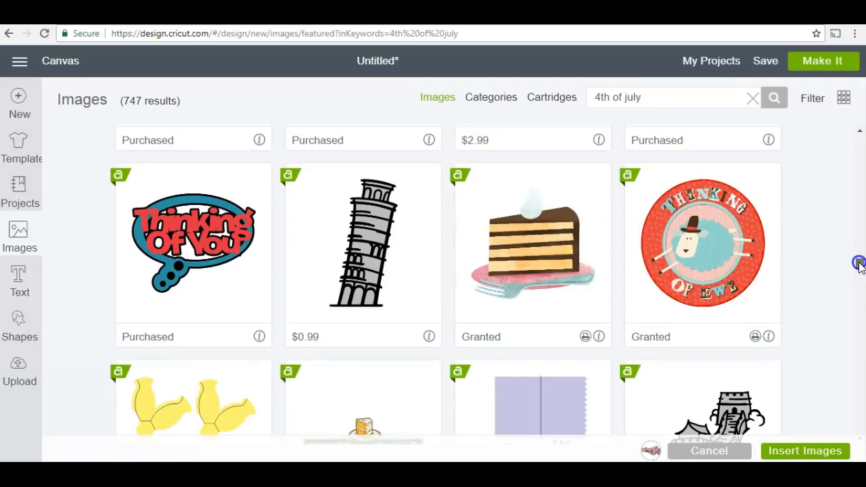
left_click_drag(858, 265, 840, 139)
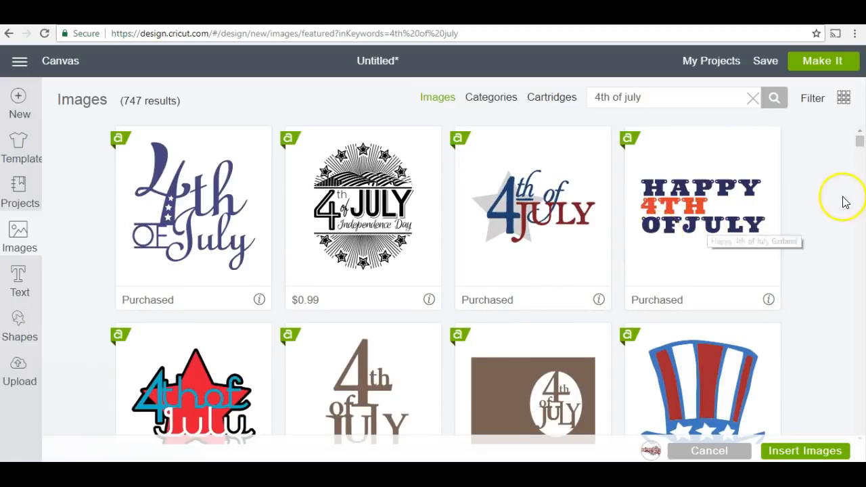
left_click_drag(860, 145, 859, 152)
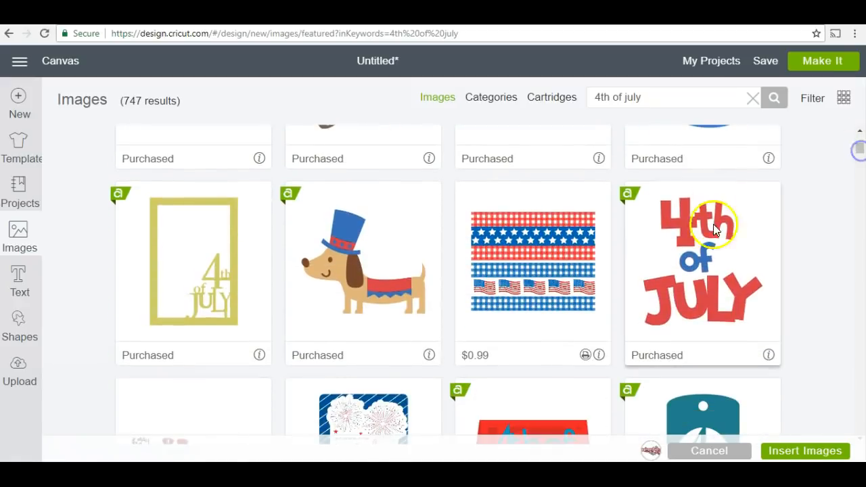
left_click(706, 269)
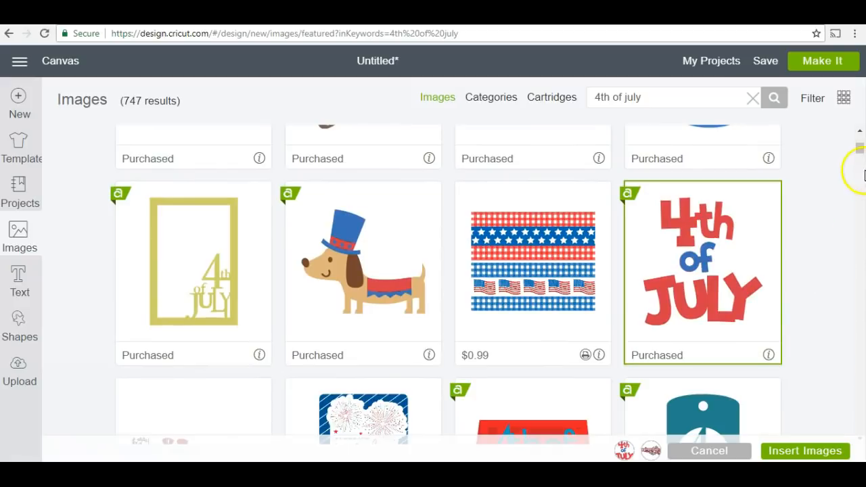
Browse further July and 4th designs, and insert the two selected lettering images onto the canvas
left_click_drag(859, 147, 860, 159)
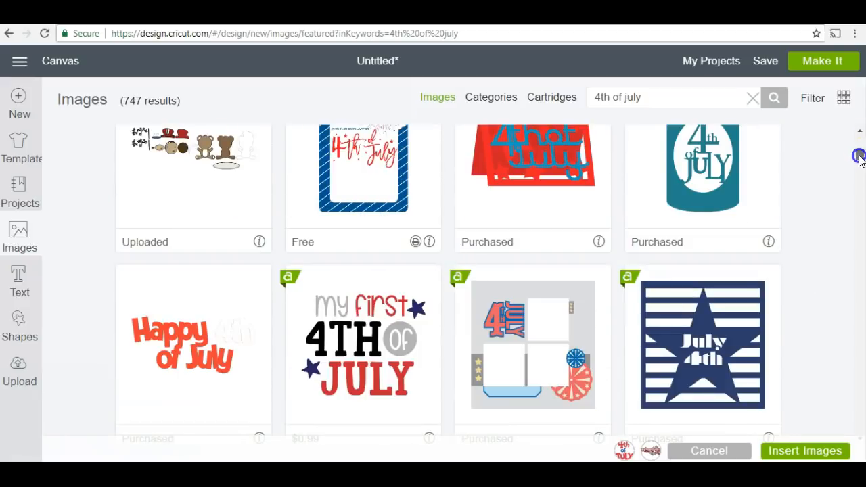
left_click_drag(859, 157, 861, 188)
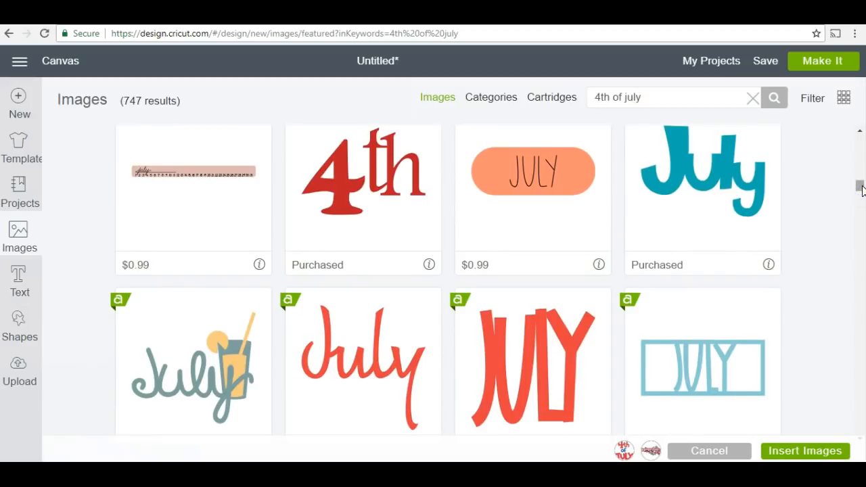
left_click_drag(860, 190, 861, 198)
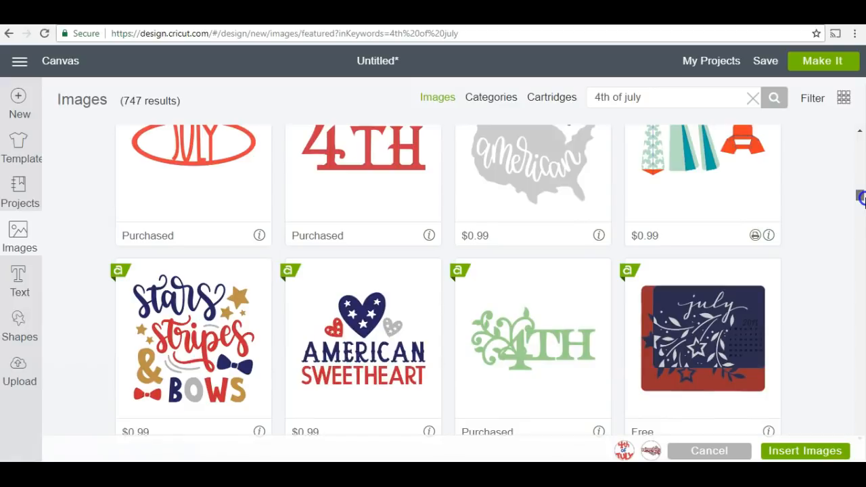
left_click(782, 447)
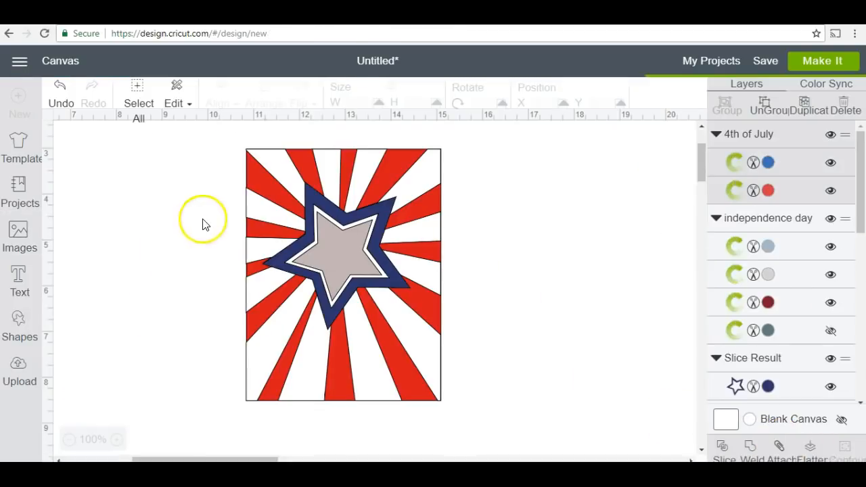
Place the "independence day" lettering on the lower part of the card below the star and shrink it to about 3.27" wide
left_click_drag(70, 187, 386, 347)
left_click_drag(350, 326, 396, 350)
left_click_drag(438, 400, 421, 393)
left_click_drag(397, 354, 398, 365)
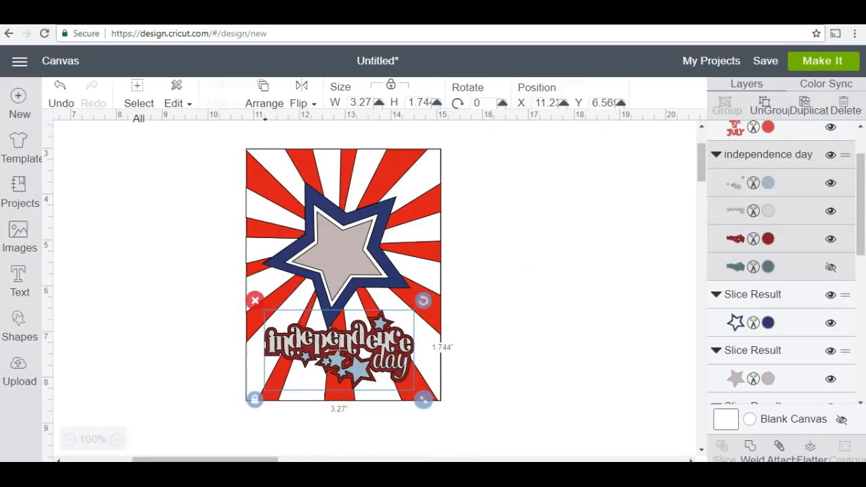
Recolor the dark red backing layer of the "independence day" lettering navy (#2C356D)
left_click(738, 265)
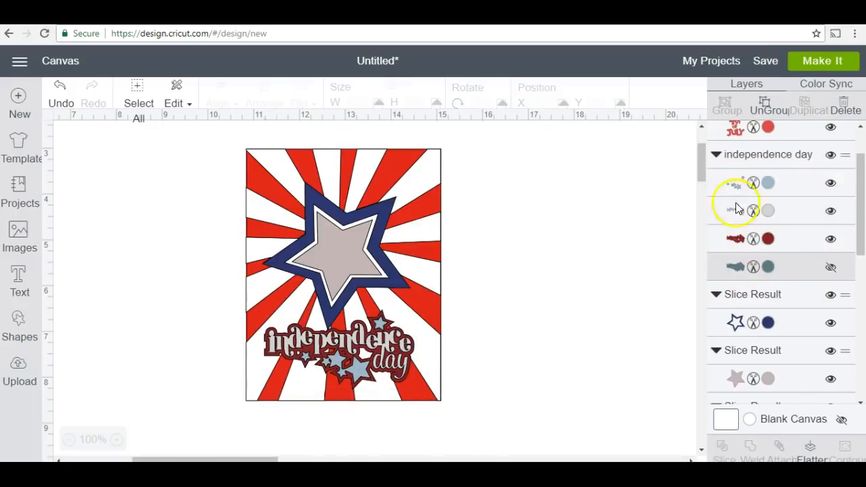
left_click(736, 241)
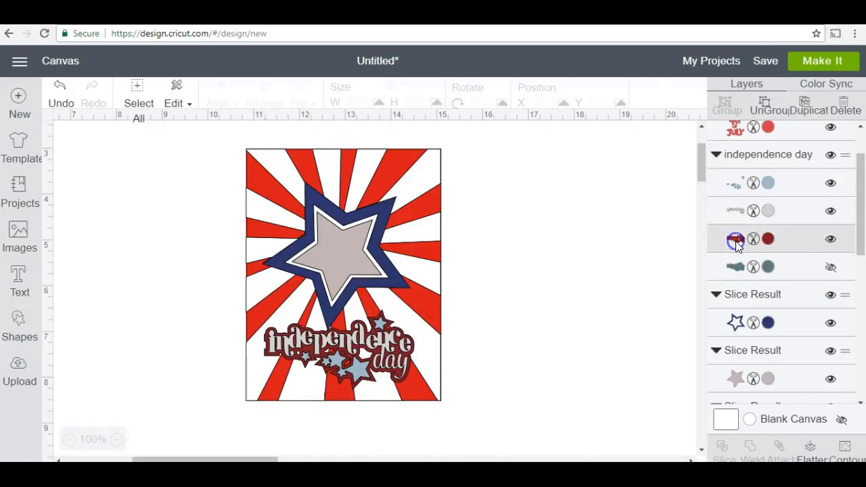
left_click(575, 186)
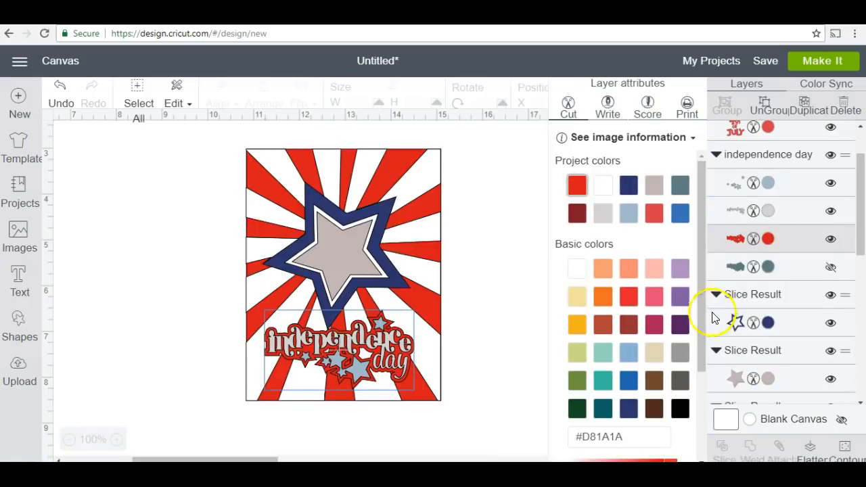
left_click_drag(703, 341, 720, 404)
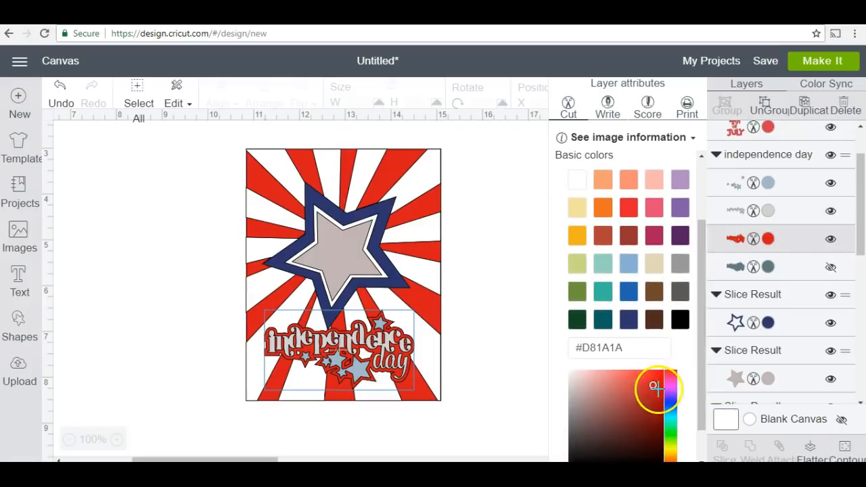
left_click_drag(653, 384, 638, 397)
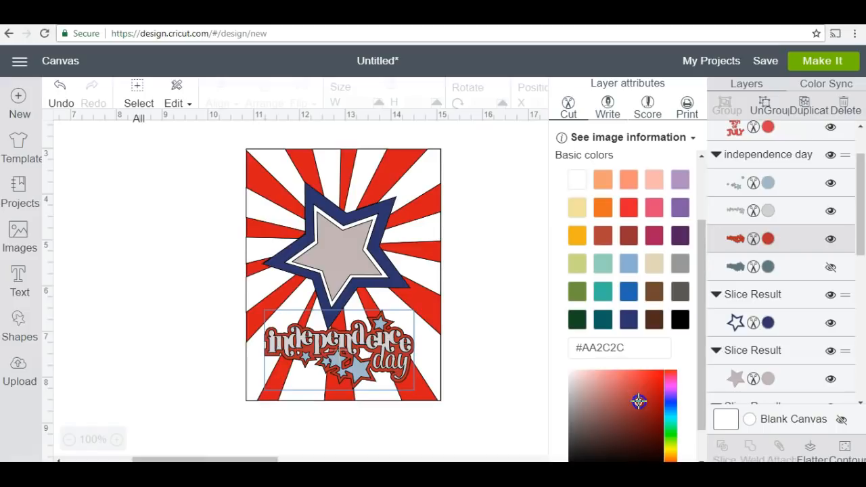
left_click_drag(647, 401, 650, 388)
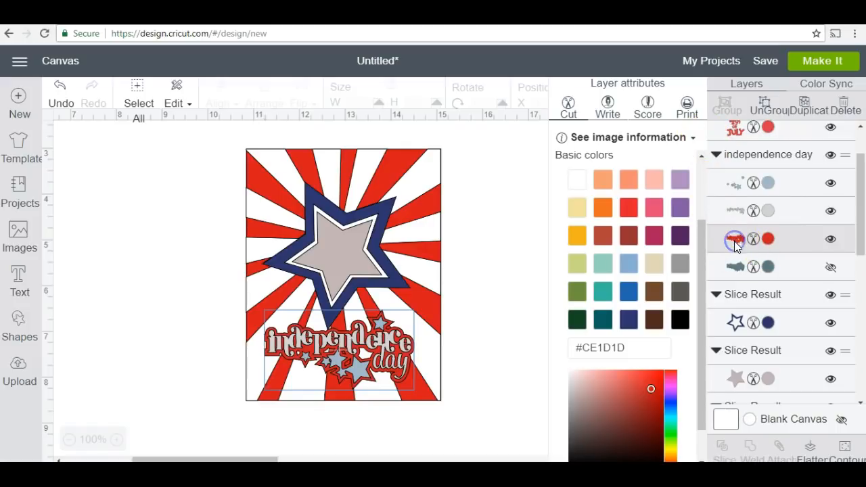
left_click(630, 320)
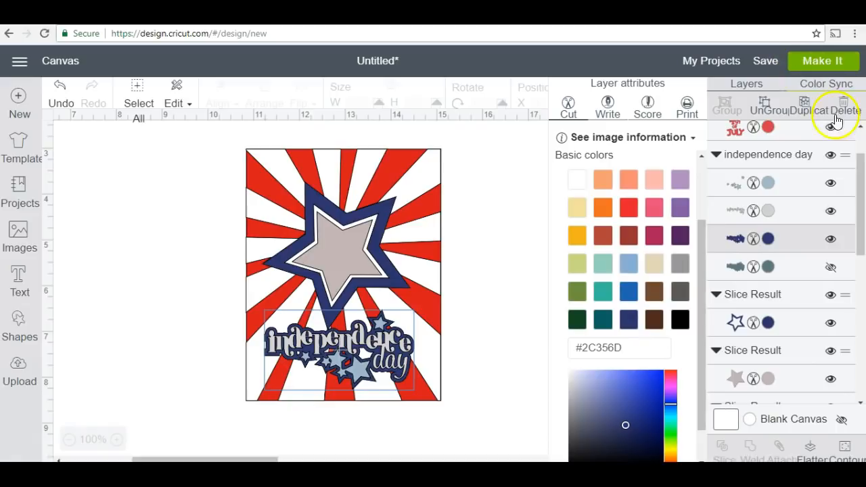
Recolor the gray word layer of the "independence day" lettering white (#FFFFFF)
left_click(735, 212)
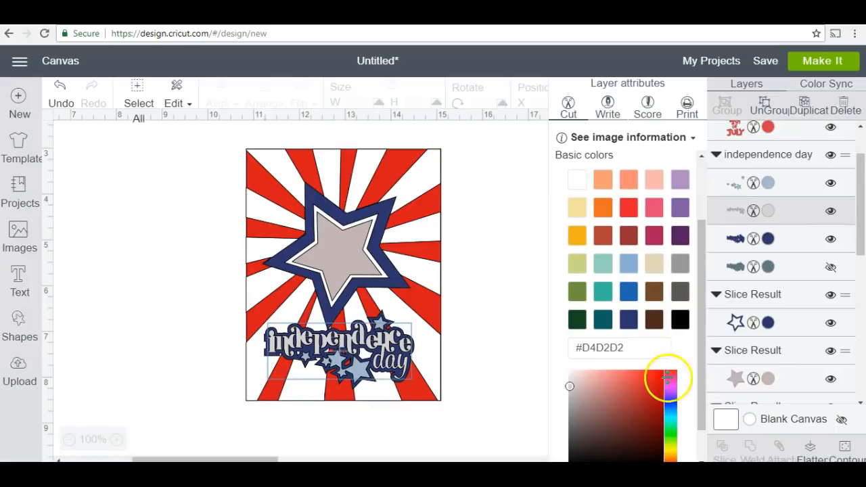
left_click(652, 383)
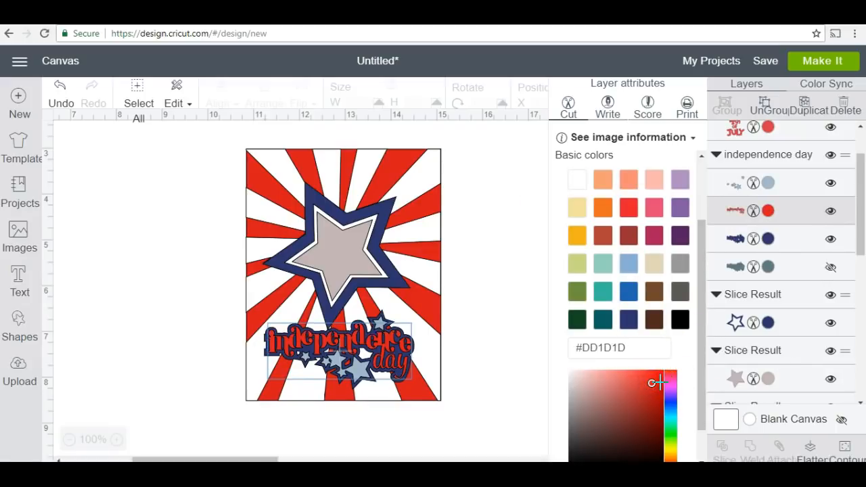
left_click(573, 185)
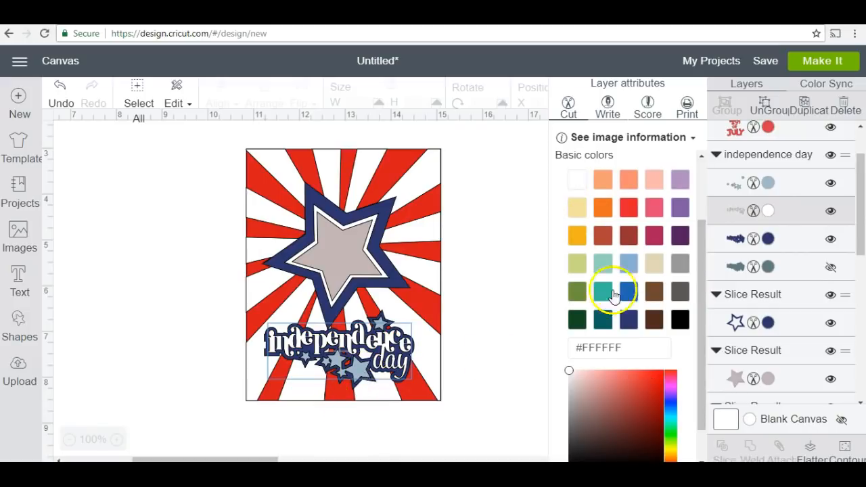
Change the red layer of the "4th of July" lettering to the red shade #DA2A36
left_click(727, 185)
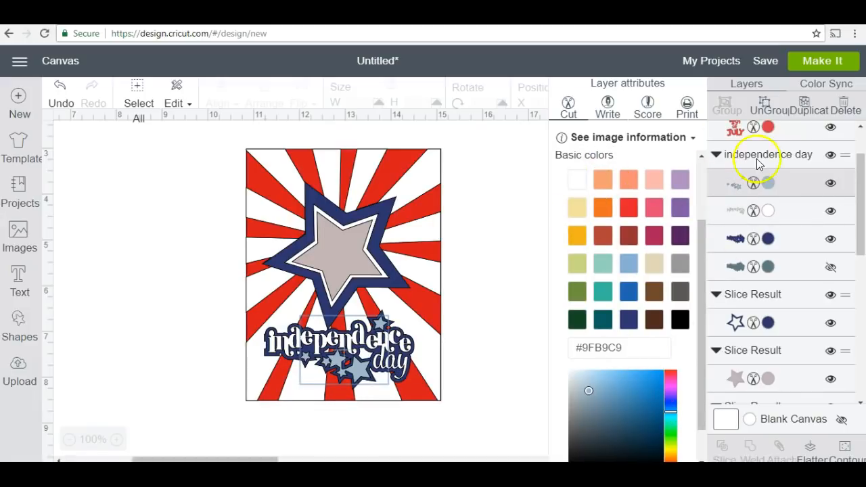
left_click(732, 128)
left_click_drag(641, 385, 653, 386)
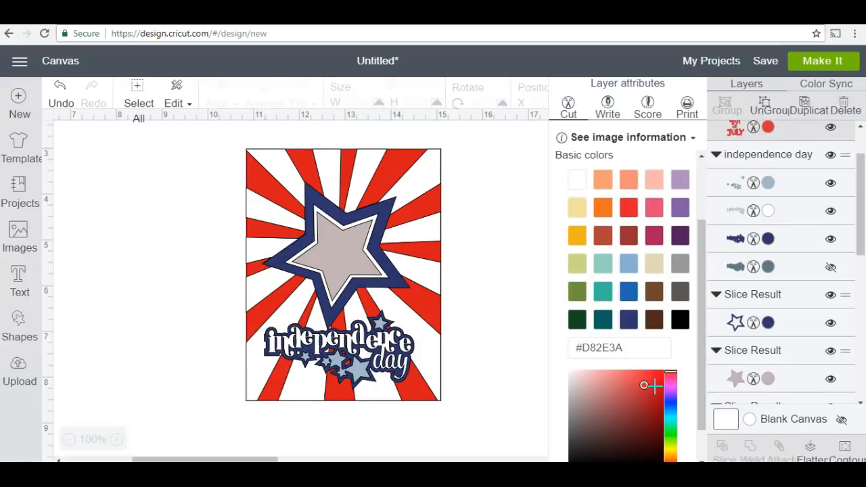
left_click(653, 384)
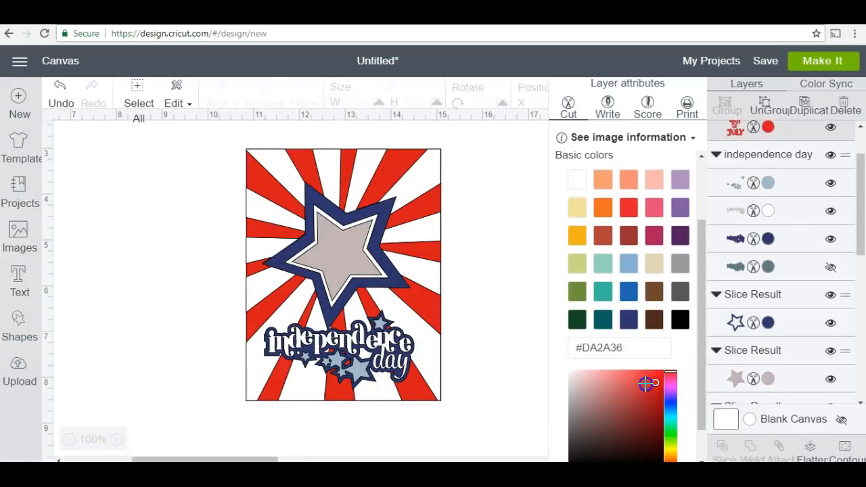
Try red (#D81A1A) and white (#FFFFFF) on the small stars layer of the "independence day" lettering
mouse_move(862, 227)
left_mouse_down()
mouse_move(856, 240)
mouse_move(856, 218)
left_mouse_up()
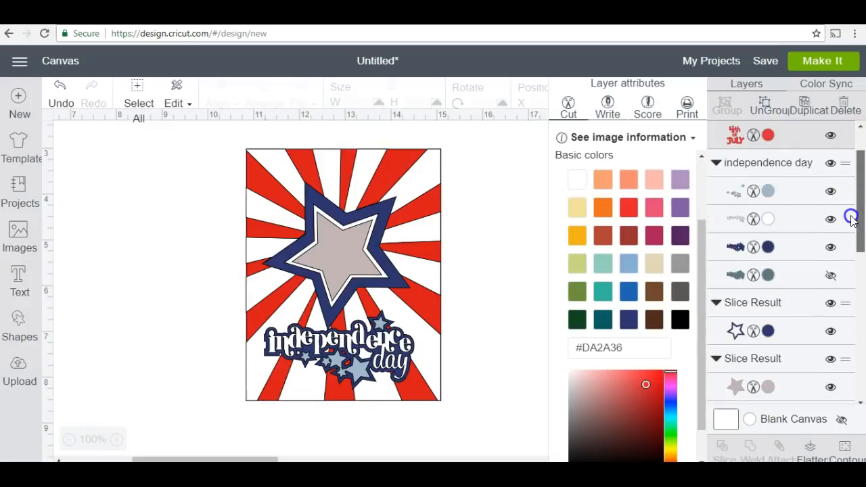
left_click(734, 193)
left_click(804, 195)
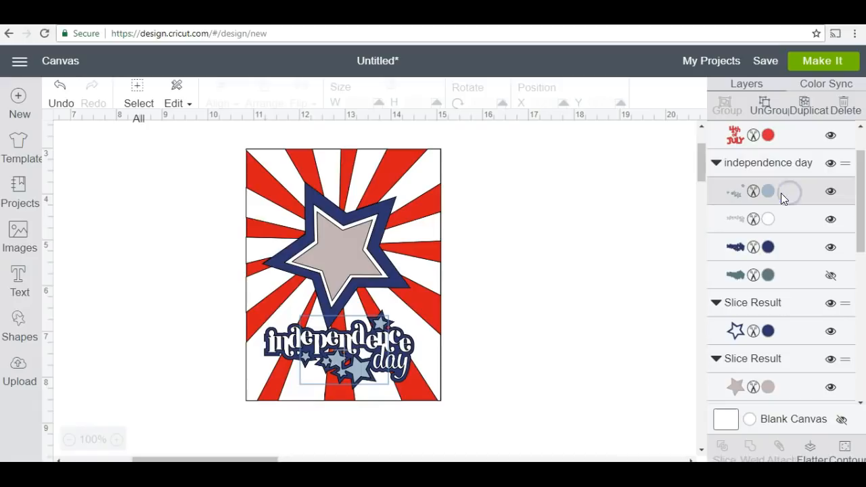
left_click(741, 194)
left_click(581, 184)
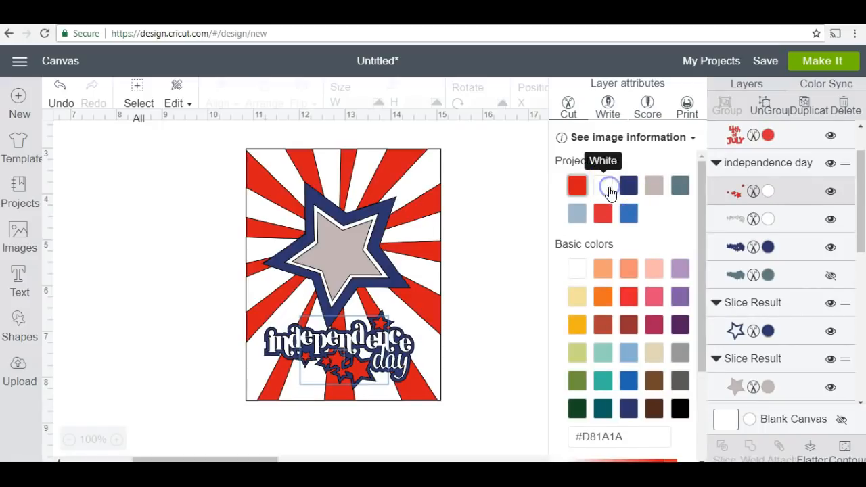
left_click(596, 187)
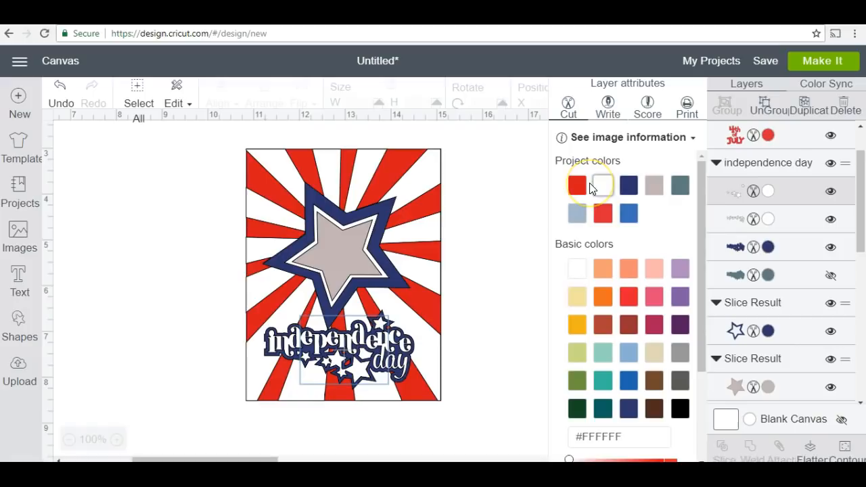
left_click(607, 180)
Return to the canvas and undo the last two color changes to the lettering's small stars
left_click(9, 34)
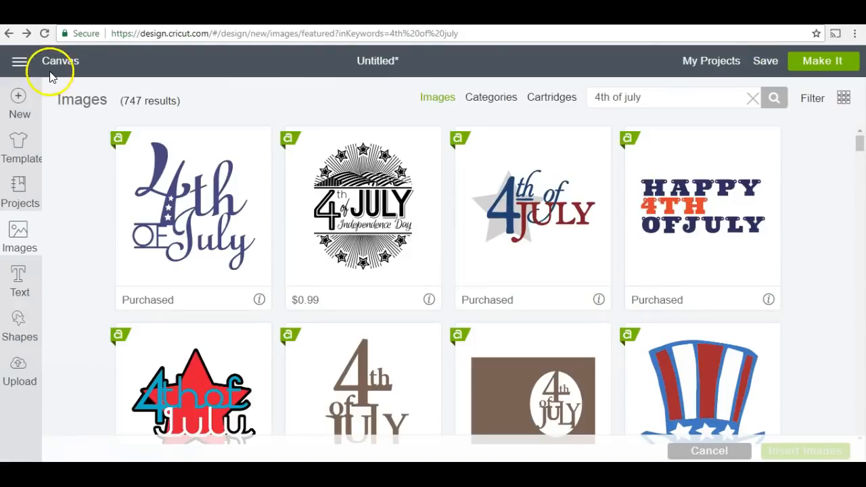
left_click(68, 66)
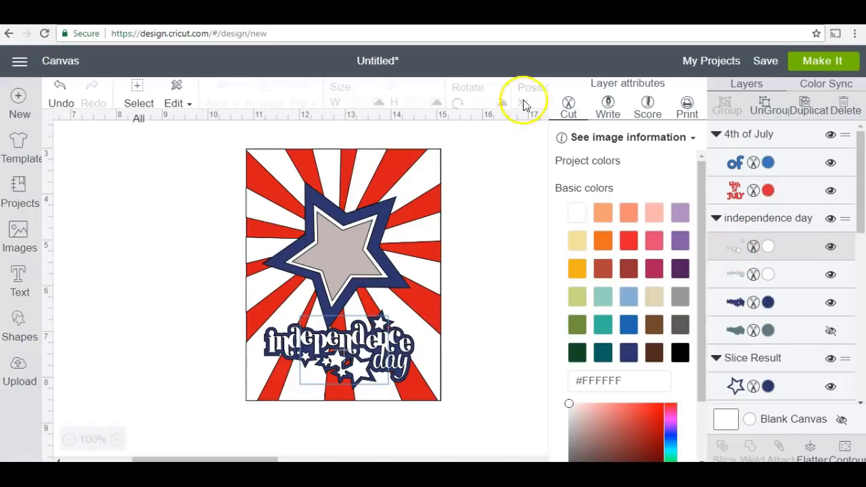
left_click(61, 105)
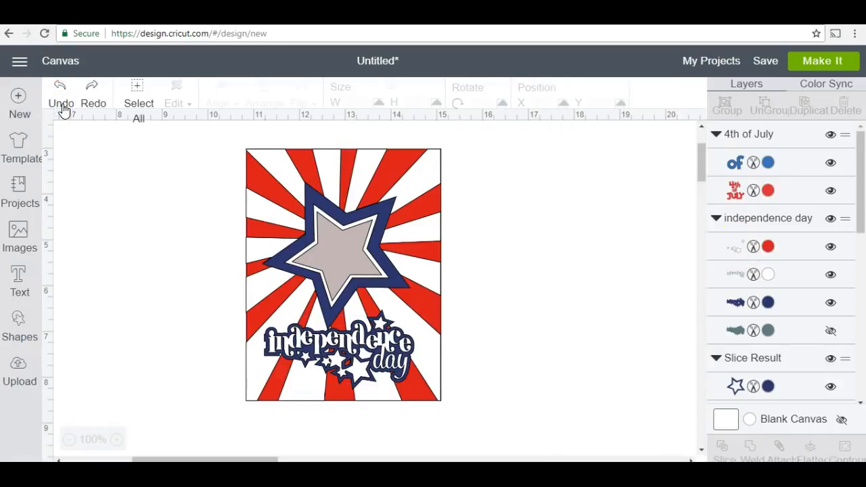
left_click(61, 106)
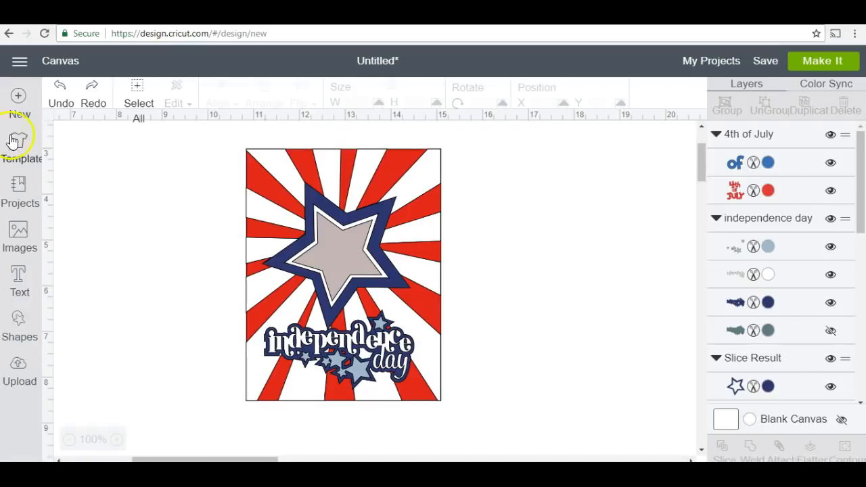
Enlarge the "independence day" lettering to about 3.51" by 1.87" and center it below the large star
left_click(363, 367)
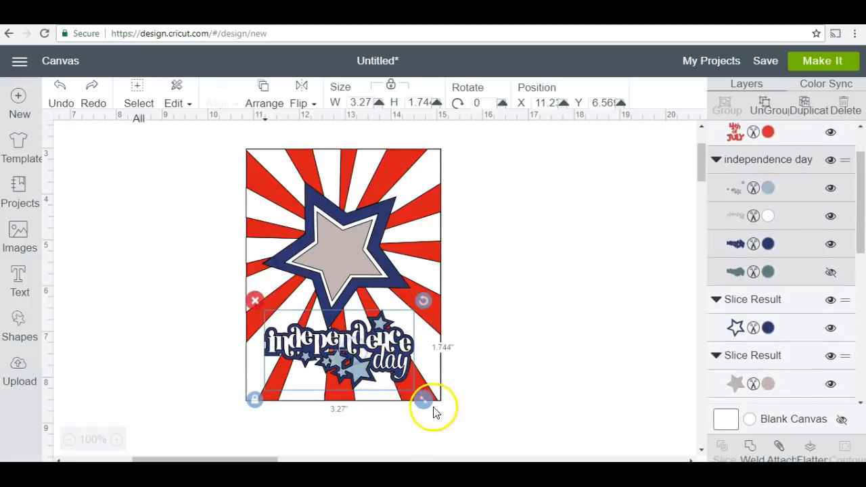
left_click_drag(422, 404, 433, 411)
left_click_drag(378, 372, 373, 374)
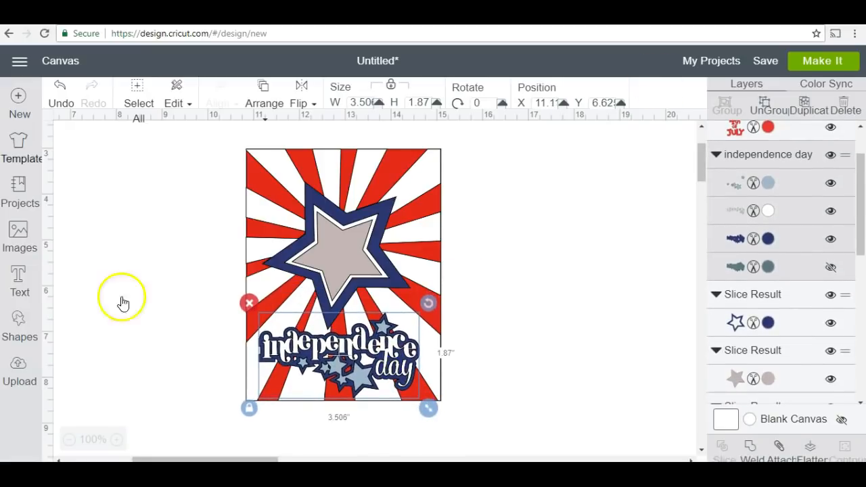
Browse the "4th of july" results in the image library for further artwork for the card
left_click(19, 235)
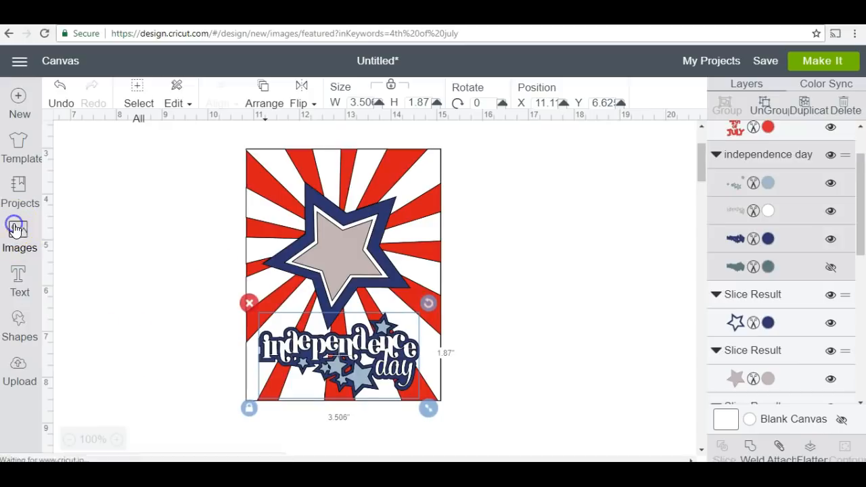
left_click_drag(668, 96, 550, 101)
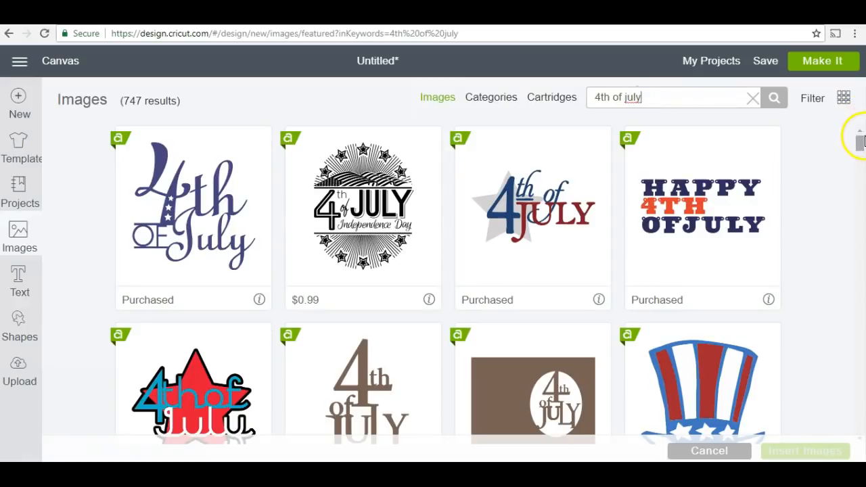
left_click_drag(859, 141, 858, 402)
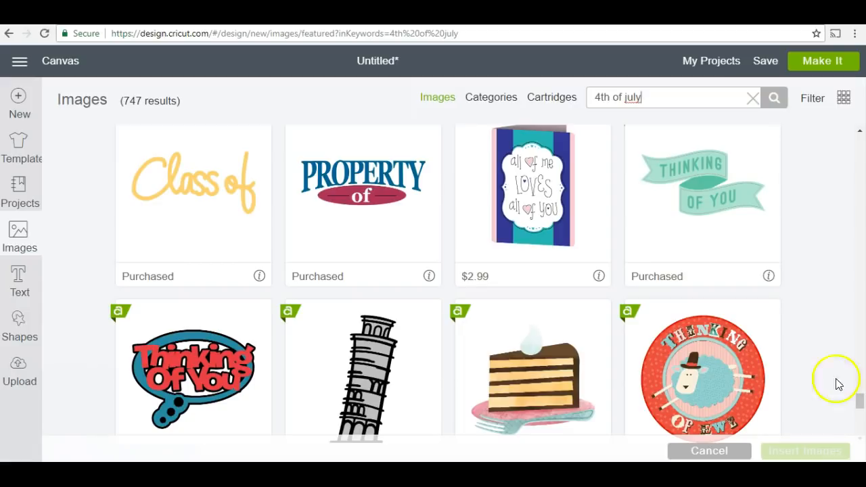
left_click_drag(861, 401, 861, 425)
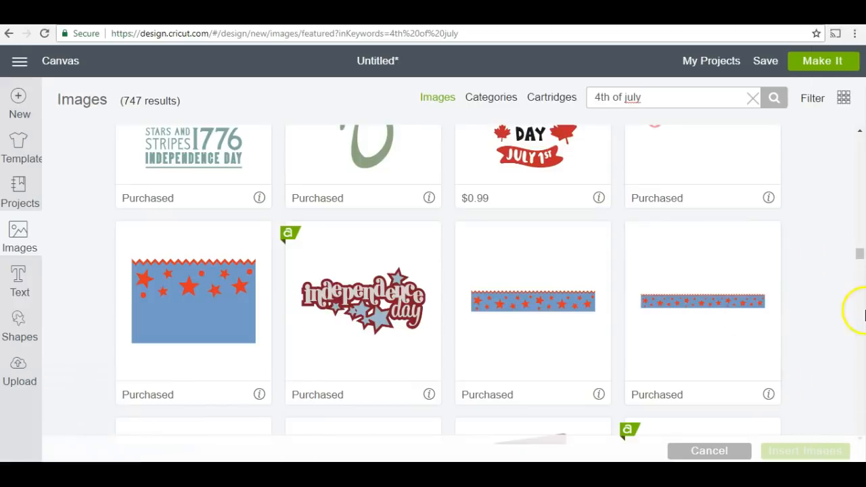
left_click_drag(859, 252, 860, 298)
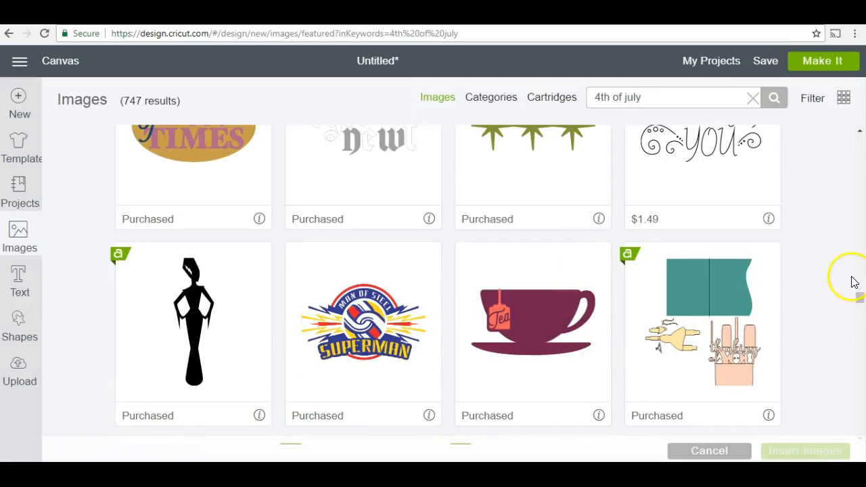
left_click(860, 309)
left_click(860, 308)
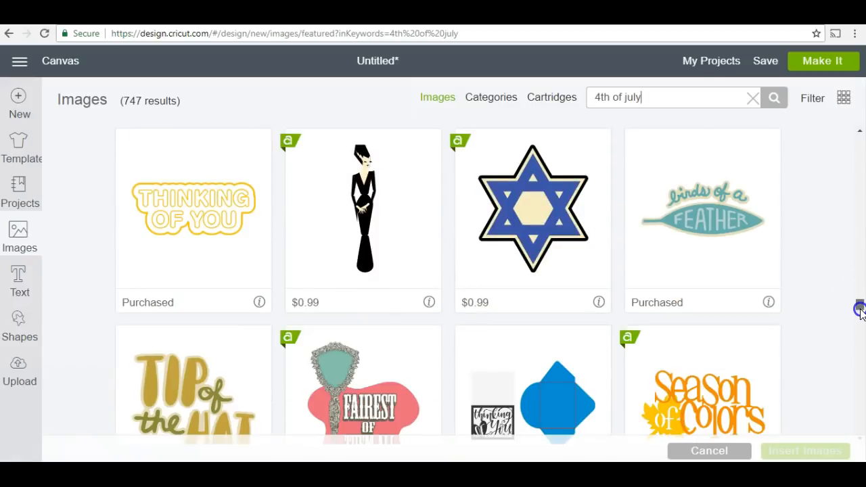
left_click(860, 308)
left_click(860, 313)
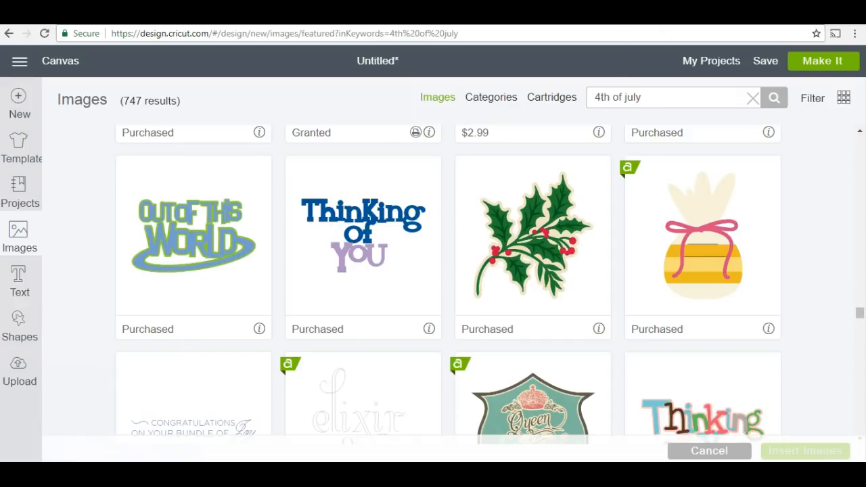
Replace the image library search with "happy"
left_click(643, 98)
left_click_drag(643, 98, 532, 93)
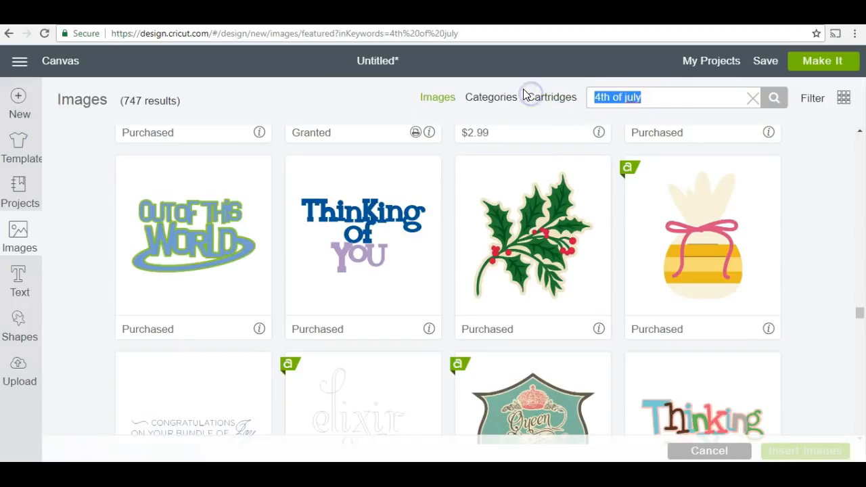
key("BackSpace")
type("happy")
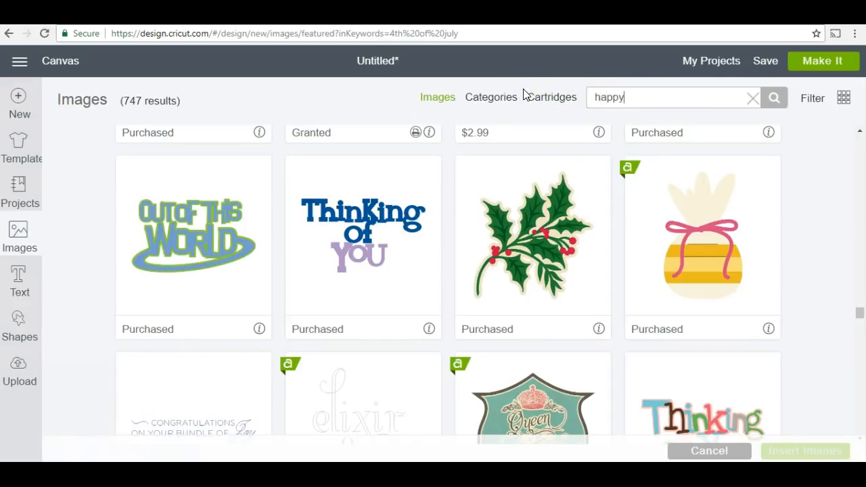
key("Return")
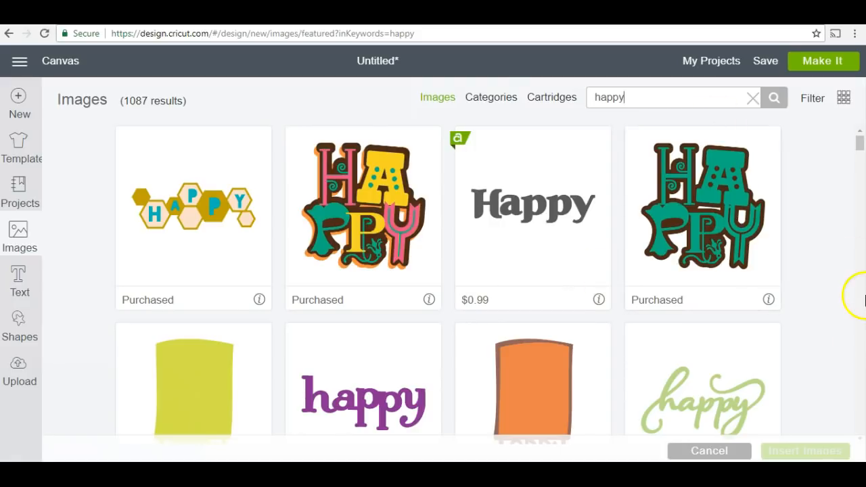
Look through the "happy" image results for a lettering style that suits the card
left_click(859, 144)
left_click_drag(860, 144, 858, 169)
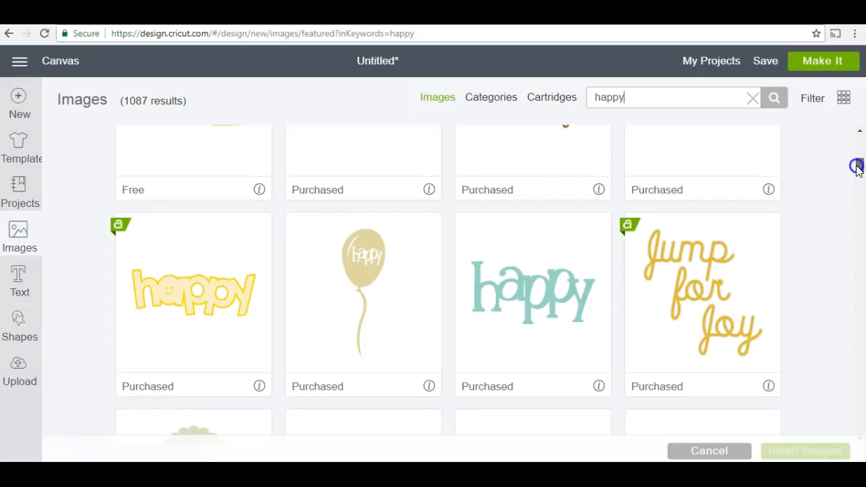
mouse_move(857, 169)
left_mouse_down()
mouse_move(858, 181)
mouse_move(857, 172)
left_mouse_up()
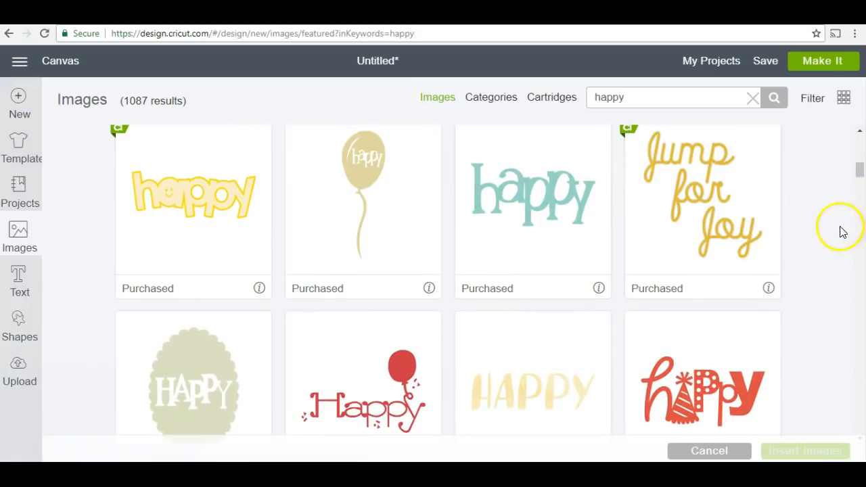
left_click_drag(858, 169, 861, 191)
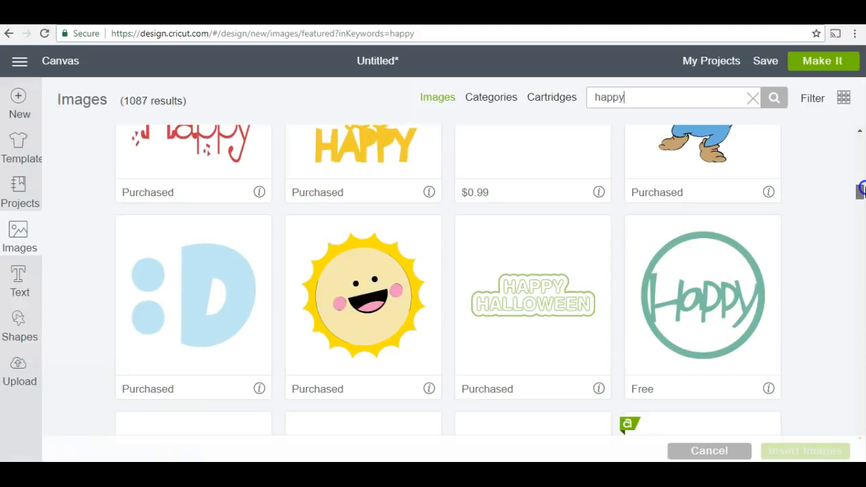
left_click_drag(861, 190, 861, 205)
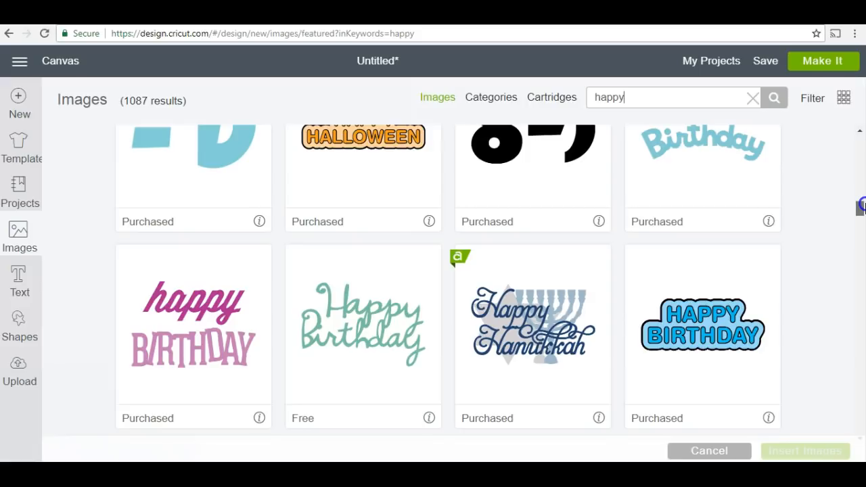
left_click_drag(862, 205, 861, 238)
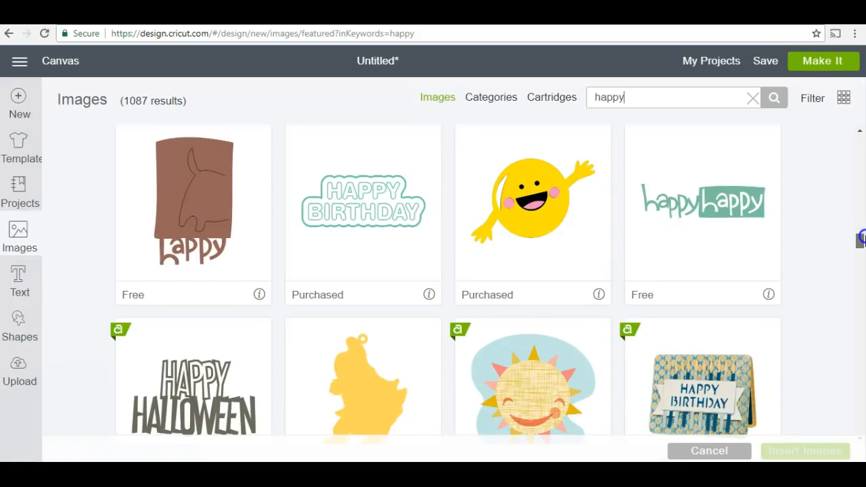
left_click_drag(862, 238, 861, 253)
scroll(861, 262, "down", 1)
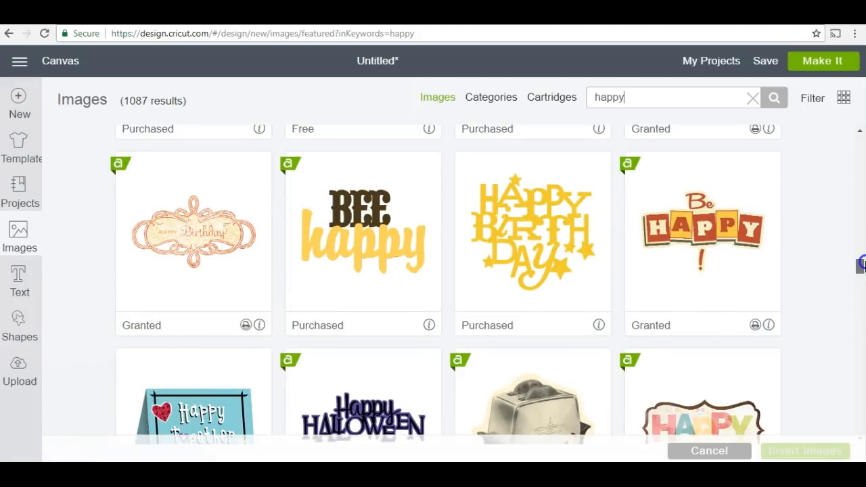
scroll(862, 263, "down", 7)
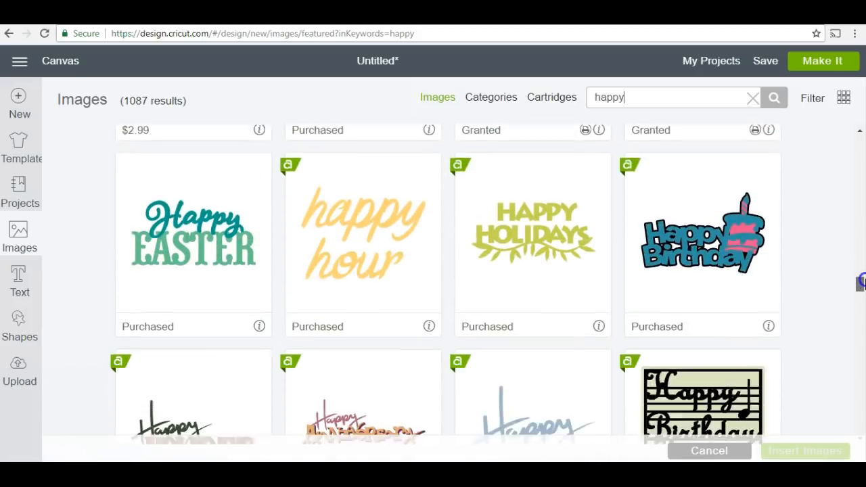
scroll(862, 282, "down", 1)
scroll(862, 282, "down", 1)
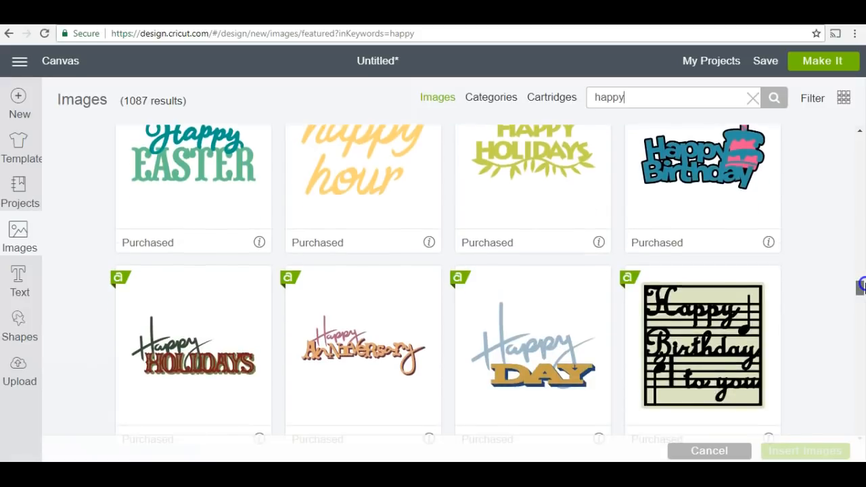
scroll(861, 284, "down", 8)
scroll(862, 301, "down", 6)
scroll(861, 313, "up", 2)
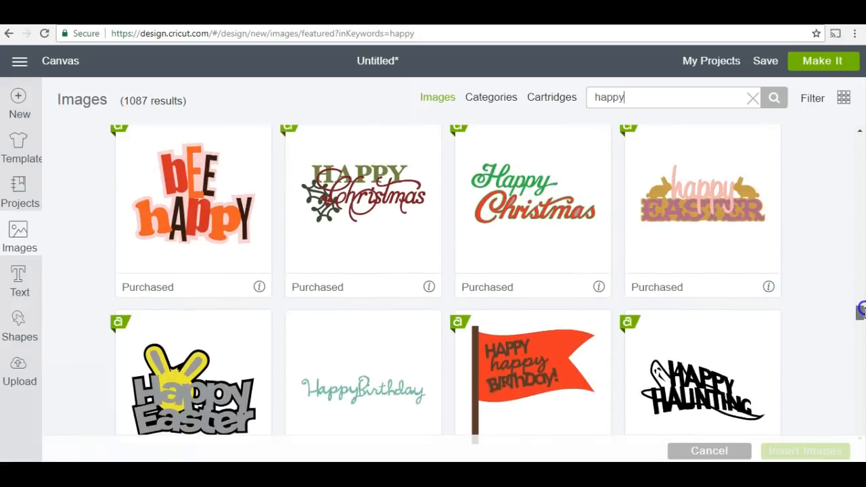
scroll(862, 312, "down", 2)
scroll(862, 315, "down", 8)
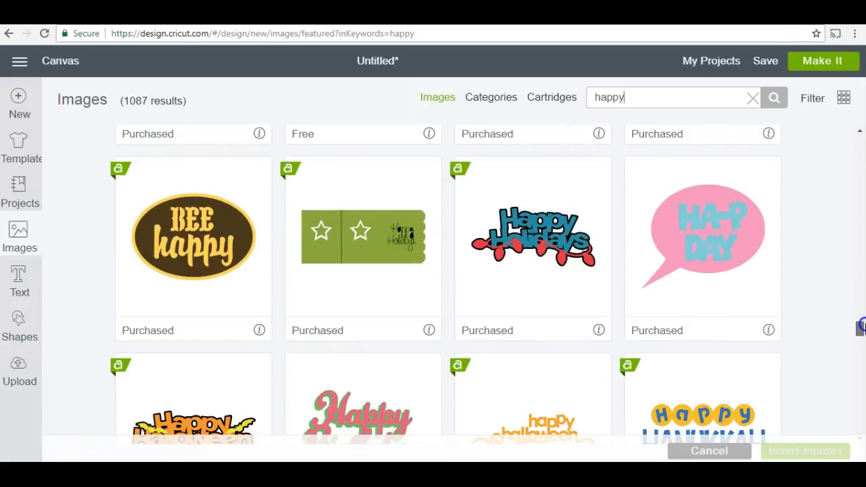
scroll(861, 333, "down", 4)
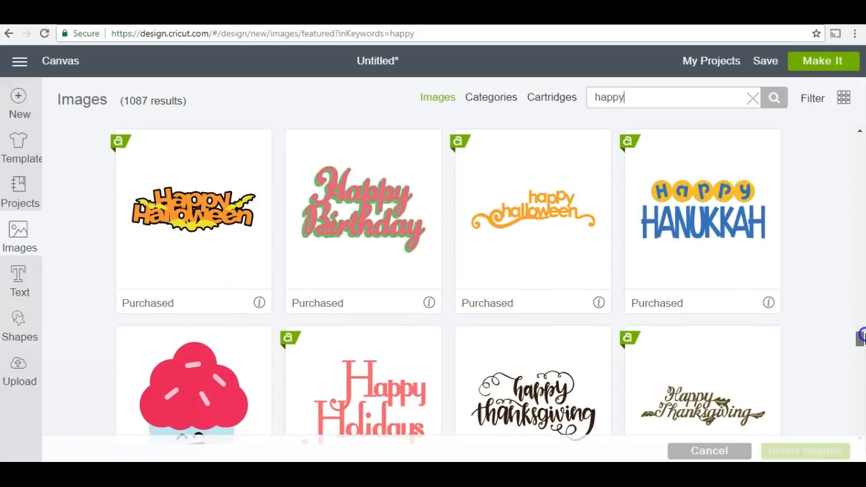
scroll(861, 346, "down", 2)
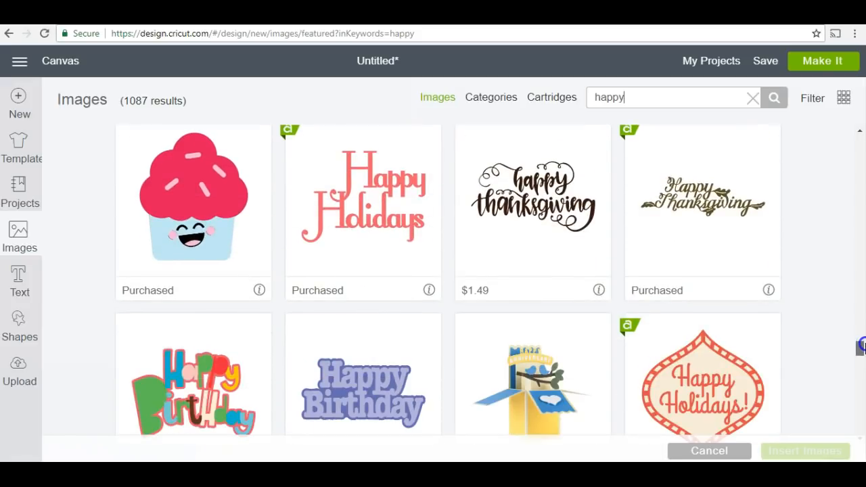
scroll(861, 349, "down", 4)
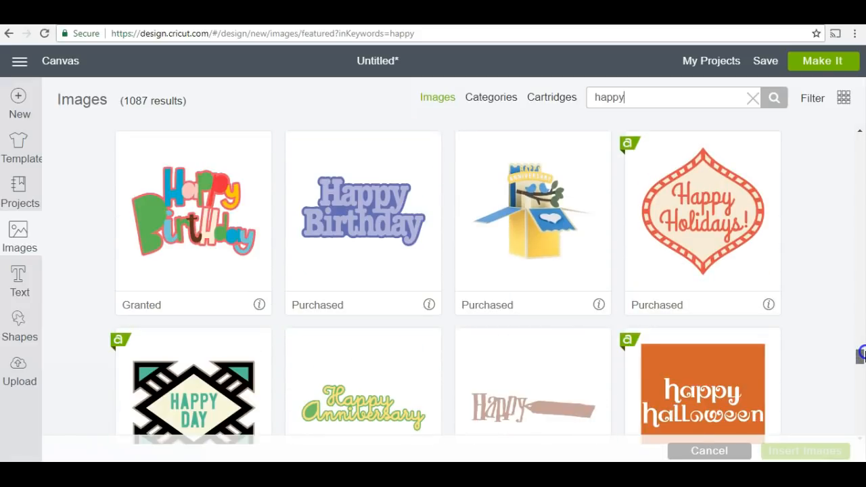
scroll(861, 353, "down", 3)
scroll(861, 361, "down", 3)
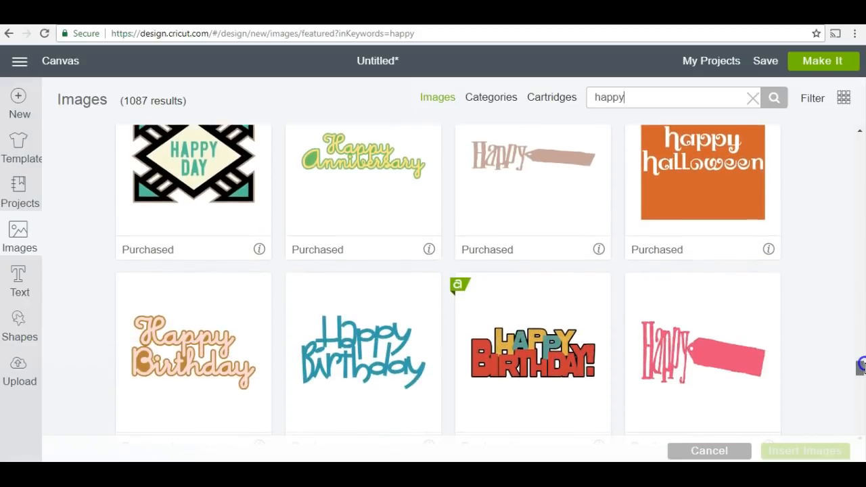
left_click_drag(862, 369, 852, 415)
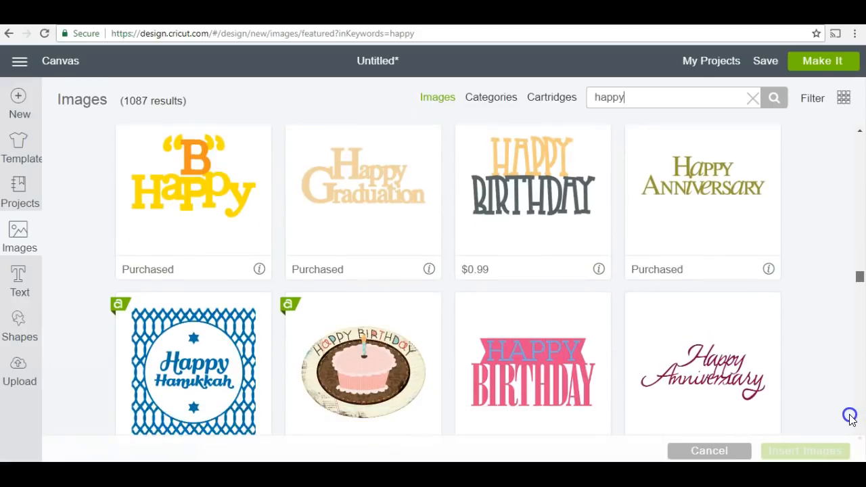
scroll(850, 418, "down", 5)
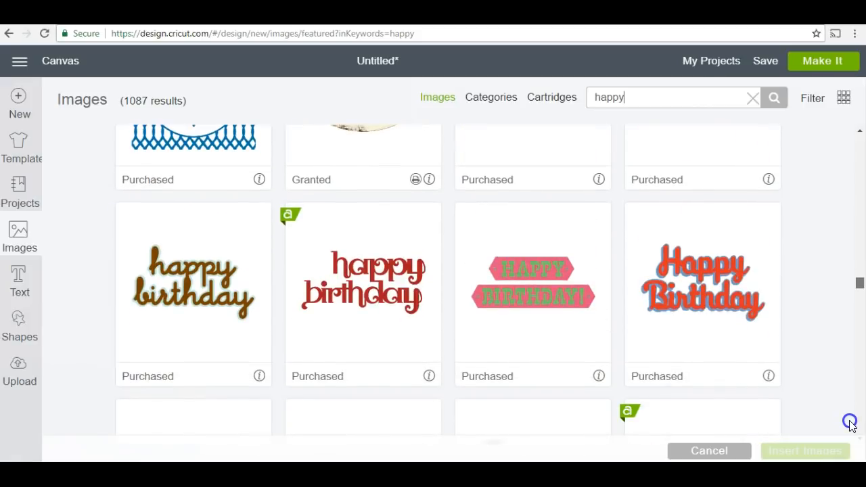
Insert the red "Happy Birthday" script image with the blue shadow layer and move it beside the sunburst card
left_click(711, 282)
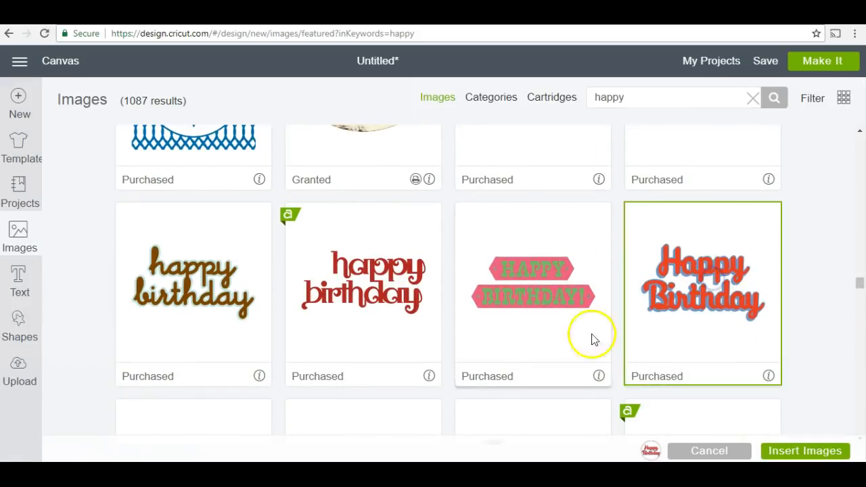
left_click(798, 452)
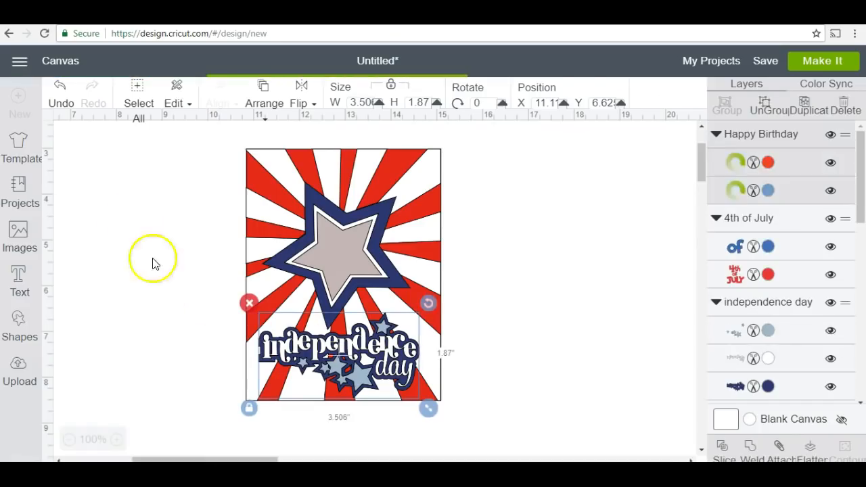
left_click_drag(100, 249, 629, 391)
left_click_drag(645, 340, 633, 227)
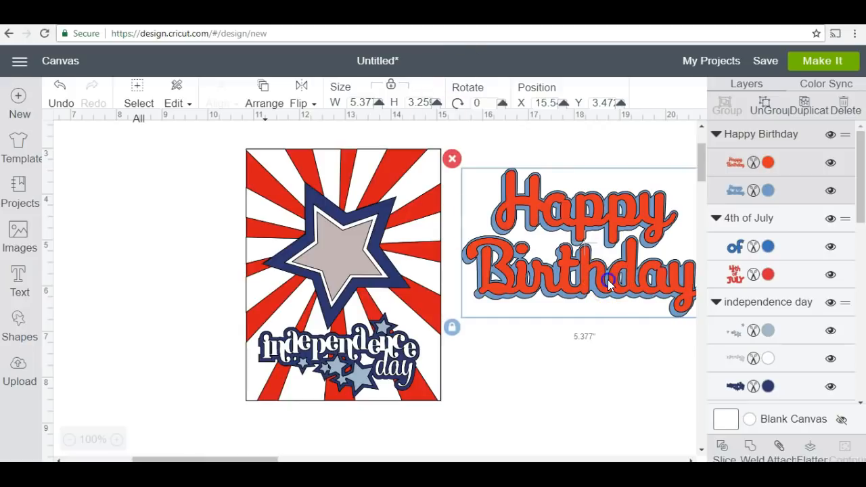
Ungroup the "Happy Birthday" image and separate its layers, with the red lettering below the blue shadow
left_click(767, 117)
left_click_drag(574, 270, 596, 359)
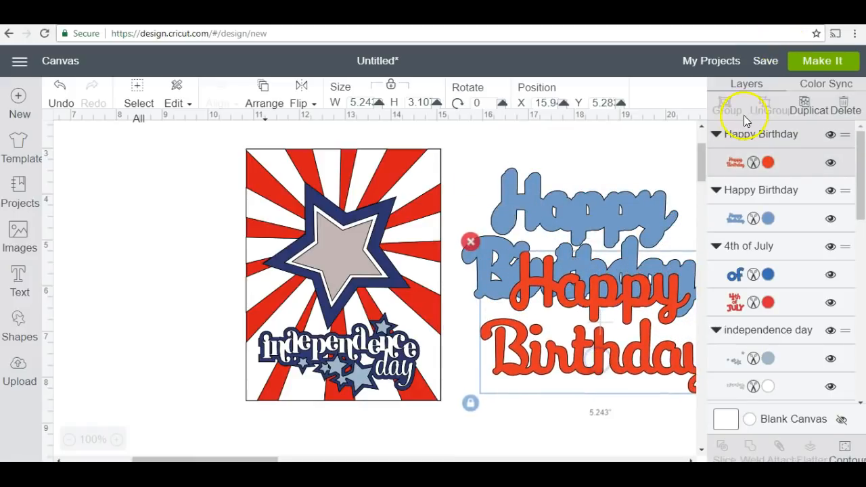
left_click_drag(594, 299, 587, 348)
mouse_move(583, 283)
left_mouse_down()
mouse_move(586, 289)
mouse_move(589, 273)
left_mouse_up()
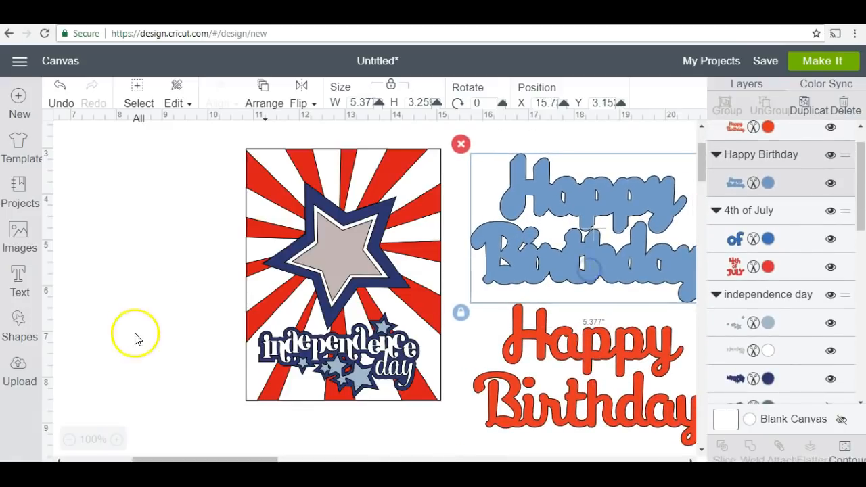
Insert a new square and move it onto the upper edge of the sunburst card
left_click(21, 328)
left_click(80, 232)
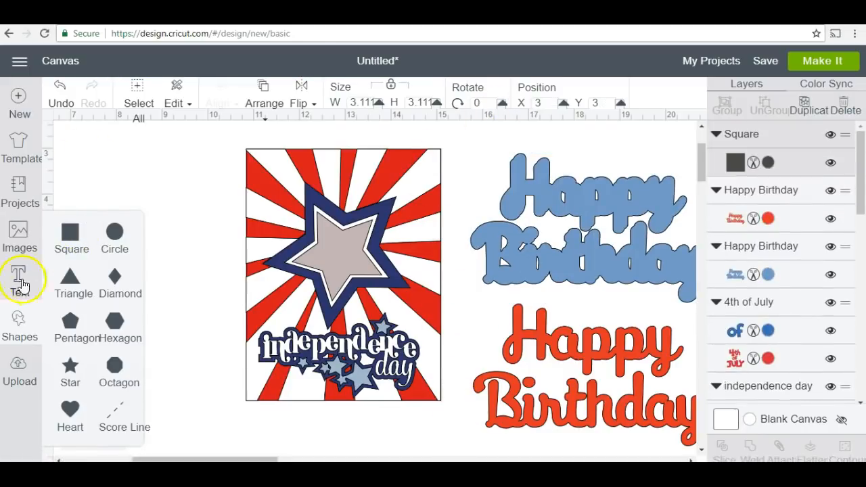
left_click_drag(700, 159, 733, 134)
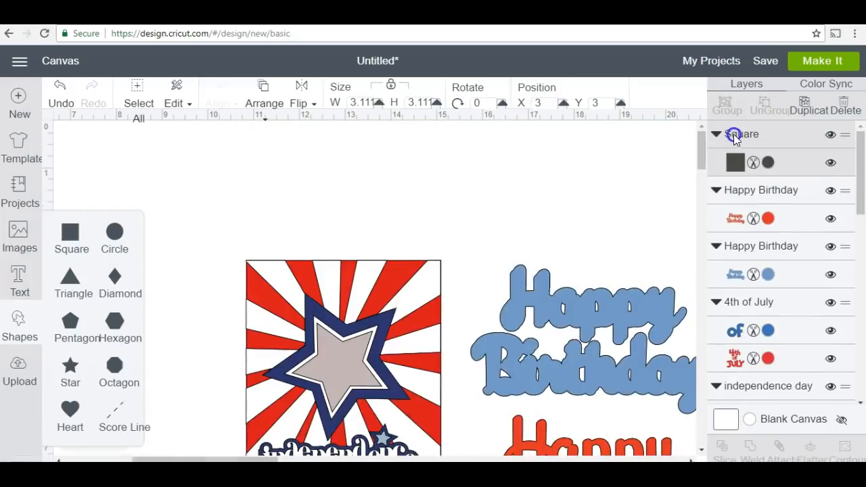
left_click_drag(268, 458, 210, 452)
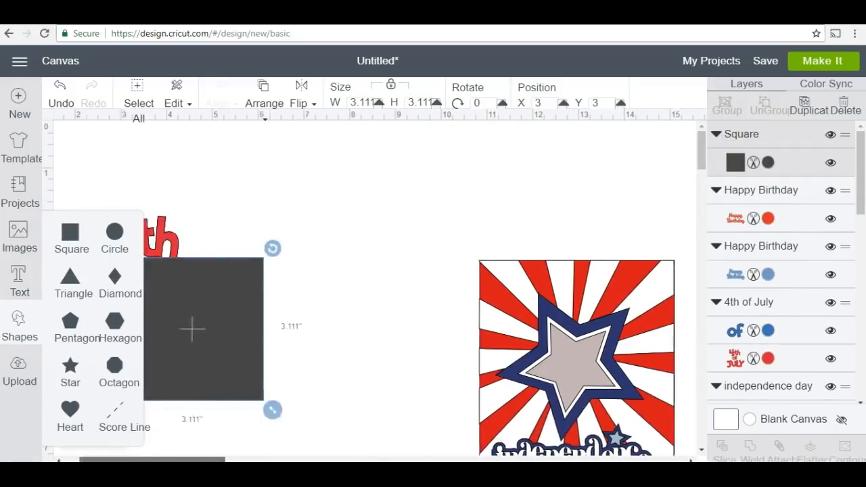
left_click_drag(226, 330, 665, 255)
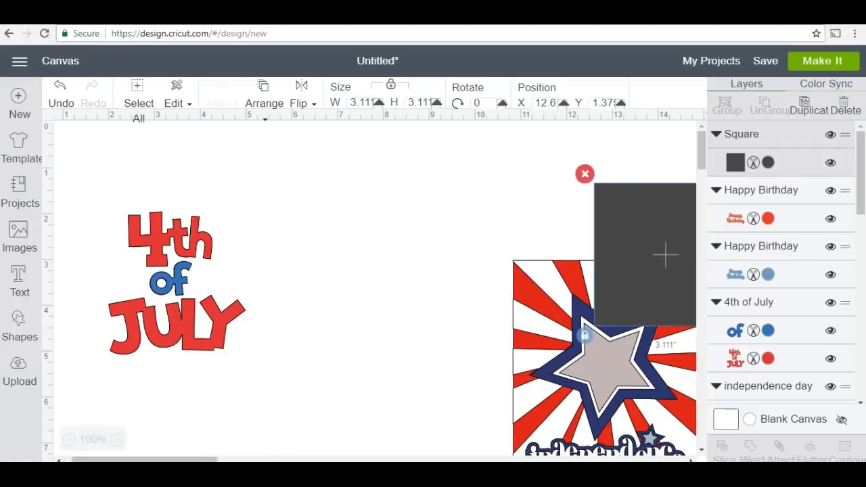
Place the square over "Happy" in the blue "Happy Birthday" shadow layer and enlarge it to about 4.43 inches
left_click_drag(203, 456, 313, 459)
left_click_drag(170, 265, 347, 280)
left_click_drag(438, 349, 503, 406)
left_click_drag(471, 322, 473, 310)
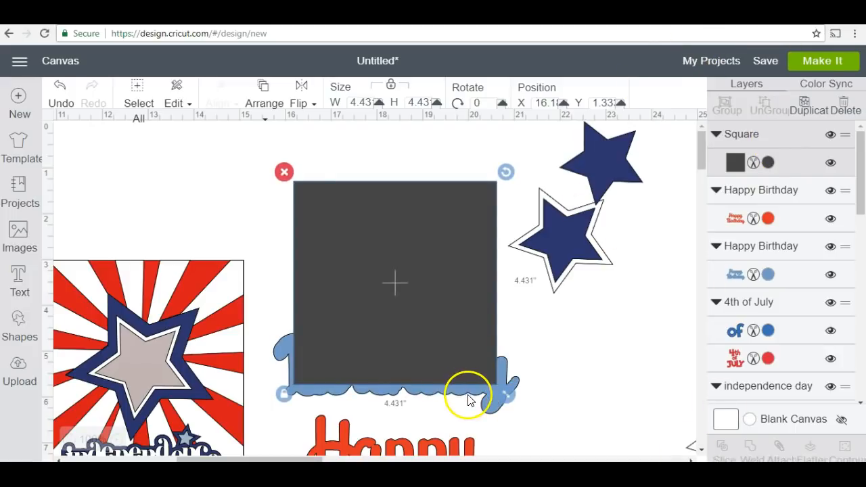
Try to slice the blue "Happy Birthday" layer with the square and pull the resulting pieces apart
left_click(493, 404)
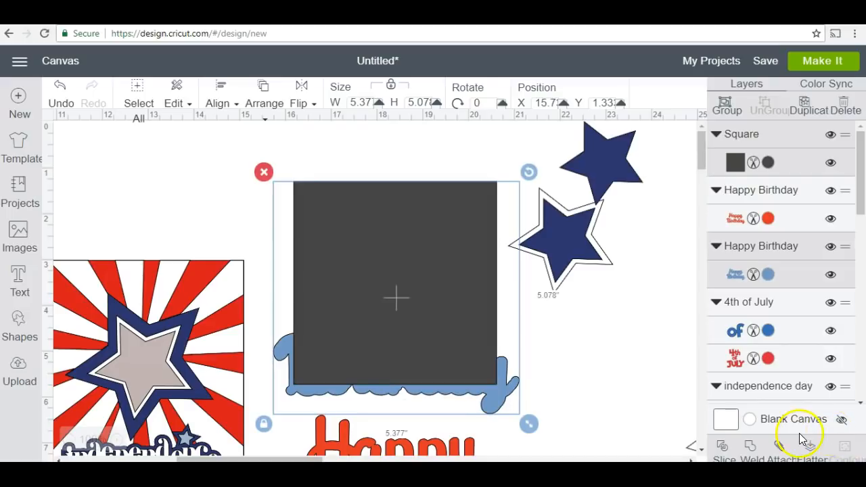
left_click(728, 455)
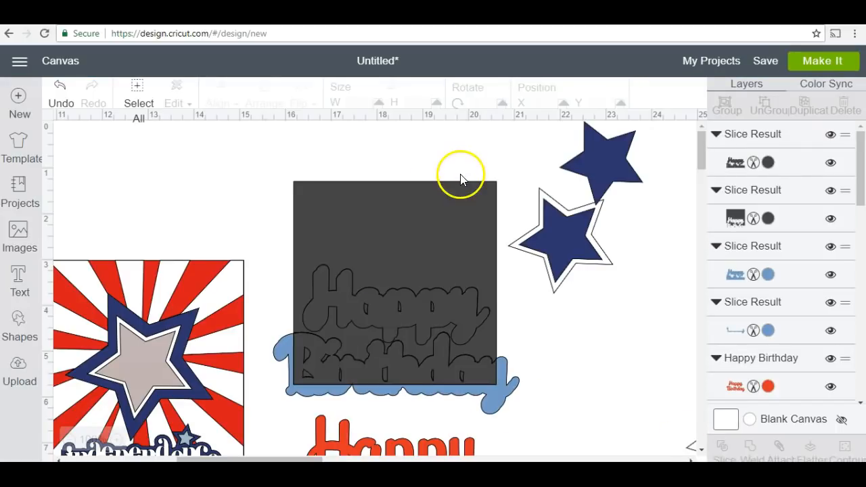
left_click_drag(437, 314, 595, 360)
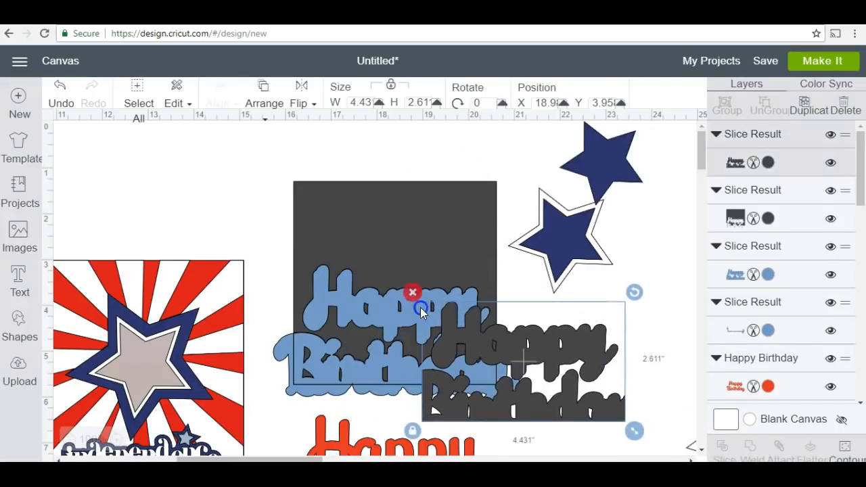
left_click_drag(359, 235, 495, 160)
left_click_drag(401, 304, 375, 227)
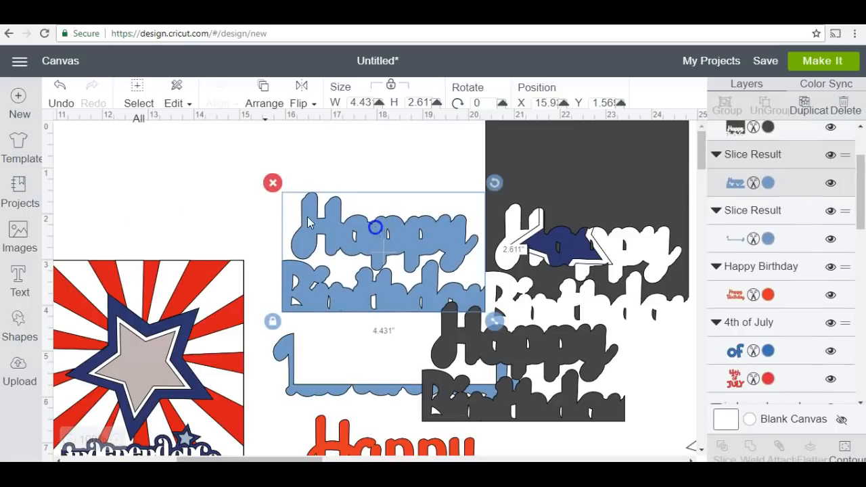
Undo the piece moves and the slice, back to the intact square over the blue lettering
left_click(60, 103)
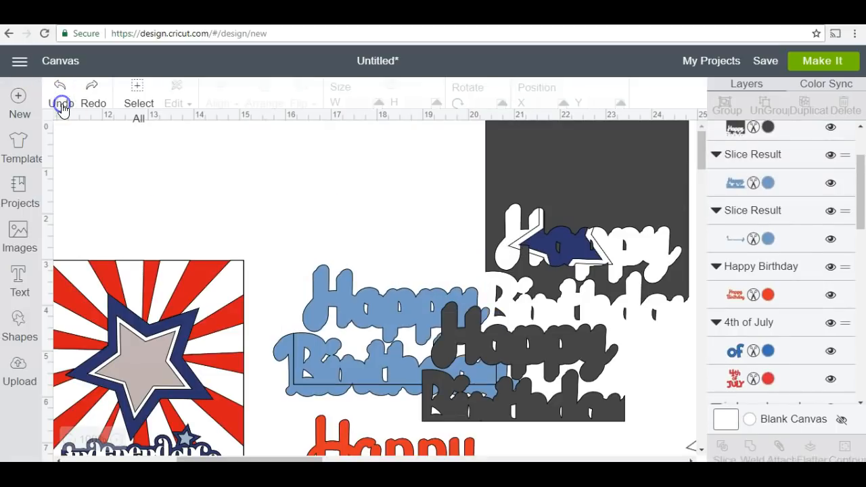
left_click(62, 107)
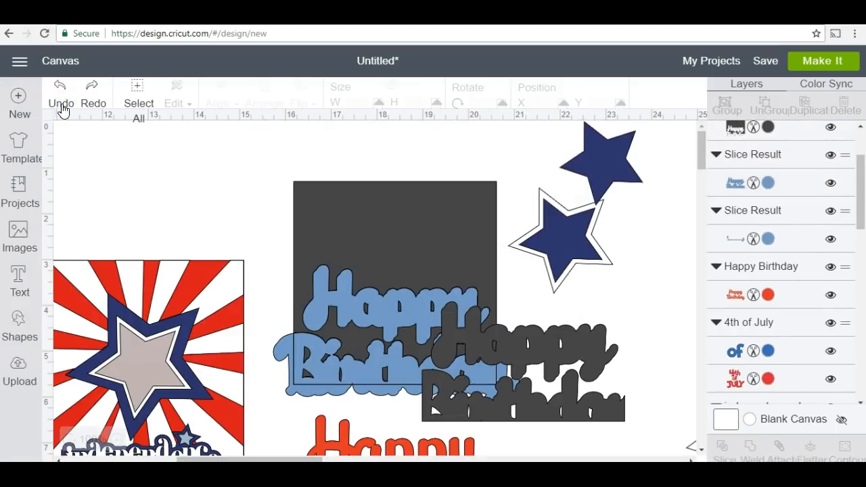
left_click(61, 107)
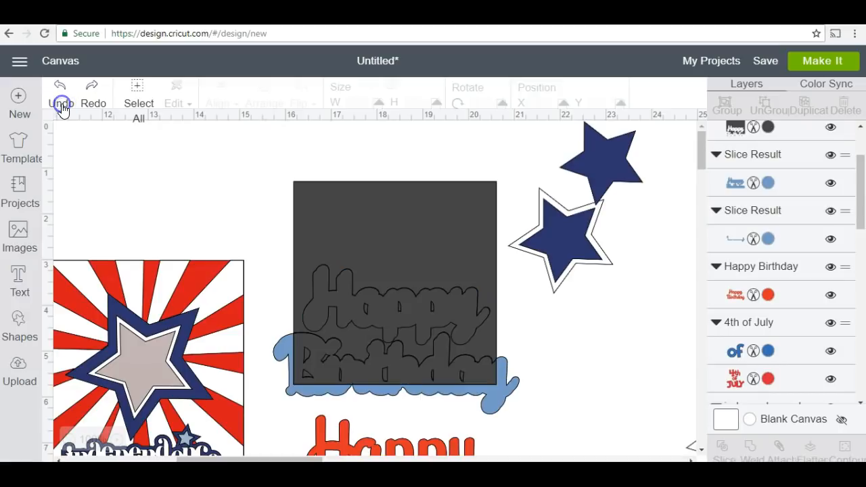
left_click(62, 107)
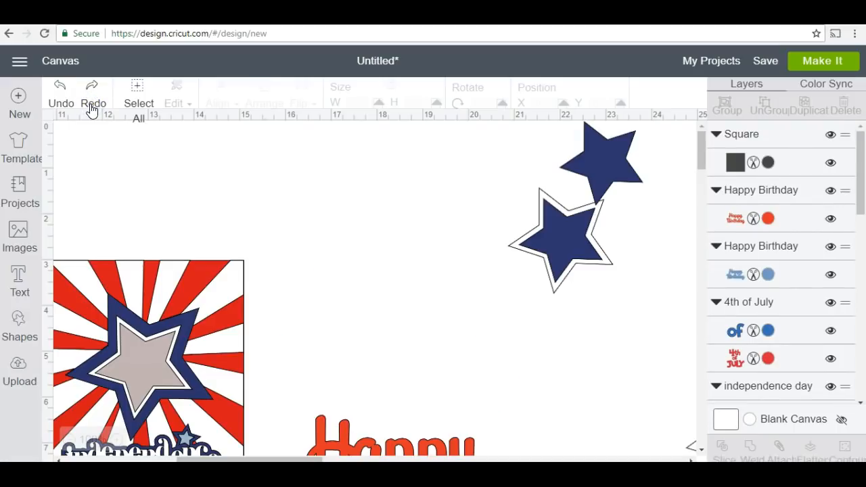
left_click(92, 109)
Raise the square so it covers "Happy" but less of "Birthday", and shrink it to about 4.24 inches
left_click_drag(429, 261, 435, 226)
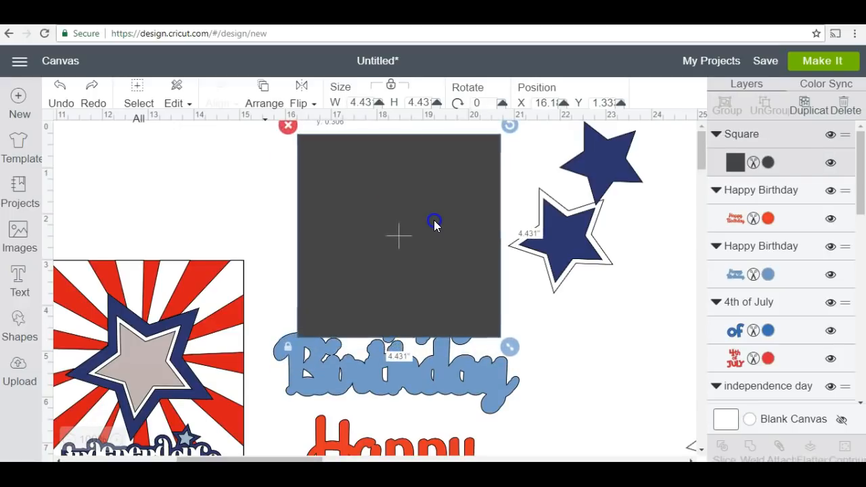
left_click_drag(511, 347, 500, 345)
left_click_drag(456, 310, 453, 318)
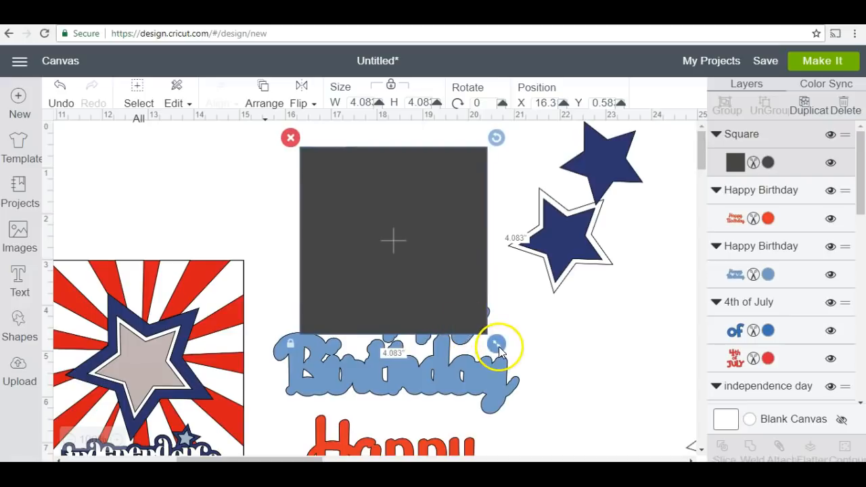
left_click_drag(472, 333, 503, 355)
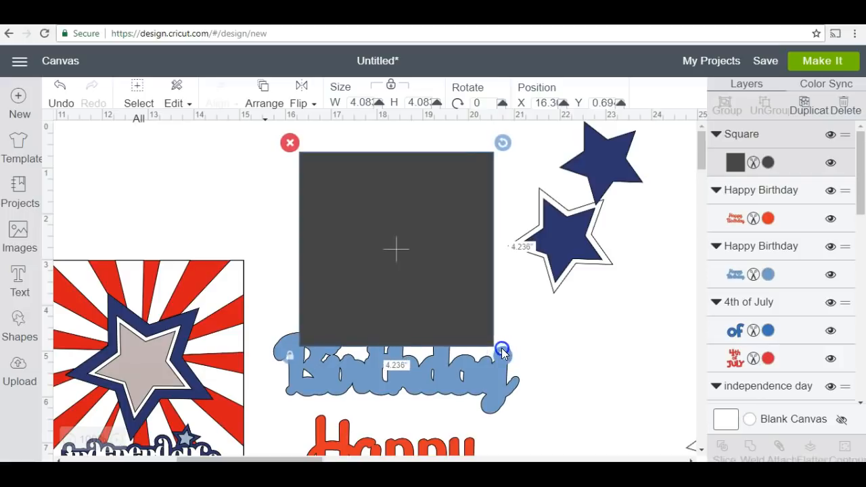
Slice the blue "Happy Birthday" layer with the square and move the dark "Happy" and leftover square off the blue lettering
left_click(474, 383, "shift")
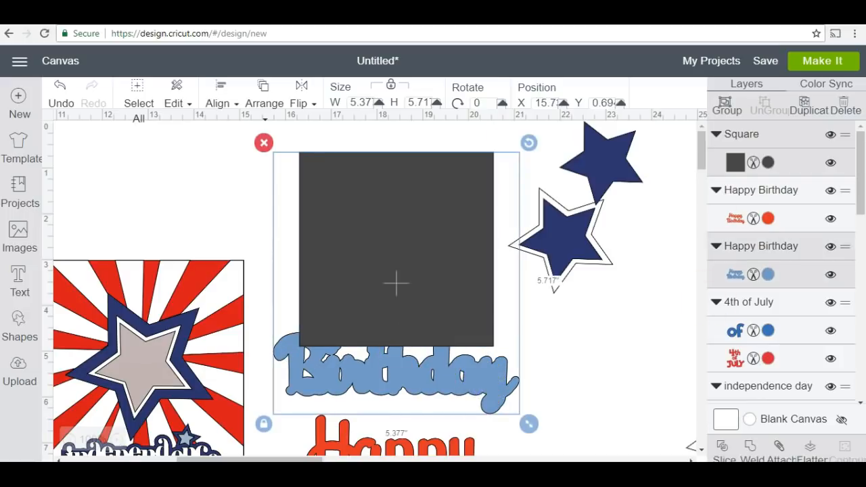
left_click(724, 451)
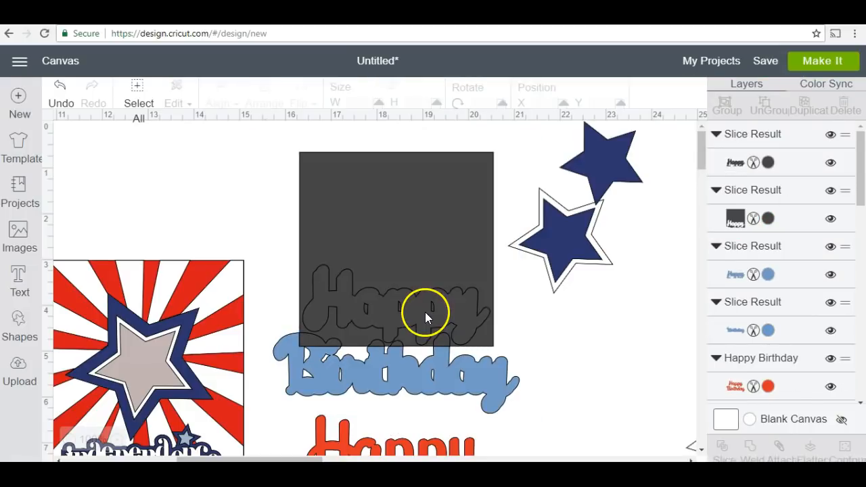
left_click_drag(411, 320, 592, 333)
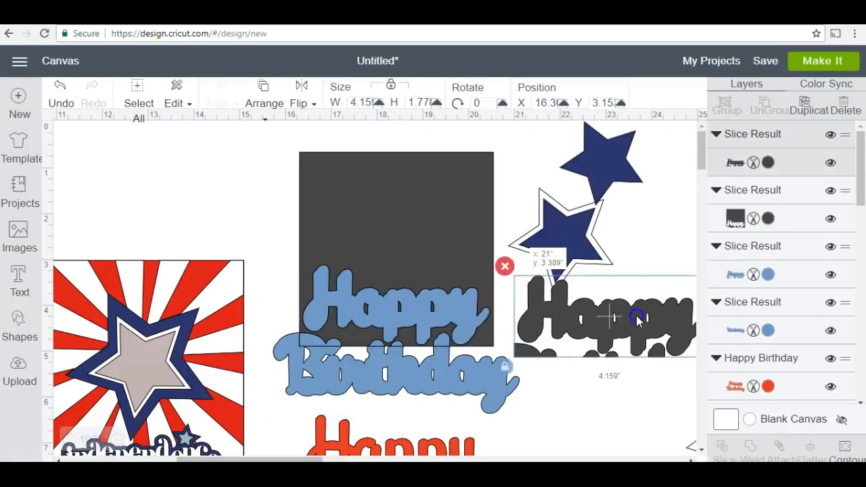
left_click_drag(377, 241, 580, 454)
left_click(640, 312)
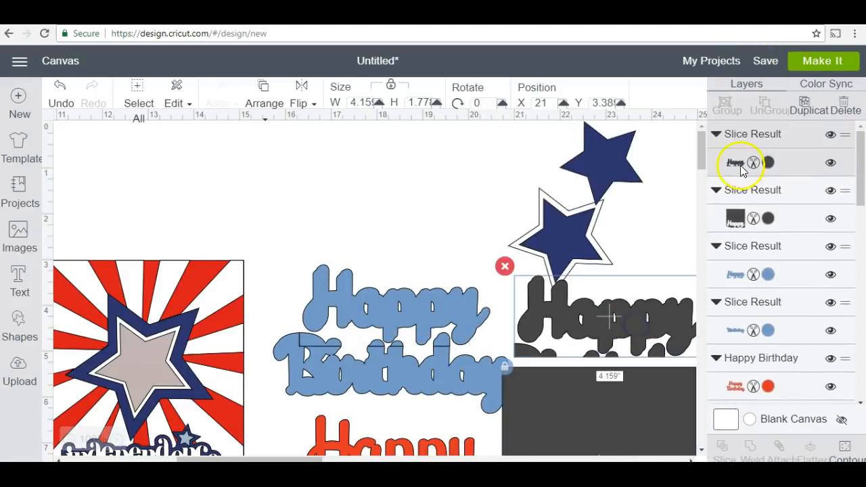
left_click_drag(650, 315, 428, 192)
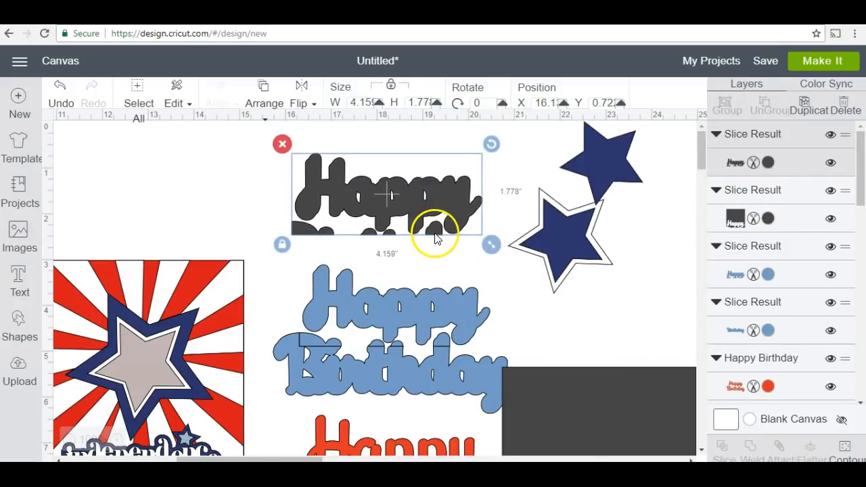
Shrink the leftover dark square with the "Happy" cut-out to a small piece near the blue lettering
left_click(675, 396)
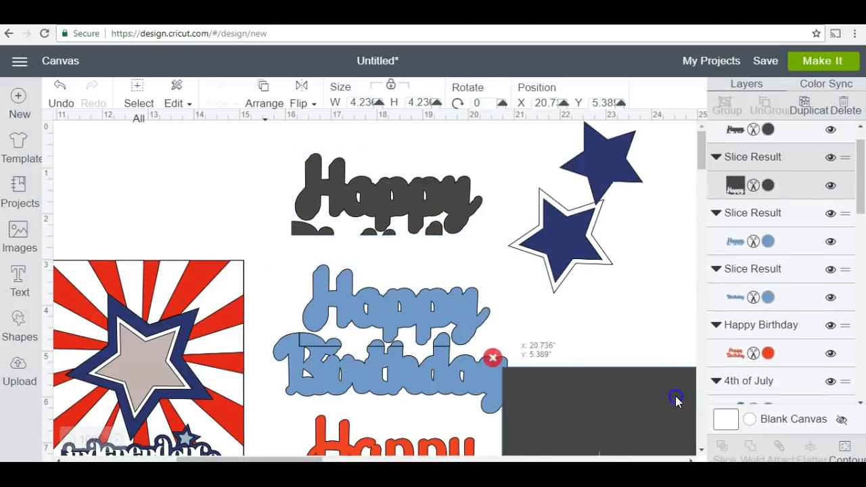
left_click_drag(675, 397, 654, 343)
left_click_drag(662, 400, 597, 298)
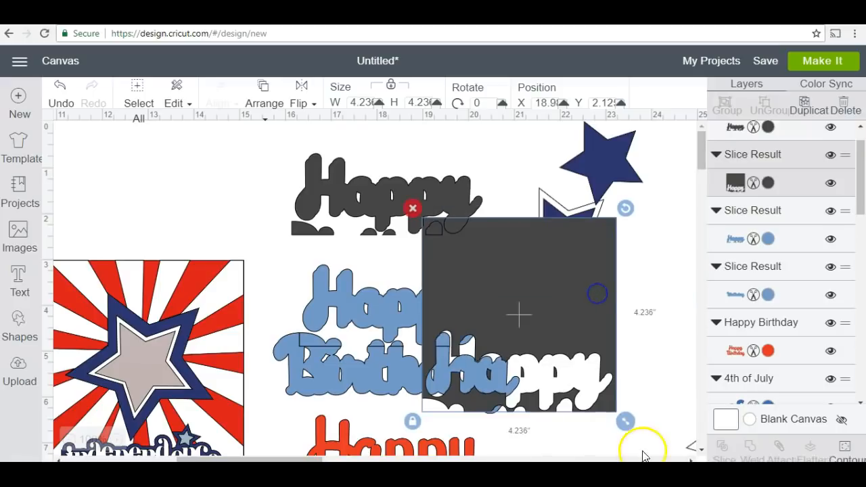
left_click_drag(623, 419, 489, 357)
left_click_drag(488, 284, 420, 261)
Move the dark "Happy" piece up toward the loose stars and separate the blue "Happy" slice from "Birthday"
left_click(432, 231)
left_click_drag(431, 232, 486, 206)
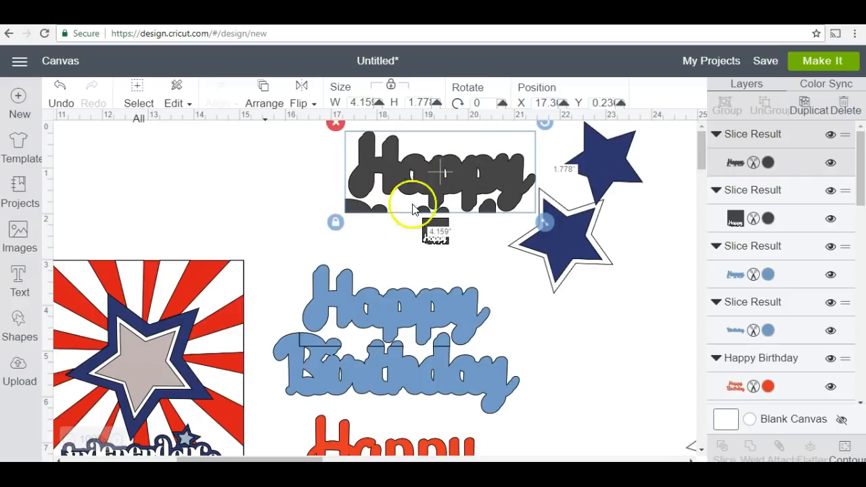
left_click_drag(439, 316, 367, 289)
left_click(400, 180)
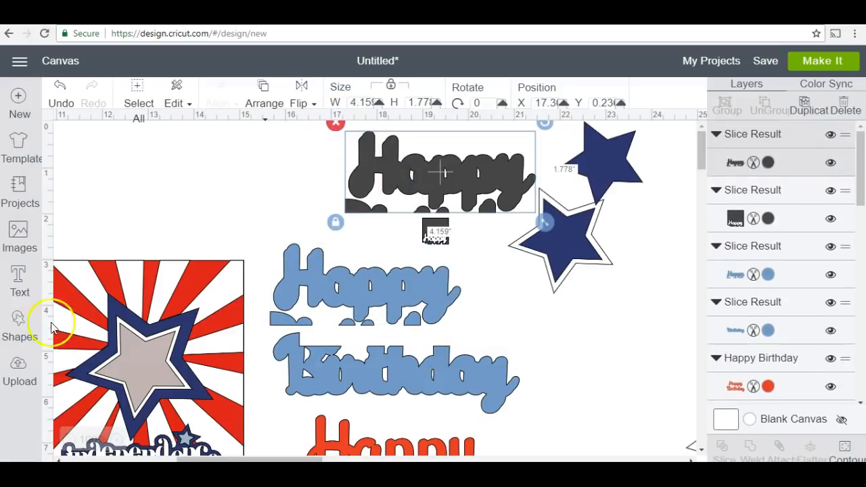
Insert another square and move it over the blue "Happy" and "Birthday" pieces beside the sunburst card
left_click(9, 342)
left_click_drag(277, 460, 176, 460)
left_click(69, 232)
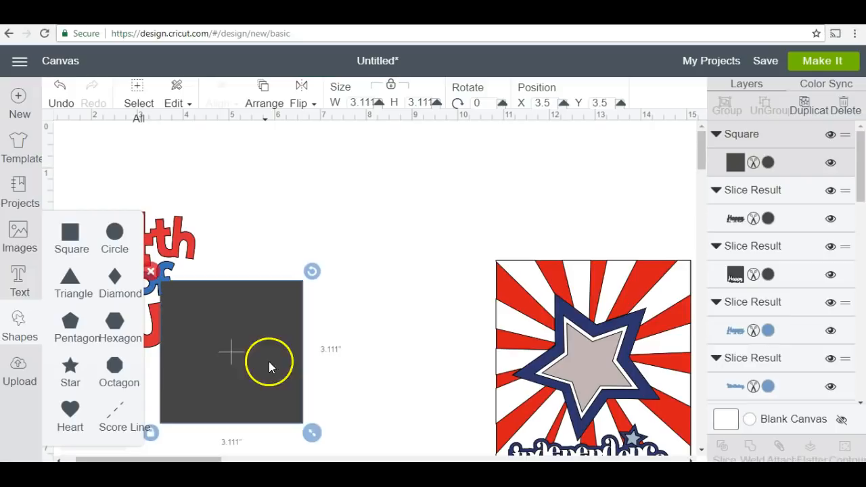
left_click_drag(199, 330, 831, 296)
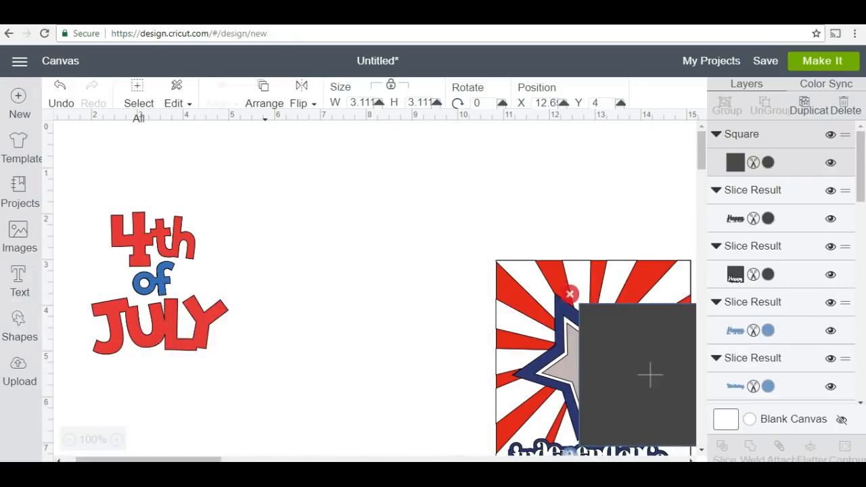
left_click_drag(208, 460, 364, 460)
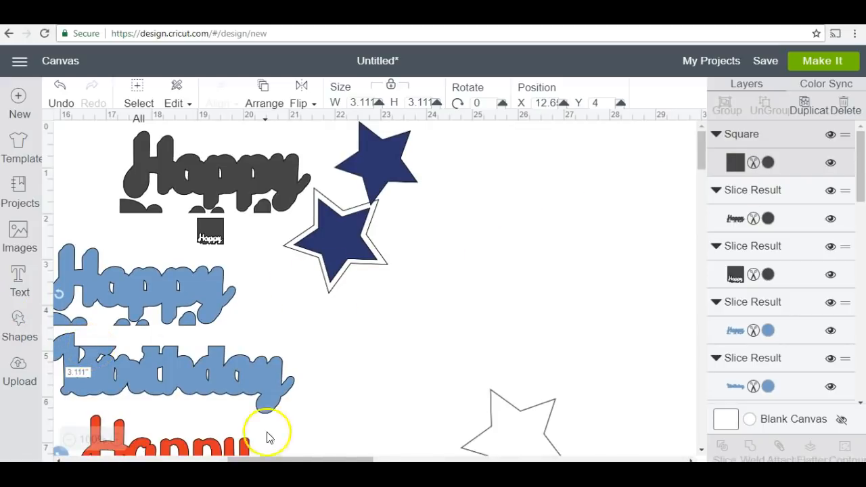
left_click(210, 459)
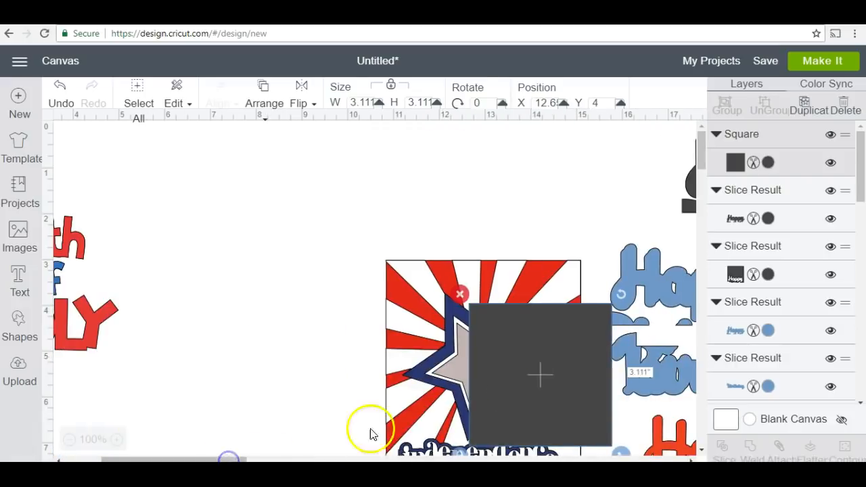
left_click_drag(642, 370, 863, 322)
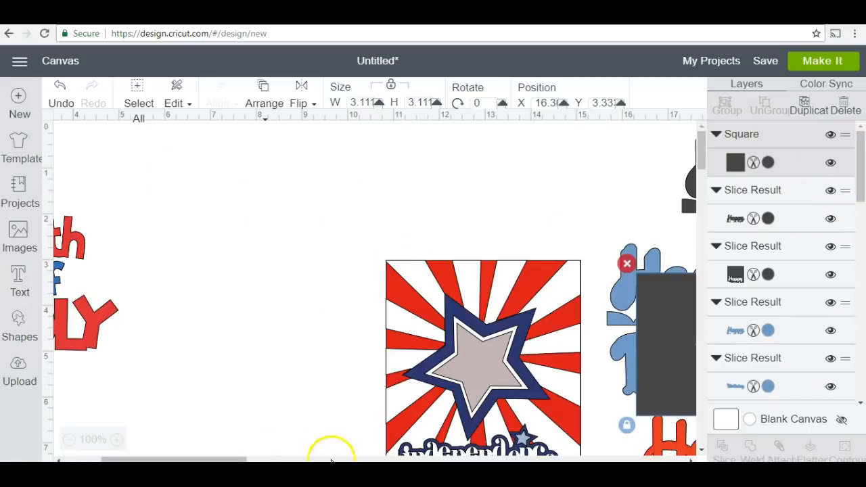
Shrink the "4th of July" image to about 0.79 by 0.82 inches, rotate it to about 339 degrees, and leave it beside the card
left_click_drag(120, 310, 310, 331)
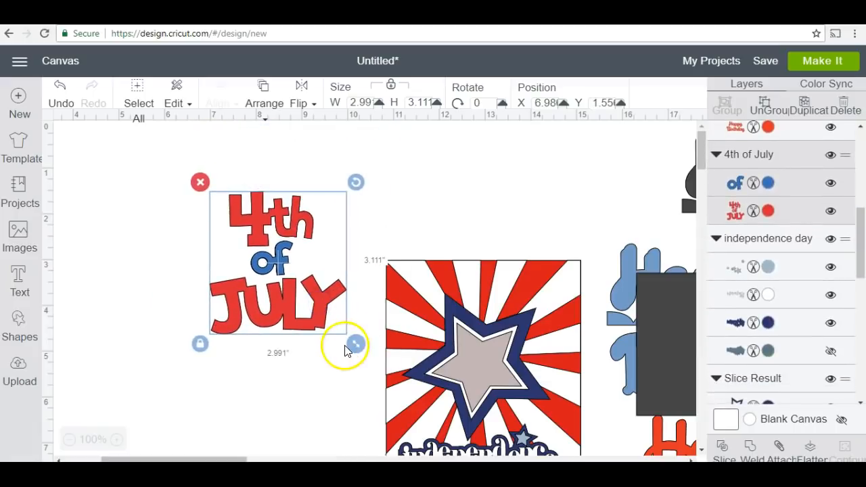
left_click_drag(357, 347, 305, 242)
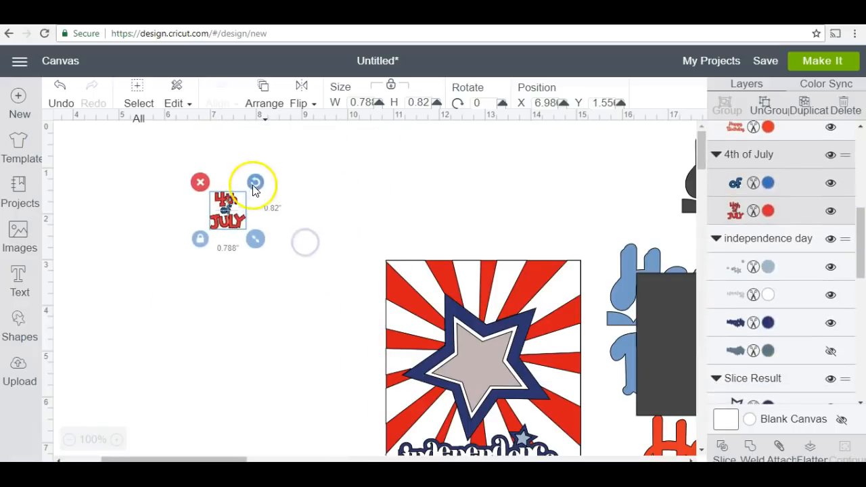
left_click_drag(251, 182, 216, 169)
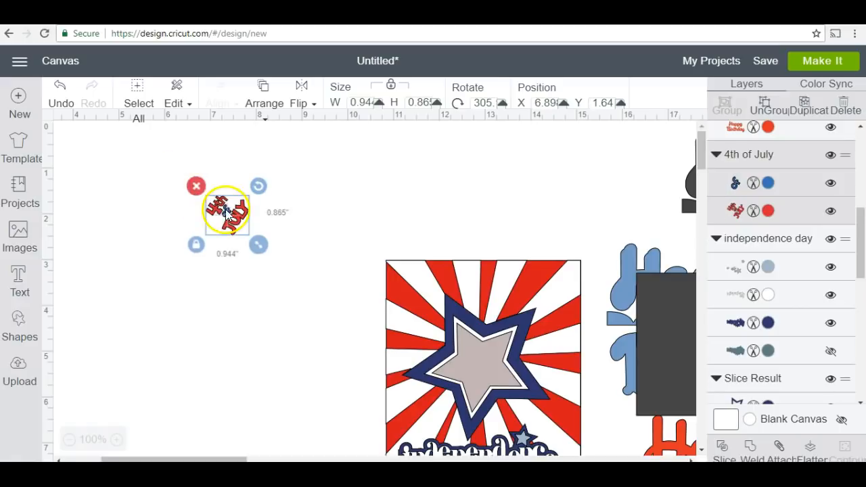
left_click_drag(261, 187, 280, 208)
left_click_drag(235, 233, 531, 408)
left_click_drag(497, 378, 286, 287)
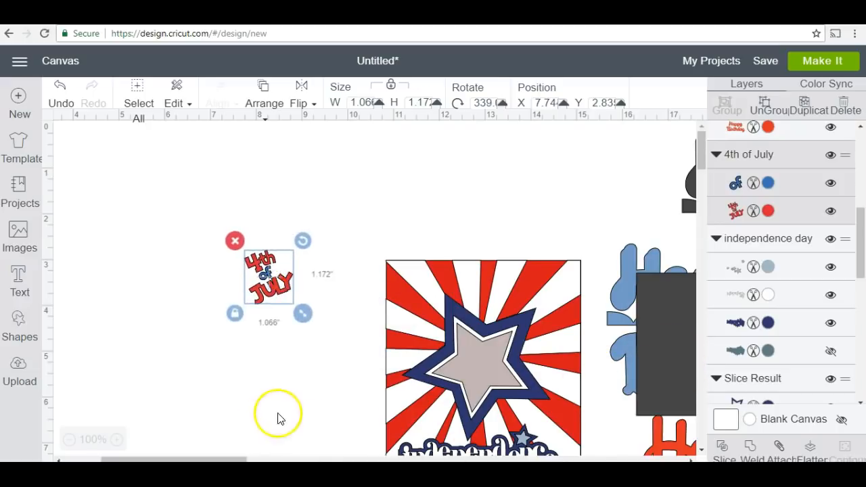
Move the red "Happy Birthday" image up beside the card and remove the dark square covering the lettering
left_click_drag(662, 424, 654, 362)
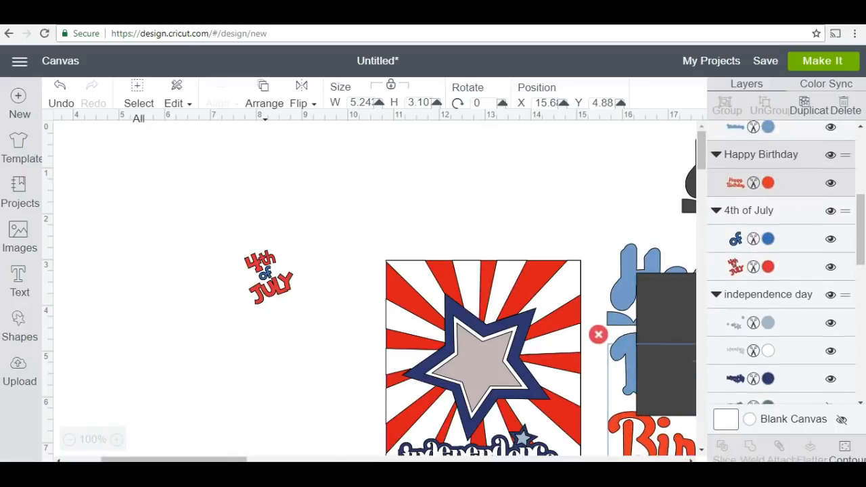
left_click_drag(234, 458, 310, 458)
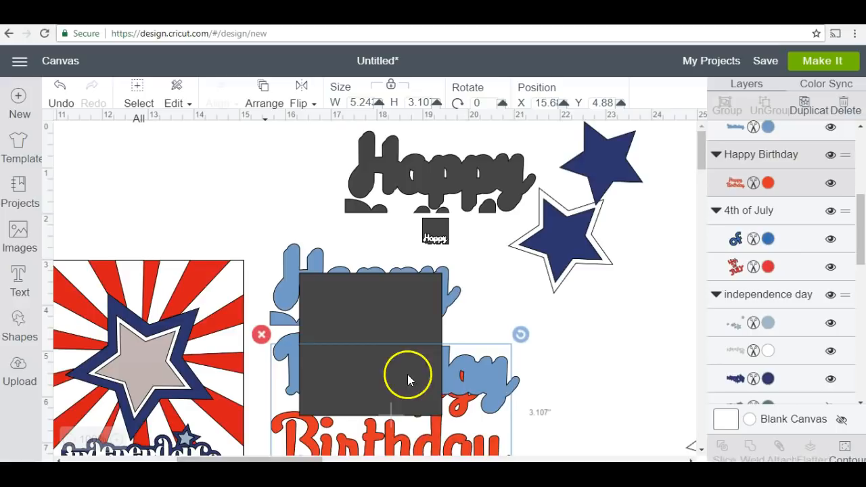
left_click(431, 330)
left_click_drag(452, 425, 504, 456)
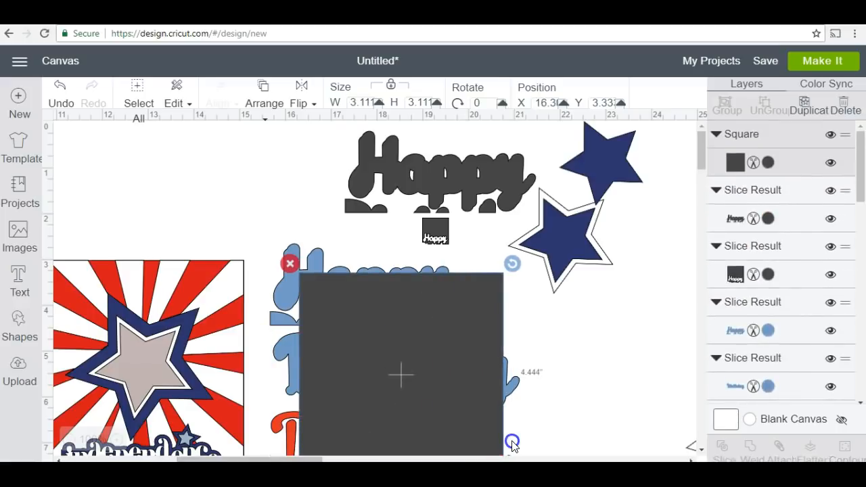
left_click(289, 257)
Move the blue "Happy" slice above the card and delete the blue "Birthday" slice and the dark "Happy" piece
left_click_drag(325, 287, 144, 163)
left_click_drag(367, 373, 613, 352)
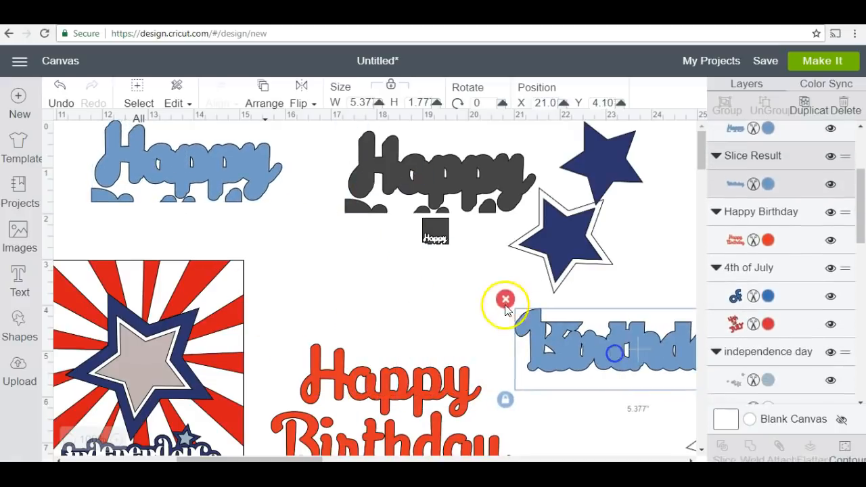
left_click(504, 299)
left_click(468, 183)
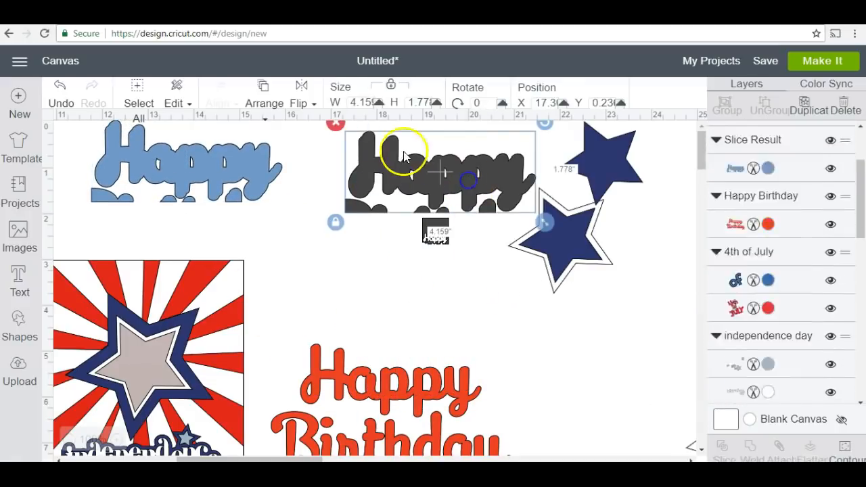
left_click(337, 126)
left_click(423, 239)
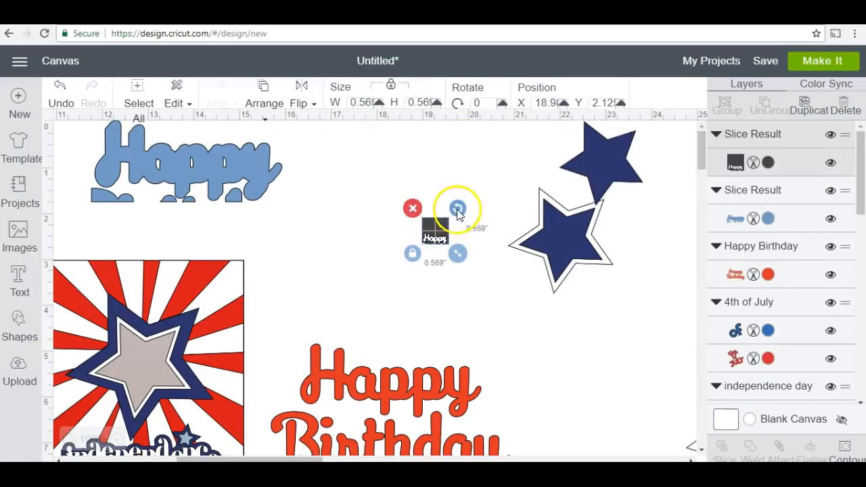
left_click(412, 209)
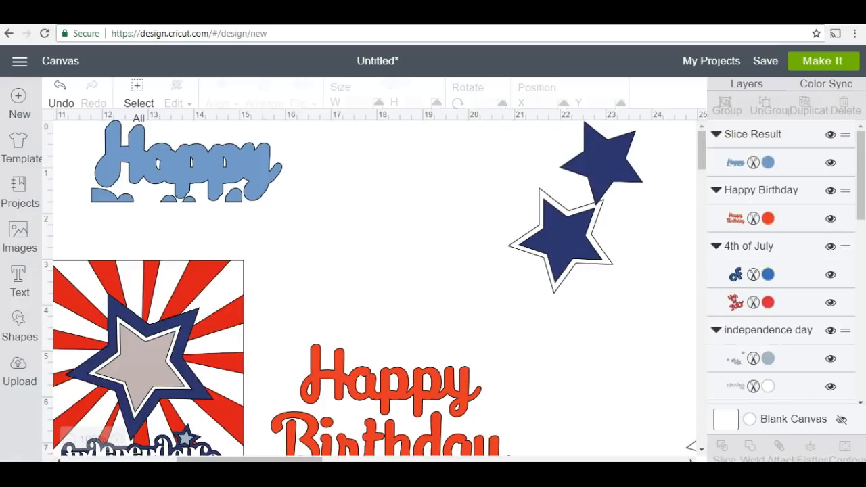
left_click(56, 100)
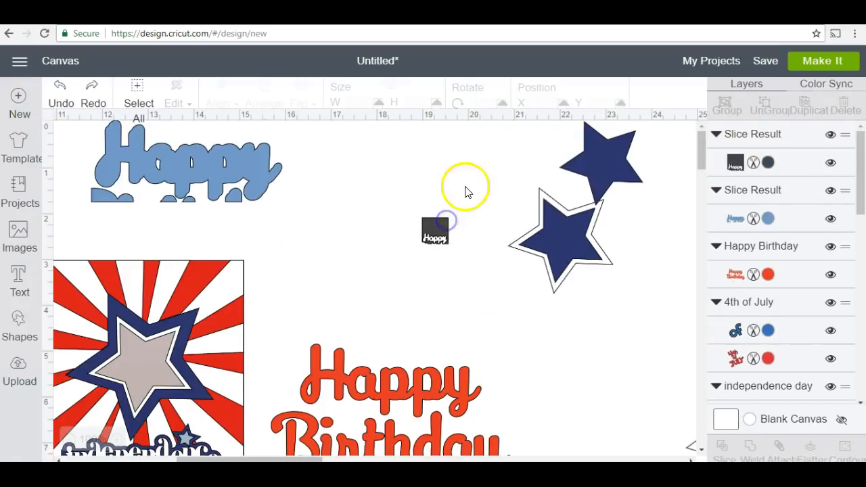
Rotate the small dark cut-out square to 180 degrees and stretch it to about 4.2 by 3.43 inches over the red "Happy"
left_click(435, 230)
left_click_drag(450, 200, 391, 286)
left_click(452, 242)
left_click_drag(457, 253, 628, 378)
left_click_drag(473, 315, 368, 371)
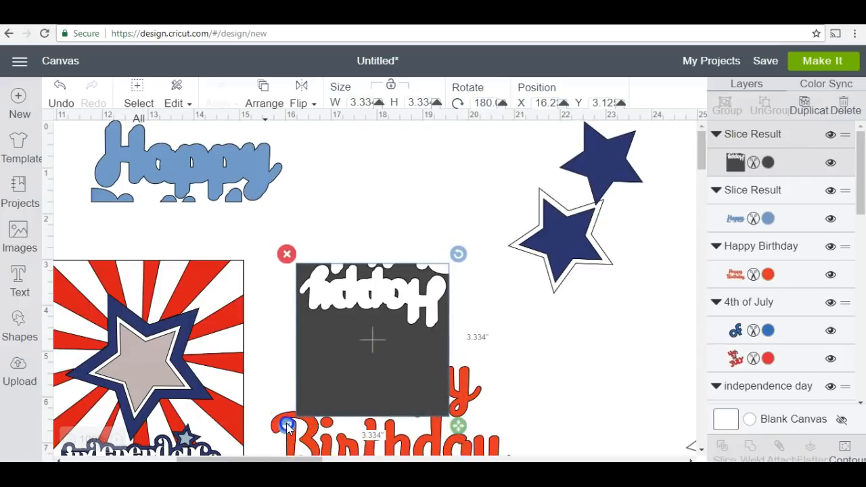
left_click_drag(458, 425, 501, 431)
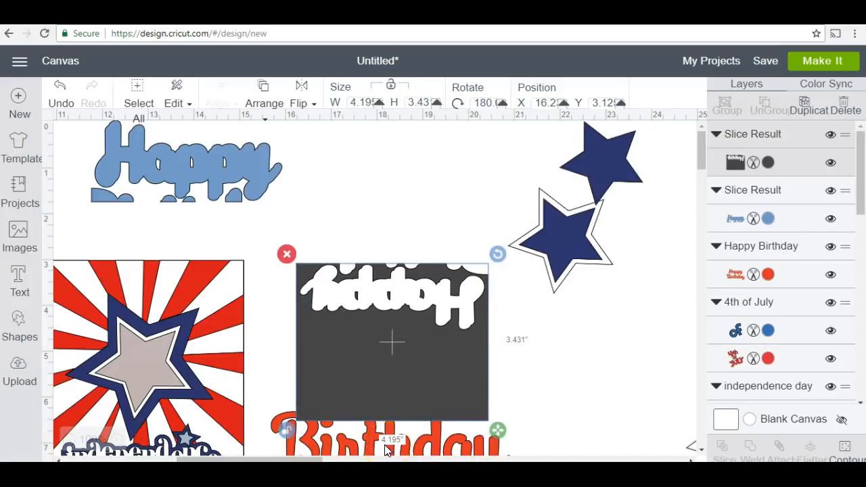
Slice the red "Happy Birthday" image with the dark square and delete the dark leftover pieces
left_click(404, 452, "shift")
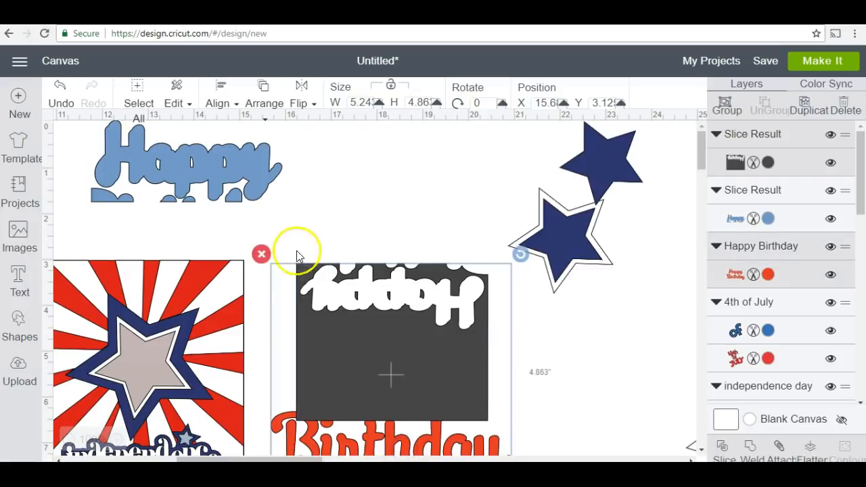
left_click(720, 451)
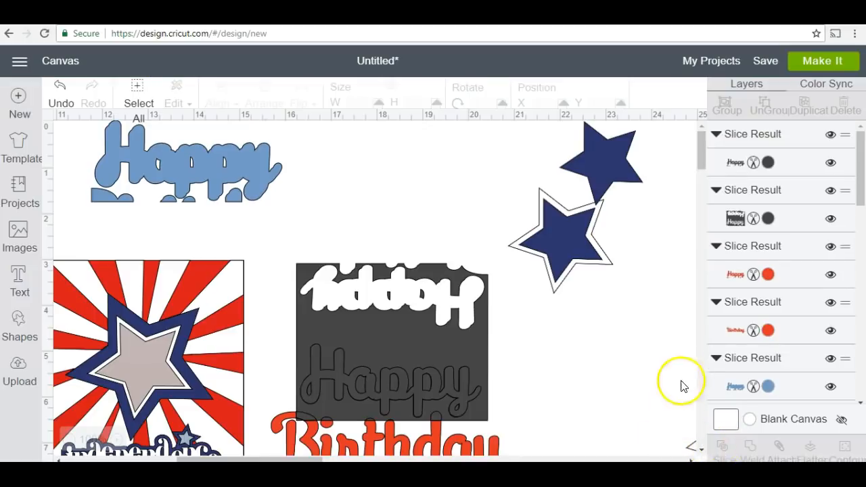
left_click_drag(378, 387, 572, 398)
left_click(483, 347)
left_click_drag(397, 348, 561, 363)
left_click(450, 270)
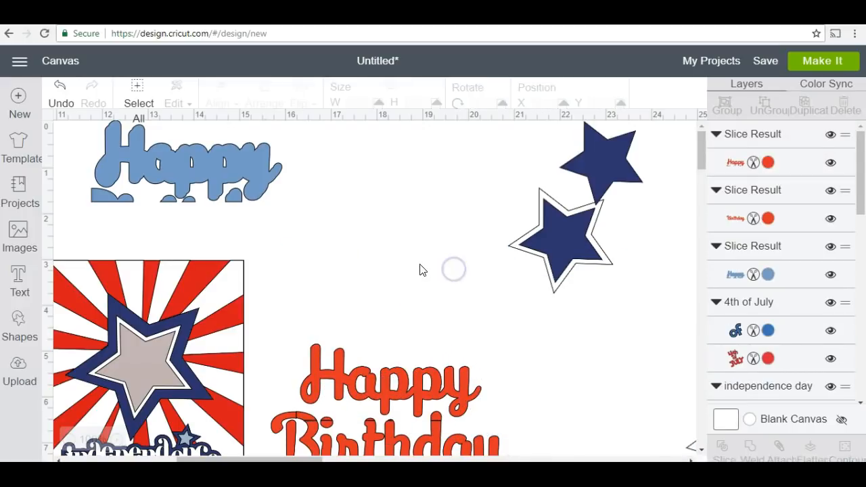
Delete the red "Birthday" slice and layer the separated red "Happy" over the blue "Happy" slice
left_click(417, 372)
left_click_drag(418, 373, 374, 239)
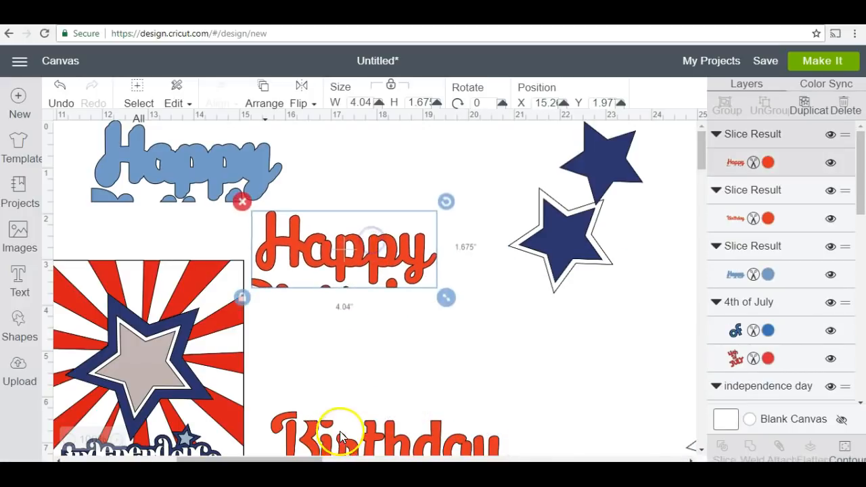
left_click(312, 423)
left_click(262, 403)
left_click_drag(261, 161, 418, 249)
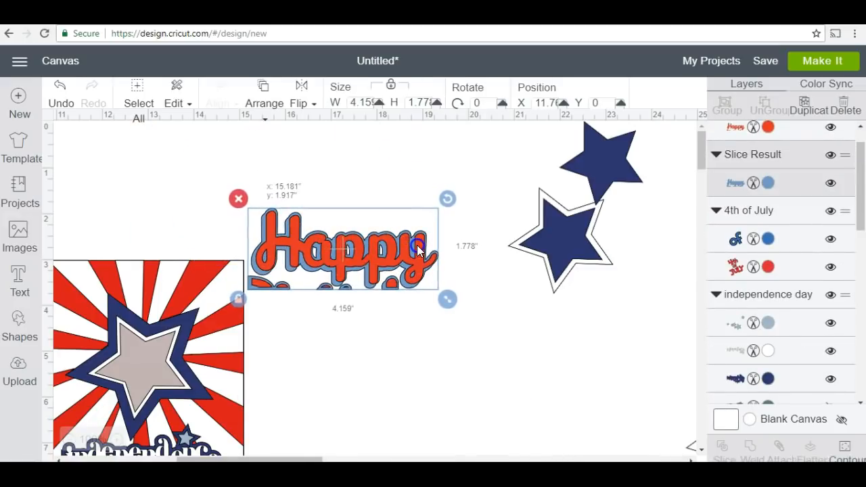
left_click(425, 336)
left_click_drag(449, 193, 243, 337)
left_click(726, 106)
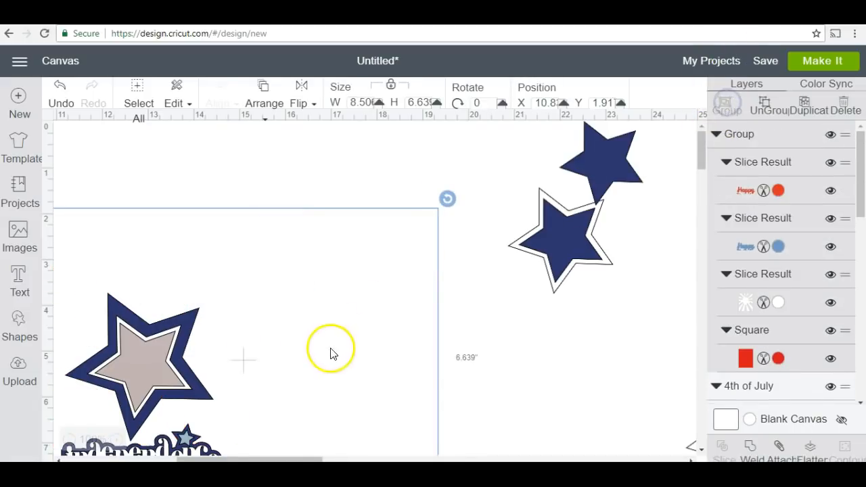
left_click(60, 101)
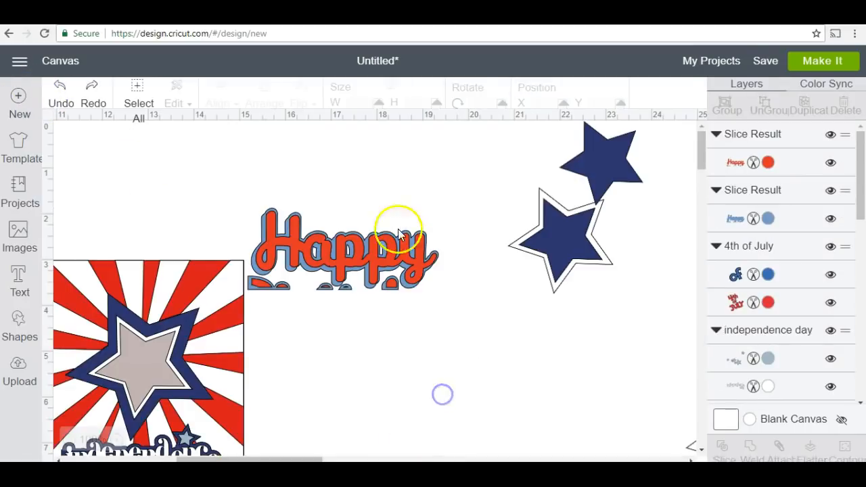
Group the red and blue "Happy" slices at about 3.65 by 1.56 inches and recolor the blue layer navy #2C356D
left_click(379, 298)
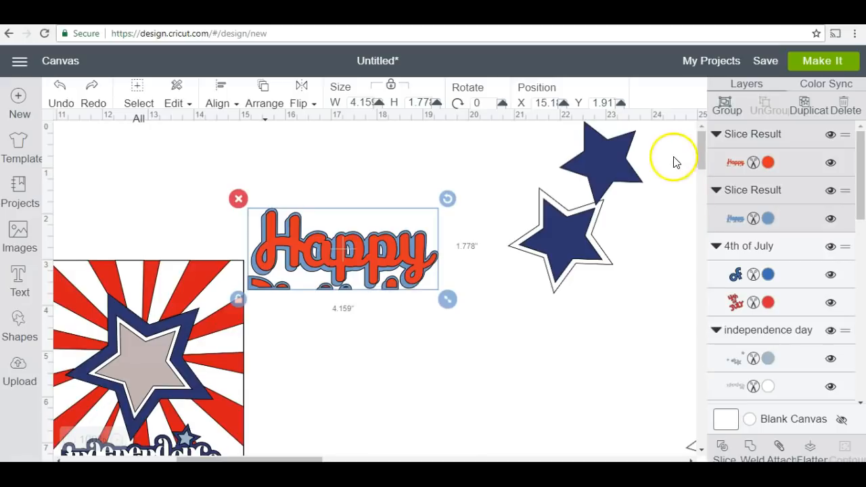
left_click(728, 105)
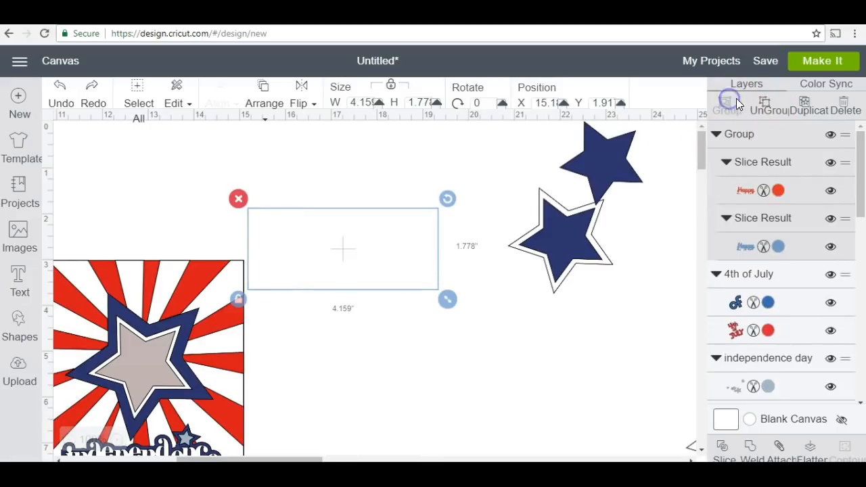
left_click_drag(450, 298, 436, 277)
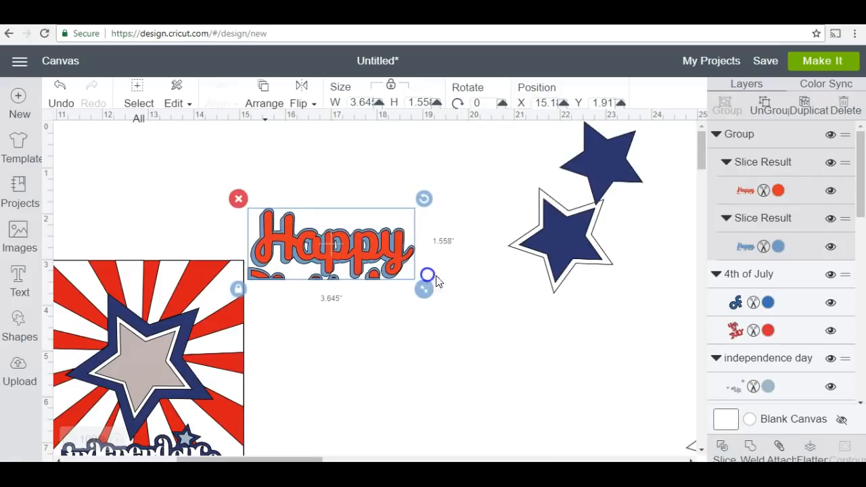
left_click(742, 246)
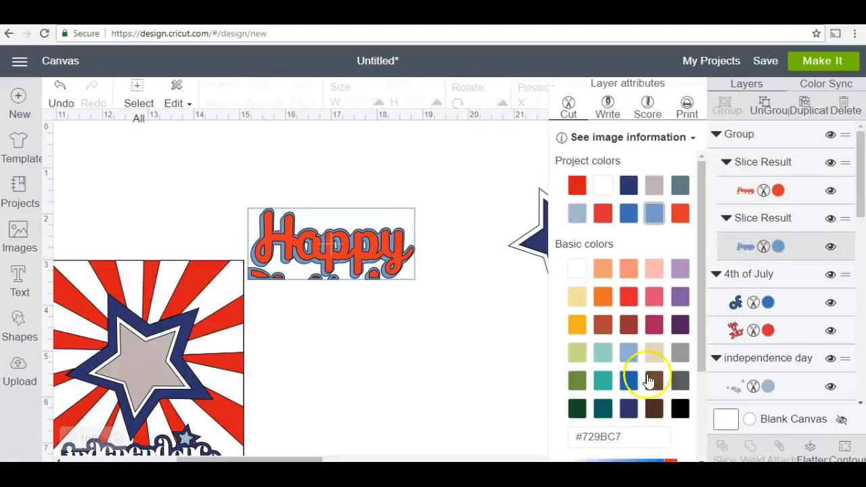
left_click(632, 410)
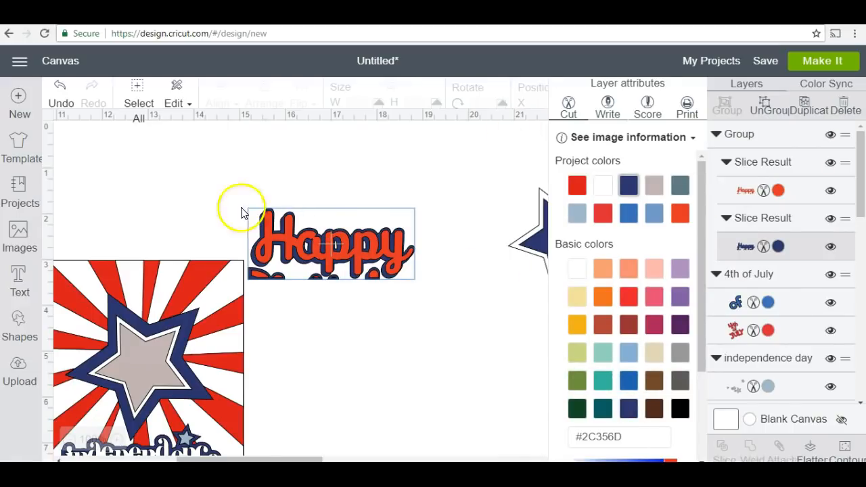
Move the "Happy" group onto the card above the star and shrink it to about 2.62 by 1.12 inches
left_click_drag(395, 269, 161, 307)
left_click_drag(280, 454, 230, 452)
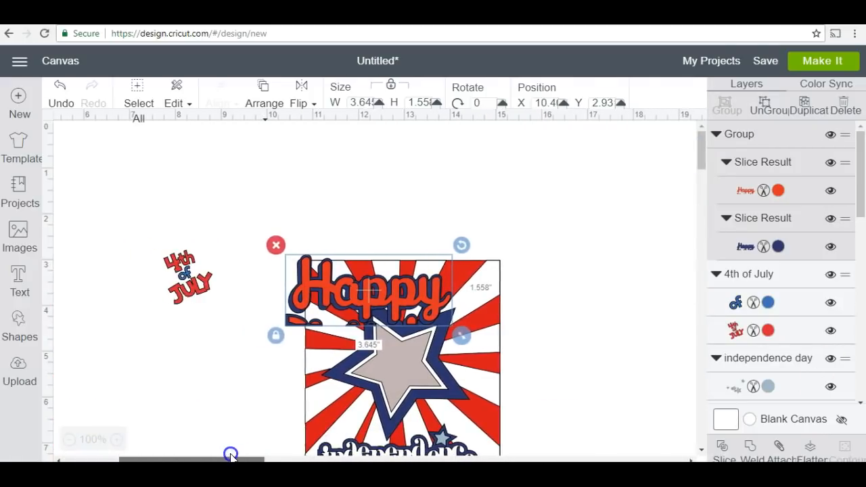
mouse_move(696, 156)
left_mouse_down()
mouse_move(703, 175)
mouse_move(701, 164)
left_mouse_up()
left_click_drag(464, 276, 414, 252)
left_click_drag(387, 219, 419, 226)
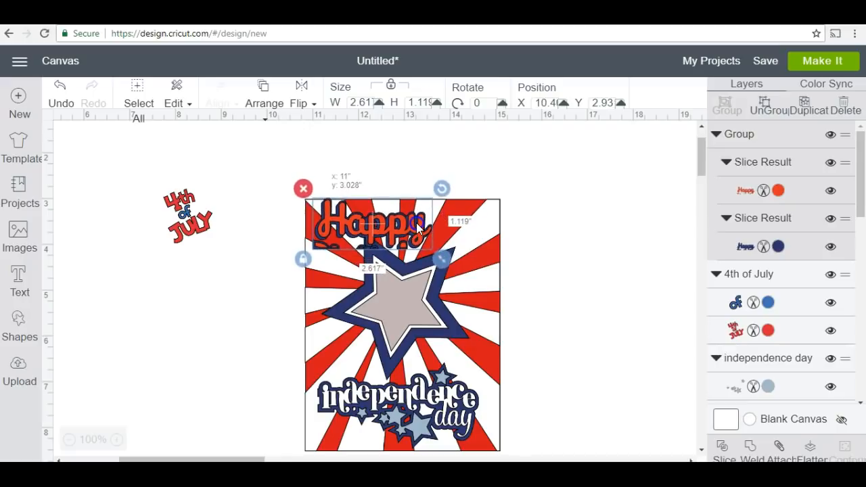
Place the "Happy" group above "independence" on the card, shrunk to about 1.58 by 0.67 inches and rotated to about 352.5 degrees
left_click_drag(443, 269, 411, 364)
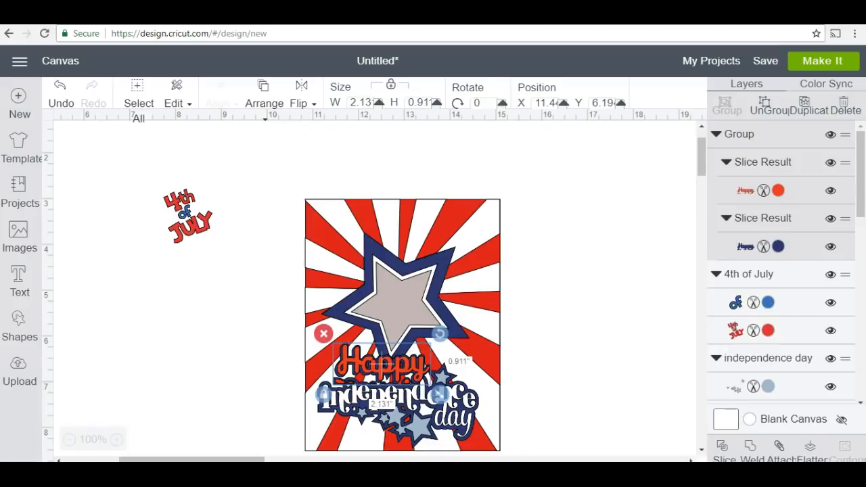
key("ctrl+z")
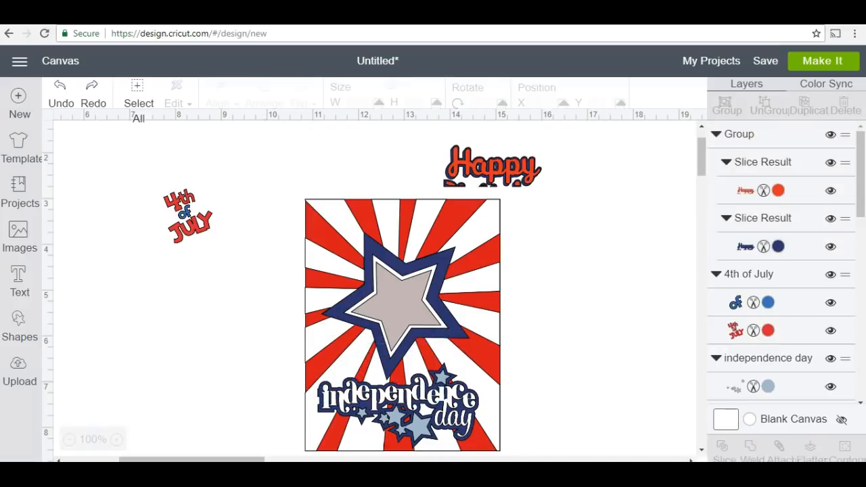
left_click_drag(493, 165, 349, 360)
left_click_drag(410, 386, 384, 377)
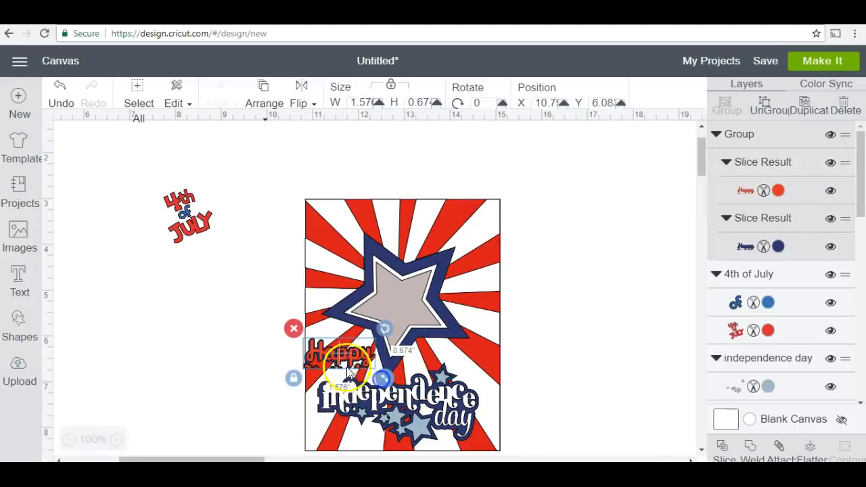
left_click_drag(342, 360, 348, 365)
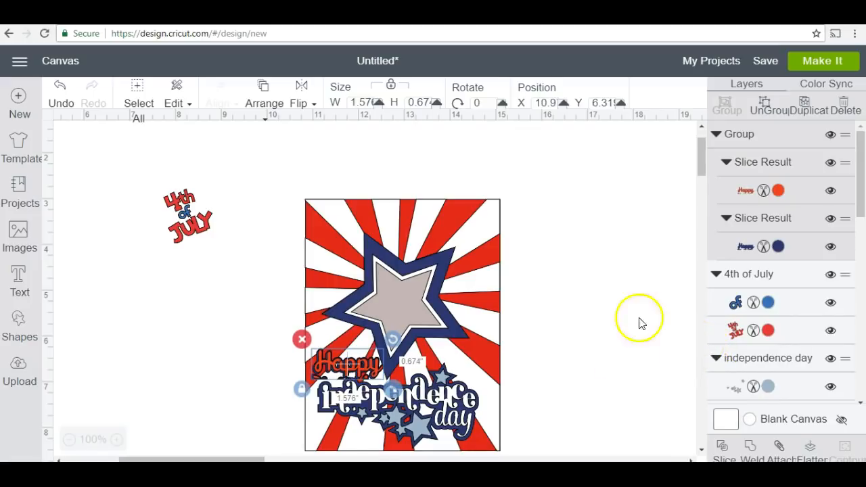
left_click_drag(392, 340, 388, 337)
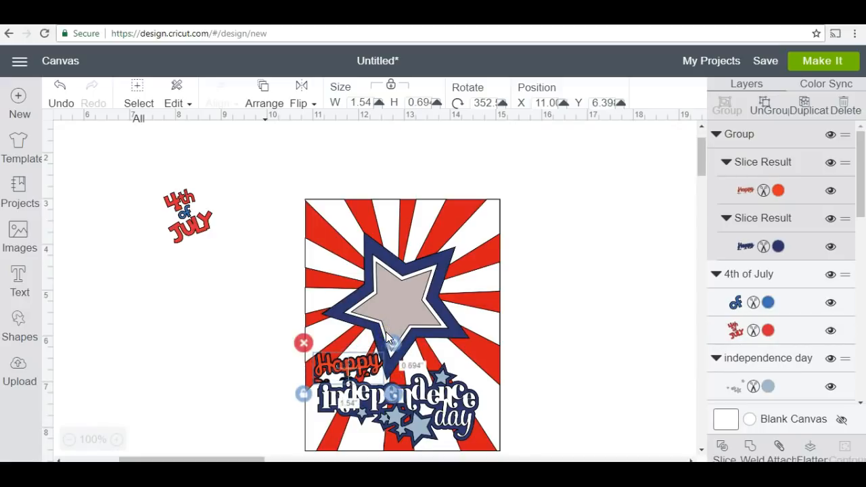
Move the "Happy" group off the card to its upper left and delete the "4th of July" image
left_click_drag(344, 367, 247, 306)
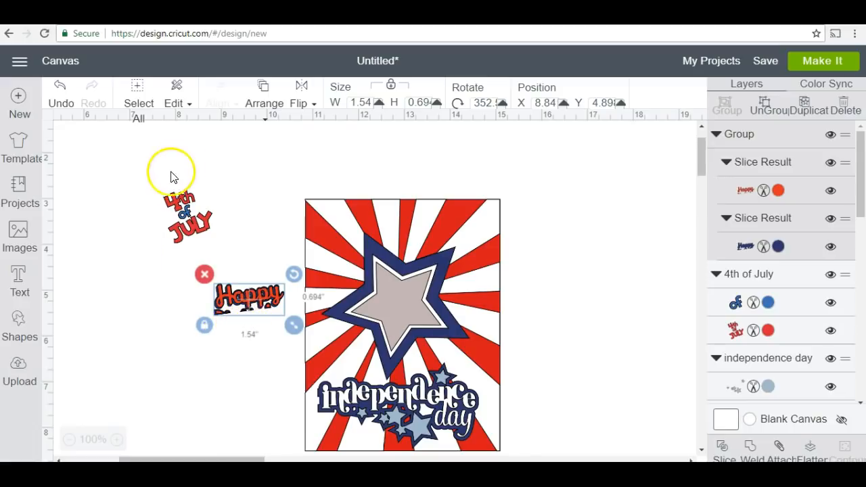
left_click_drag(230, 298, 146, 139)
left_click(178, 215)
left_click(155, 180)
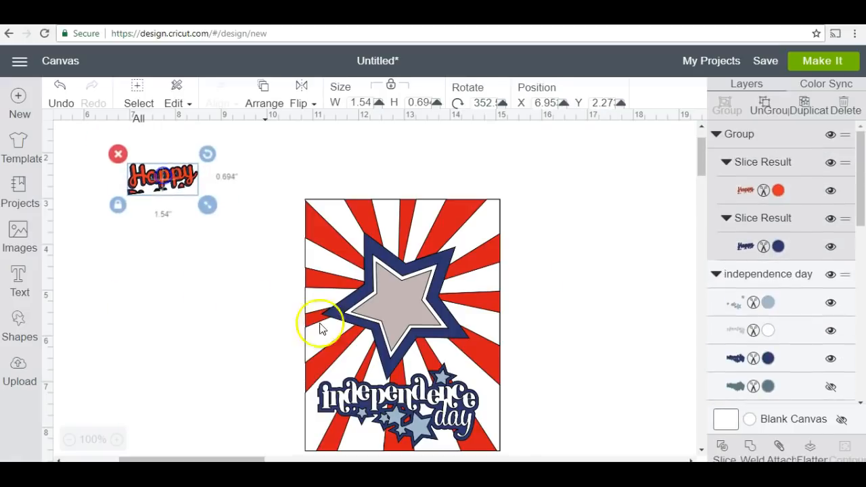
Ungroup the "Happy" lettering and enlarge only the red "Happy" slice
left_click(766, 112)
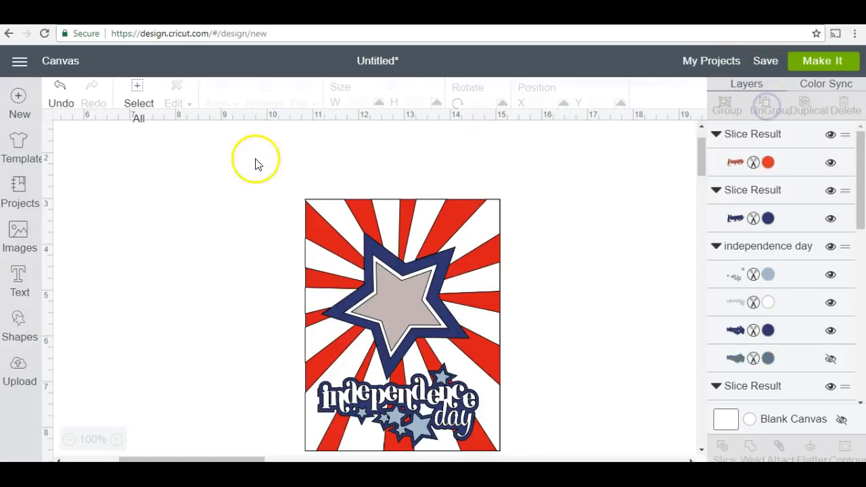
left_click(196, 188)
left_click_drag(207, 205, 289, 295)
Insert a diamond shape, rotate it to about 56.6 degrees, and place it just below the enlarged red "Happy"
left_click(18, 321)
left_click(118, 276)
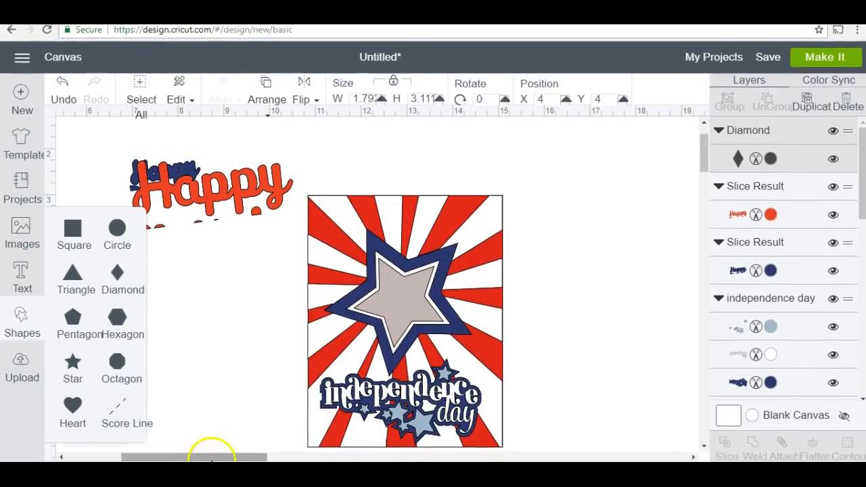
left_click_drag(206, 459, 150, 459)
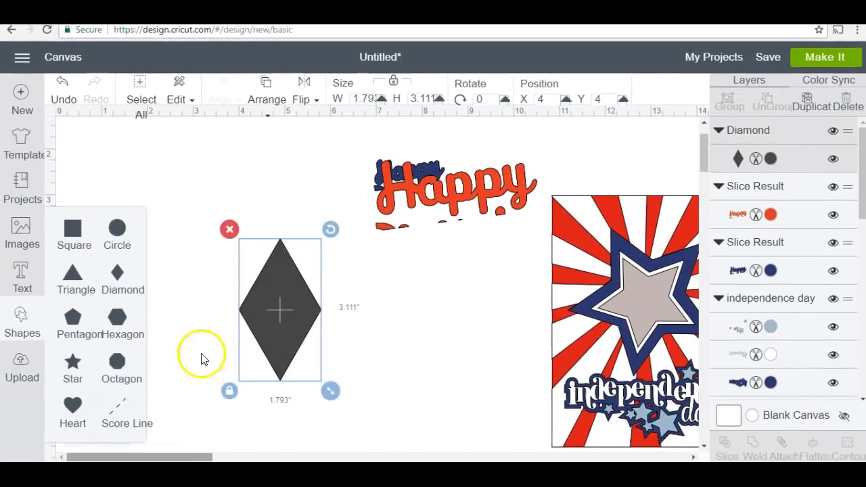
left_click(280, 290)
left_click_drag(331, 228, 363, 287)
left_click_drag(287, 322, 399, 273)
left_click_drag(443, 203, 453, 212)
left_click_drag(407, 261, 415, 253)
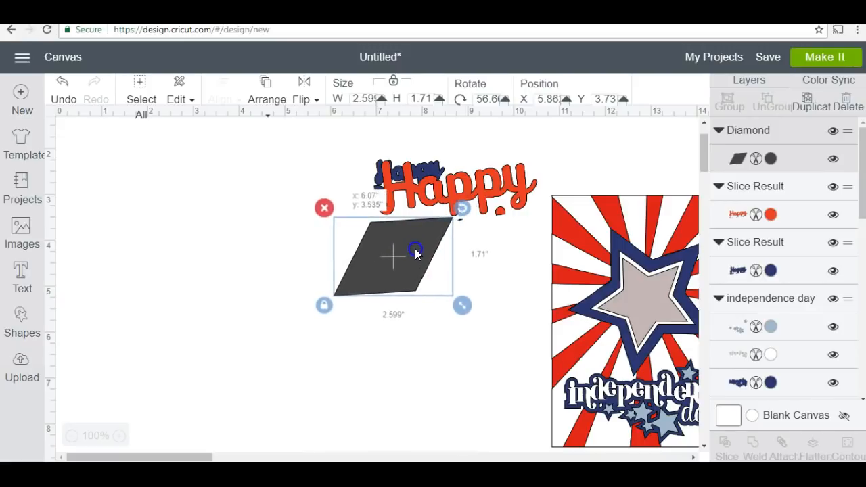
Rotate the diamond to about 58.2 degrees, enlarge it to about 3.65 by 2.26 inches, and align it under the red "Happy"
left_click_drag(465, 210, 467, 214)
left_click_drag(410, 252, 410, 251)
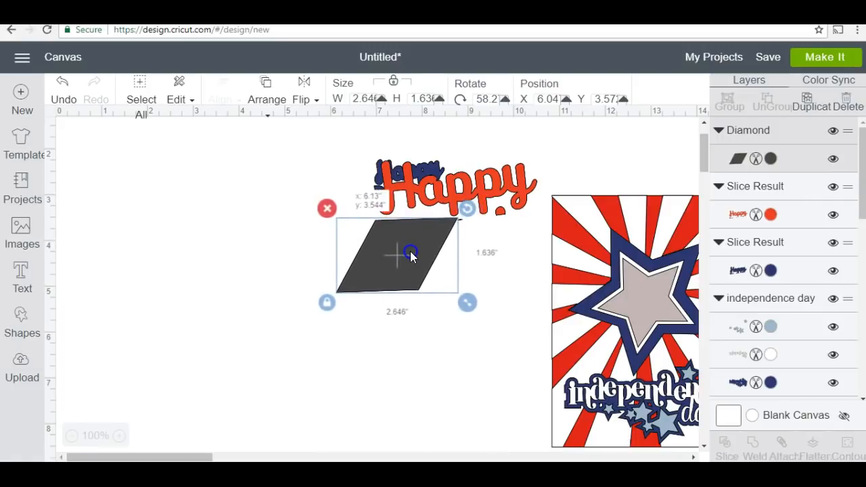
left_click_drag(467, 314, 512, 342)
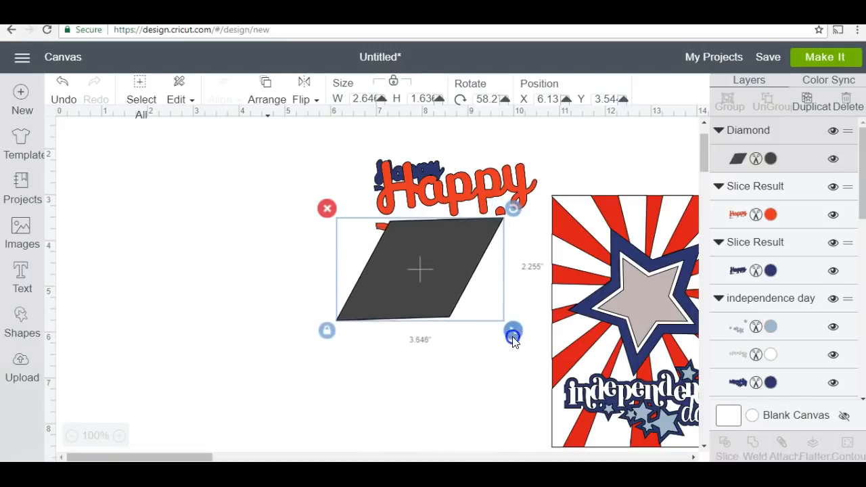
left_click_drag(449, 272, 430, 268)
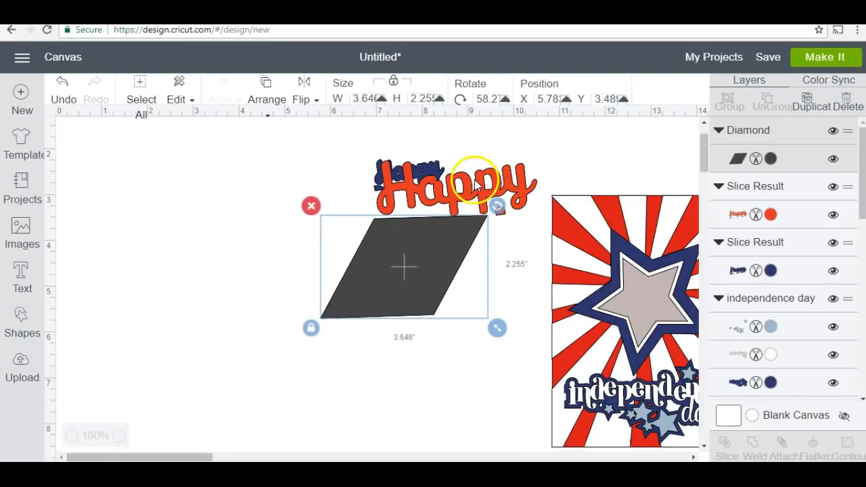
Slice the diamond with the red "Happy" and move the resulting lettering and diamond away from the off-cuts
left_click(475, 184, "shift")
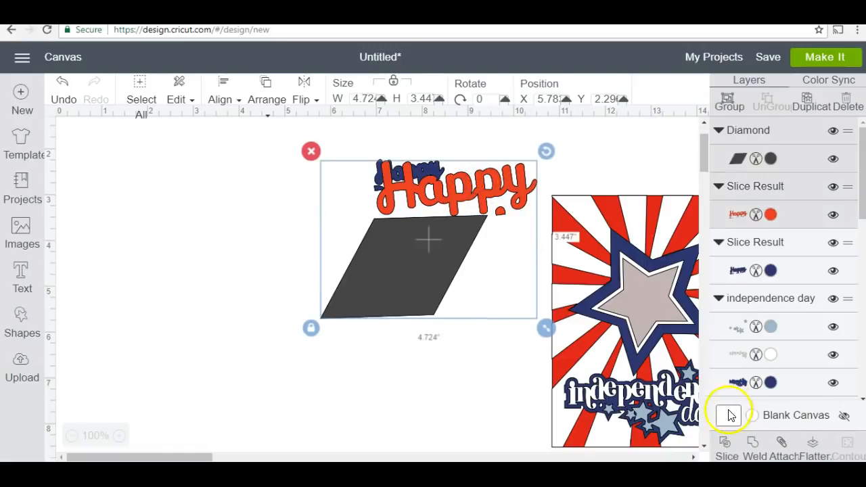
left_click(727, 455)
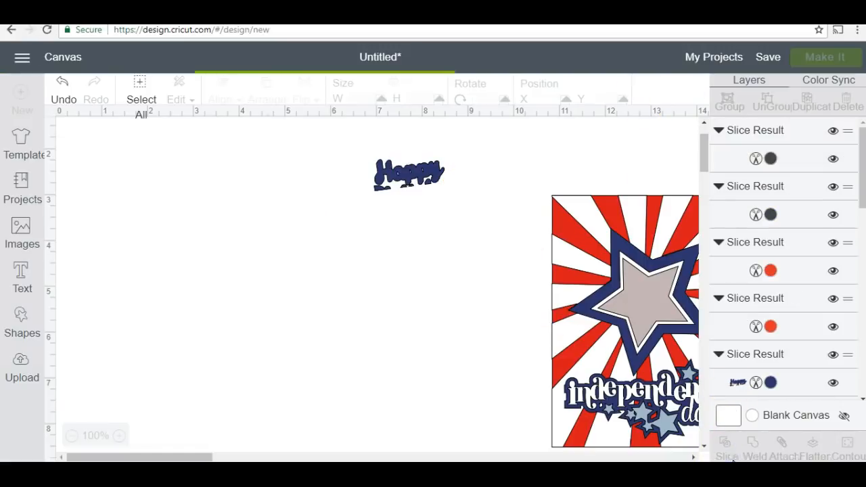
left_click_drag(432, 248, 425, 332)
left_click_drag(442, 191, 357, 267)
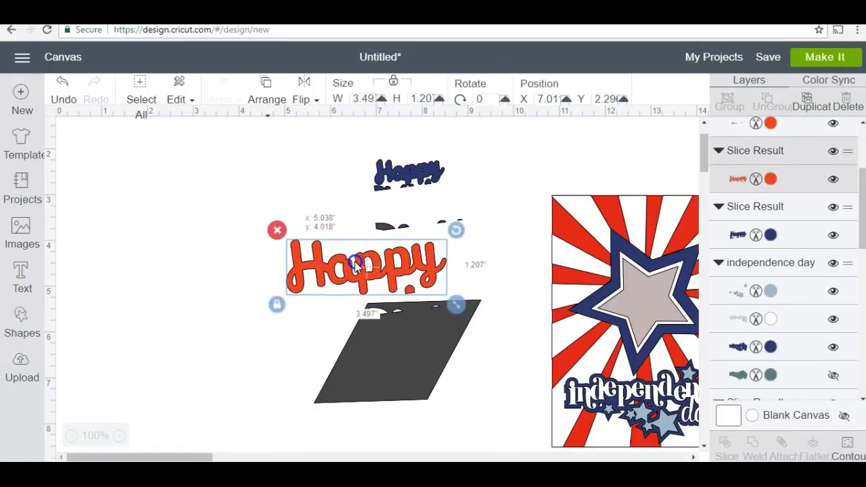
left_click_drag(418, 341, 354, 359)
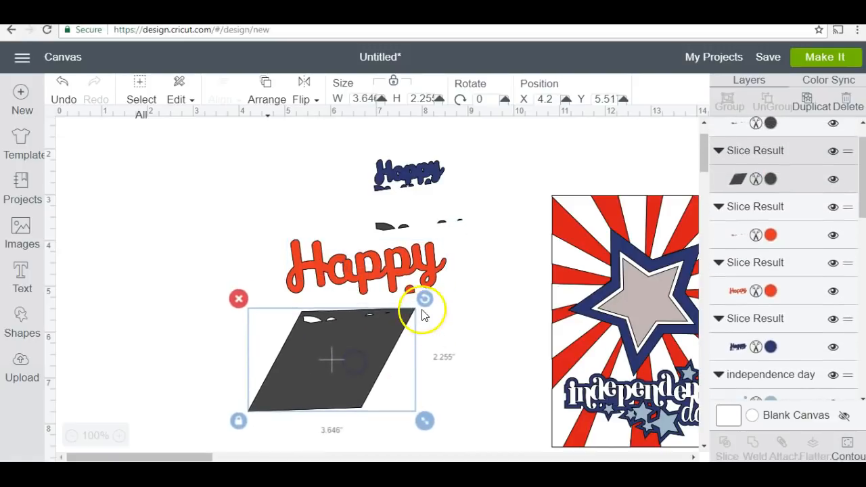
Rotate the sliced diamond to about 335 degrees and align its upper corner over the leftover scrap beneath the red "Happy"
left_click_drag(421, 299, 411, 291)
left_click_drag(385, 331, 395, 318)
left_click_drag(430, 277, 426, 274)
left_click_drag(368, 341, 371, 341)
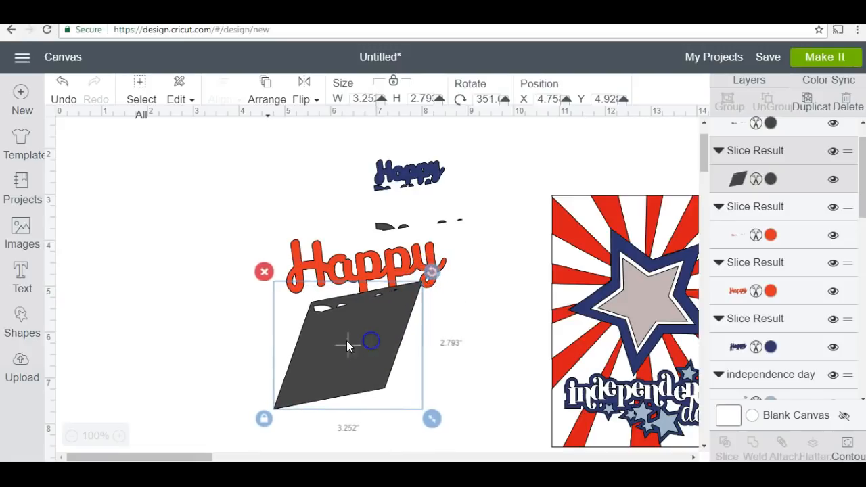
left_click_drag(429, 277, 411, 261)
left_click_drag(377, 329, 390, 342)
left_click_drag(433, 273, 425, 264)
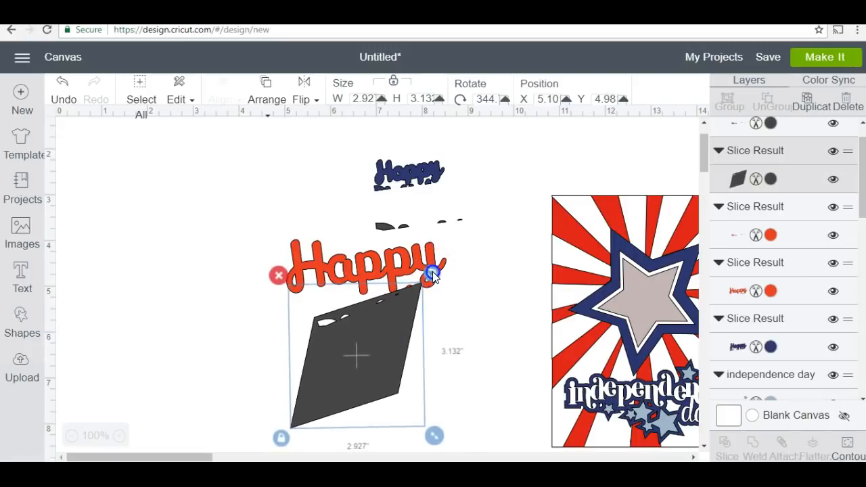
left_click_drag(370, 344, 375, 347)
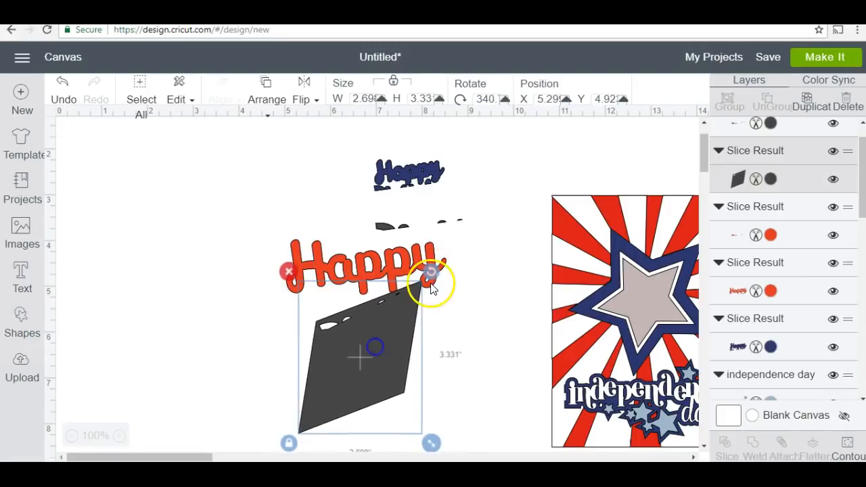
left_click_drag(426, 271, 420, 273)
left_click_drag(379, 345, 379, 351)
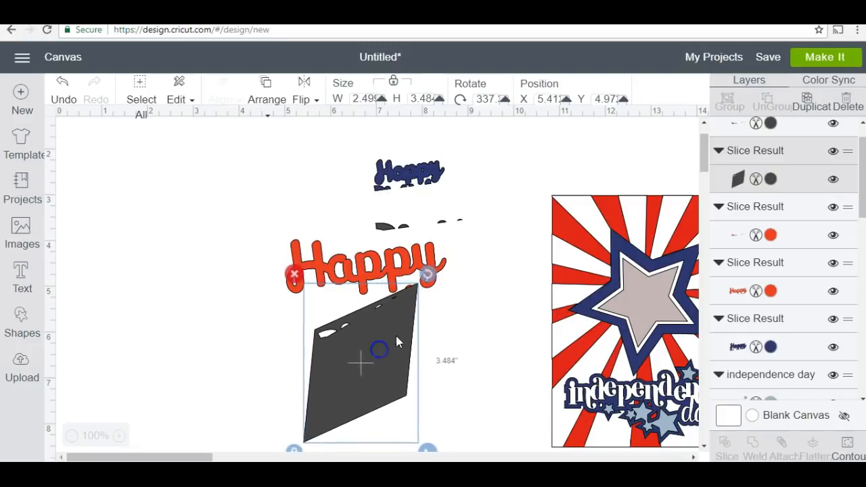
left_click_drag(430, 276, 425, 273)
left_click_drag(402, 376, 405, 373)
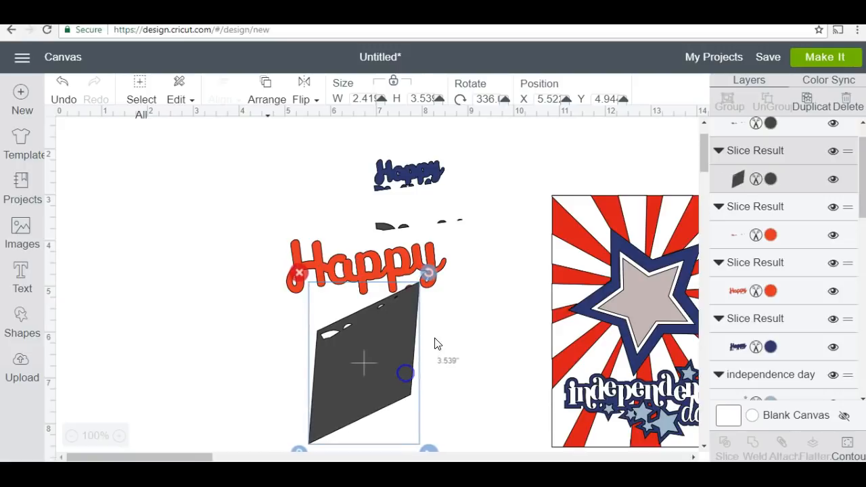
left_click_drag(431, 277, 431, 271)
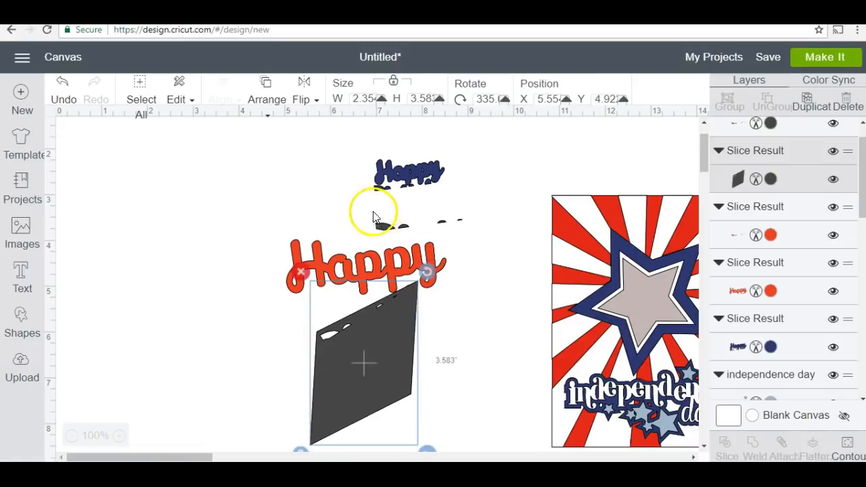
Slice the diamond with the red "Happy" and move the cleaned lettering to an empty area well left of the blue "Happy"
left_click(397, 264, "shift")
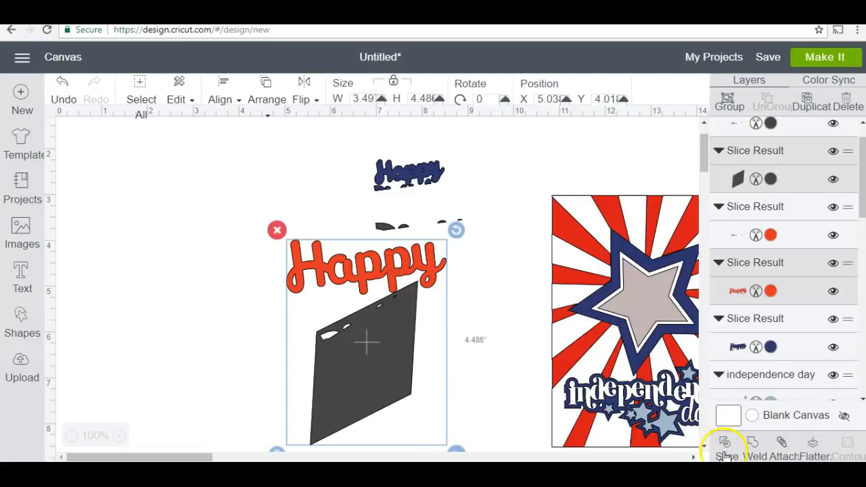
key("Delete")
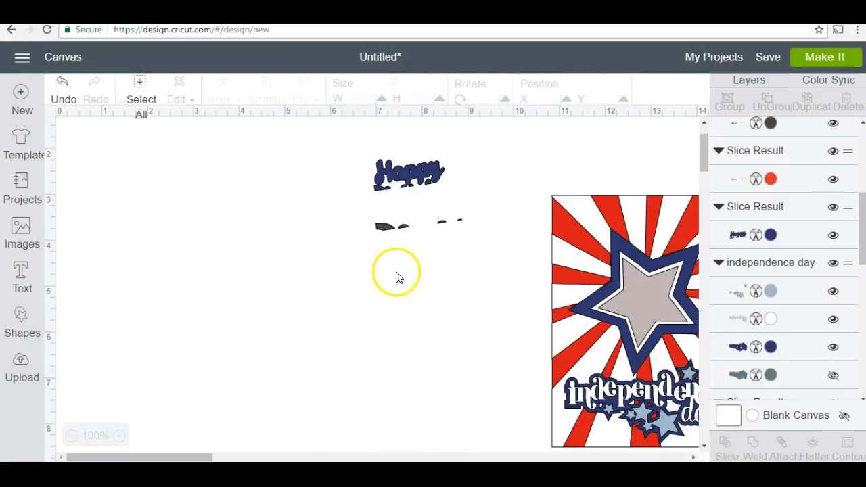
left_click_drag(394, 263, 244, 157)
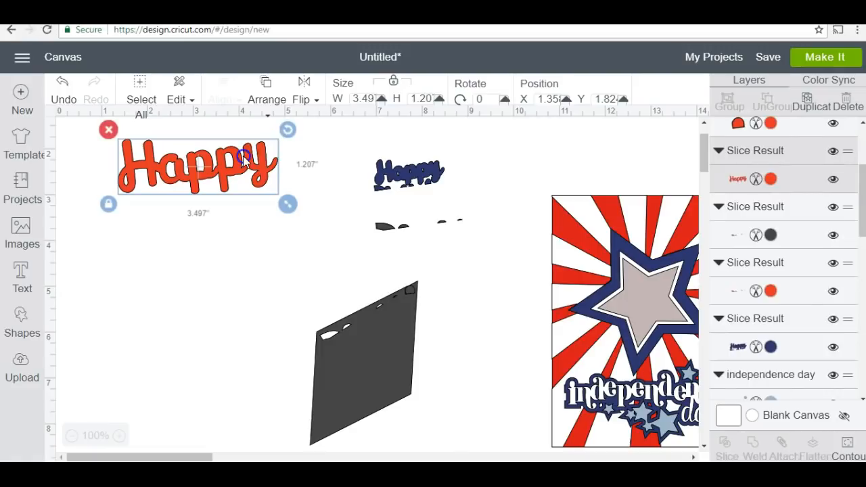
Move the blue "Happy" down beside the diamond and enlarge it to about 3.06 inches wide
left_click(416, 183)
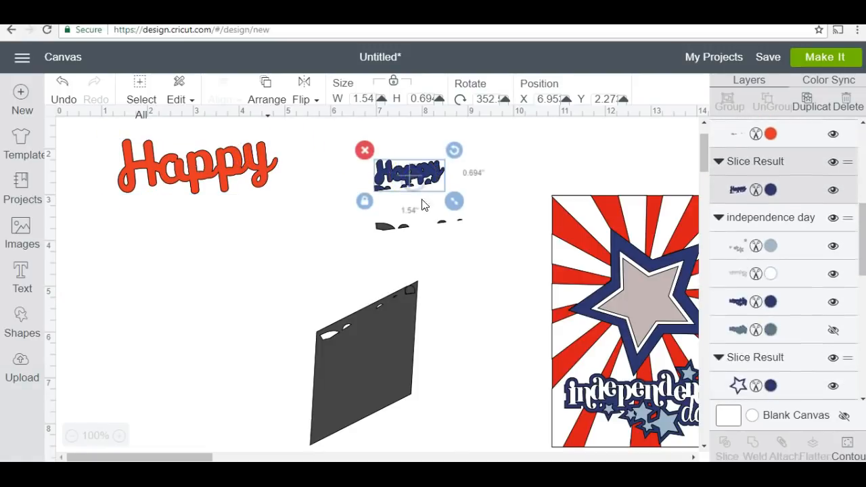
left_click_drag(425, 195, 341, 276)
left_click(406, 332)
left_click_drag(429, 267, 334, 315)
left_click(366, 274)
left_click_drag(399, 300, 476, 354)
Rotate the diamond to about 203.9 degrees, align it over the scraps below the blue "H", and slice it with the blue "Happy"
left_click_drag(333, 388, 309, 377)
left_click_drag(416, 278, 422, 290)
left_click_drag(341, 350, 332, 362)
left_click_drag(416, 298, 416, 308)
left_click_drag(349, 373, 280, 362)
right_click(321, 378)
left_click(313, 354)
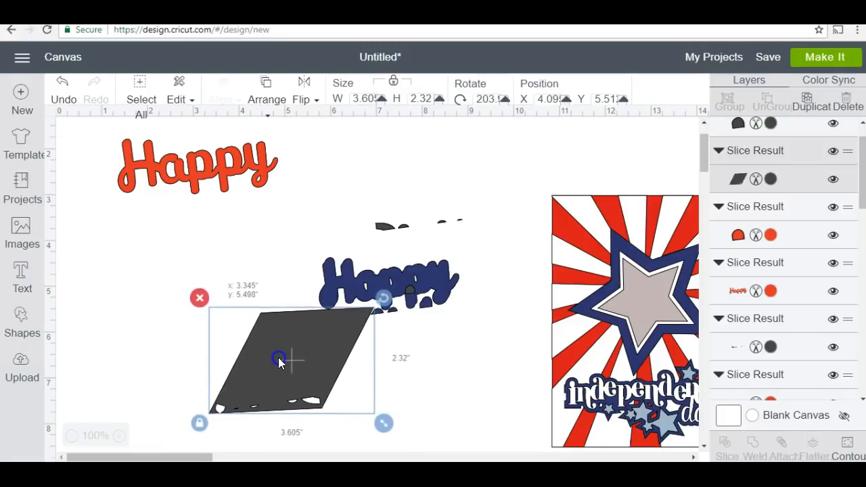
left_click(372, 271, "shift")
left_click(727, 452)
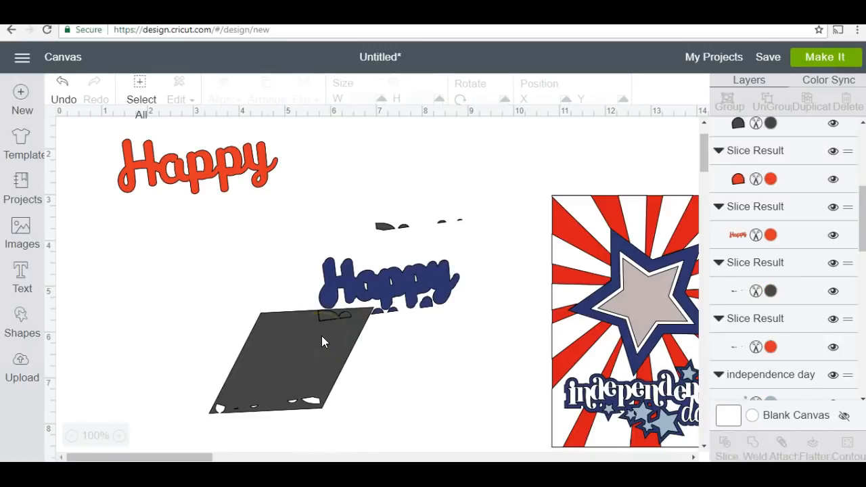
Try slicing the remaining scraps off the blue "Happy" with the diamond shifted under its middle and end letters
left_click_drag(328, 340, 434, 340)
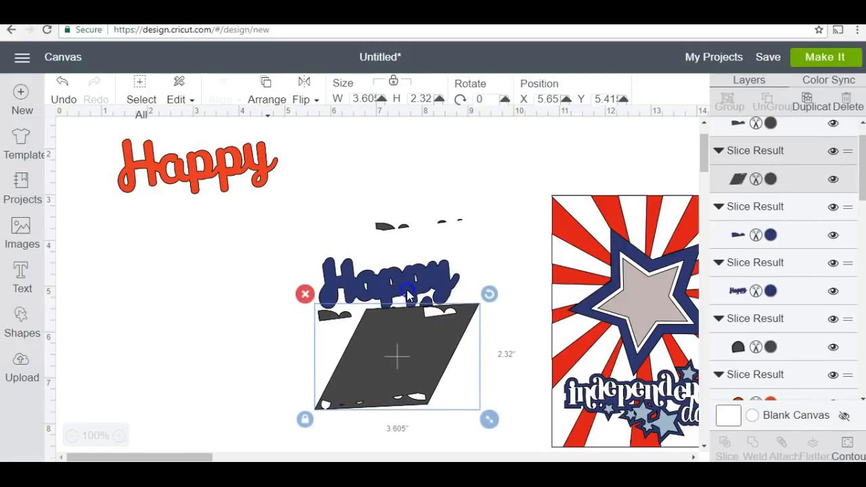
left_click(406, 290, "shift")
left_click(735, 458)
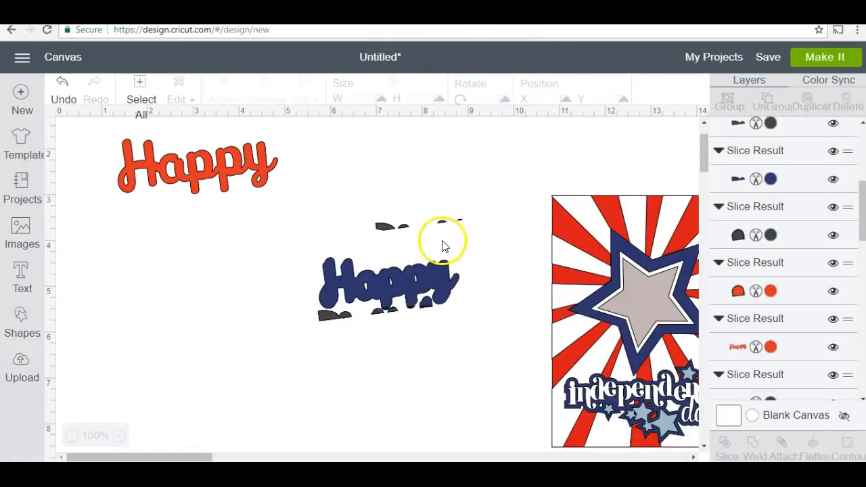
left_click_drag(381, 351, 376, 406)
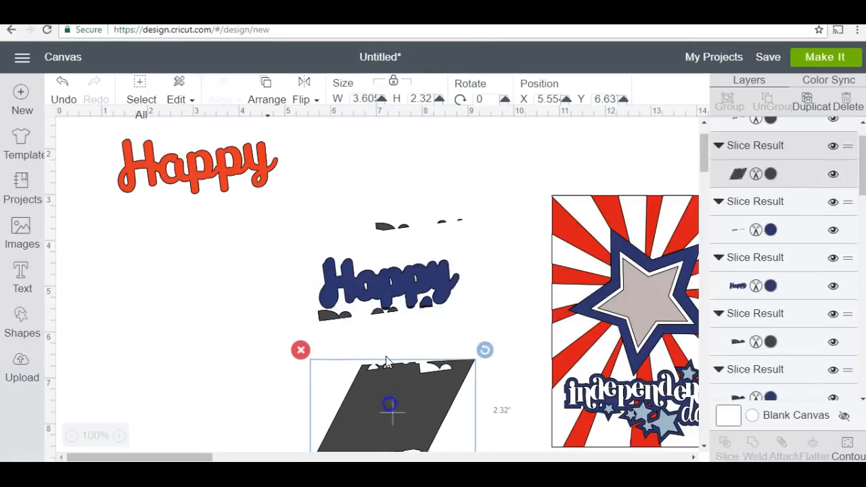
left_click(376, 317)
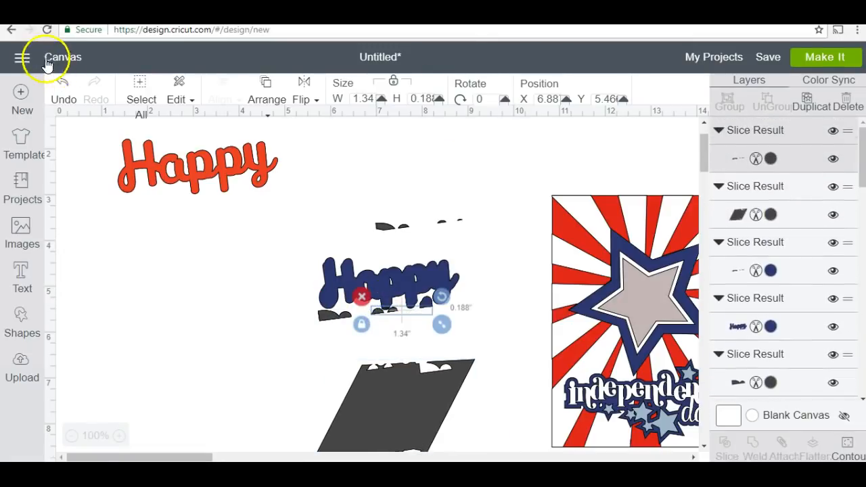
Undo the second slice of the blue "Happy" and the diamond moves around it
left_click(60, 99)
left_click(61, 100)
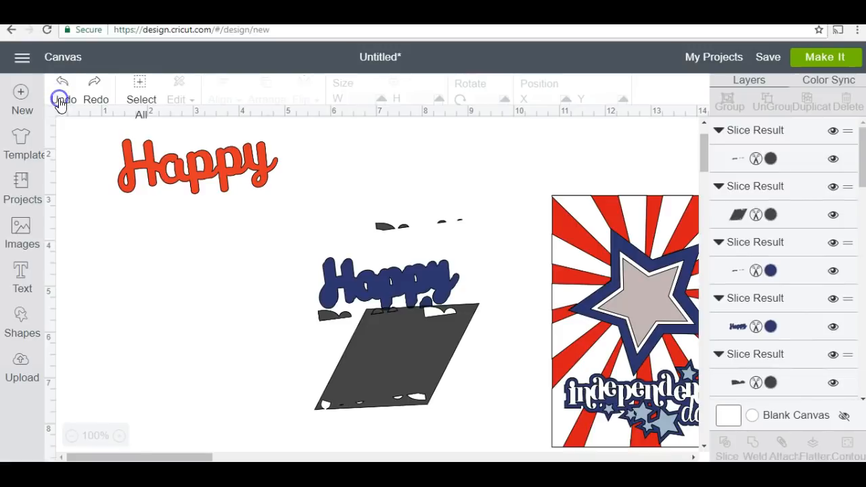
left_click(61, 100)
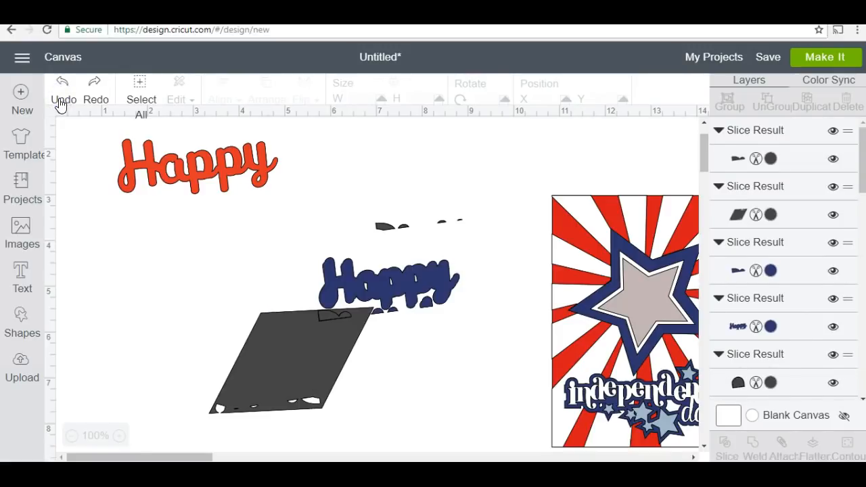
Move the dark off-cut away, rotate the diamond to about 277.9 degrees, and place it below the end of the blue "Happy"
left_click_drag(329, 317, 363, 414)
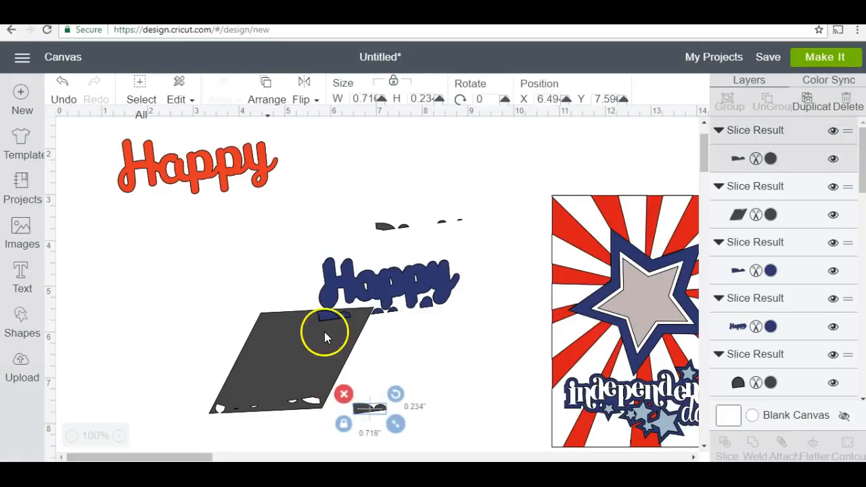
left_click_drag(322, 314, 407, 410)
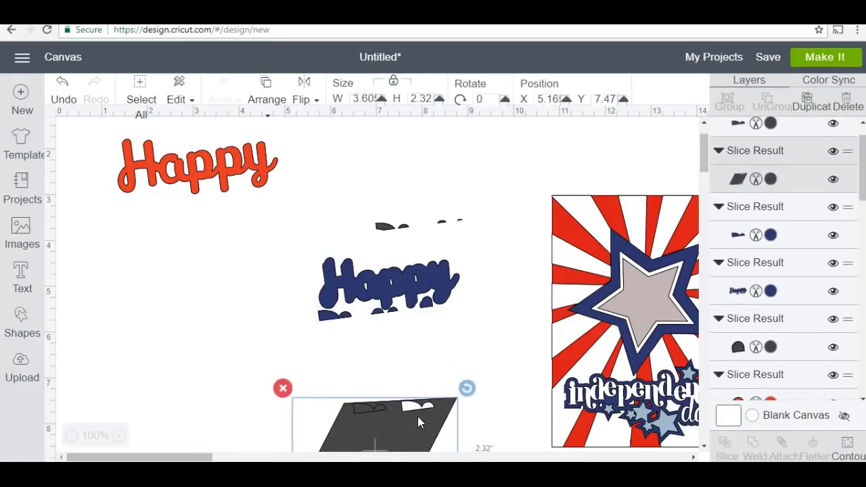
left_click_drag(461, 391, 333, 366)
left_click_drag(402, 416, 440, 363)
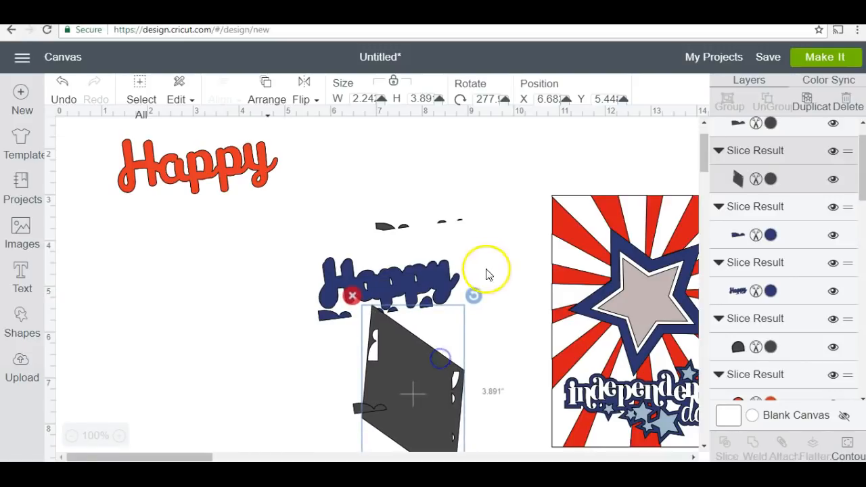
left_click_drag(412, 415, 455, 416)
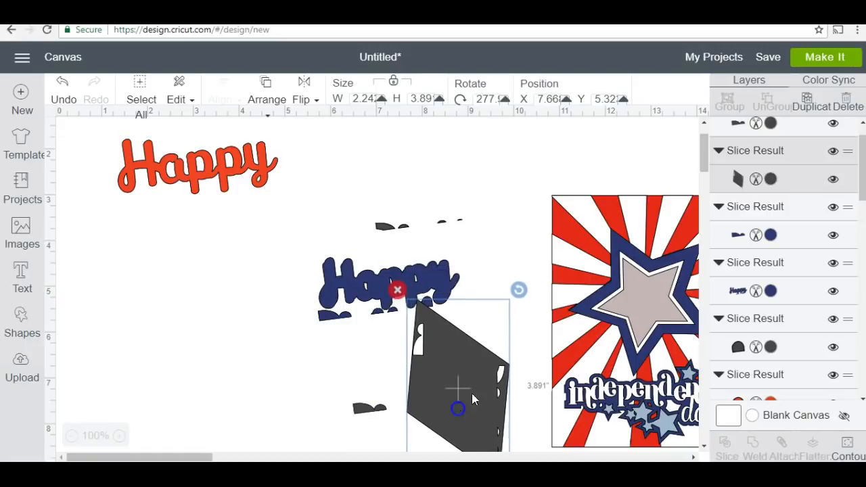
Move the blue "Happy" below the red one and bring the red "Happy" to the front
left_click_drag(384, 292, 174, 298)
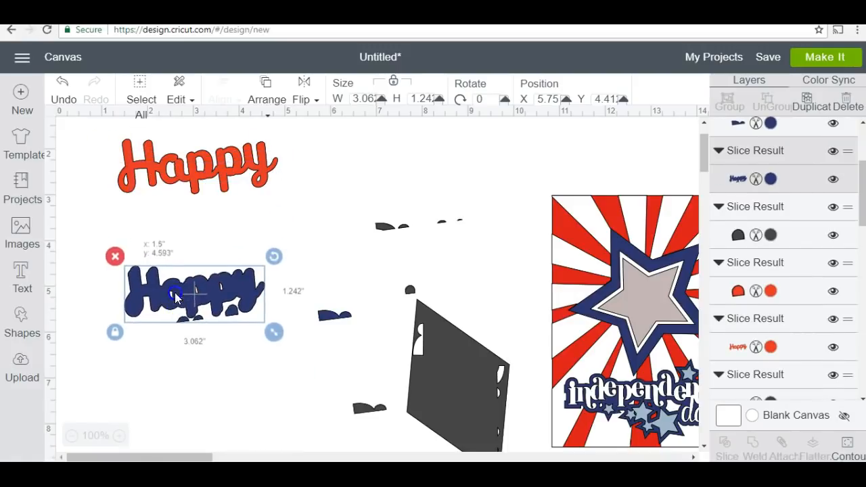
left_click(189, 169)
left_click(259, 98)
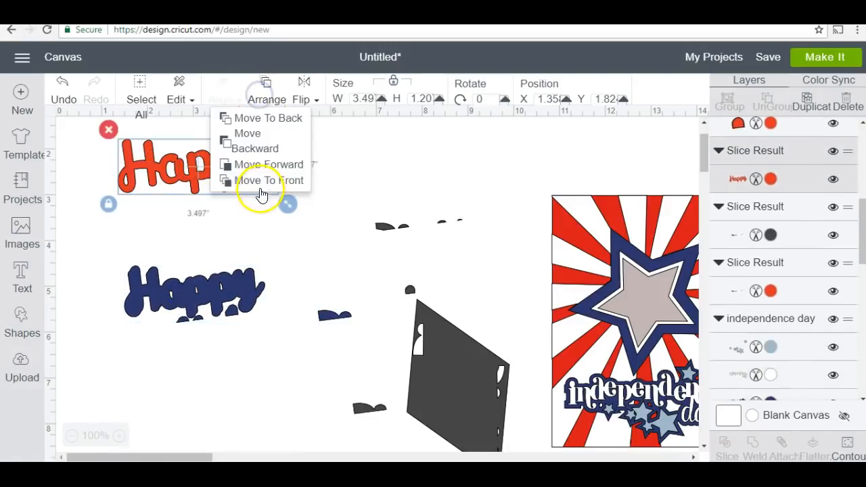
left_click(256, 179)
Place the red "Happy" over the blue one and shrink it to about 3.01 by 1.04 inches
left_click_drag(170, 170, 180, 292)
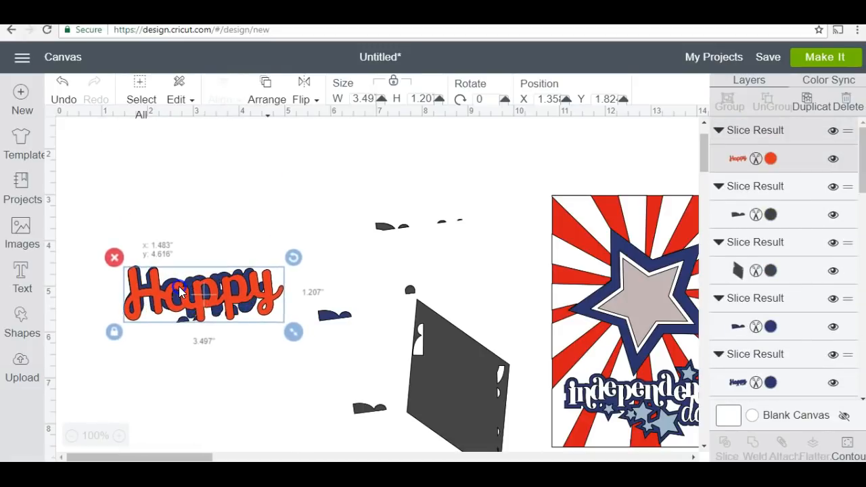
left_click_drag(295, 339, 274, 326)
left_click_drag(211, 298, 216, 302)
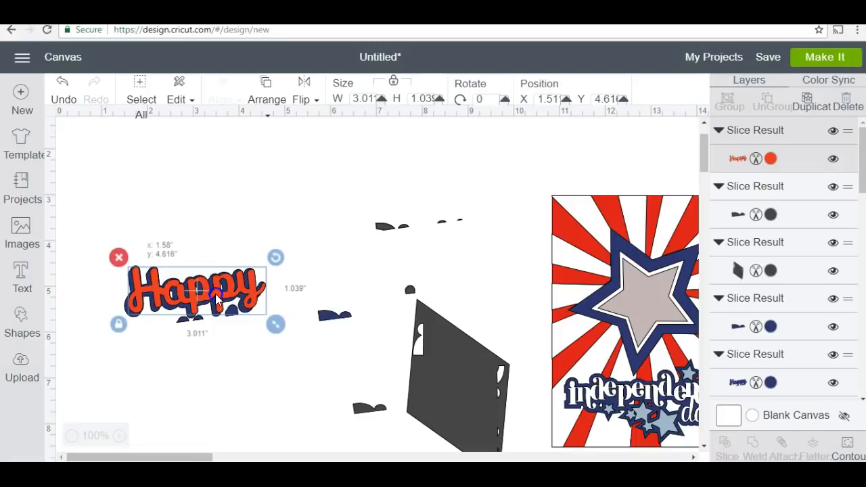
right_click(216, 301)
left_click(179, 206)
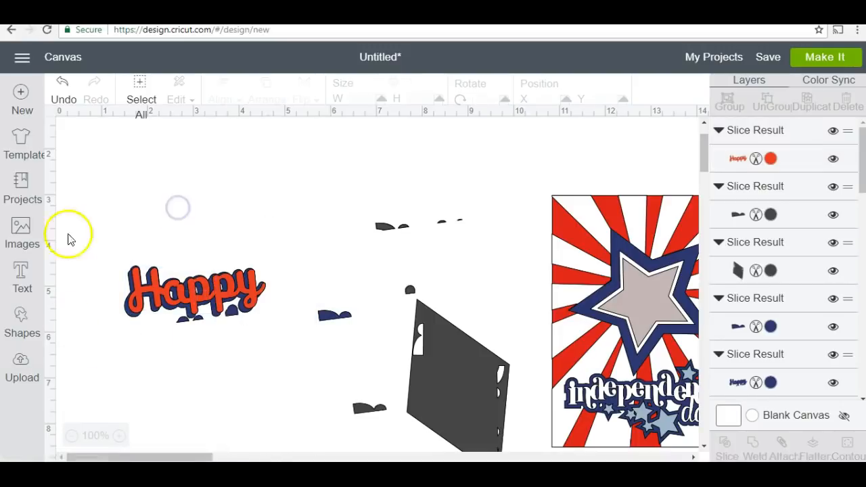
Shrink the layered "Happy" to about 1.9 by 0.77 inches and delete the slicing diamond and all leftover scraps around it
left_click_drag(113, 286, 220, 317)
left_click_drag(308, 183, 370, 419)
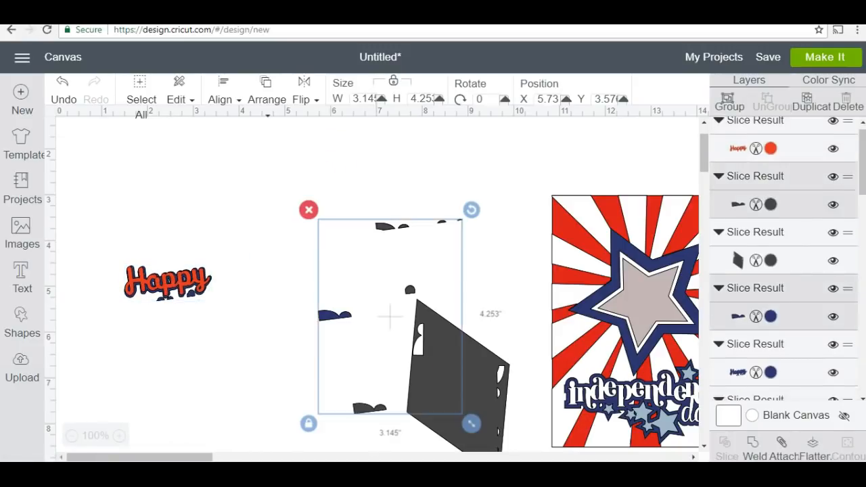
left_click(308, 209)
left_click_drag(451, 358, 381, 305)
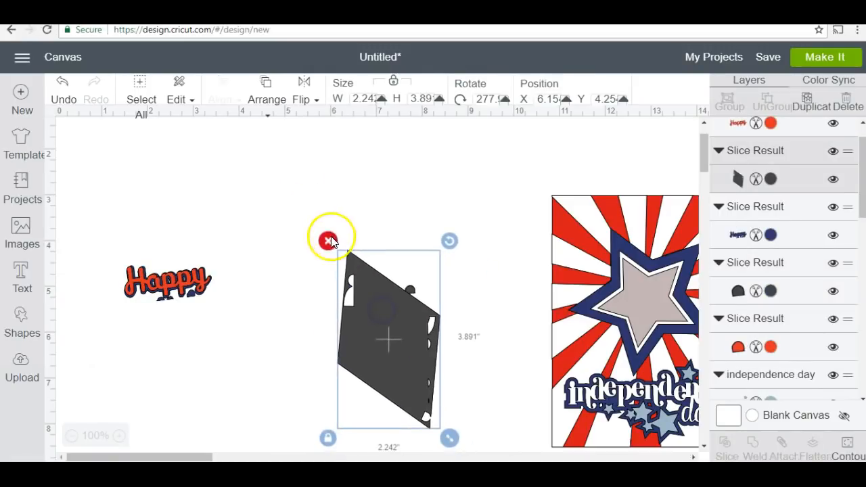
left_click(329, 241)
left_click_drag(385, 251, 452, 331)
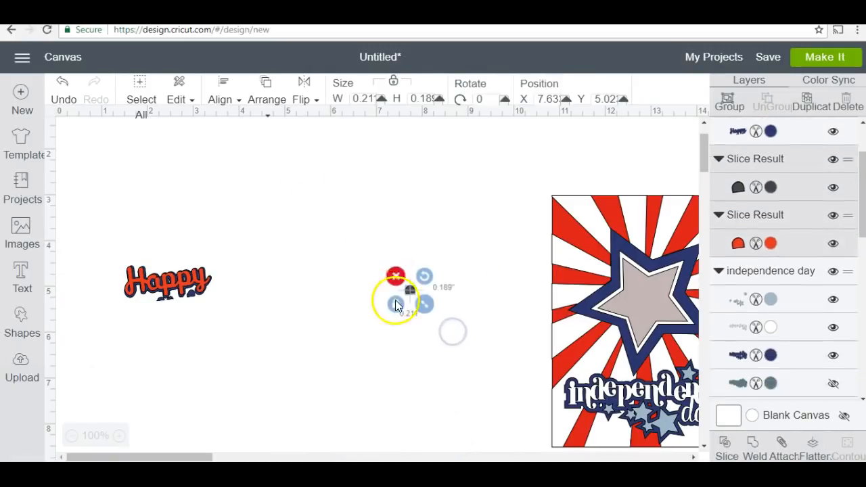
Undo the accidental shift of the red "Happy" and group it with the blue "Happy" layer
mouse_move(177, 289)
left_mouse_down()
mouse_move(281, 296)
mouse_move(526, 357)
mouse_move(173, 274)
left_mouse_up()
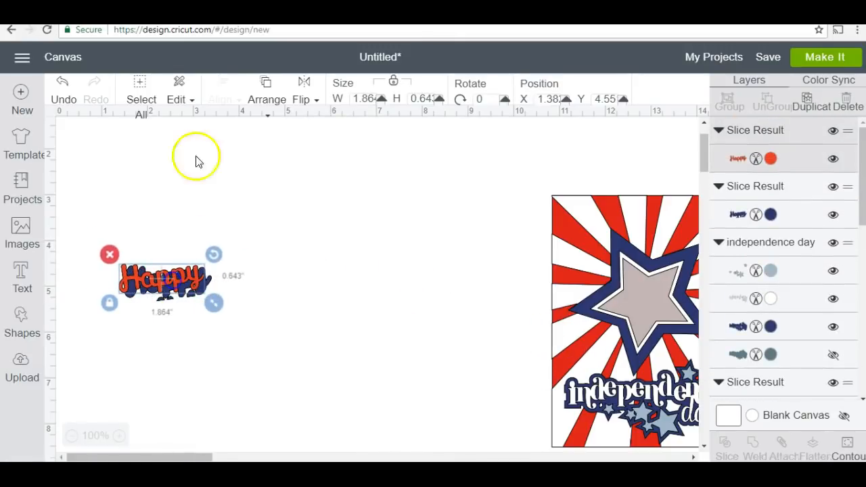
left_click(54, 108)
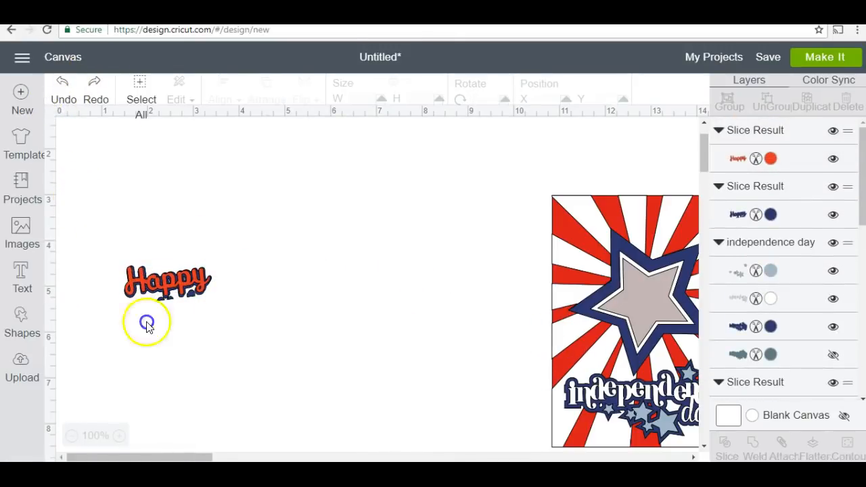
left_click_drag(76, 199, 246, 325)
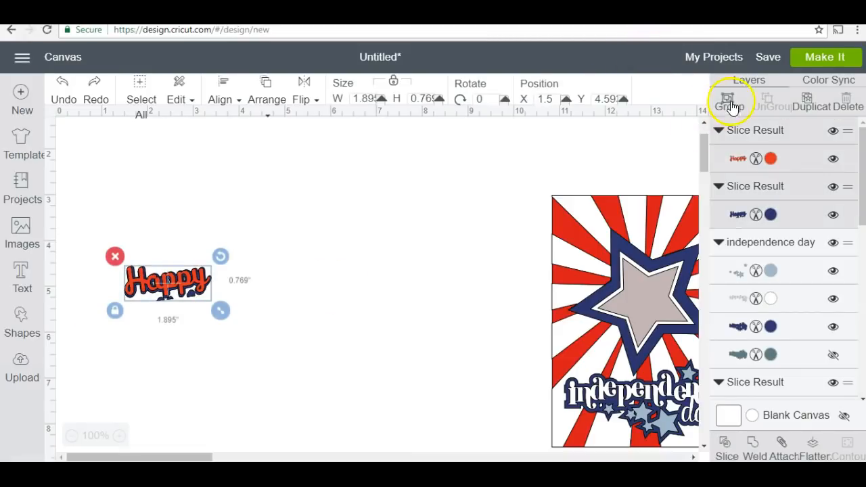
left_click(729, 107)
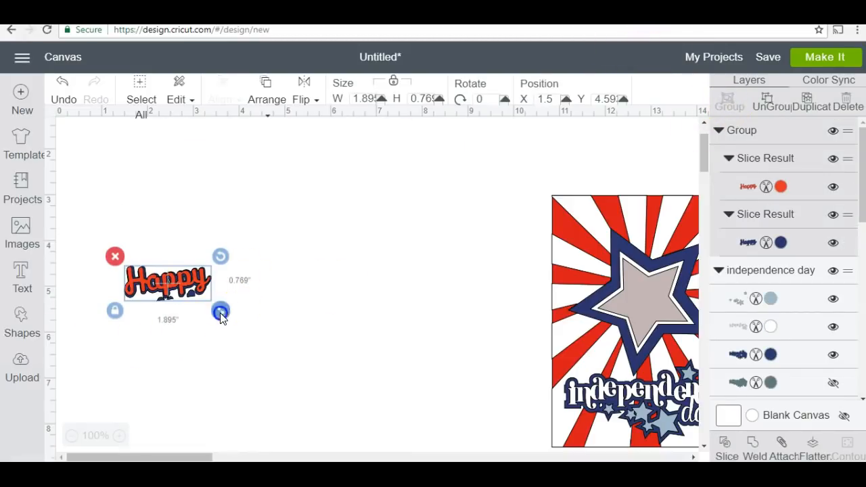
Shrink the grouped "Happy" to about 1.6 by 0.65 inches and place it on the card above the start of "independence"
left_click_drag(220, 313, 207, 305)
left_click_drag(446, 343, 615, 363)
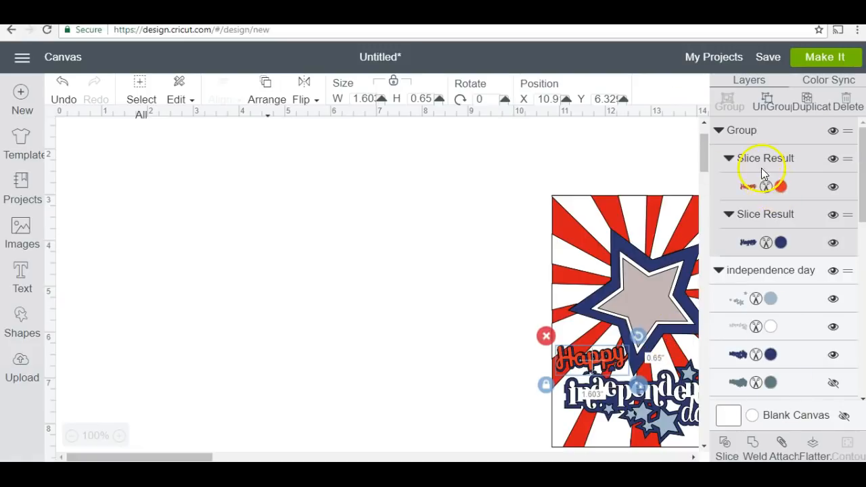
Recolor the red top layer of the grouped "Happy" to white
left_click(780, 187)
left_click(598, 178)
left_click(439, 201)
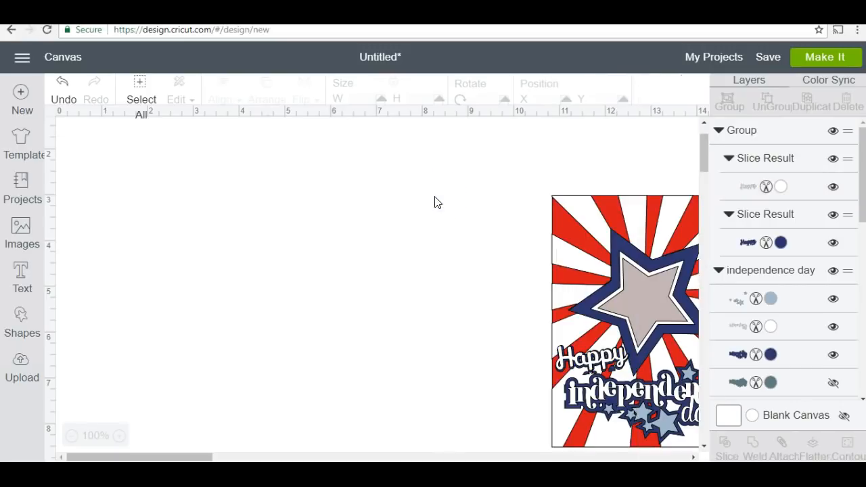
Enlarge the grouped "Happy" slightly and tilt it a little counterclockwise above the "independence" lettering
left_click(611, 363)
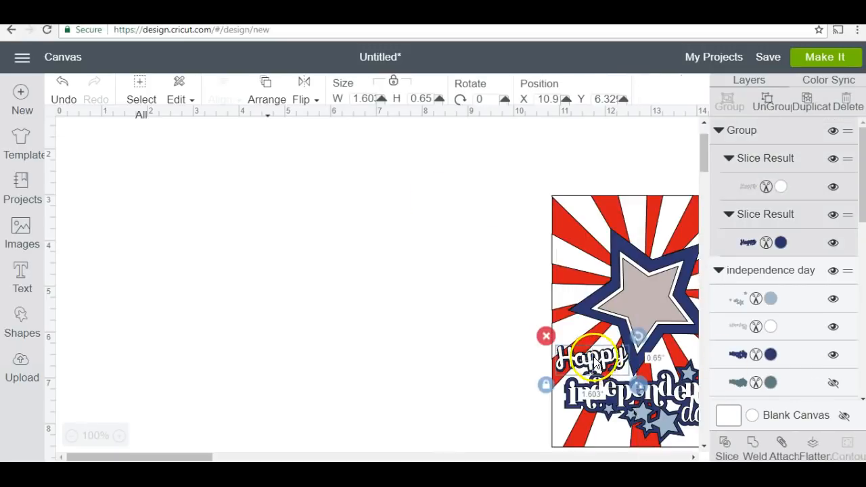
left_click_drag(638, 383, 636, 341)
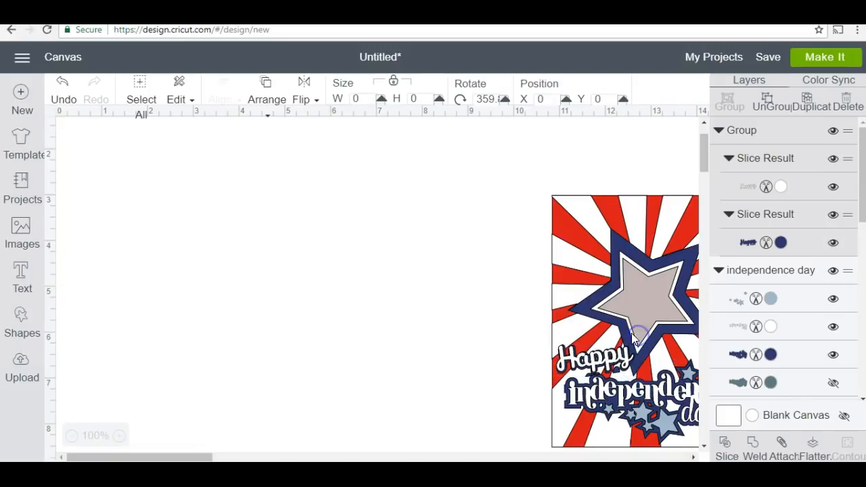